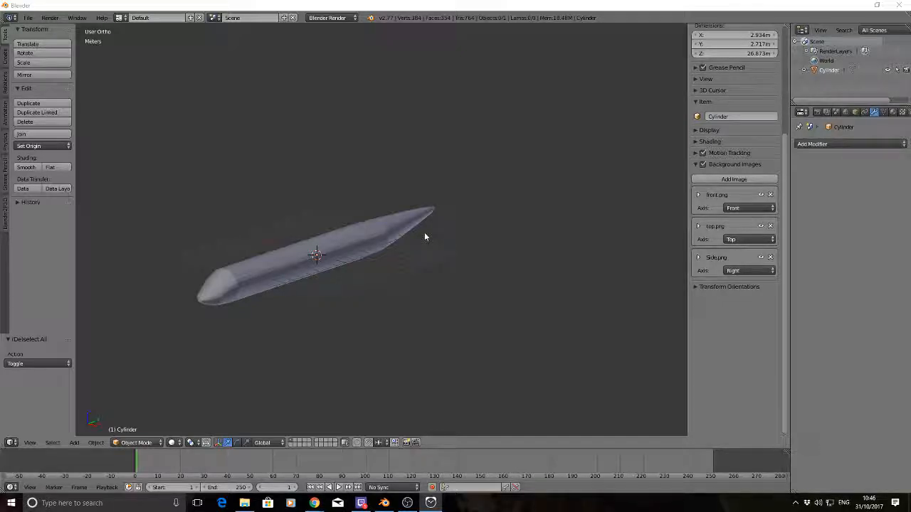
# Set the friendly name in the P3D file properties to ATR72 and generate a GUID for the model
pyautogui.moveTo(383, 230); pyautogui.dragTo(240, 216, button='middle')
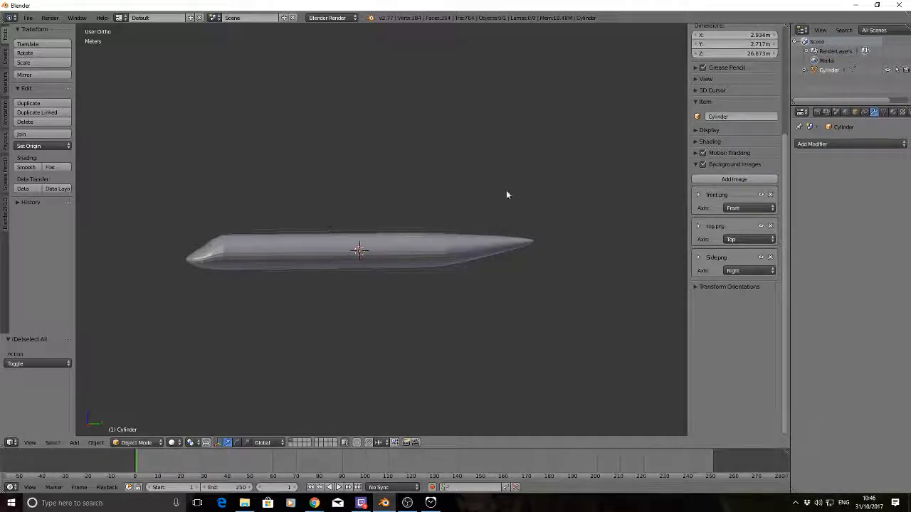
pyautogui.moveTo(317, 165); pyautogui.dragTo(342, 181, button='middle')
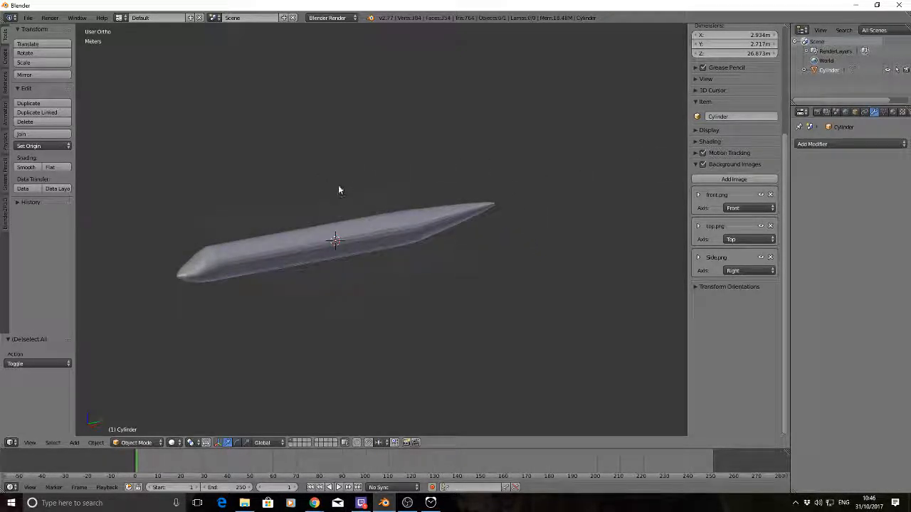
pyautogui.click(5, 214)
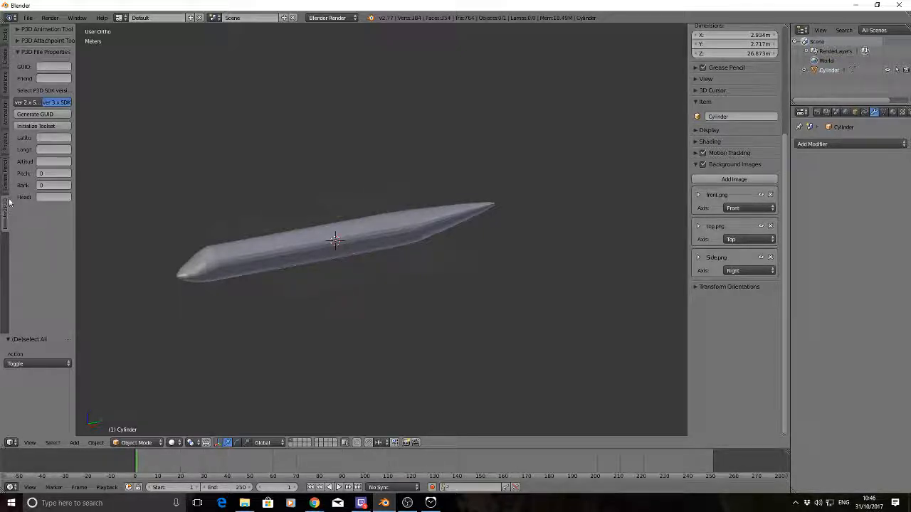
pyautogui.click(48, 78)
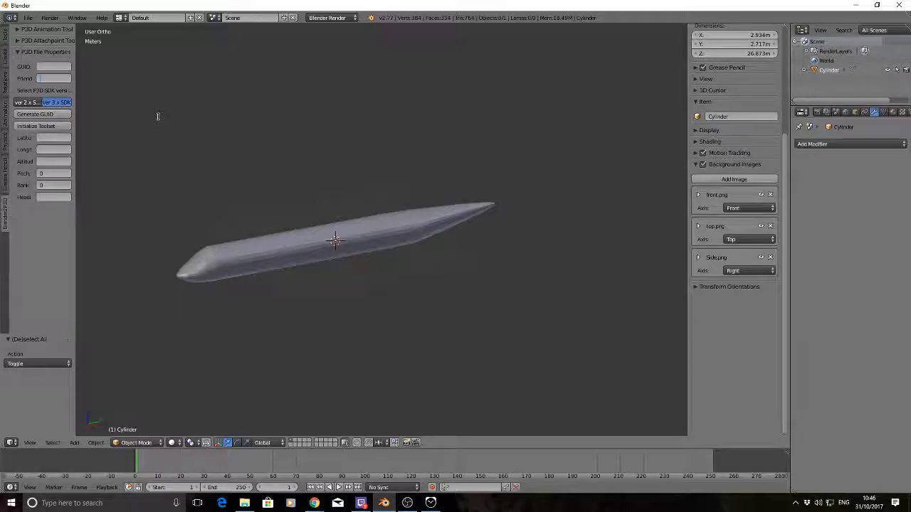
pyautogui.write('ATR72')
pyautogui.press('Return')
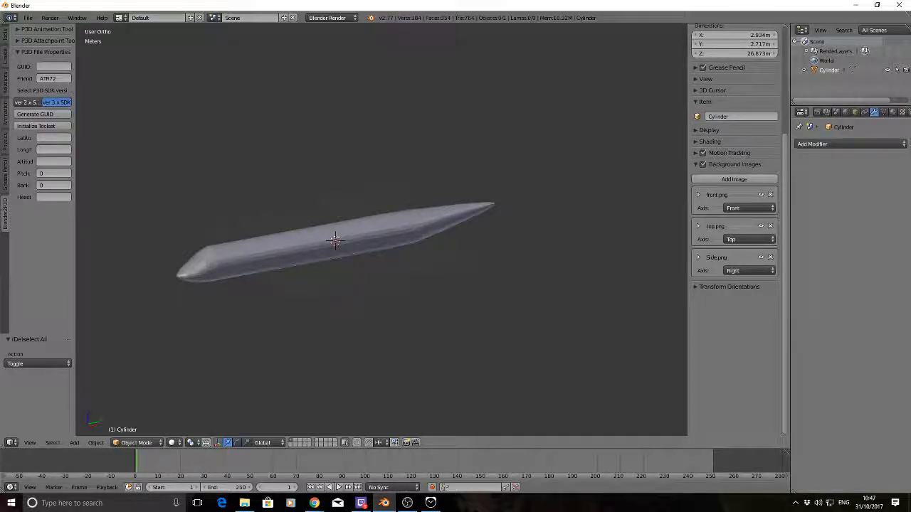
pyautogui.click(50, 115)
pyautogui.click(19, 52)
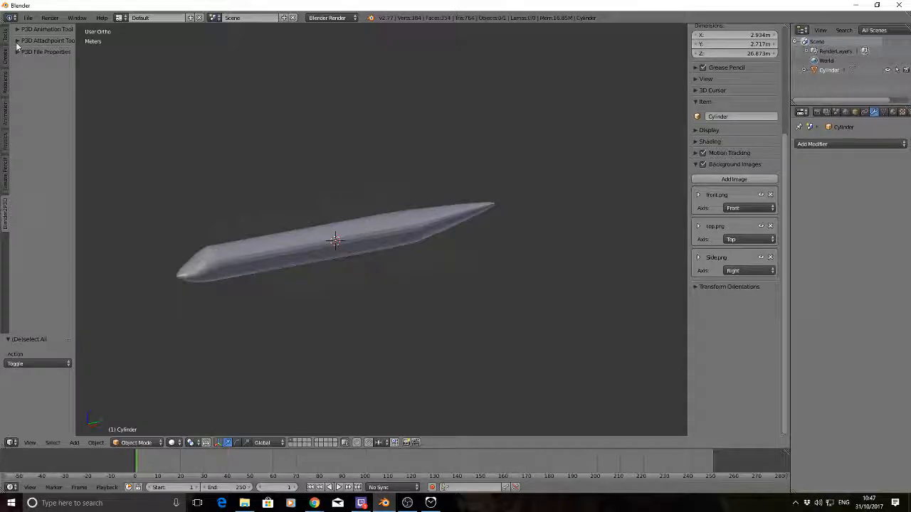
# Examine the P3D attachpoint options and the list of assignable P3D animations, and return to the general object tools
pyautogui.click(18, 51)
pyautogui.click(20, 54)
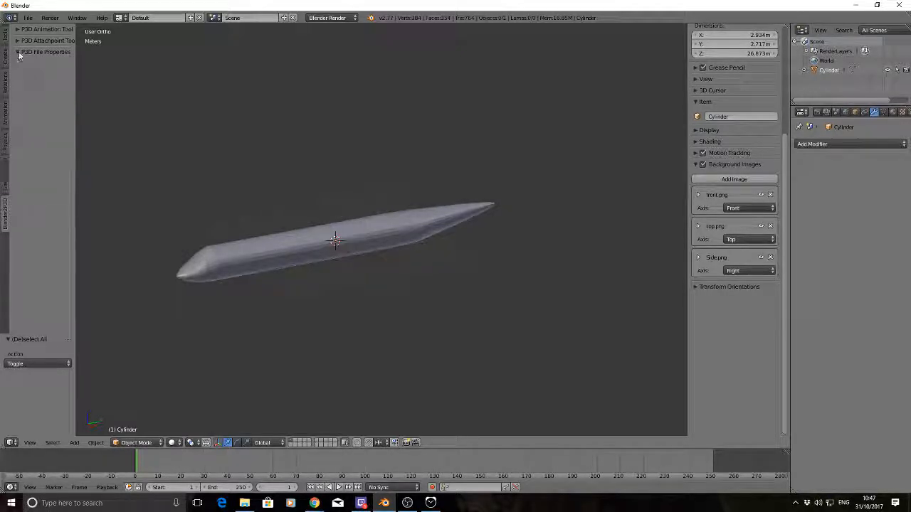
pyautogui.click(17, 40)
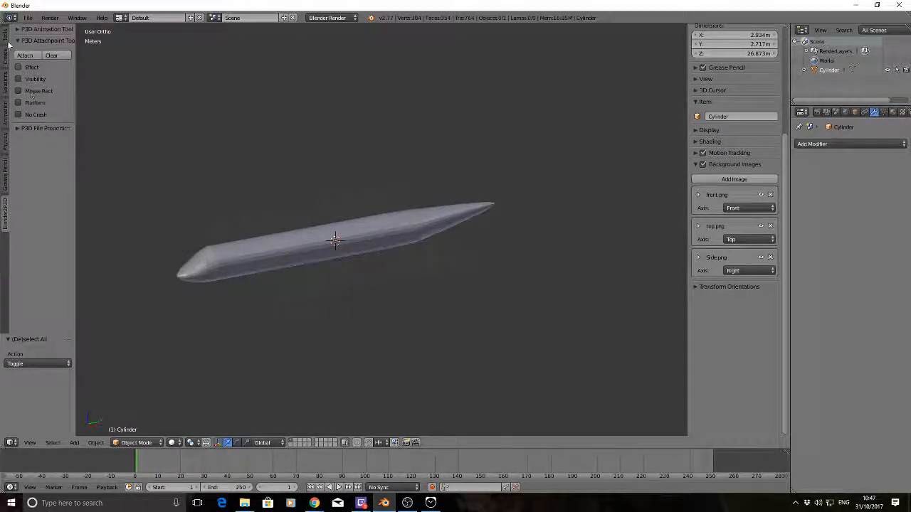
pyautogui.click(17, 40)
pyautogui.click(17, 29)
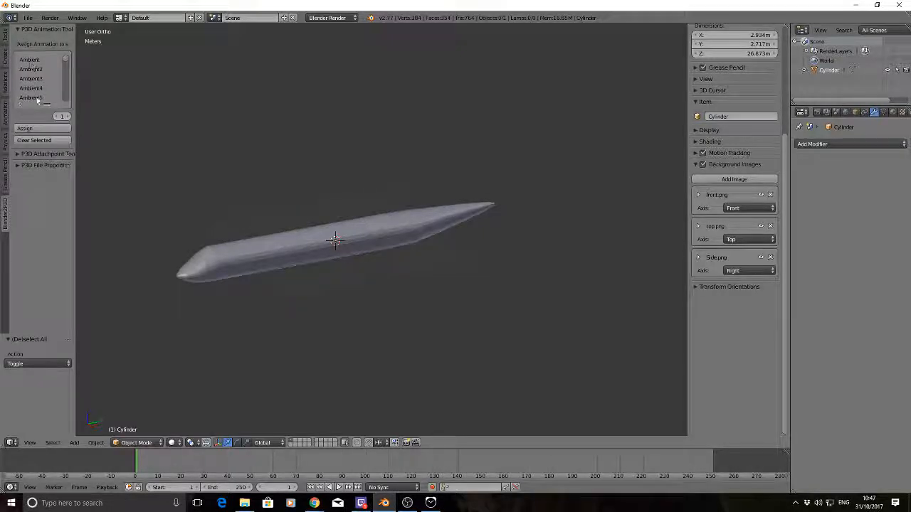
pyautogui.moveTo(76, 80); pyautogui.dragTo(118, 75)
pyautogui.scroll(-2, 68, 73)
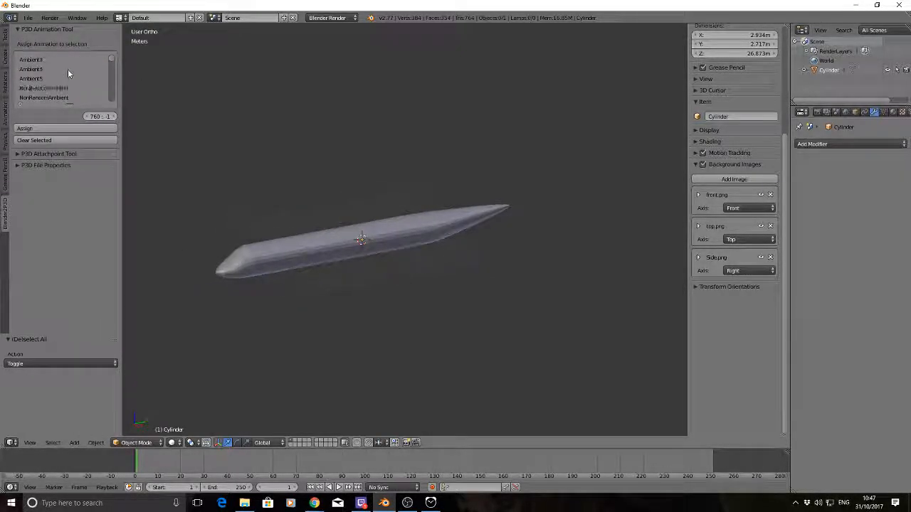
pyautogui.scroll(-5, 66, 74)
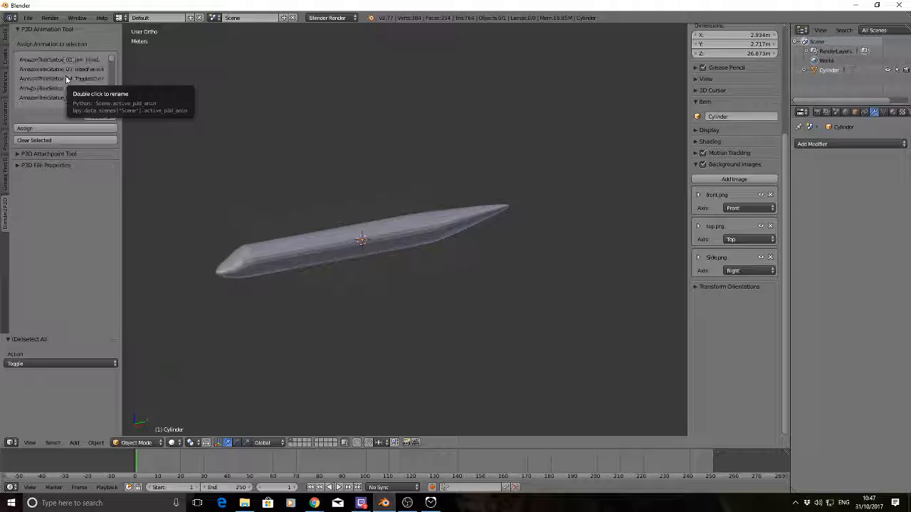
pyautogui.click(31, 29)
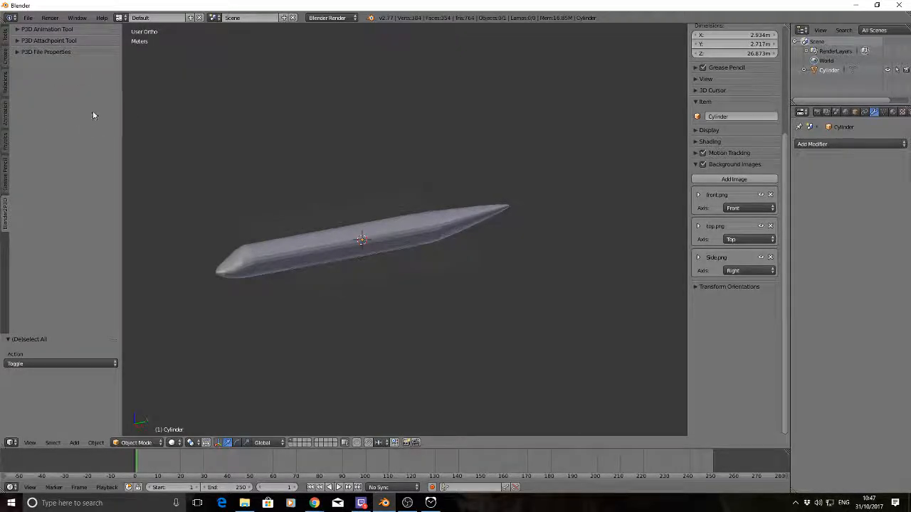
pyautogui.click(4, 35)
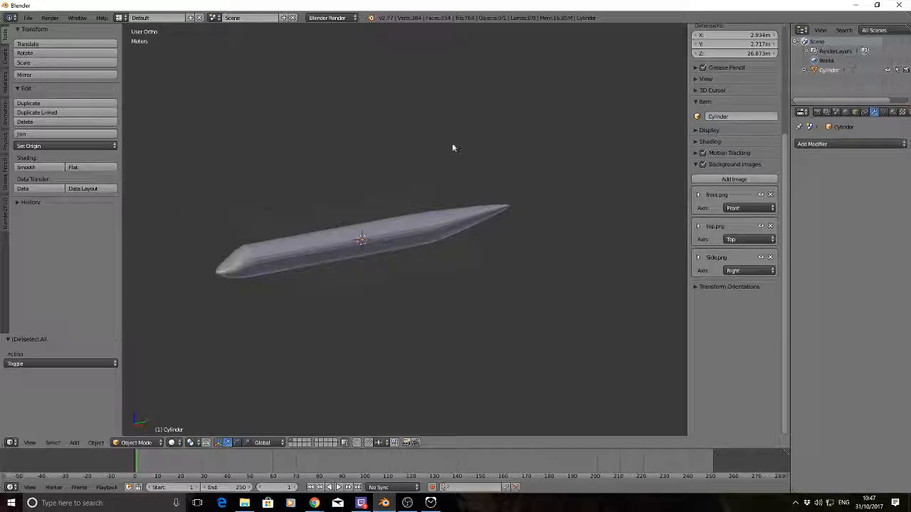
# Rename the fuselage cylinder object as Body
pyautogui.click(855, 112)
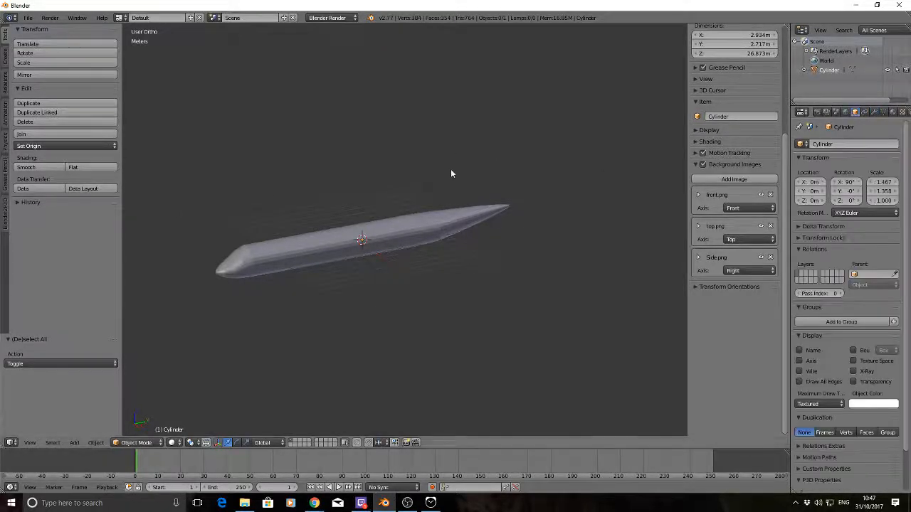
pyautogui.click(820, 144)
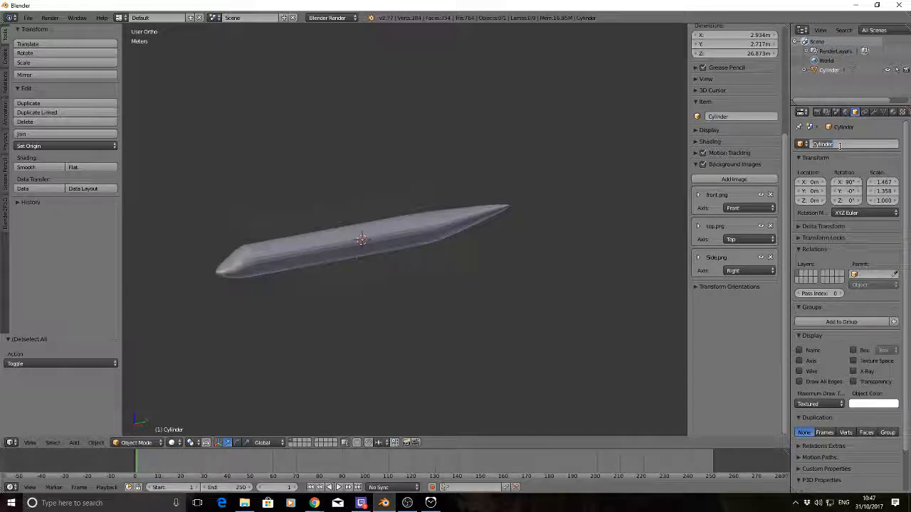
pyautogui.press('BackSpace')
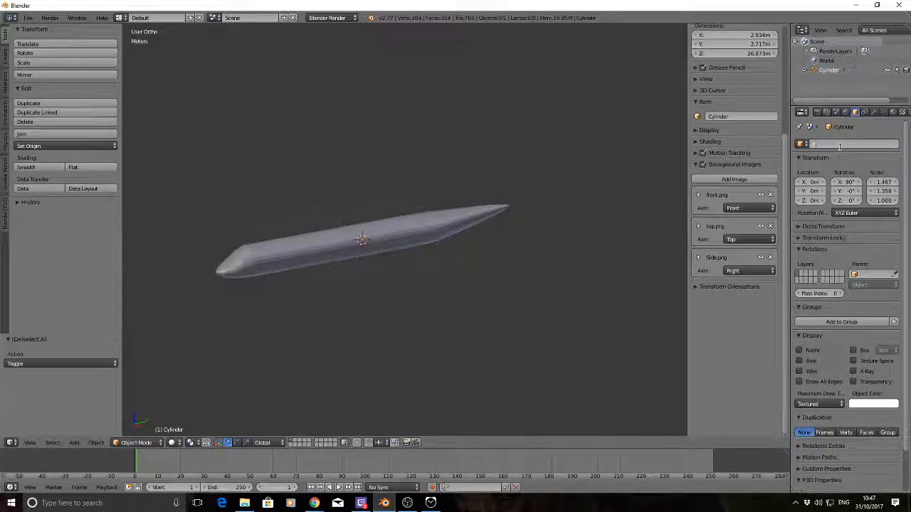
pyautogui.write('B')
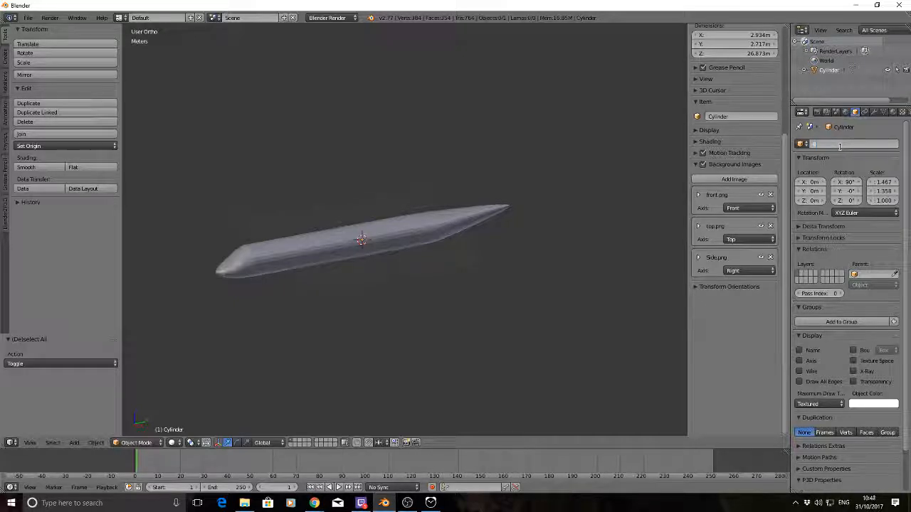
pyautogui.write('ody')
pyautogui.press('Return')
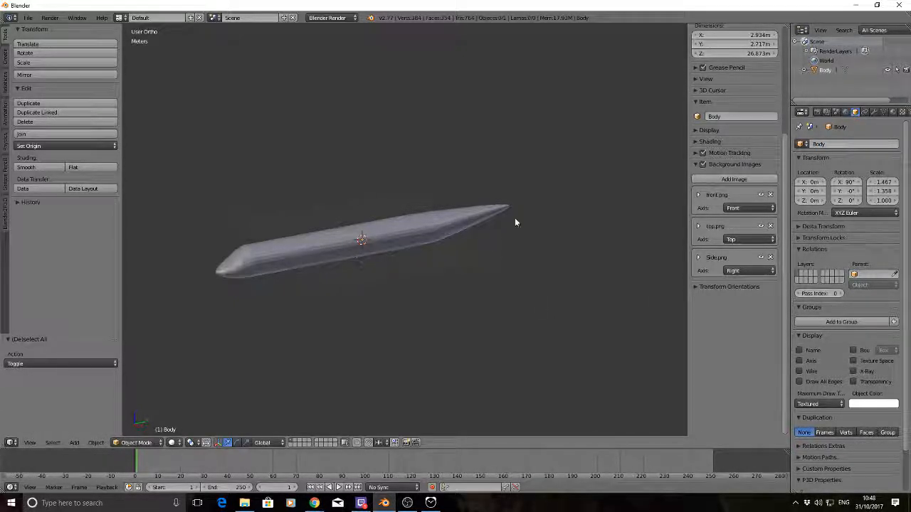
pyautogui.moveTo(501, 249); pyautogui.dragTo(474, 231, button='middle')
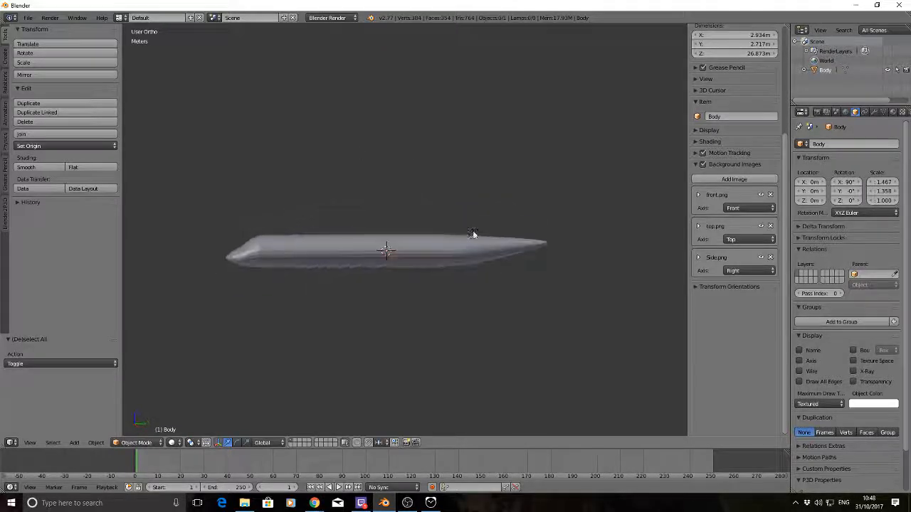
pyautogui.rightClick(388, 254)
pyautogui.press('a')
pyautogui.moveTo(352, 165); pyautogui.dragTo(376, 181, button='middle')
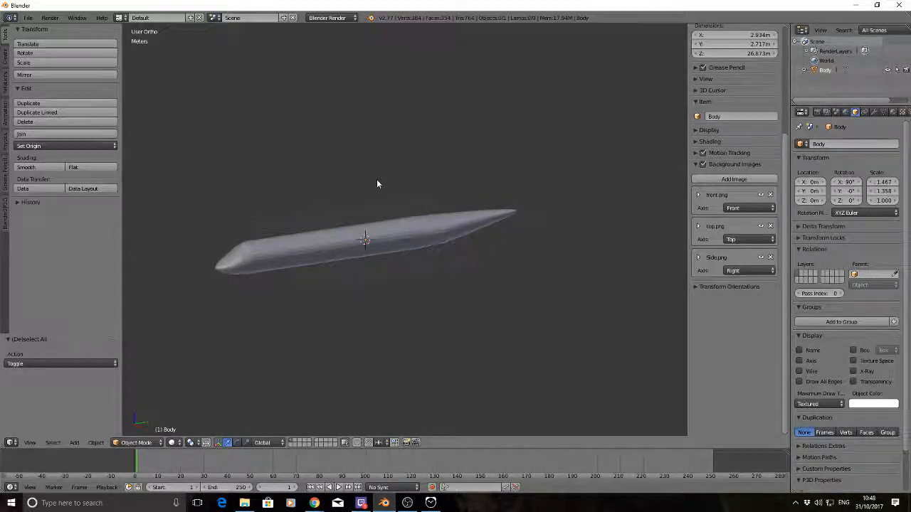
pyautogui.moveTo(447, 250); pyautogui.dragTo(435, 251, button='middle')
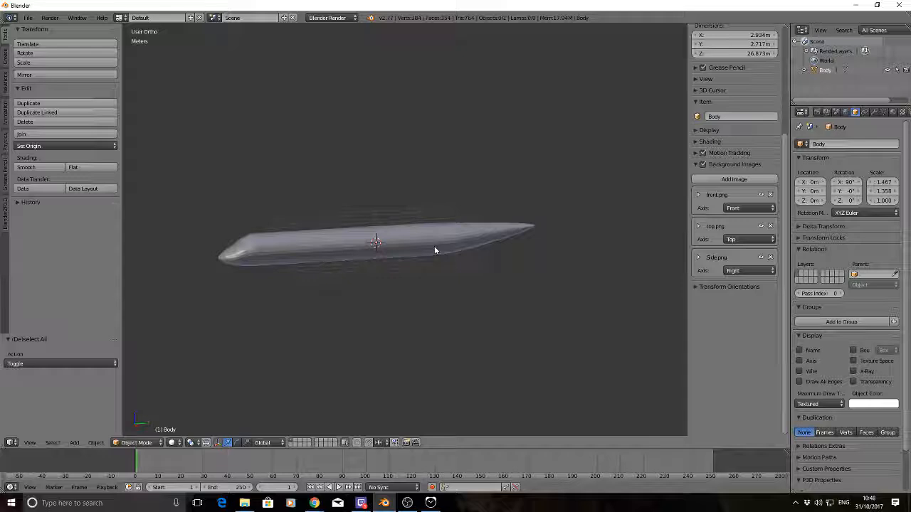
# Display the model in wireframe from the right side and place the 3D cursor on the tail fin of the reference drawing
pyautogui.press('KP_3')
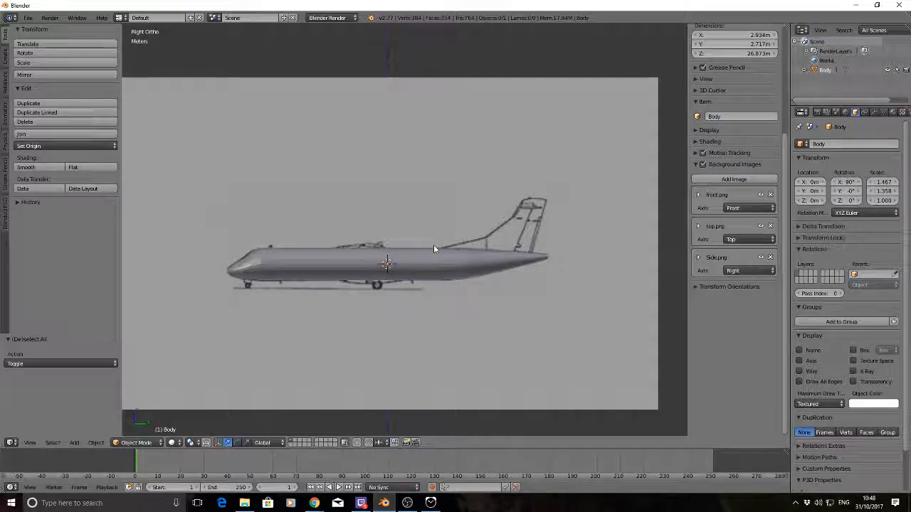
pyautogui.press('z')
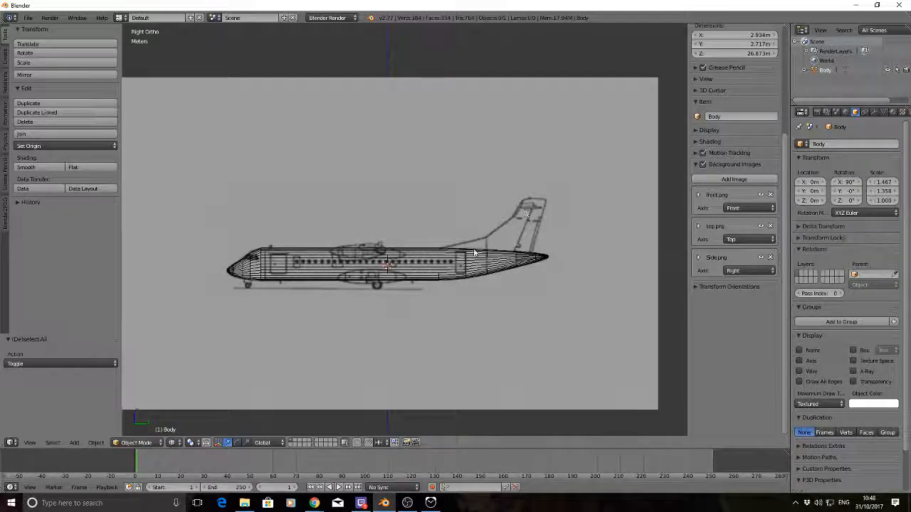
pyautogui.click(509, 233)
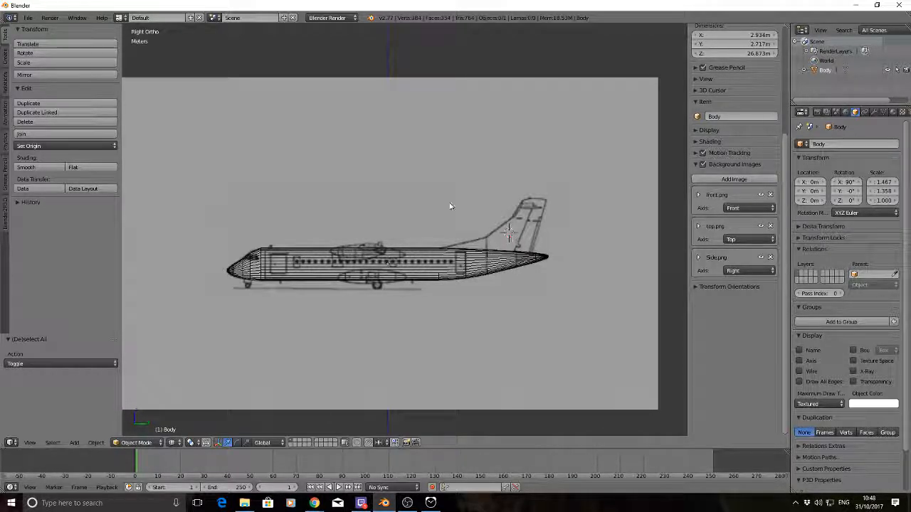
# Add a cube mesh at the 3D cursor on the tail fin in the right side view
pyautogui.moveTo(386, 199); pyautogui.dragTo(475, 263, button='middle')
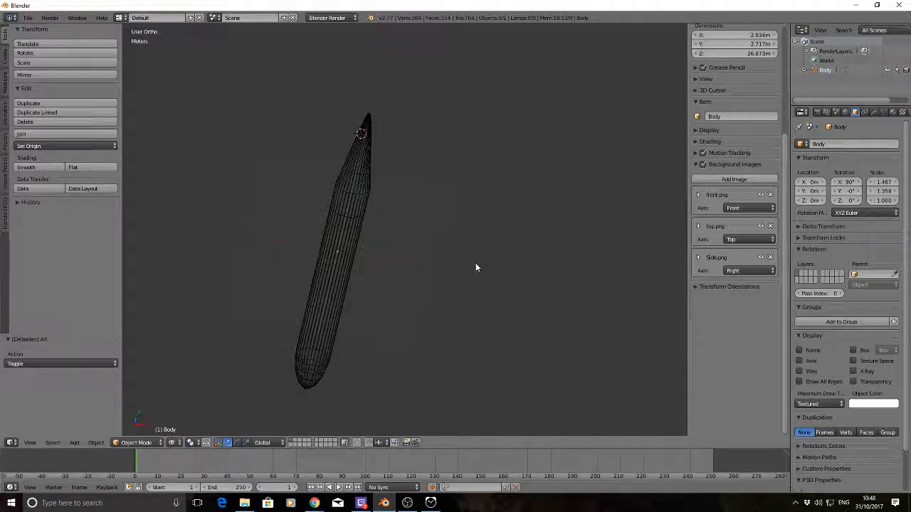
pyautogui.press('KP_3')
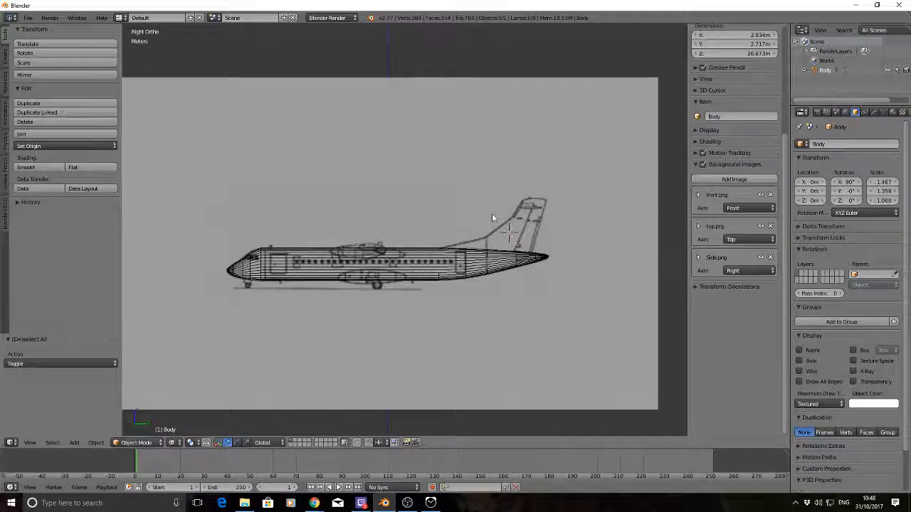
pyautogui.hotkey('shift', 'a')
pyautogui.moveTo(493, 214)
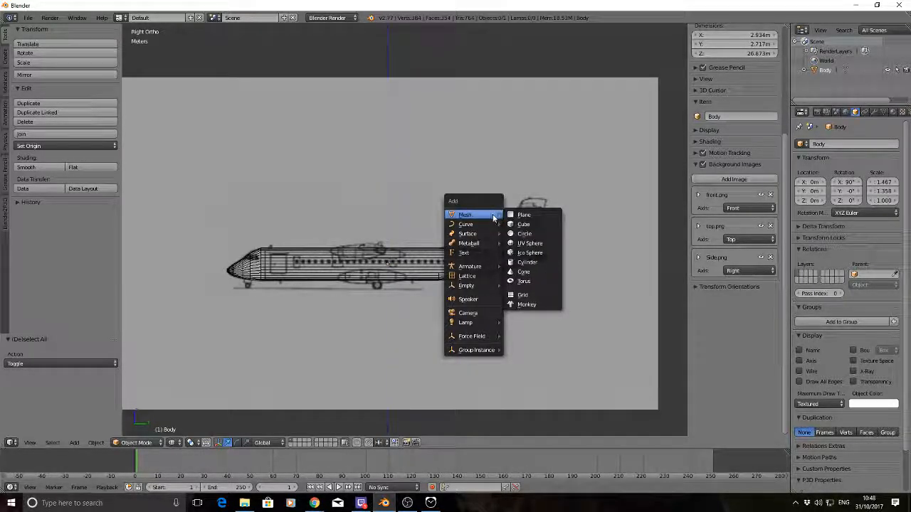
pyautogui.click(526, 225)
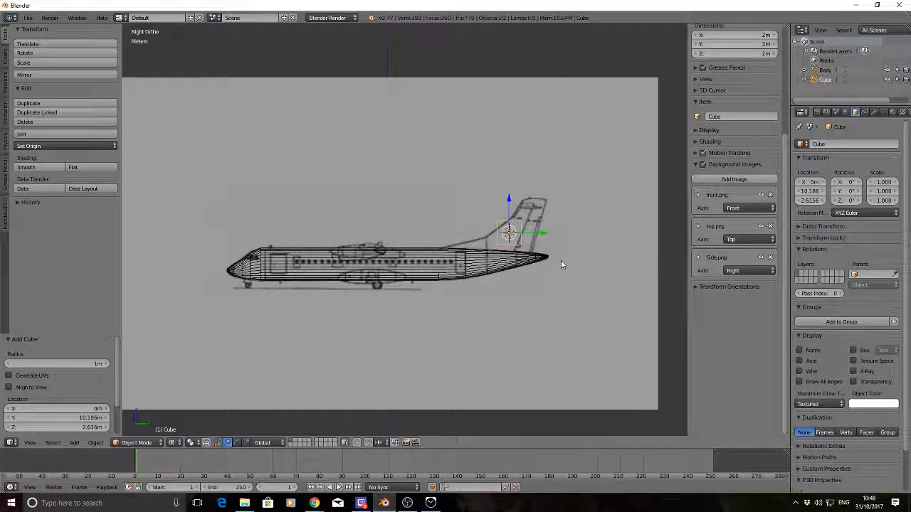
# Scale the tail cube along X to about 0.171 so its width matches the vertical fin in the front reference drawing
pyautogui.press('KP_1')
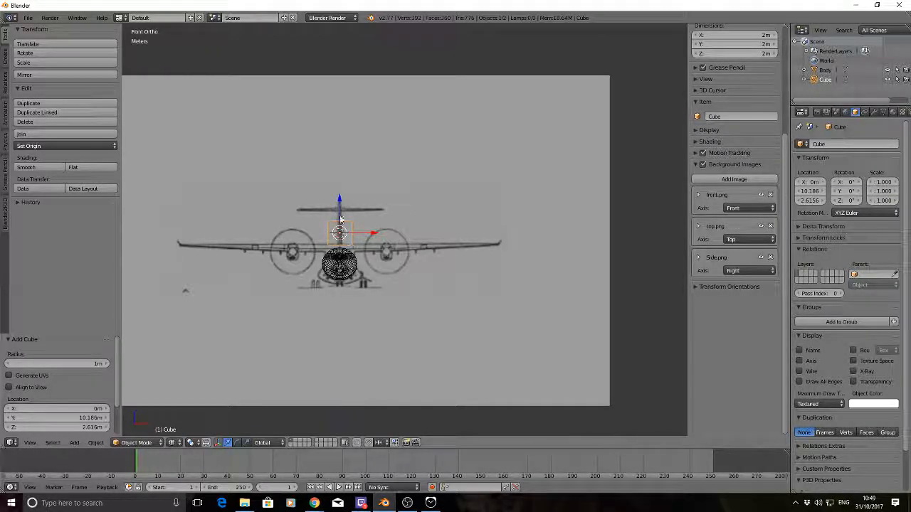
pyautogui.scroll(5, 340, 220)
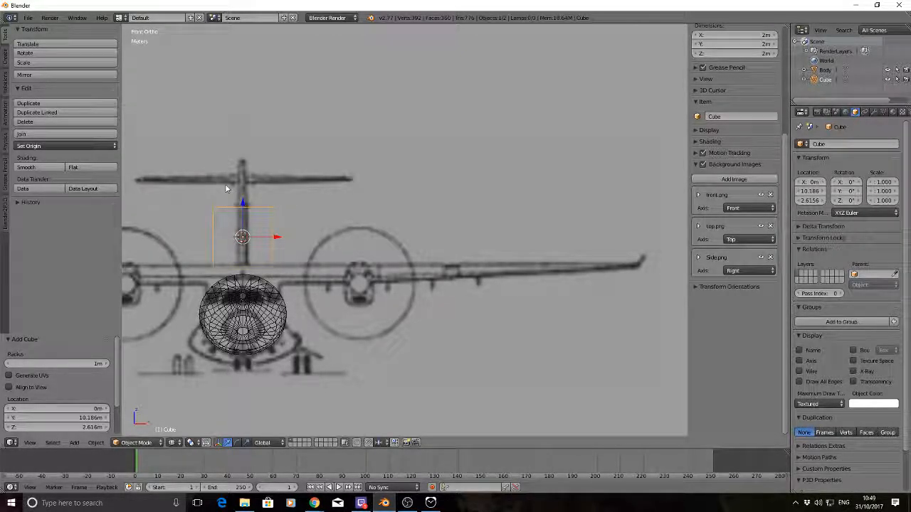
pyautogui.keyDown('shift'); pyautogui.moveTo(226, 188); pyautogui.dragTo(341, 183, button='middle'); pyautogui.keyUp('shift')
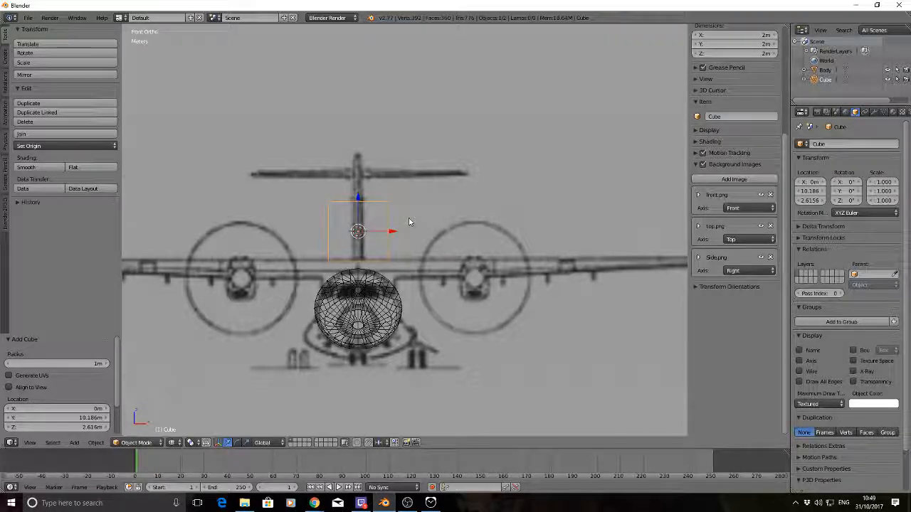
pyautogui.press('s')
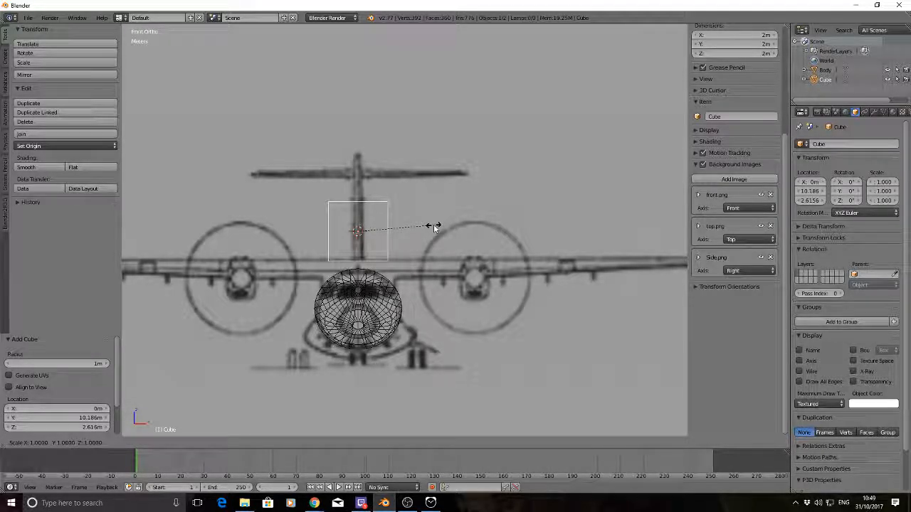
pyautogui.press('x')
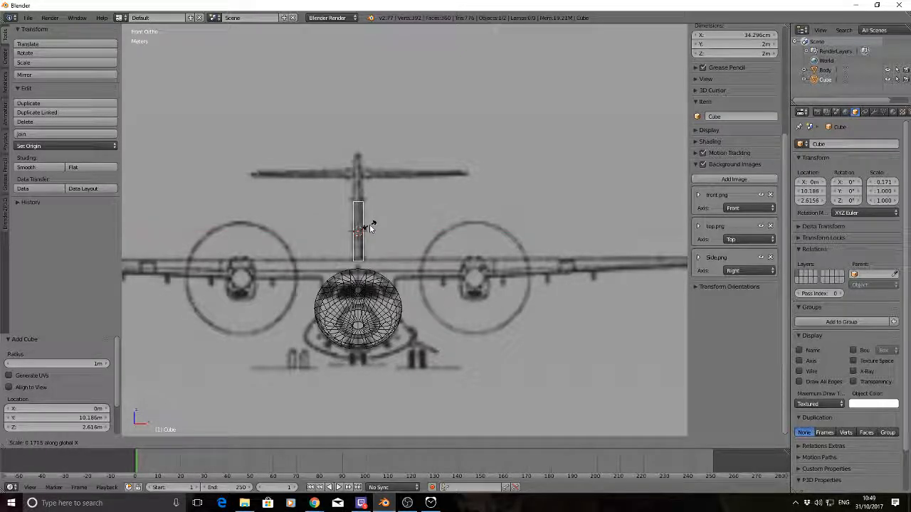
pyautogui.click(370, 225)
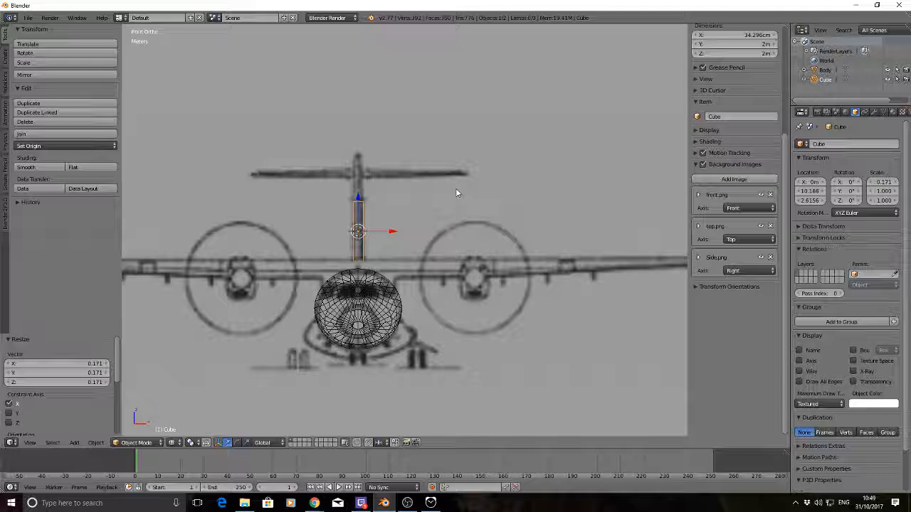
pyautogui.press('KP_3')
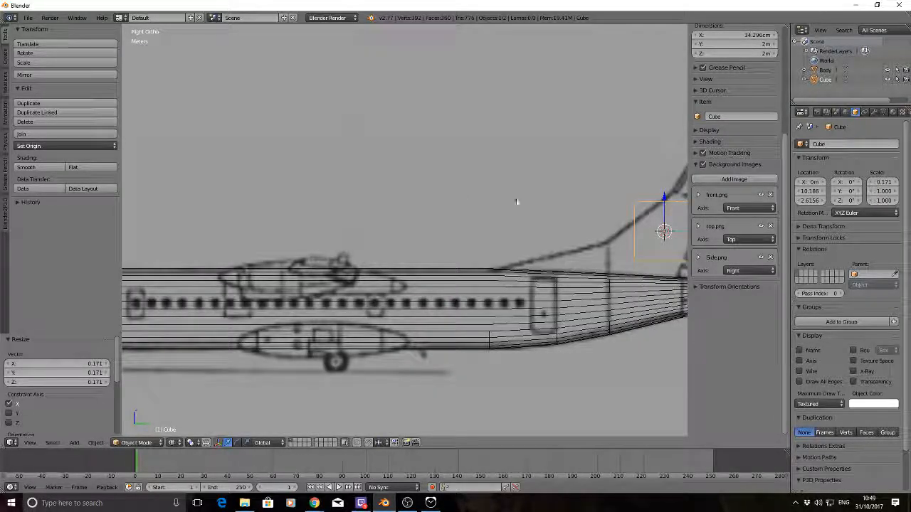
# Duplicate the tail cube and place the copy about 6 m along Y, clear of the aircraft's tail
pyautogui.scroll(-4, 517, 202)
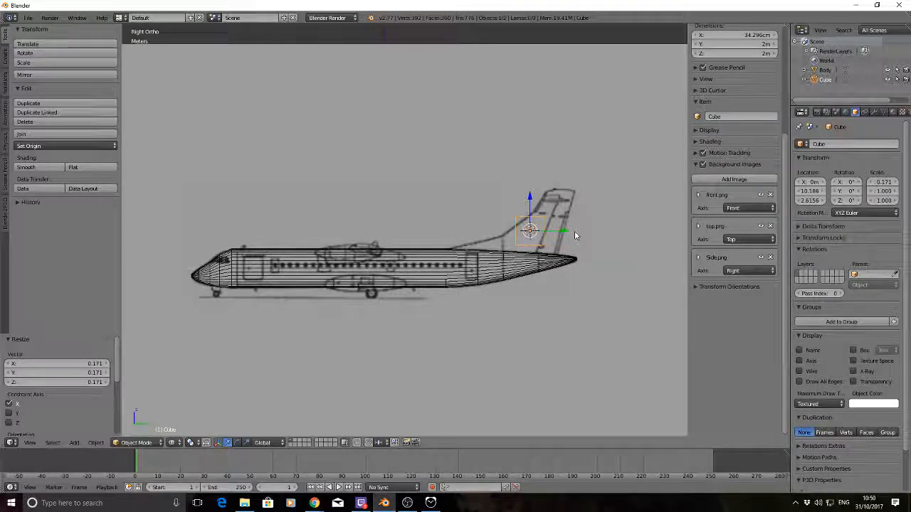
pyautogui.hotkey('shift', 'd')
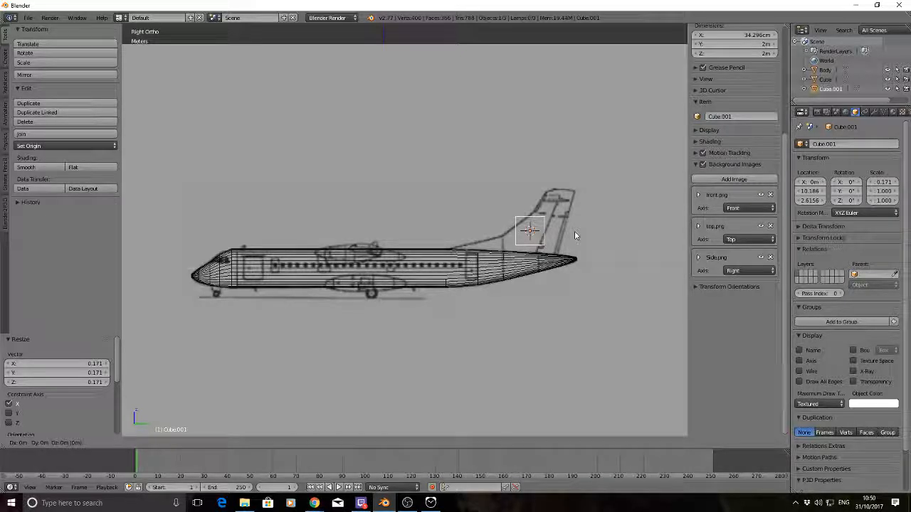
pyautogui.press('y')
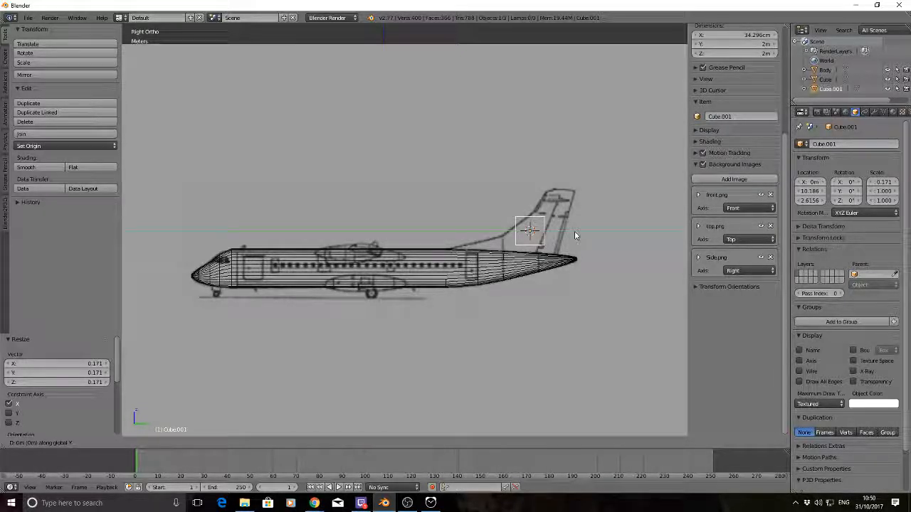
pyautogui.click(660, 230)
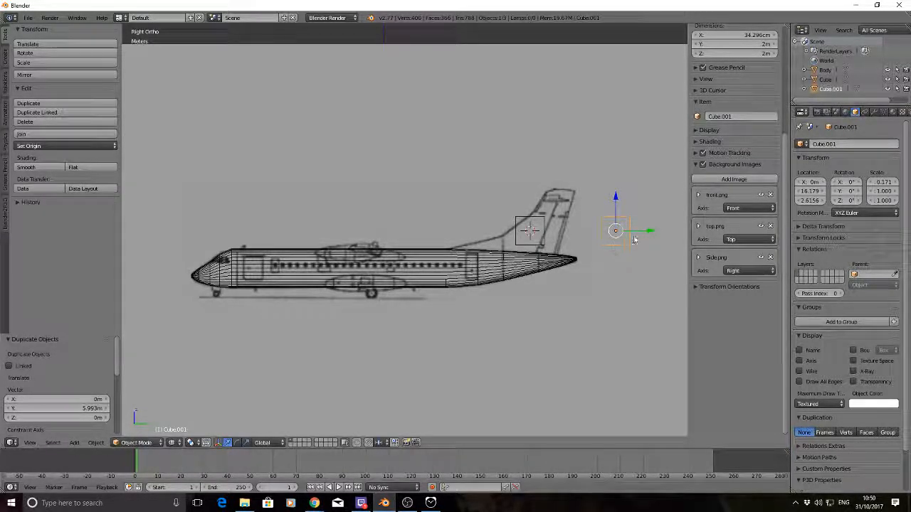
# Rename the original cube on the tail fin as Tail
pyautogui.rightClick(533, 221)
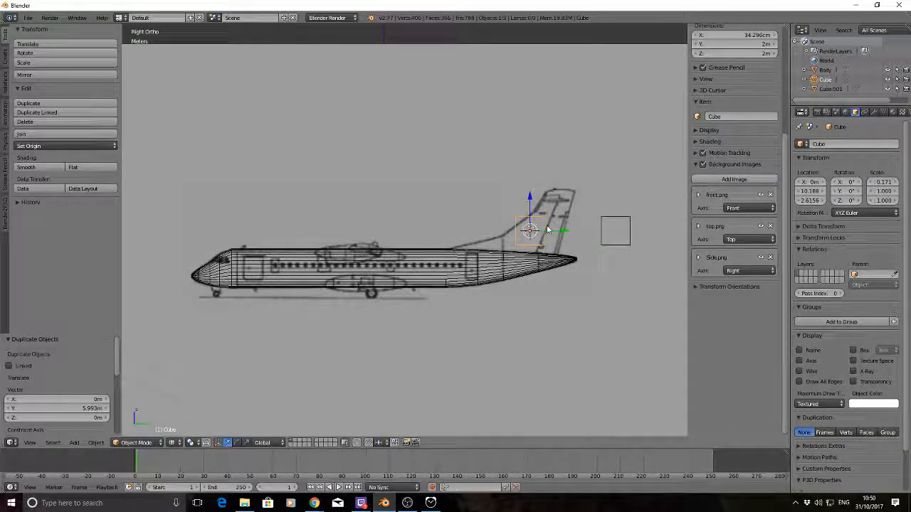
pyautogui.click(835, 143)
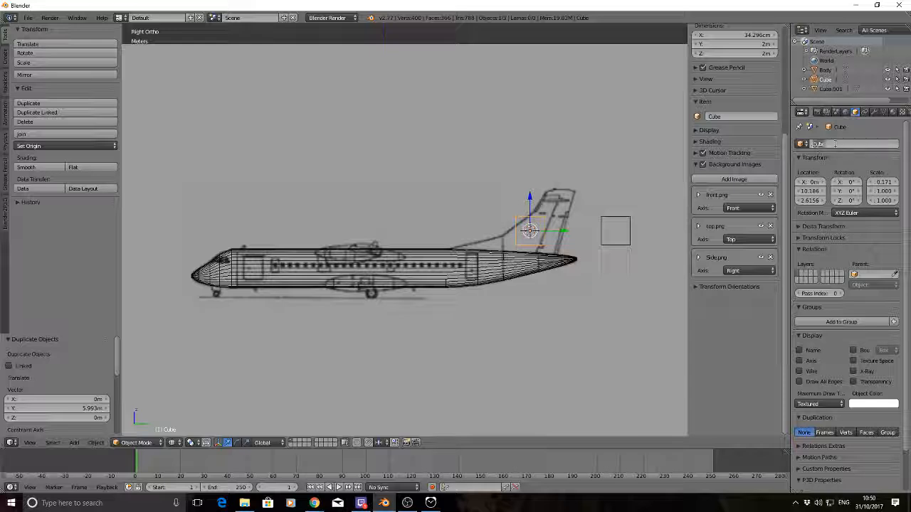
pyautogui.write('Ta')
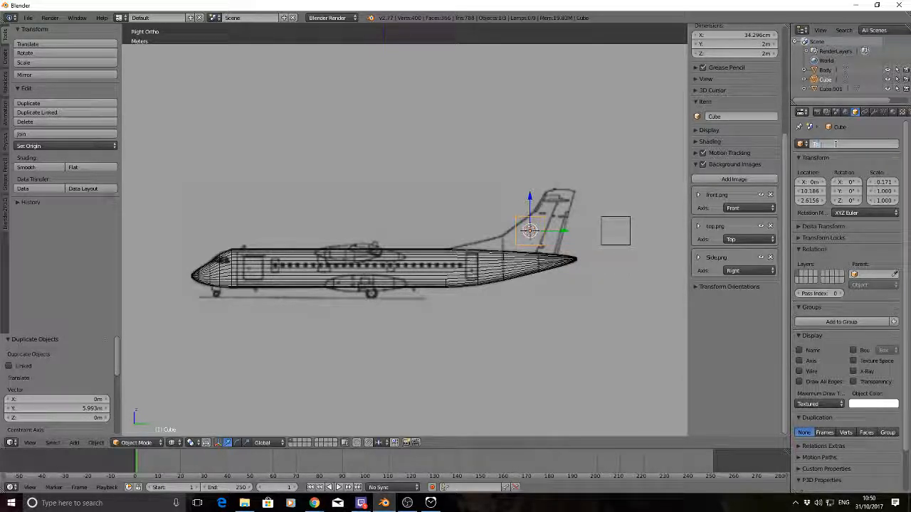
pyautogui.write('il')
pyautogui.press('Return')
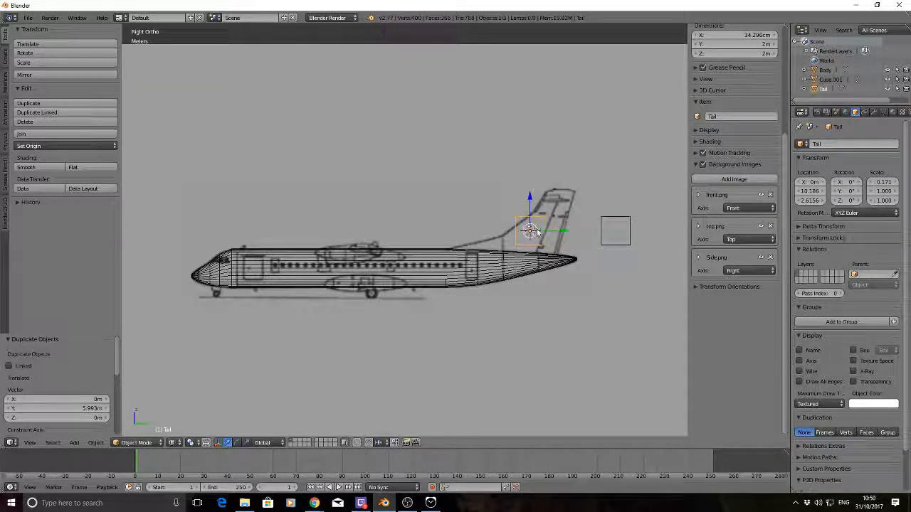
# Open the Tail mesh in Edit Mode and check a single upper front corner vertex from an angled view before returning to the right side view
pyautogui.scroll(1, 558, 232)
pyautogui.scroll(1, 553, 230)
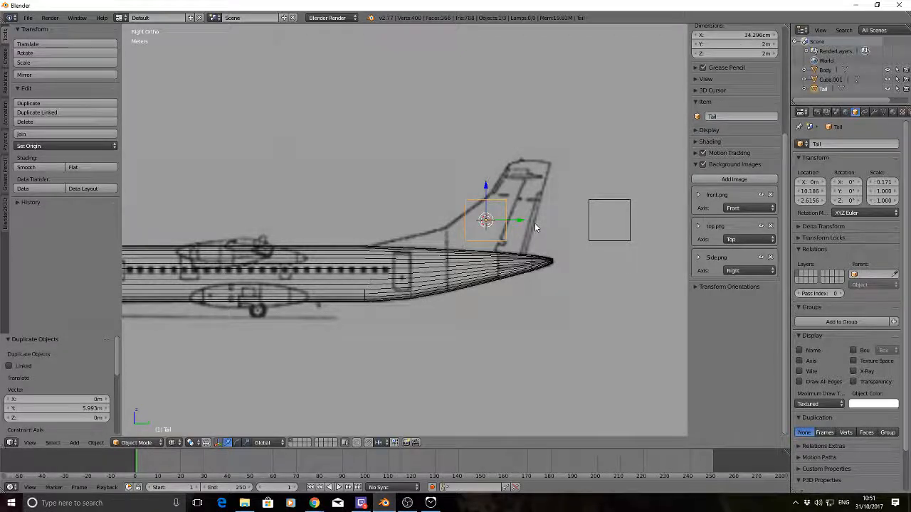
pyautogui.press('Tab')
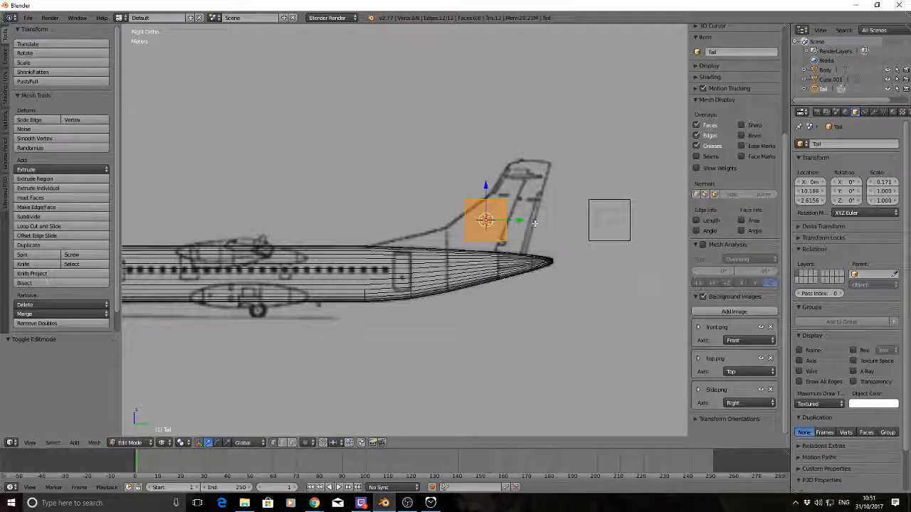
pyautogui.press('a')
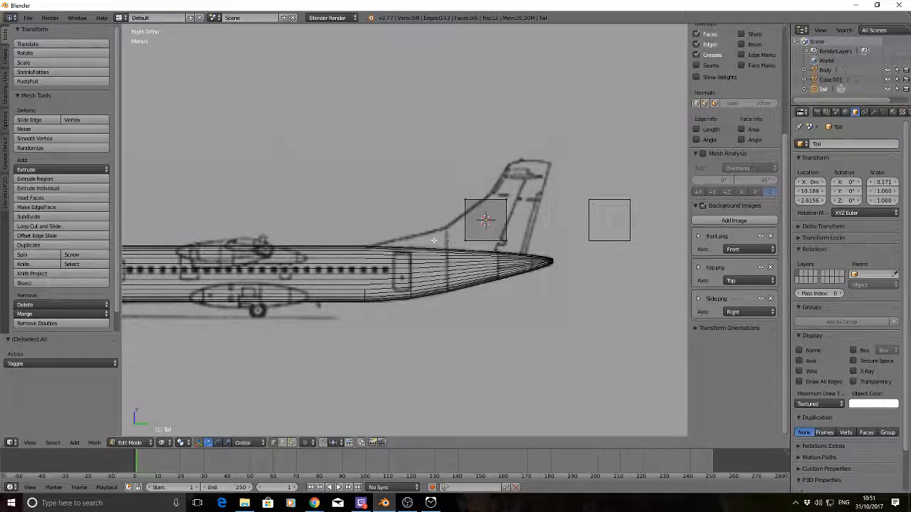
pyautogui.rightClick(465, 199)
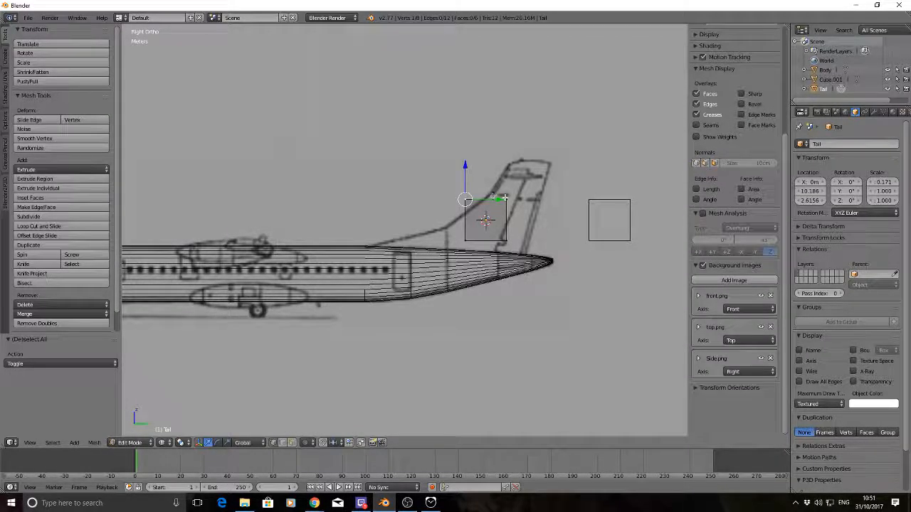
pyautogui.moveTo(506, 198); pyautogui.dragTo(447, 178, button='middle')
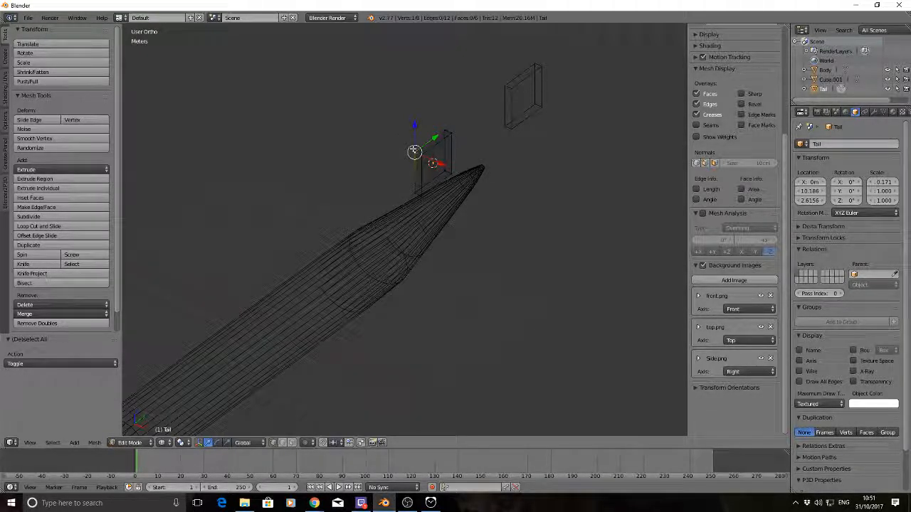
pyautogui.press('KP_3')
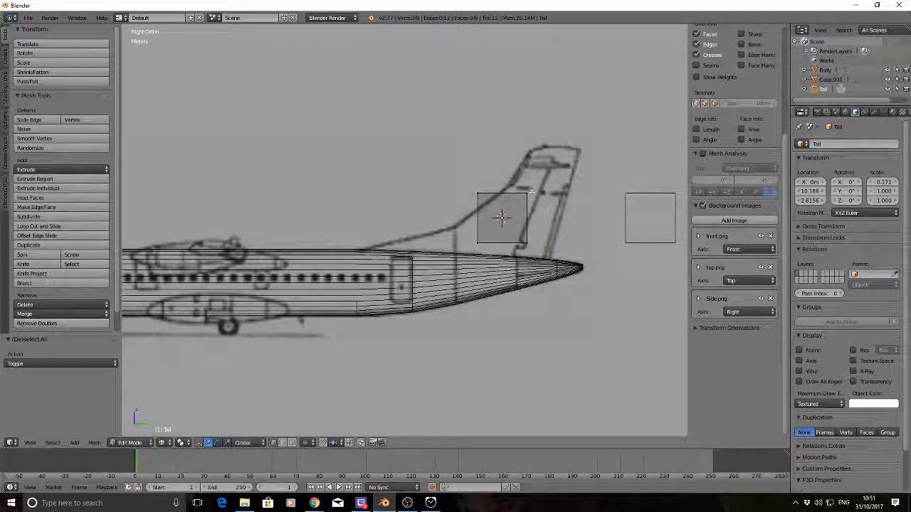
# Raise the Tail's upper rear vertices along Z near the fin top and shift them about 1.035 m along Y onto the rudder line
pyautogui.press('b')
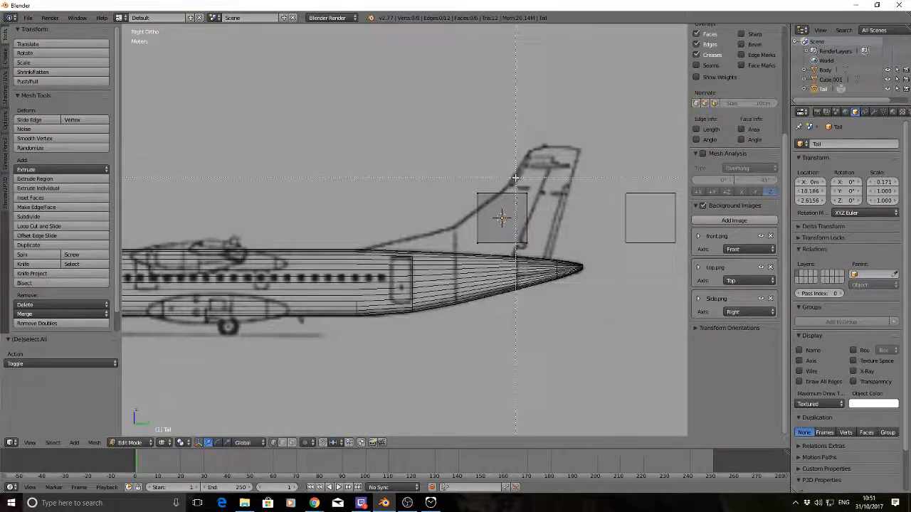
pyautogui.moveTo(543, 215); pyautogui.dragTo(543, 215)
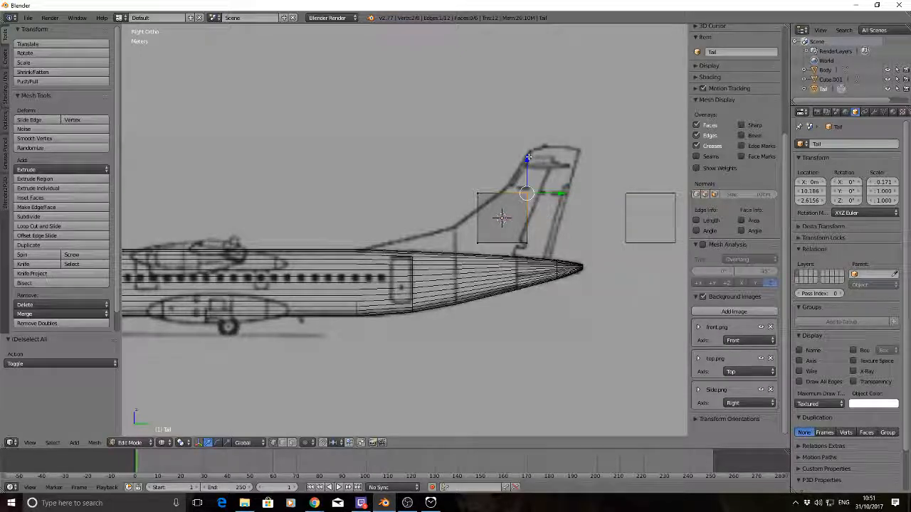
pyautogui.press('g')
pyautogui.press('z')
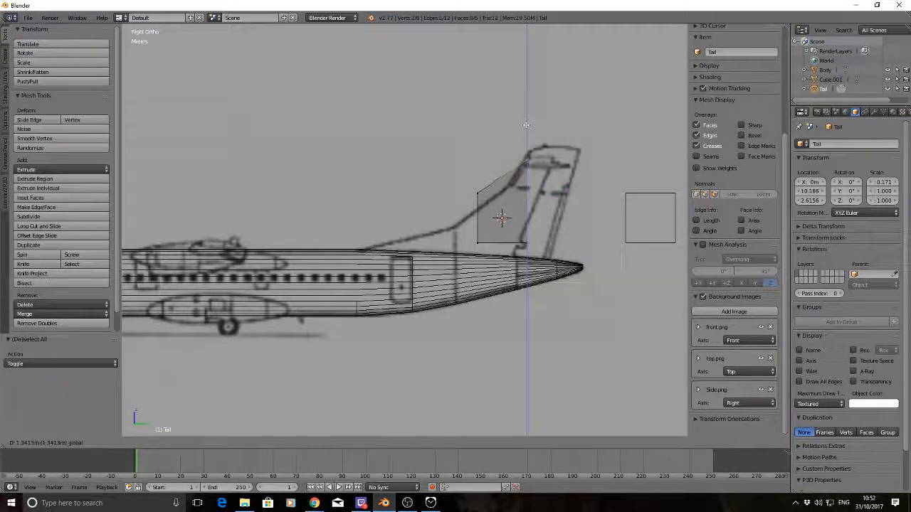
pyautogui.click(526, 124)
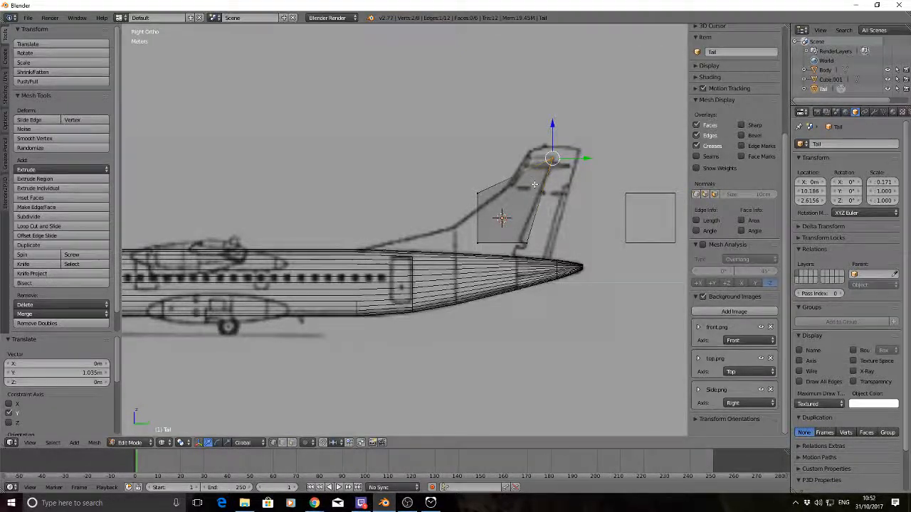
pyautogui.press('a')
# Move the Tail's upper front vertices up about 1.475 m and about 1.9 m along Y to the top of the fin's leading edge
pyautogui.press('b')
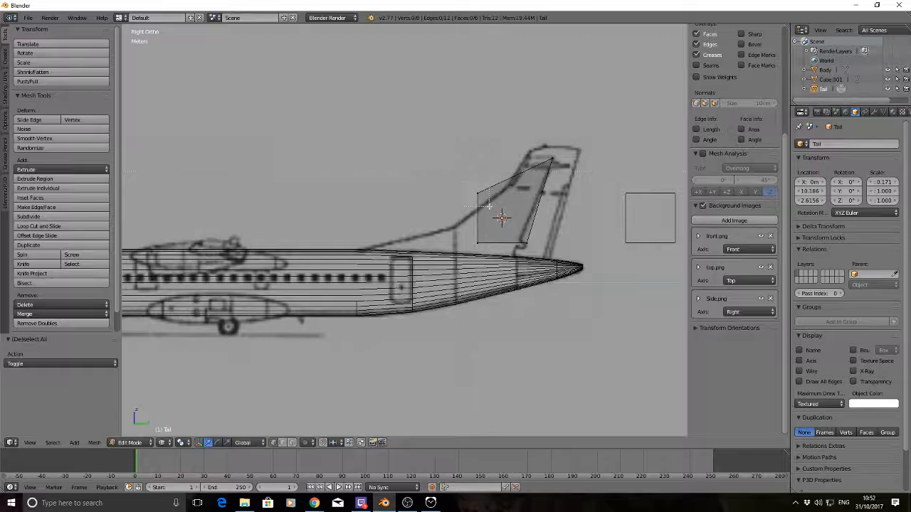
pyautogui.moveTo(488, 206); pyautogui.dragTo(472, 187)
pyautogui.press('g')
pyautogui.press('z')
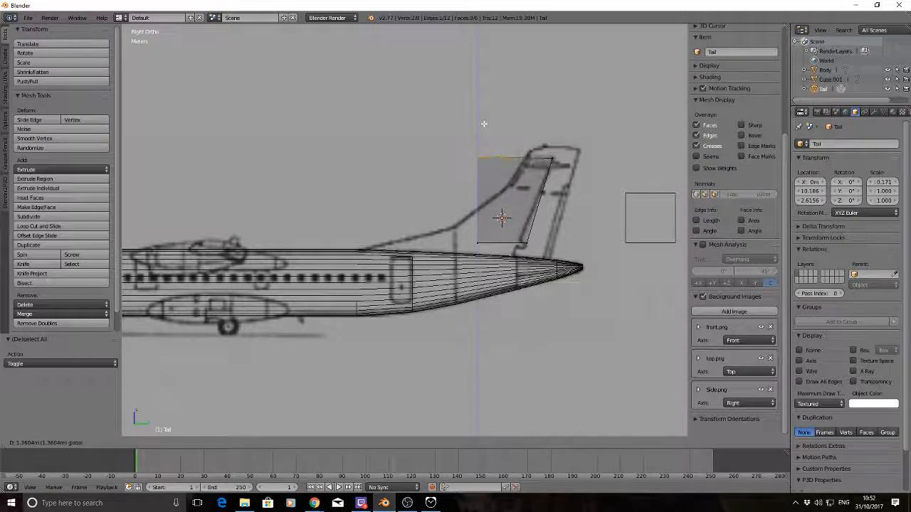
pyautogui.click(484, 123)
pyautogui.press('g')
pyautogui.press('y')
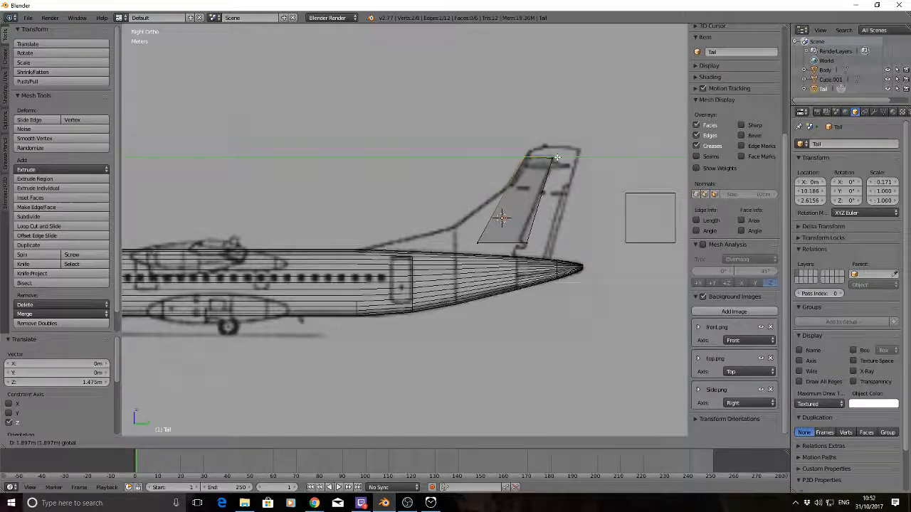
pyautogui.click(557, 157)
pyautogui.press('a')
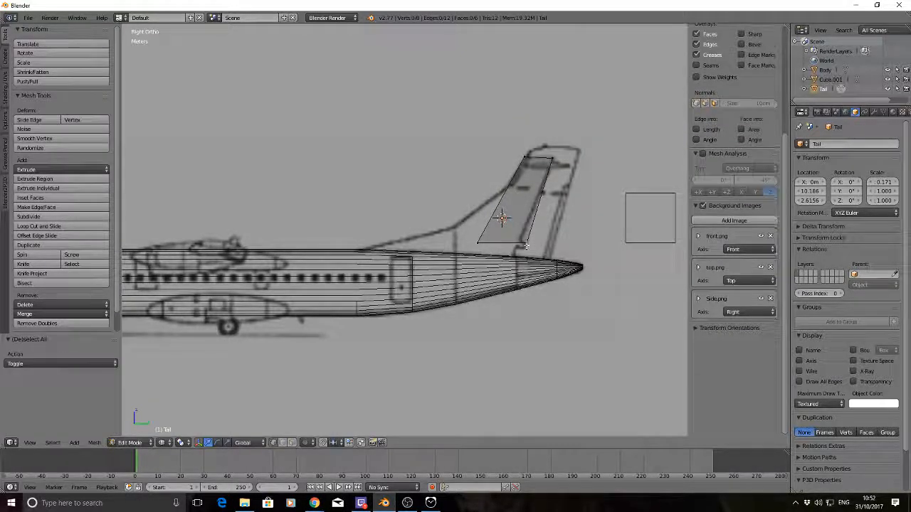
# Move the Tail's lower rear vertices about -44 cm along Y and -55.6 cm along Z to the rudder line's base on the fuselage
pyautogui.rightClick(524, 243)
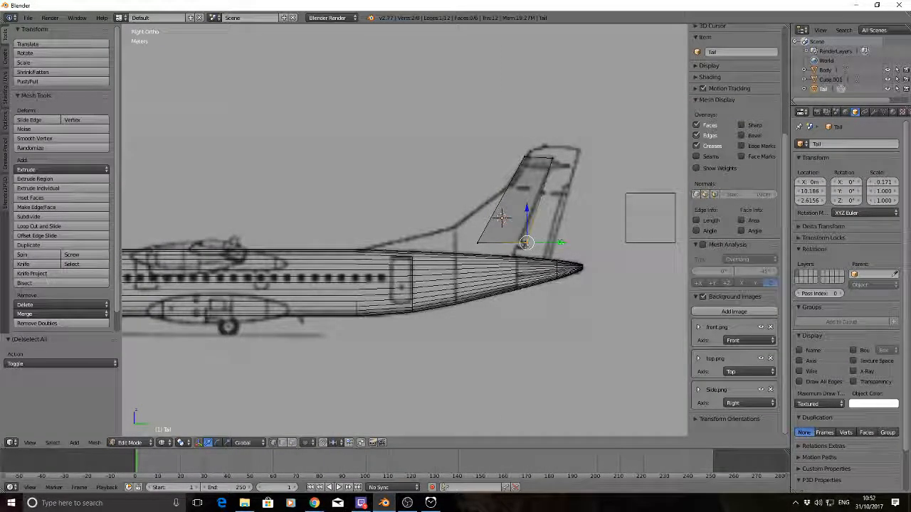
pyautogui.press('g')
pyautogui.press('y')
pyautogui.click(515, 243)
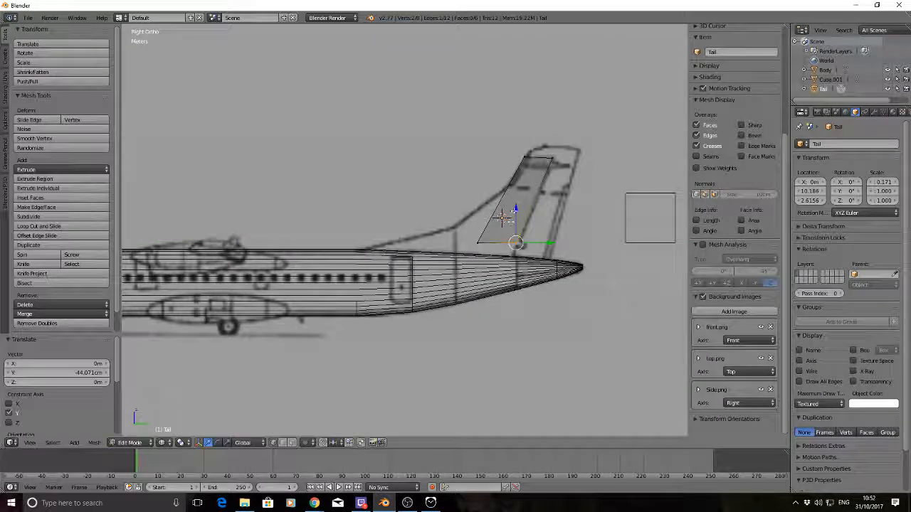
pyautogui.press('g')
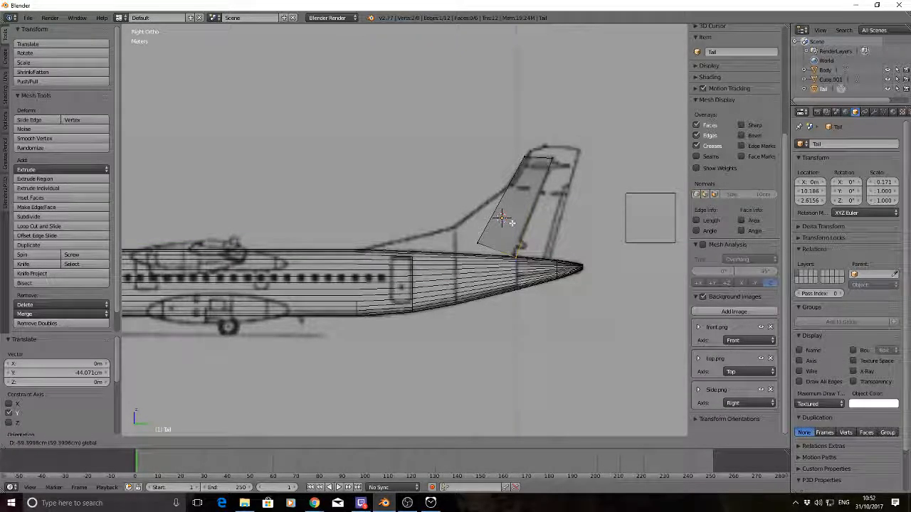
pyautogui.press('z')
pyautogui.click(502, 218)
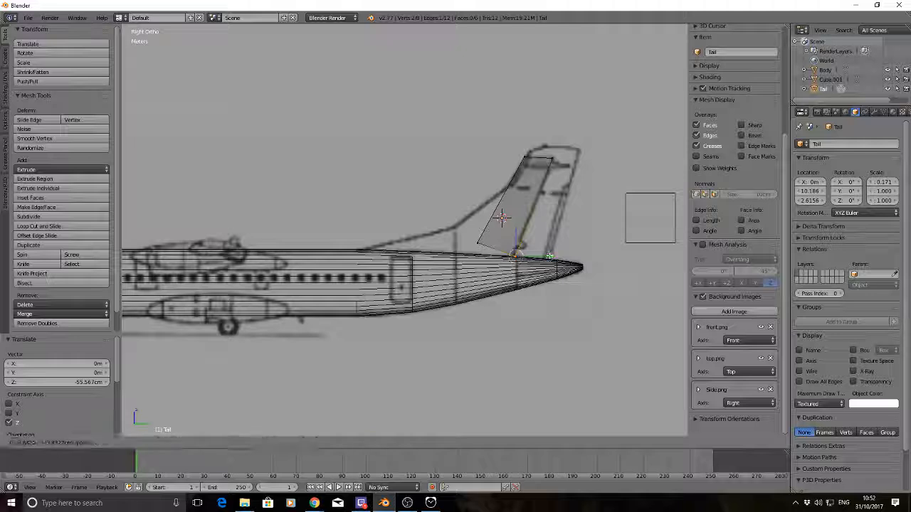
pyautogui.press('a')
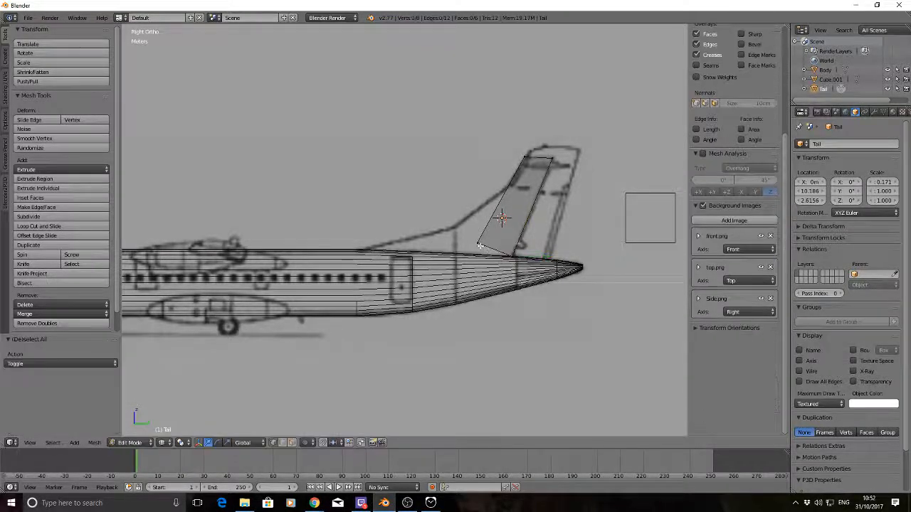
# Move the Tail's lower front vertices about -4.75 m along Y and -28.7 cm along Z to where the fin's leading edge meets the fuselage
pyautogui.rightClick(477, 243)
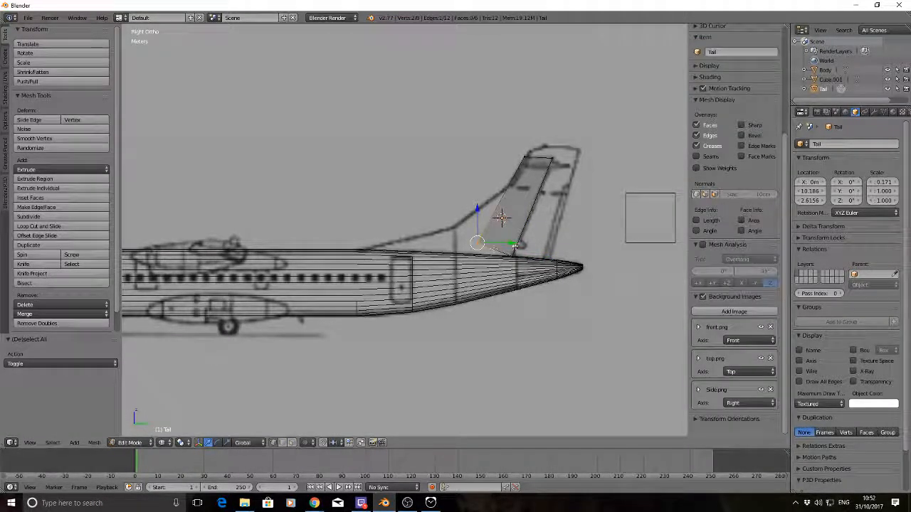
pyautogui.press('g')
pyautogui.press('y')
pyautogui.click(501, 218)
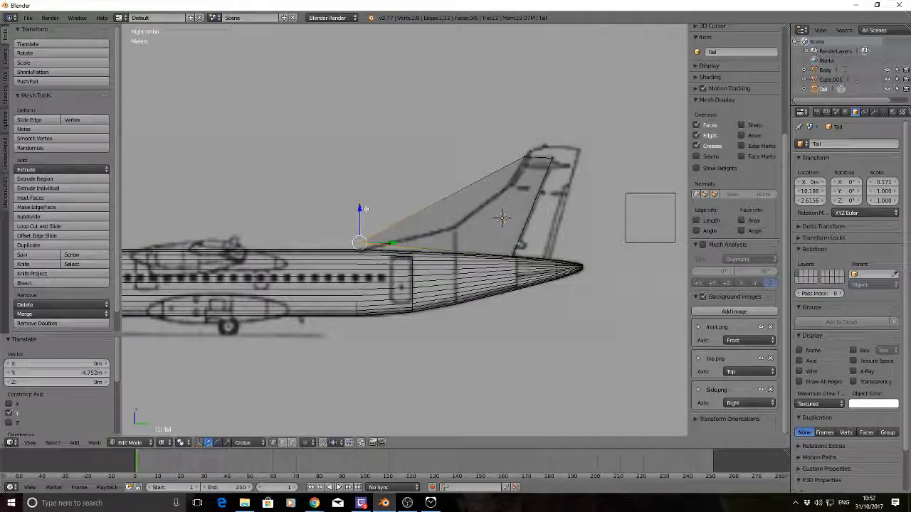
pyautogui.press('g')
pyautogui.press('z')
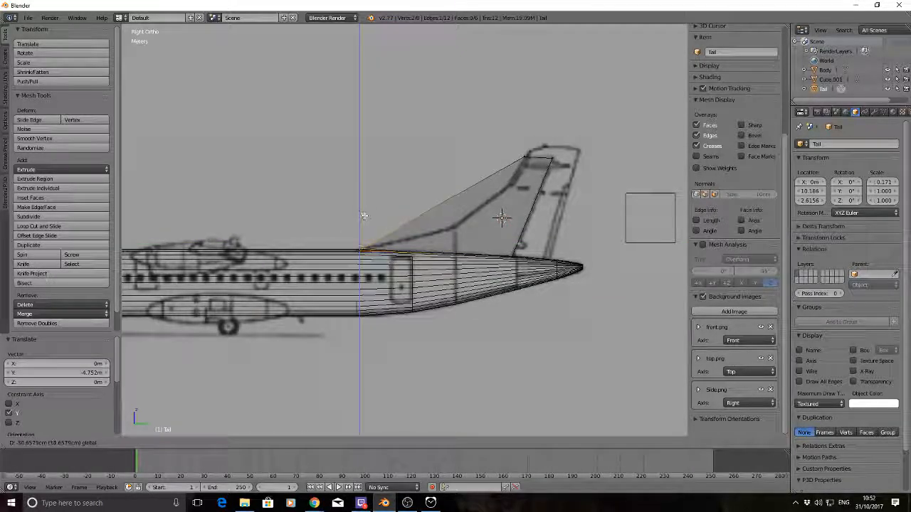
pyautogui.click(507, 229)
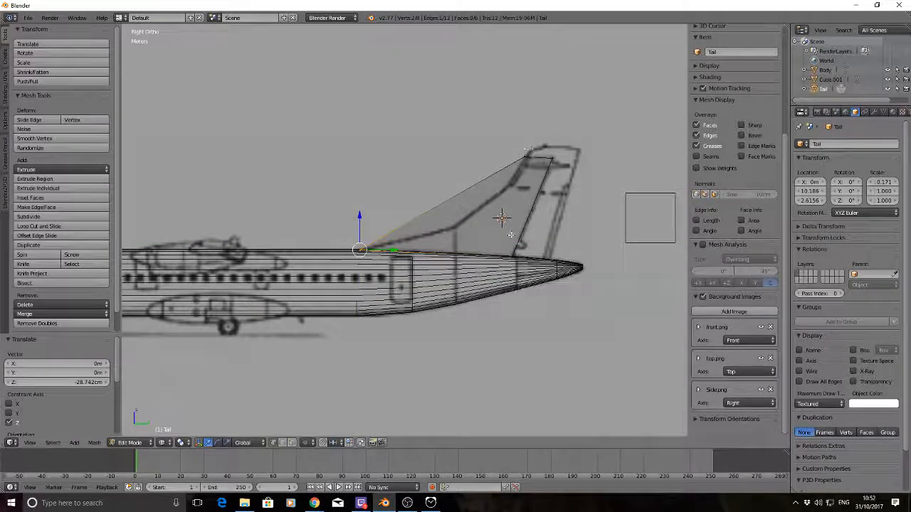
pyautogui.press('a')
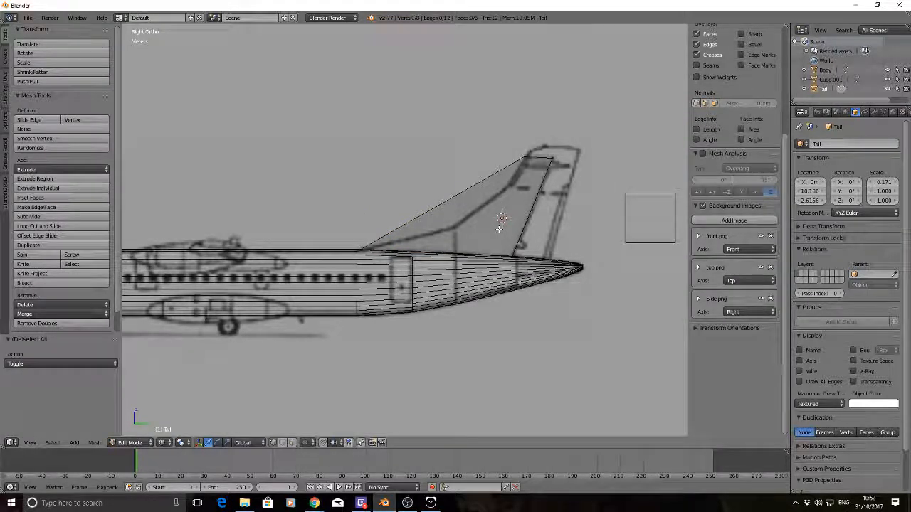
# Add a loop cut across the Tail and slide it about 0.36 upward to the bend near the top of the fin's leading edge
pyautogui.hotkey('ctrl', 'r')
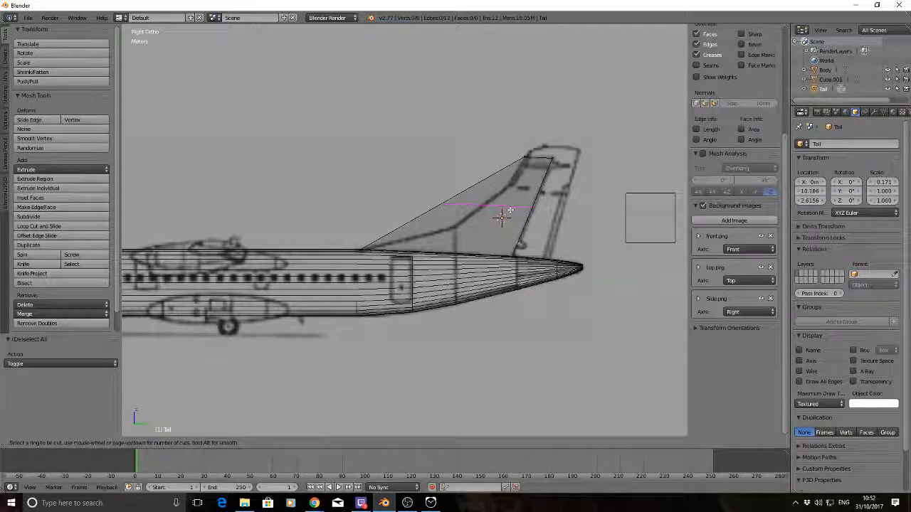
pyautogui.click(511, 210)
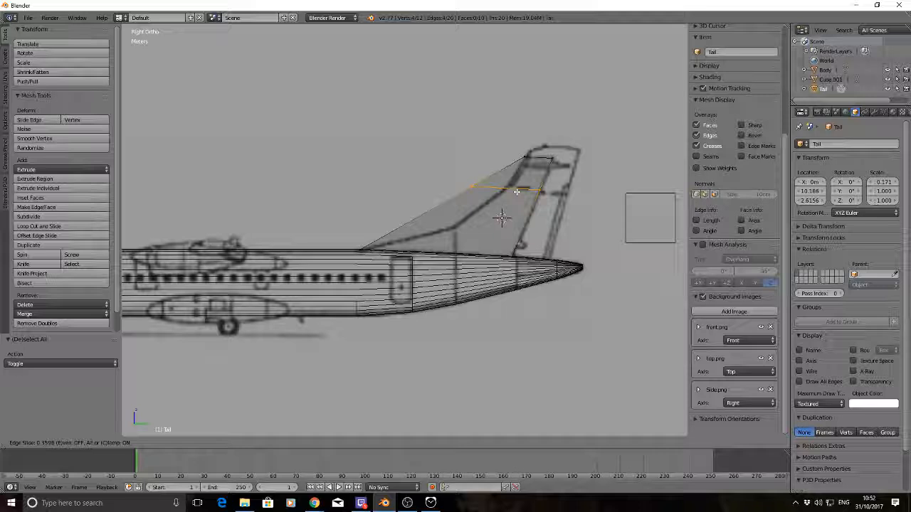
pyautogui.click(516, 191)
pyautogui.press('a')
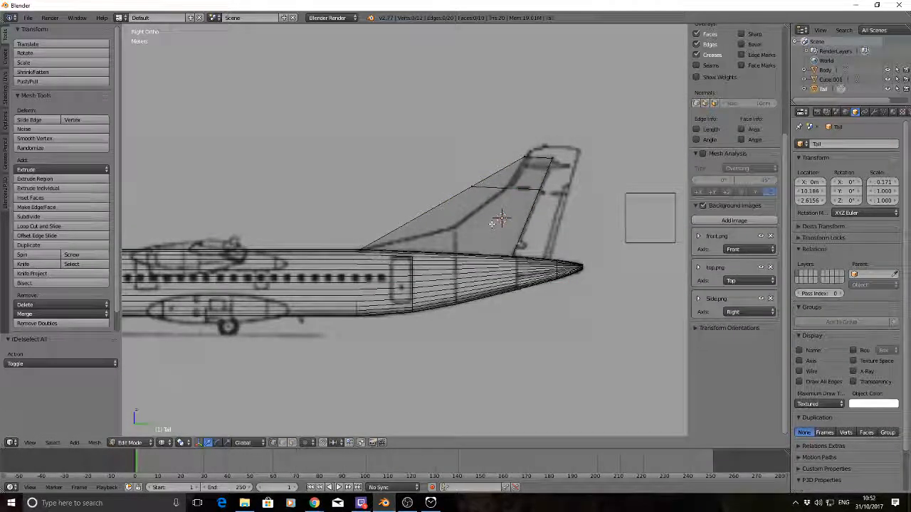
# Add a second loop cut across the lower Tail and slide it about 0.23 to the height of the leading edge's lower bend
pyautogui.hotkey('ctrl', 'r')
pyautogui.click(502, 220)
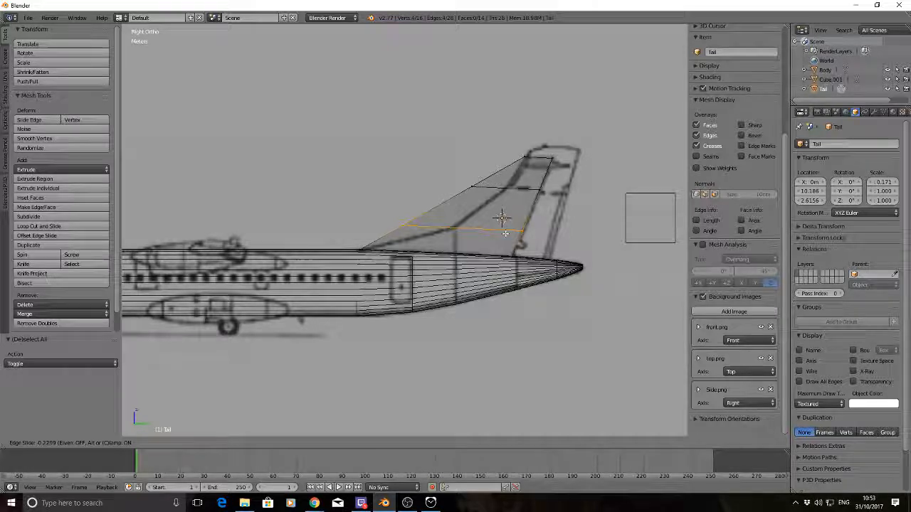
pyautogui.click(503, 220)
pyautogui.press('a')
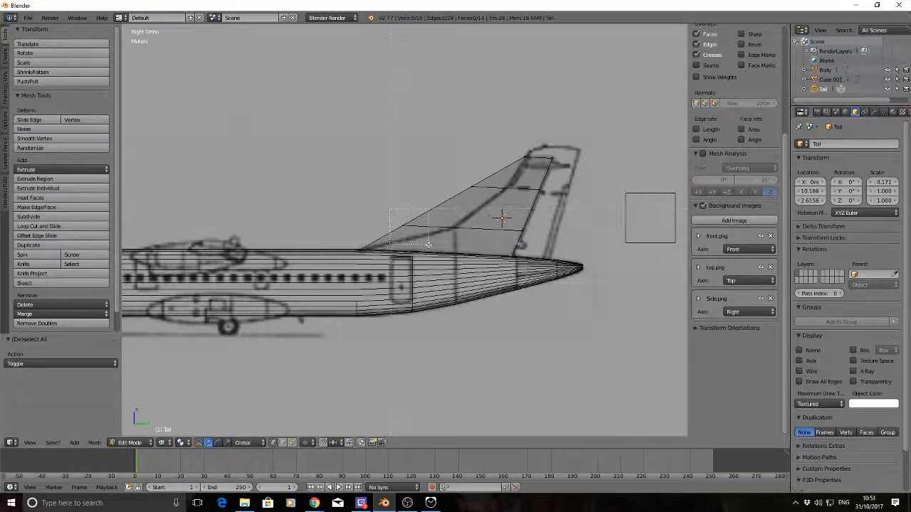
# Move the lower loop's front vertices about 1.97 m and the upper loop's about 1.3 m along Y onto the fin's leading edge
pyautogui.moveTo(427, 244); pyautogui.dragTo(428, 244)
pyautogui.press('g')
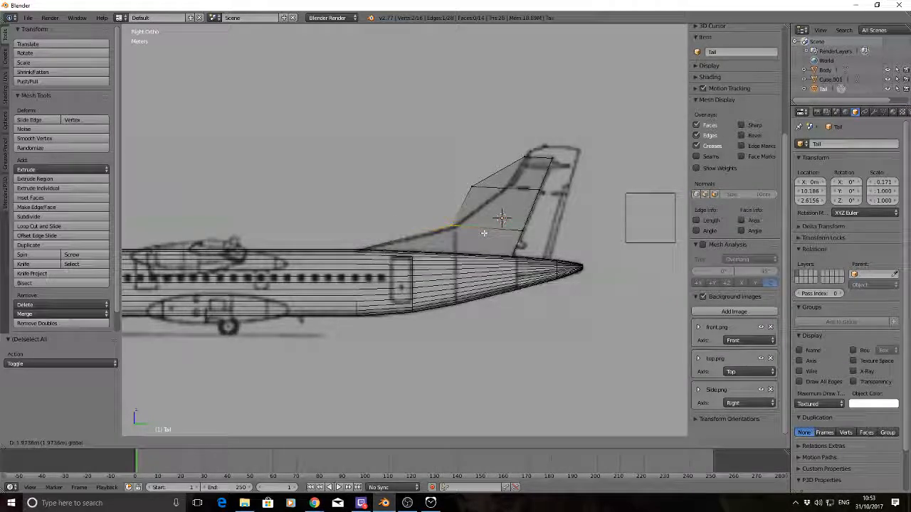
pyautogui.click(477, 204)
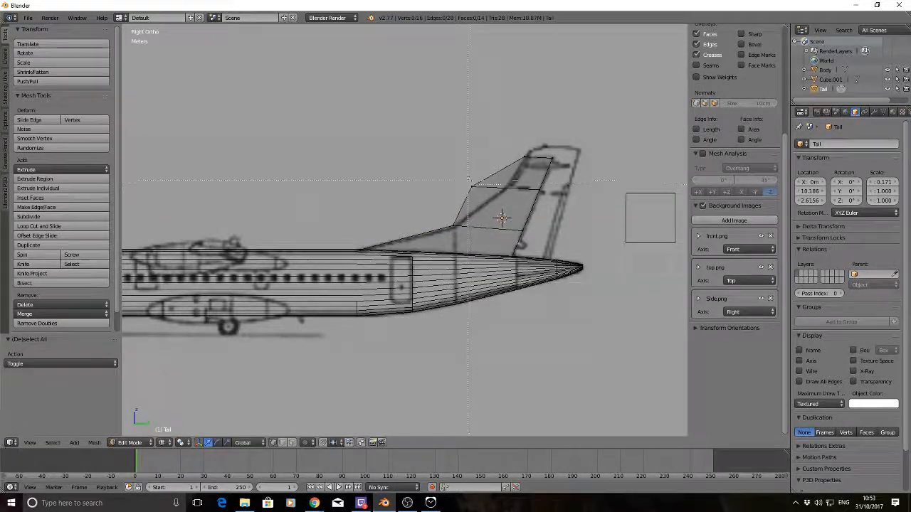
pyautogui.press('g')
pyautogui.press('y')
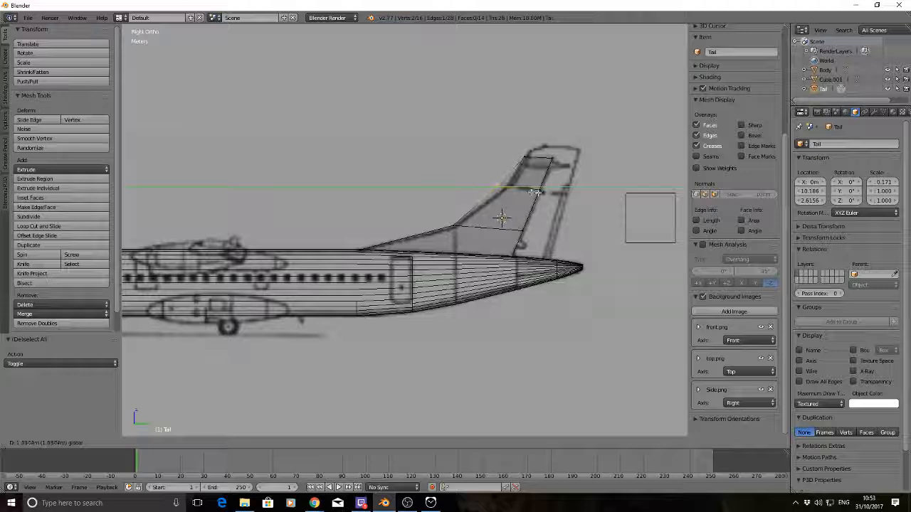
pyautogui.click(522, 160)
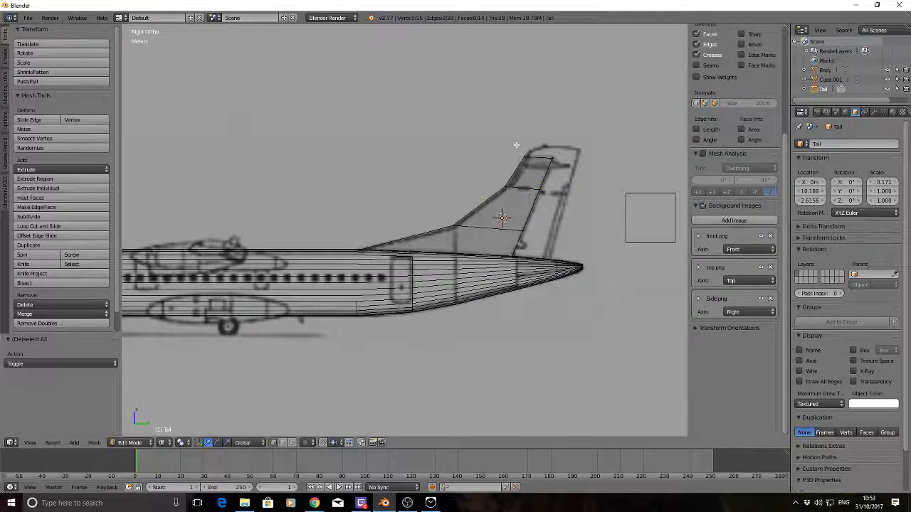
# Nudge the Tail's top front vertices about 7.7 cm along Y onto the leading edge, leave Edit Mode and deselect the Tail
pyautogui.rightClick(527, 156)
pyautogui.press('g')
pyautogui.press('y')
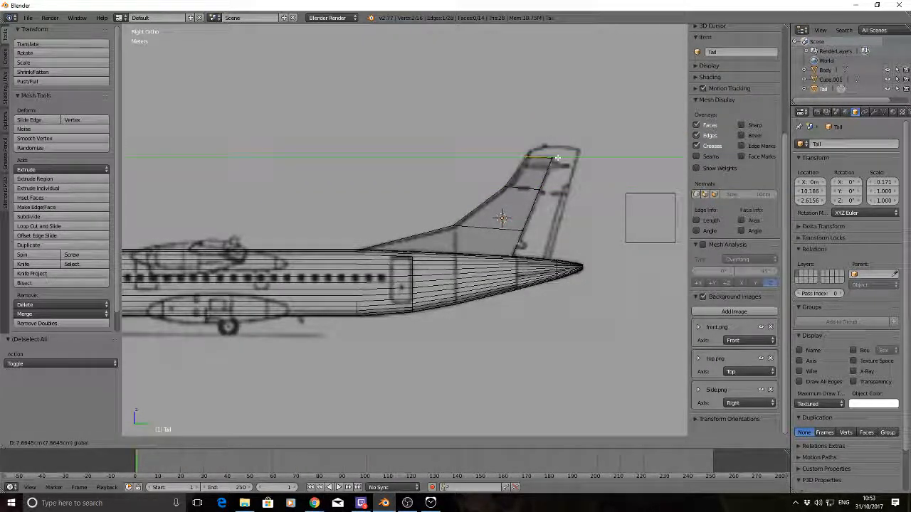
pyautogui.press('z')
pyautogui.click(542, 196)
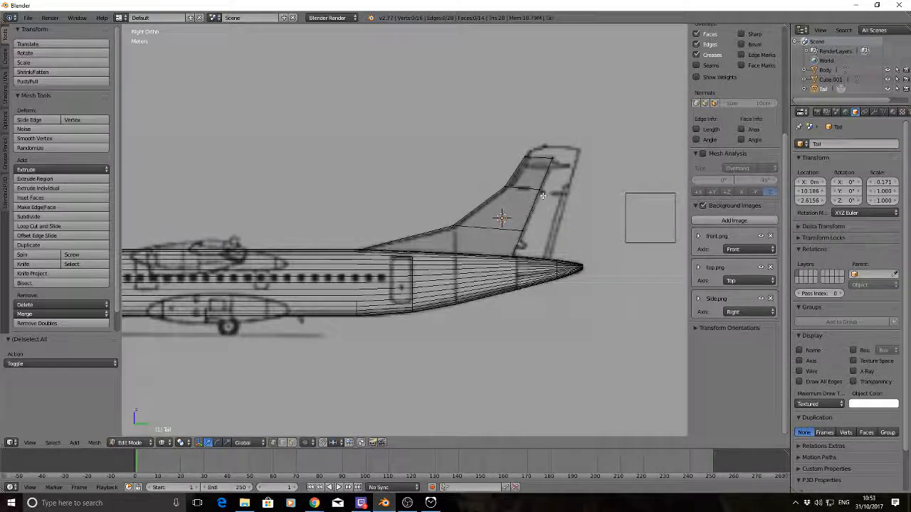
pyautogui.press('Tab')
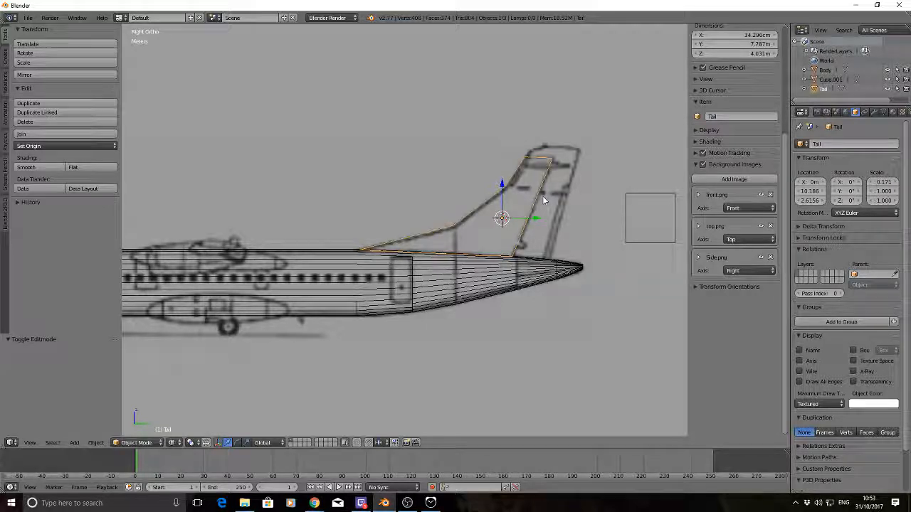
pyautogui.press('a')
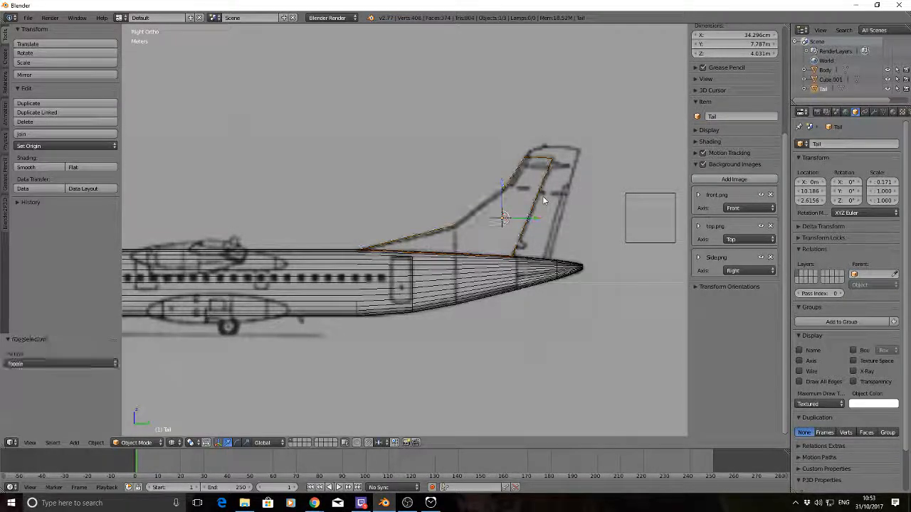
# Move the spare cube behind the tail about -4.29 m along Y over the drawn rudder and rename it Rudder
pyautogui.moveTo(427, 173); pyautogui.dragTo(425, 192, button='middle')
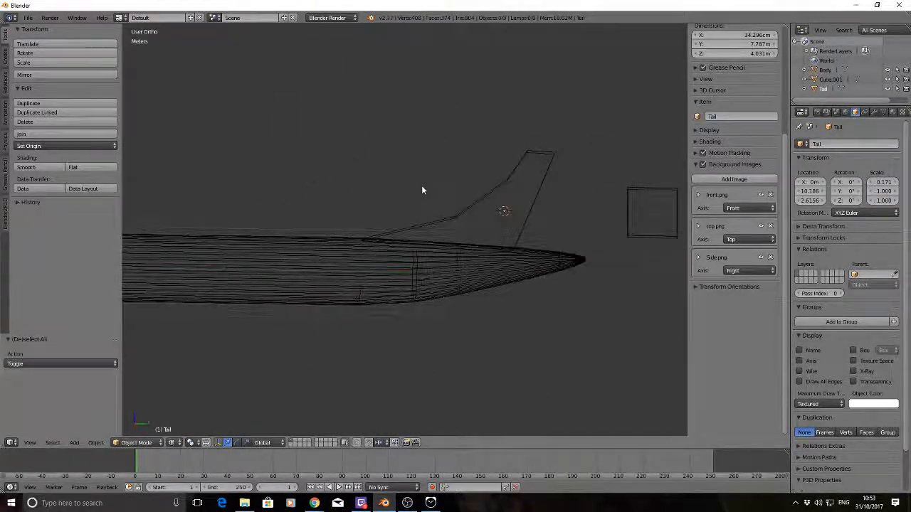
pyautogui.press('KP_3')
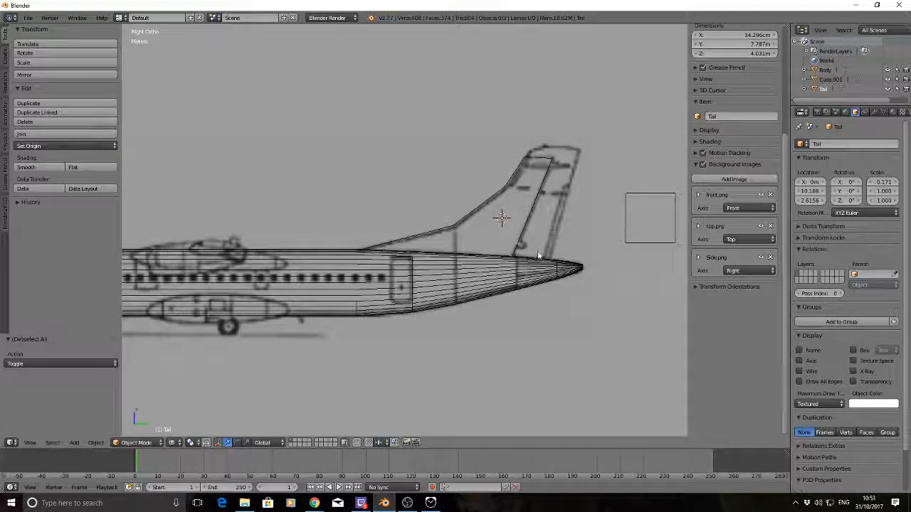
pyautogui.rightClick(655, 201)
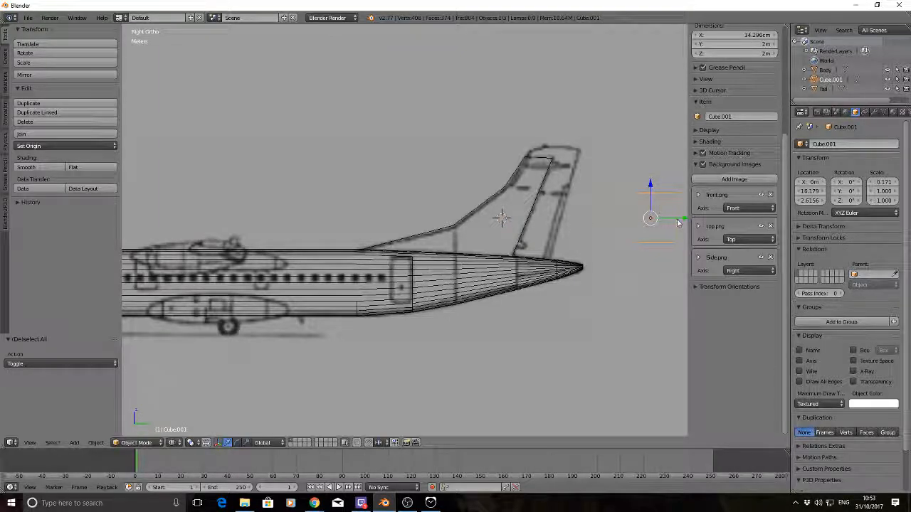
pyautogui.moveTo(677, 222); pyautogui.dragTo(578, 220)
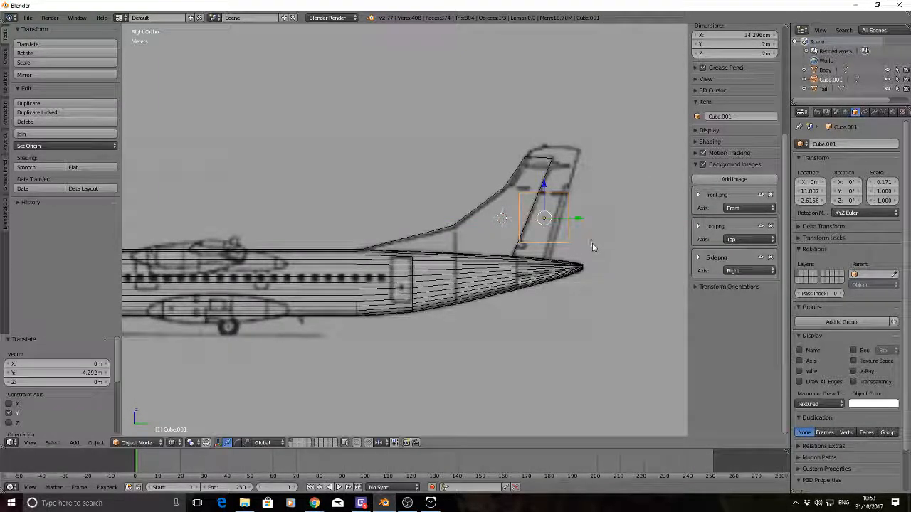
pyautogui.click(830, 145)
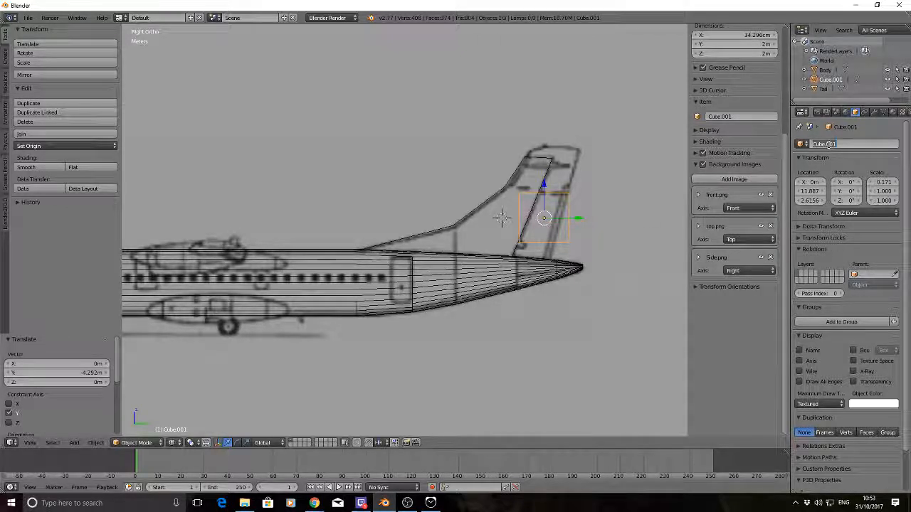
pyautogui.write('Rudder')
pyautogui.press('Return')
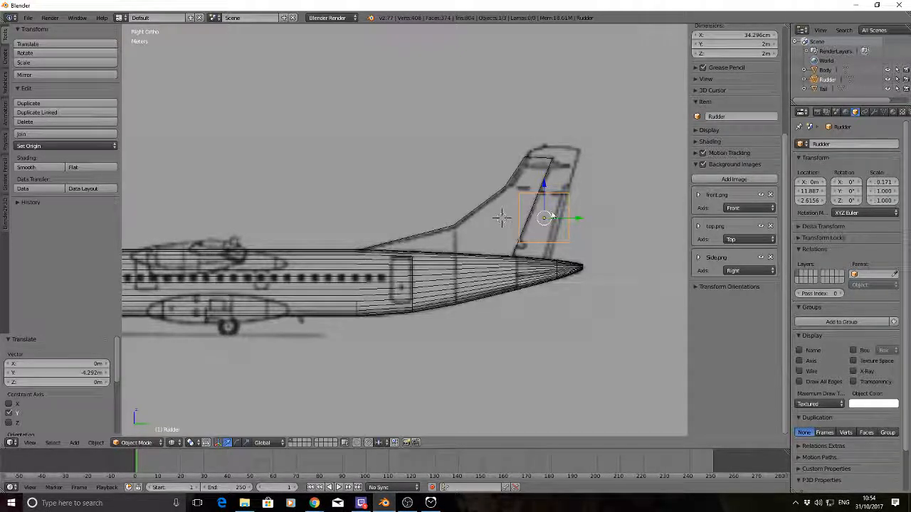
# In Edit Mode, raise the Rudder's upper vertices about 1.418 m along Z to the height of the Tail's top edge
pyautogui.press('Tab')
pyautogui.press('a')
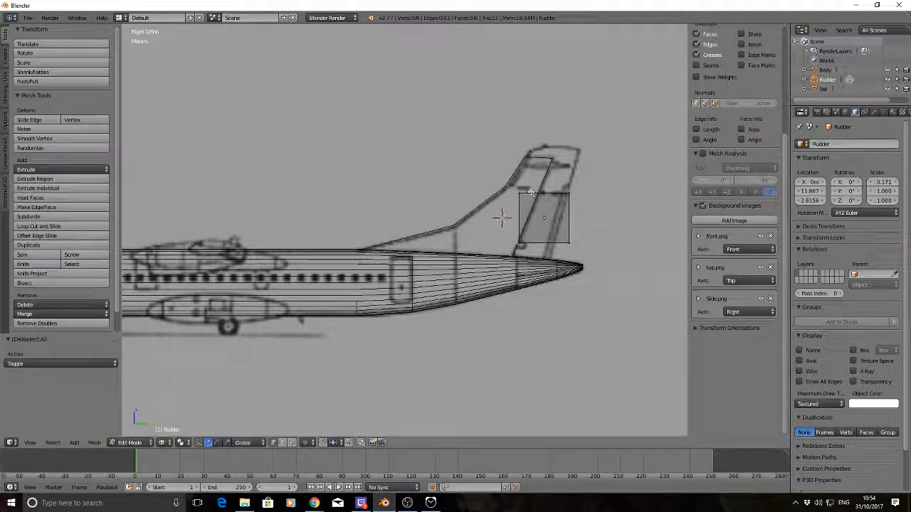
pyautogui.press('b')
pyautogui.moveTo(510, 188); pyautogui.dragTo(590, 206)
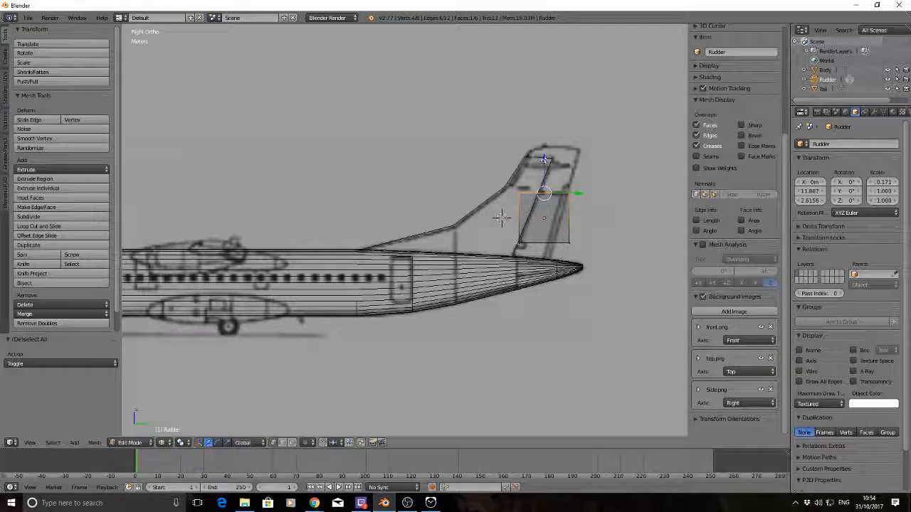
pyautogui.moveTo(545, 158); pyautogui.dragTo(551, 123)
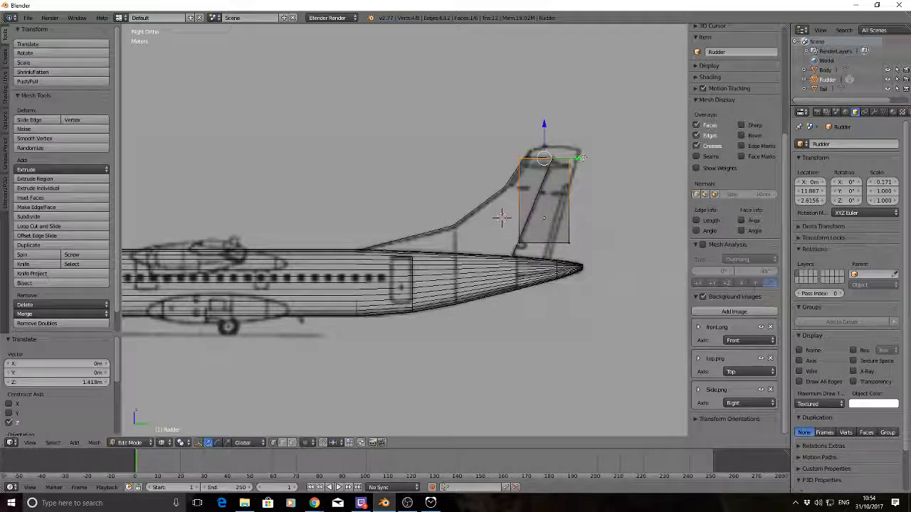
# Shift the Rudder's top vertices along Y to the trailing edge, and its top front vertices about 97.7 cm along Y to the Tail's rear edge
pyautogui.moveTo(576, 158); pyautogui.dragTo(539, 172)
pyautogui.press('a')
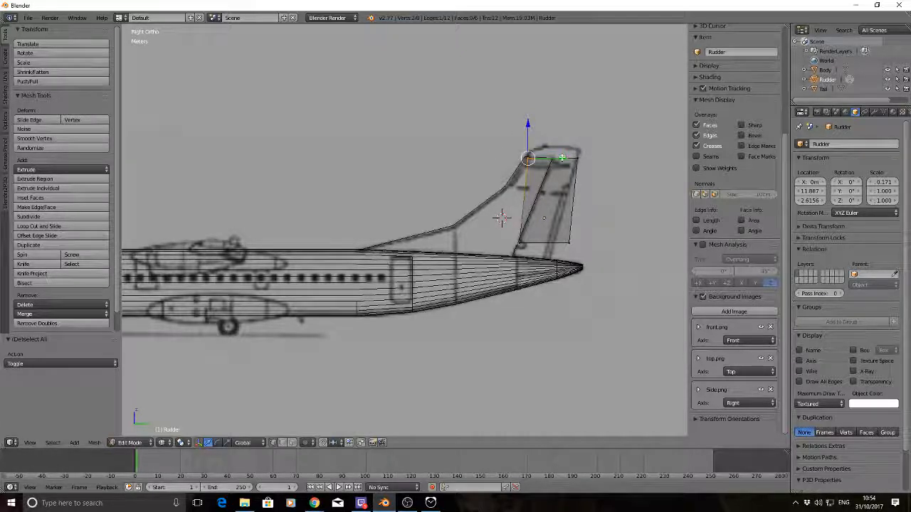
pyautogui.moveTo(562, 158); pyautogui.dragTo(590, 175)
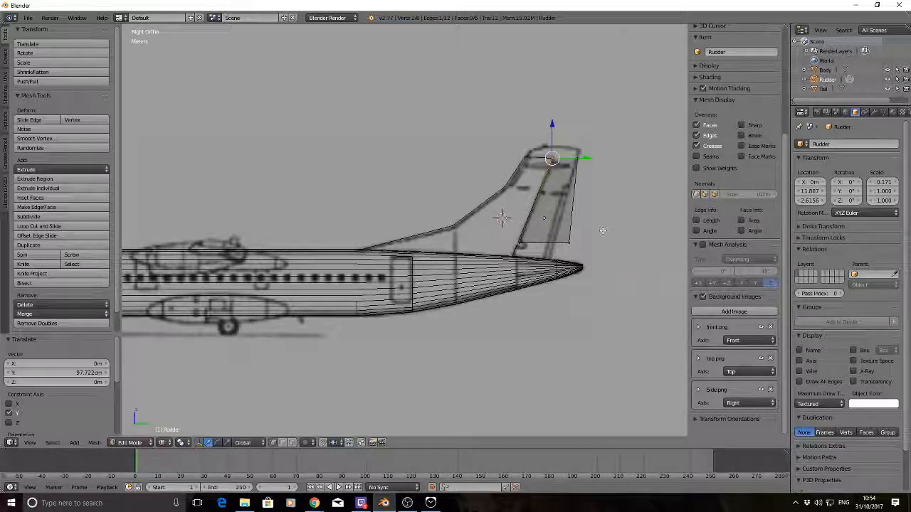
# Move the Rudder's lower front vertices about -7.7 cm and -23.1 cm along Y and about -55.6 cm along Z to the Tail's lower rear corner
pyautogui.press('a')
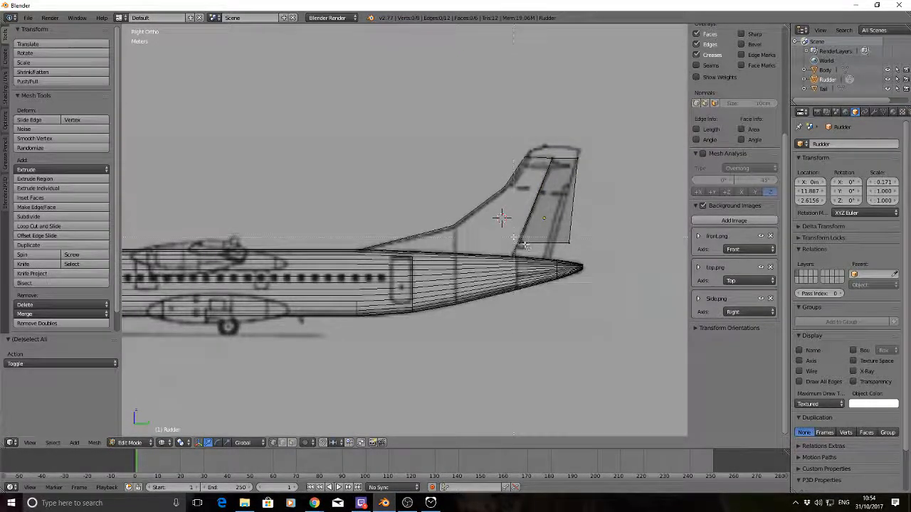
pyautogui.rightClick(521, 243)
pyautogui.click(501, 217)
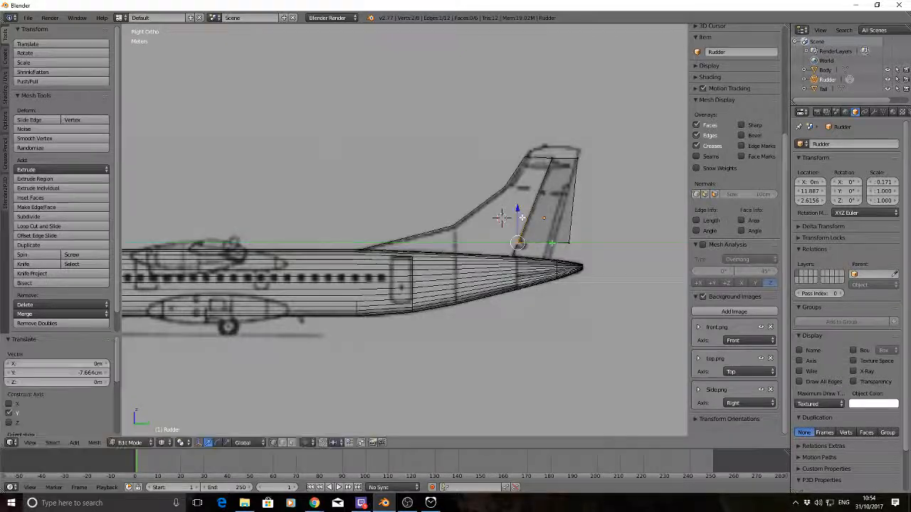
pyautogui.press('g')
pyautogui.press('z')
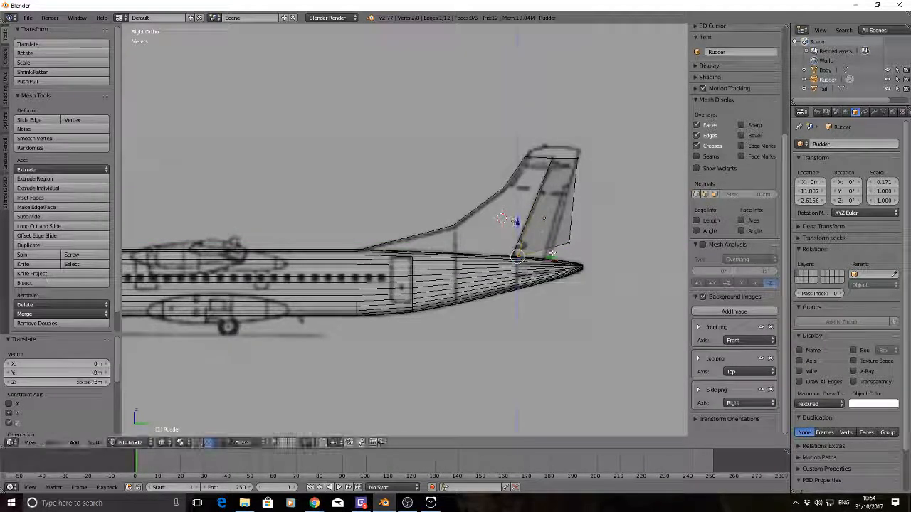
pyautogui.click(501, 217)
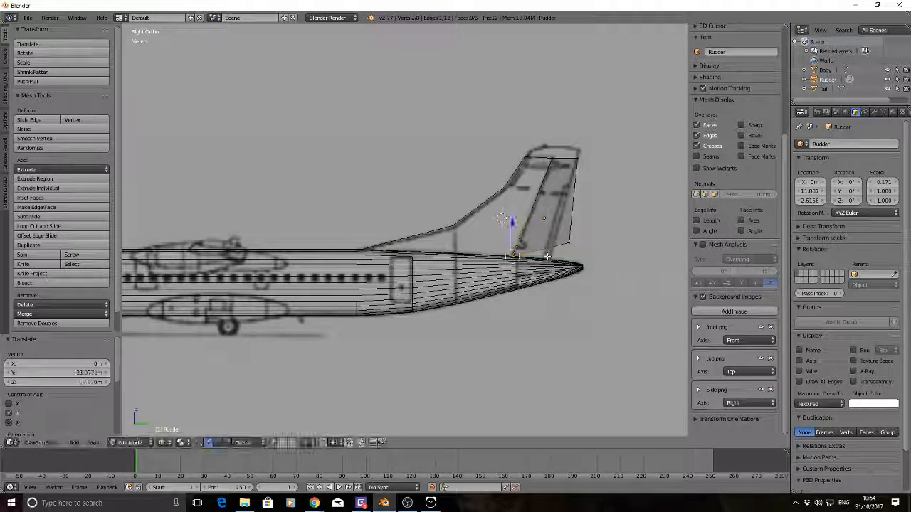
# Move the Rudder's lower rear vertices down and forward to the trailing edge's base on the fuselage, adjusting them finally about -19.2 cm along Y
pyautogui.press('a')
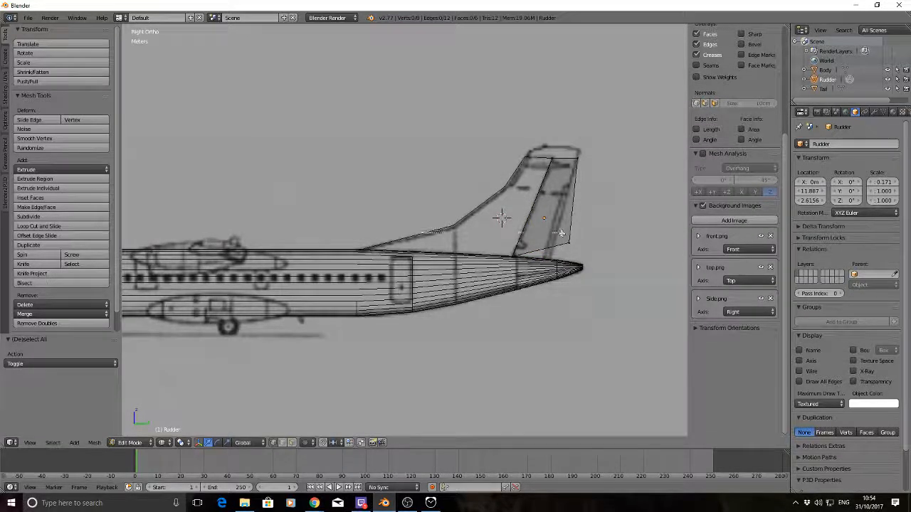
pyautogui.moveTo(582, 260); pyautogui.dragTo(589, 246)
pyautogui.moveTo(552, 210); pyautogui.dragTo(552, 225)
pyautogui.moveTo(586, 260); pyautogui.dragTo(580, 260)
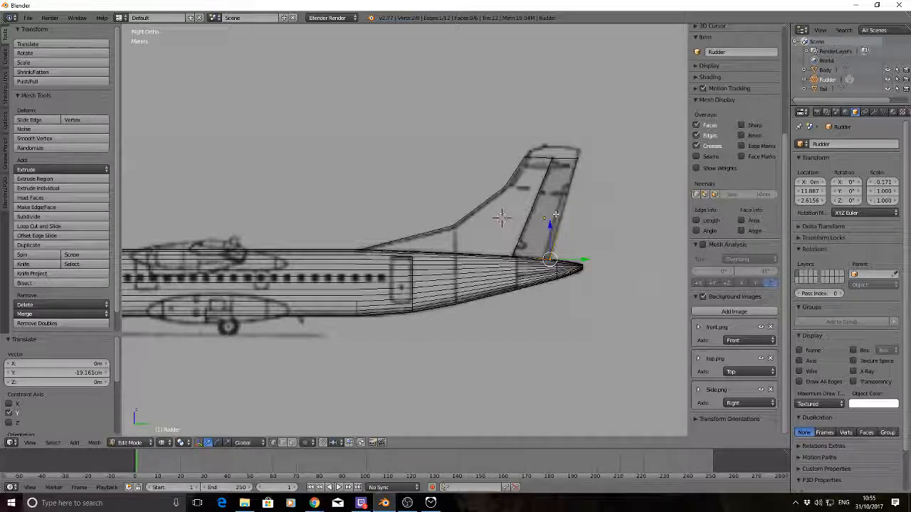
# Extrude the Rudder's top face about 34.5 cm upward along Z toward the fin tip
pyautogui.press('a')
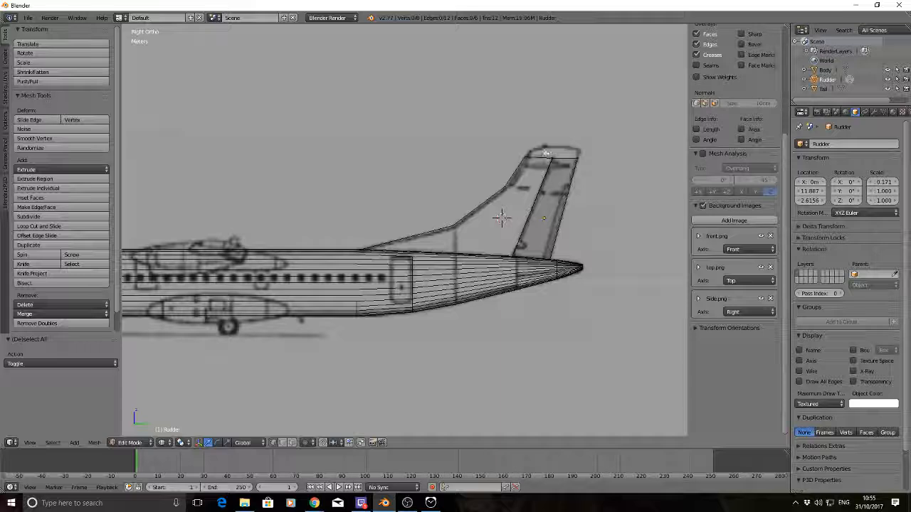
pyautogui.moveTo(546, 152); pyautogui.dragTo(588, 166)
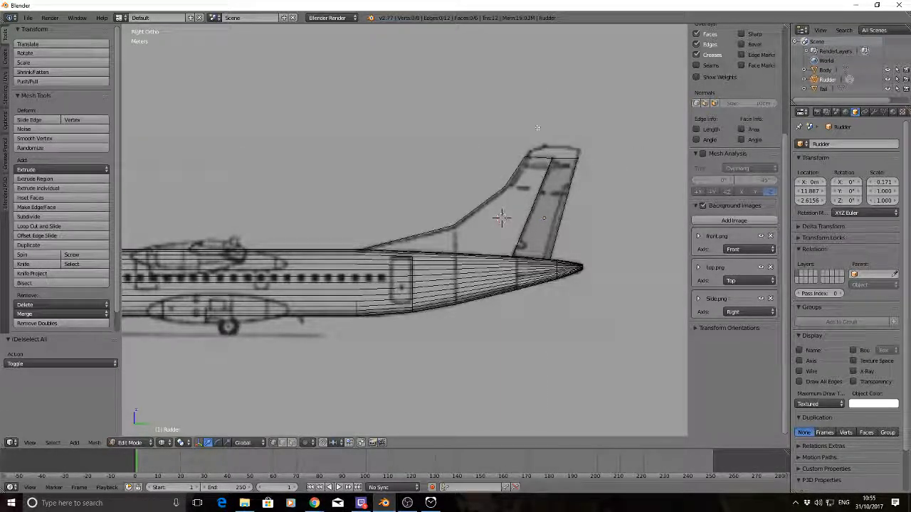
pyautogui.click(539, 145)
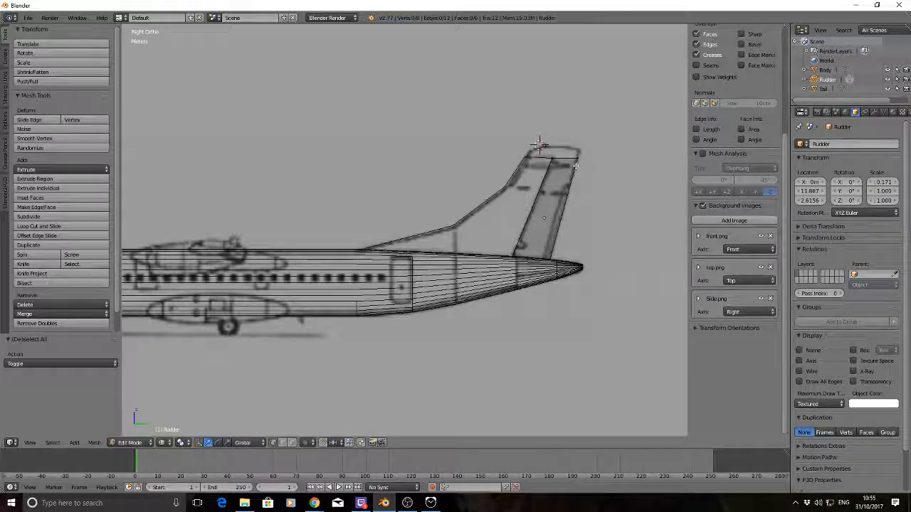
pyautogui.press('b')
pyautogui.moveTo(575, 170); pyautogui.dragTo(575, 171)
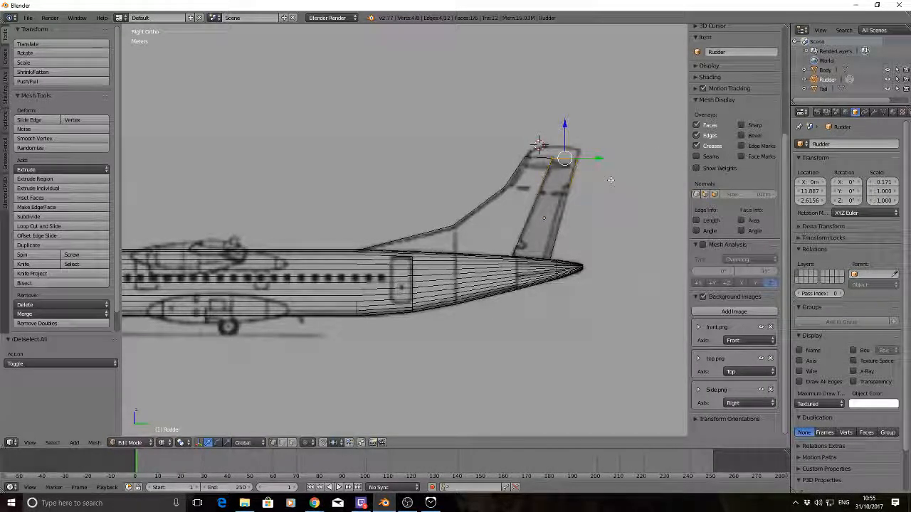
pyautogui.press('e')
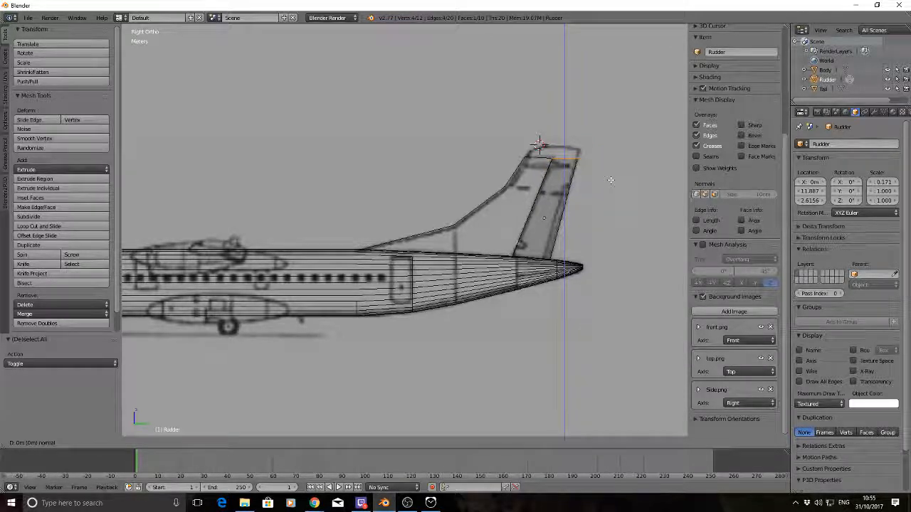
pyautogui.press('z')
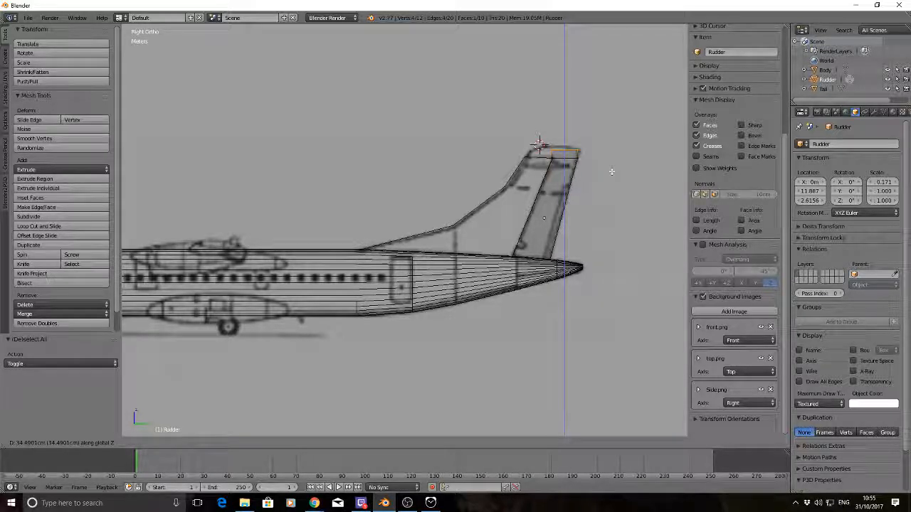
pyautogui.click(611, 171)
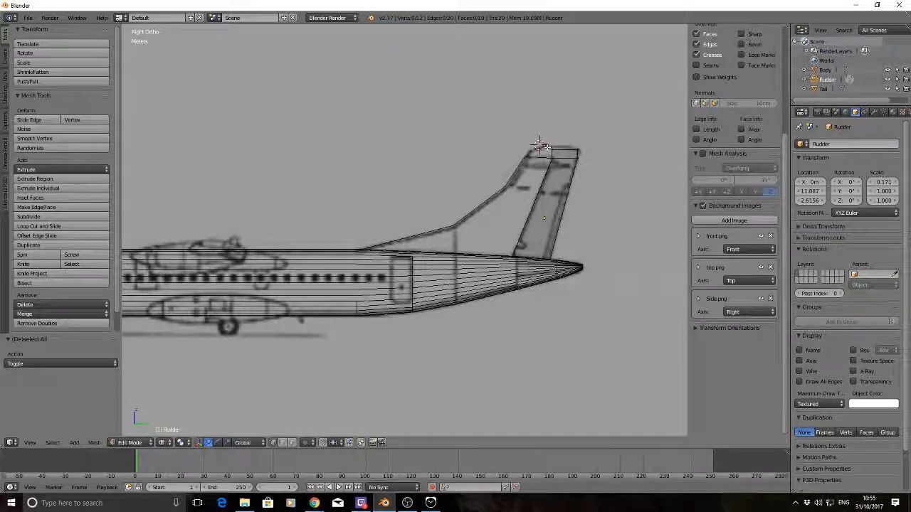
# Extrude the front face of the Rudder's top block about -78.6 cm along Y over the Tail's upper edge
pyautogui.press('b')
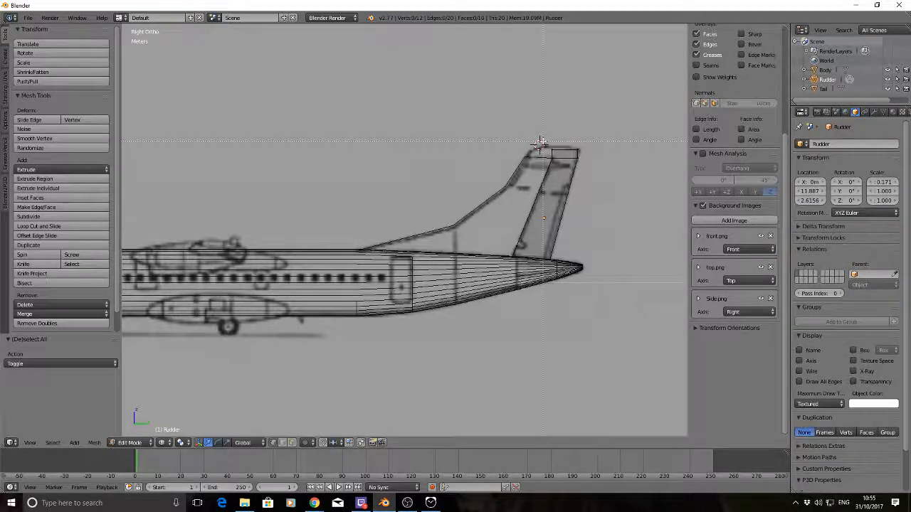
pyautogui.moveTo(541, 143); pyautogui.dragTo(554, 167)
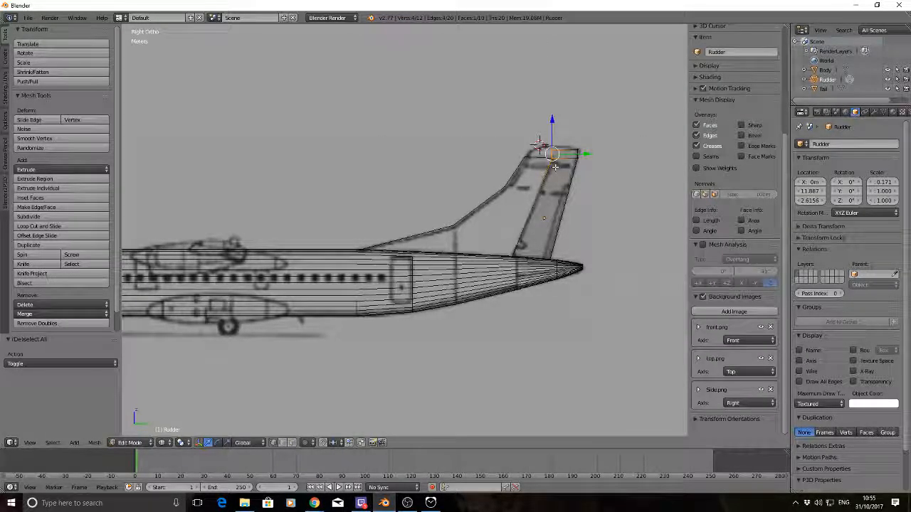
pyautogui.press('e')
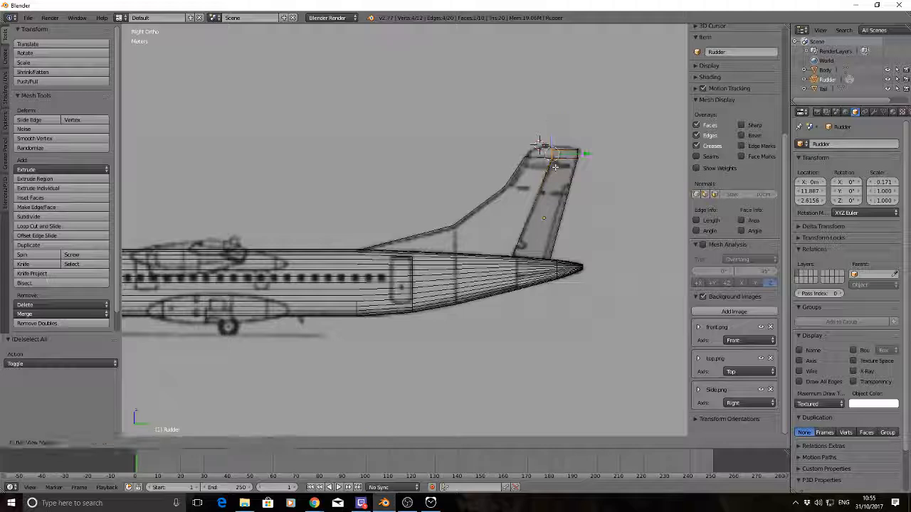
pyautogui.press('y')
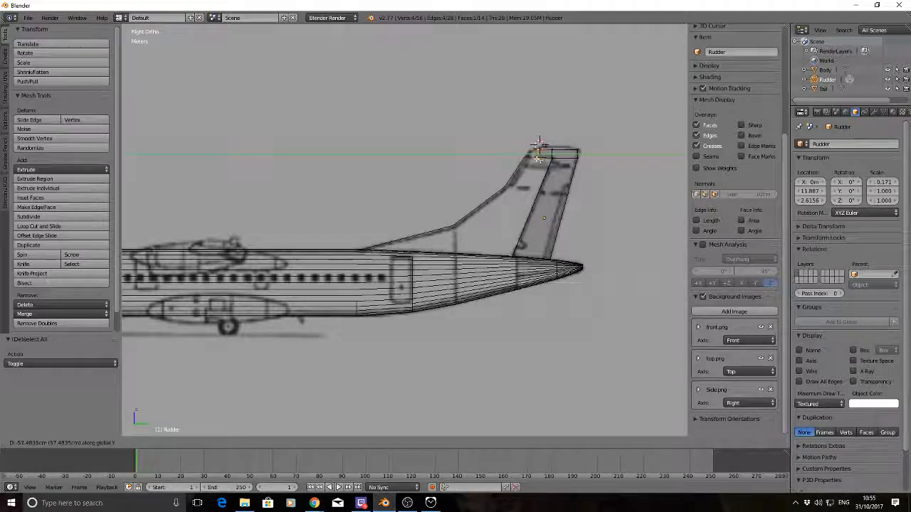
pyautogui.click(536, 161)
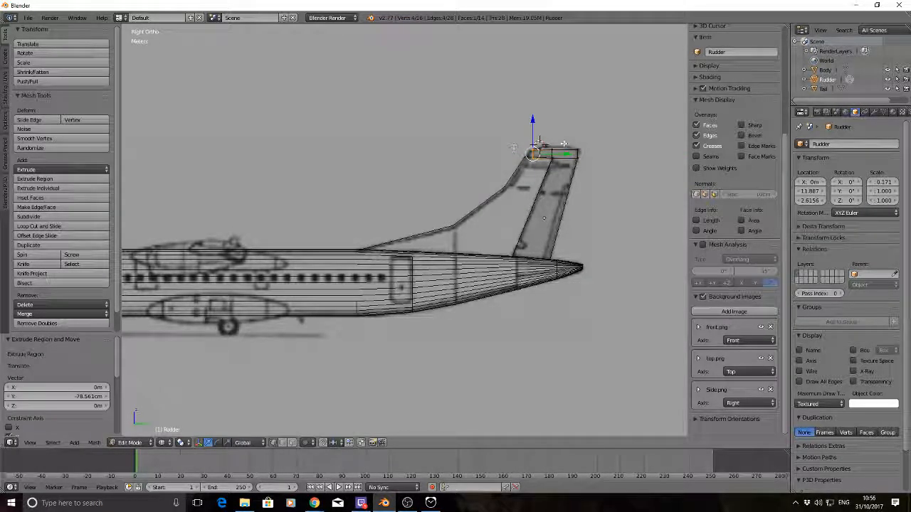
# Raise the tip extension's lower front vertices about 3.8 cm along Z and shift them forward along Y to the Tail's leading edge
pyautogui.press('a')
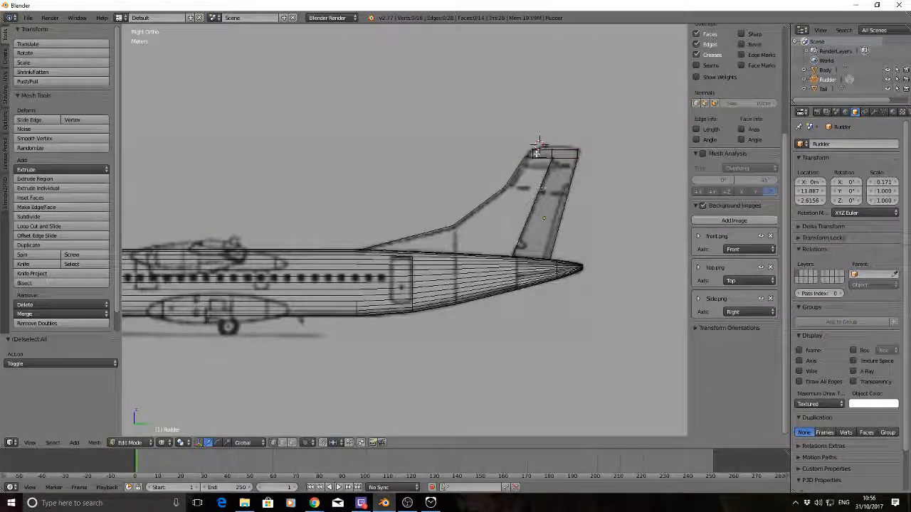
pyautogui.press('b')
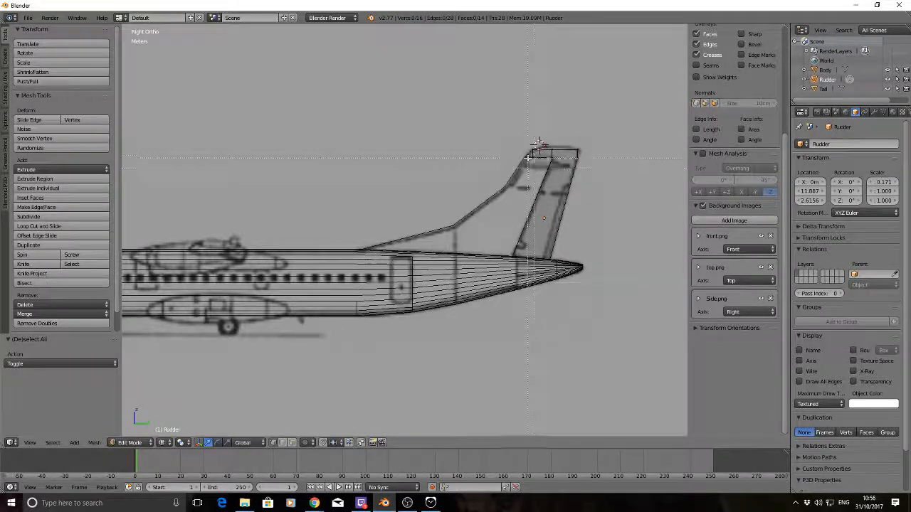
pyautogui.moveTo(527, 155); pyautogui.dragTo(540, 167)
pyautogui.moveTo(533, 130); pyautogui.dragTo(532, 123)
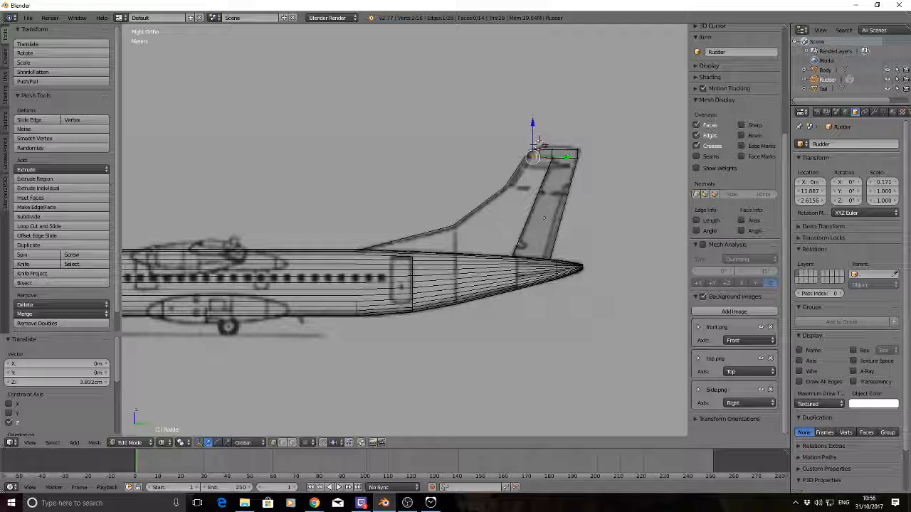
pyautogui.moveTo(566, 156); pyautogui.dragTo(560, 156)
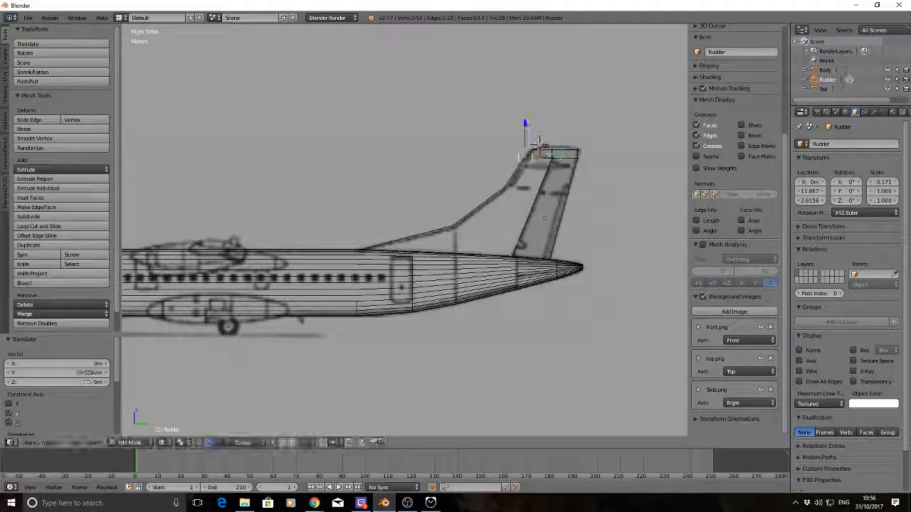
pyautogui.moveTo(526, 124); pyautogui.dragTo(526, 124)
# Extrude the whole top of the Rudder's tip cap about 15.3 cm upward along Z
pyautogui.press('a')
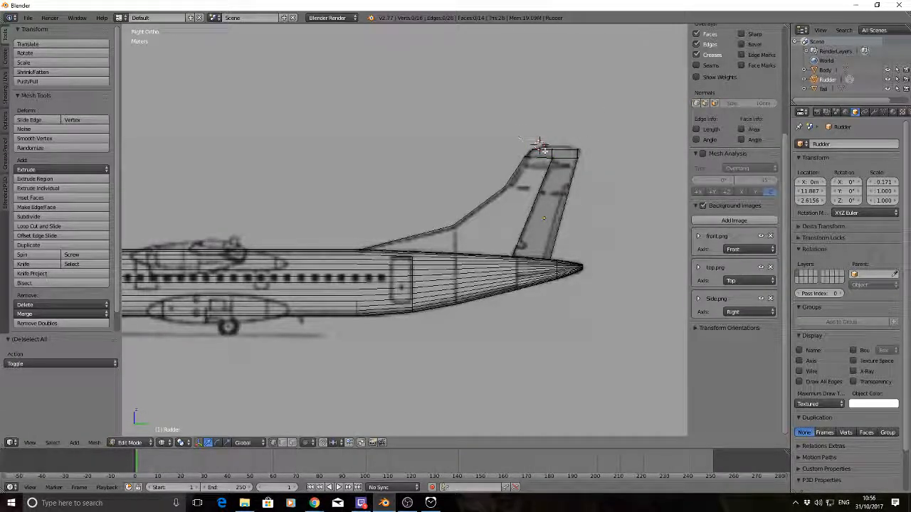
pyautogui.press('b')
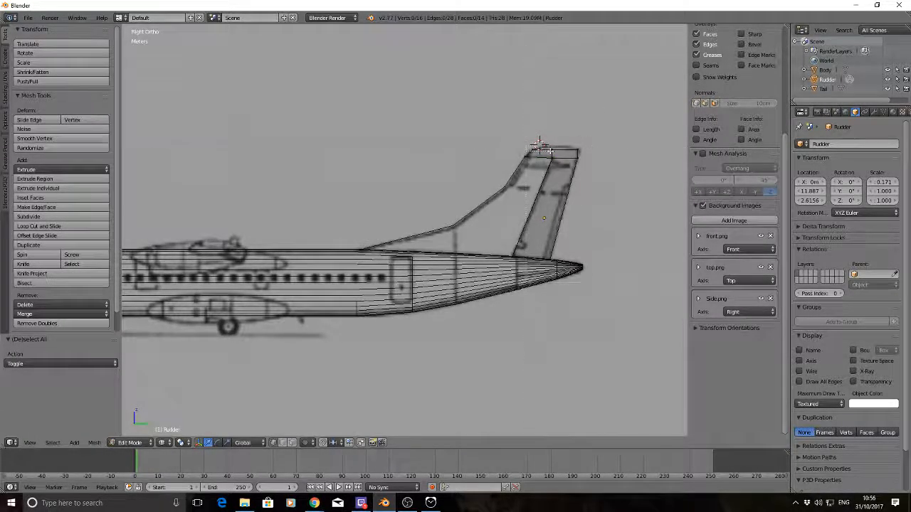
pyautogui.moveTo(540, 142); pyautogui.dragTo(592, 152)
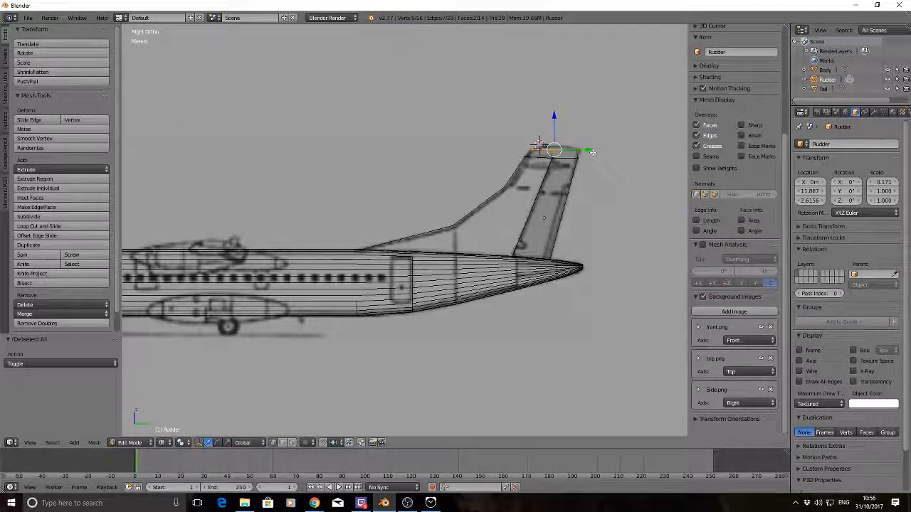
pyautogui.press('e')
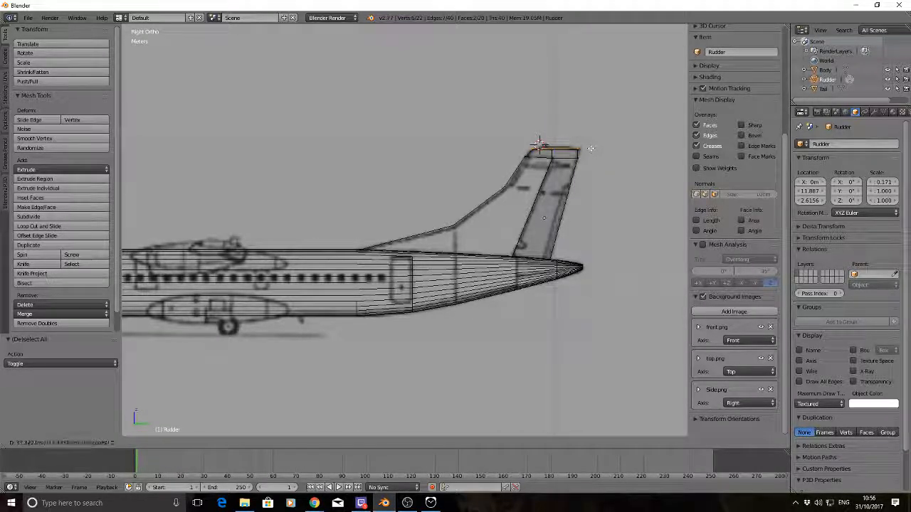
pyautogui.click(590, 148)
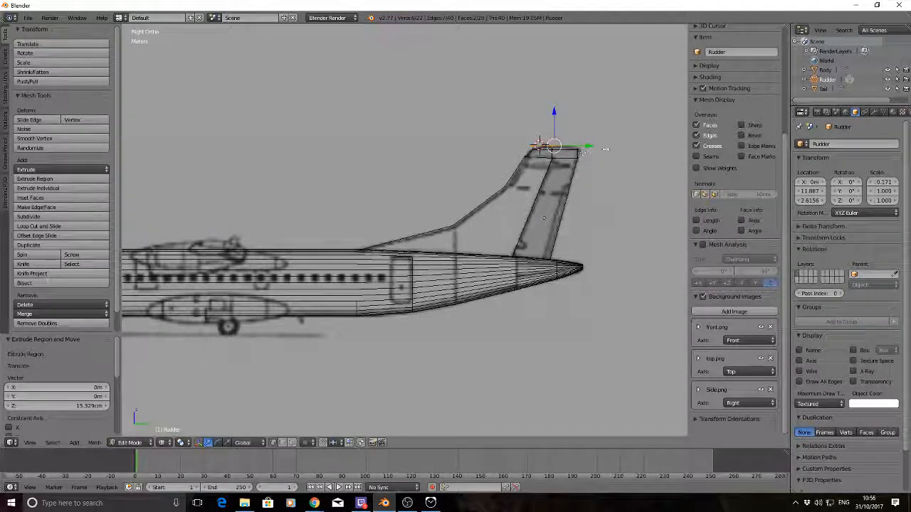
# Scale the tip cap's new top faces to about 0.66 along Y to taper the fin tip
pyautogui.press('s')
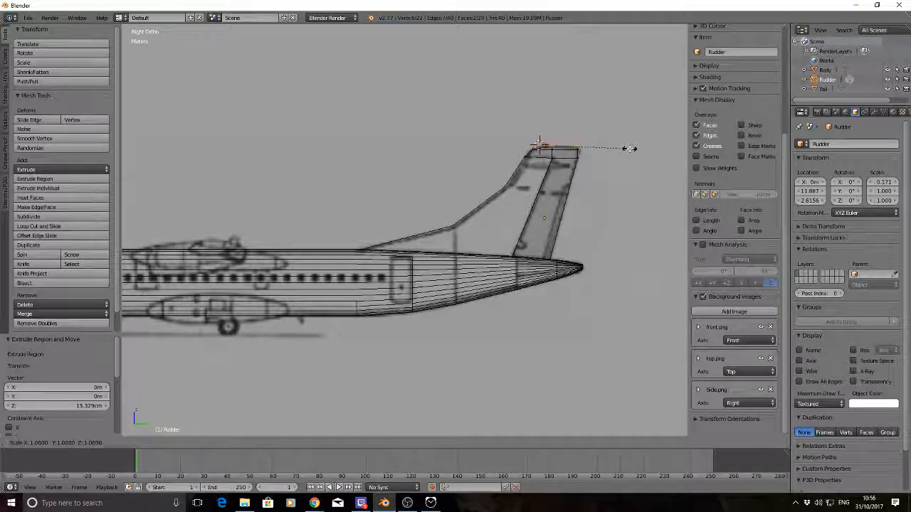
pyautogui.press('x')
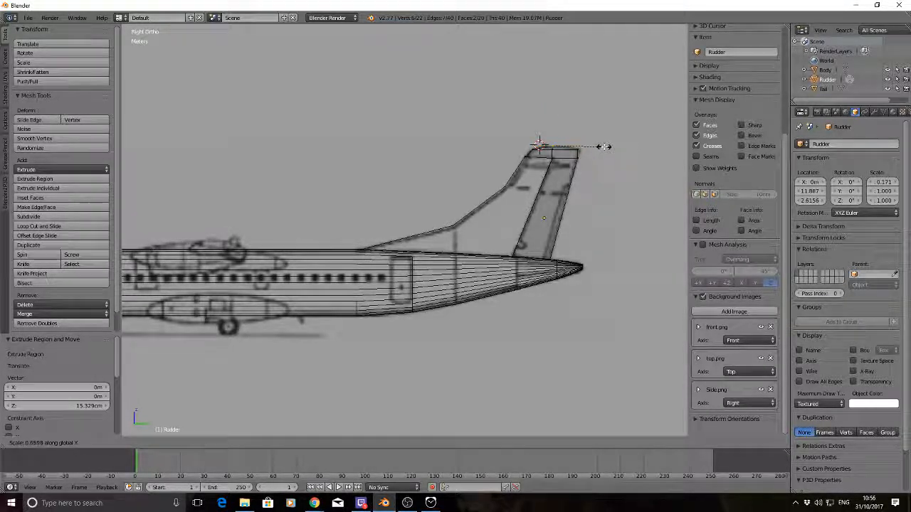
pyautogui.click(605, 147)
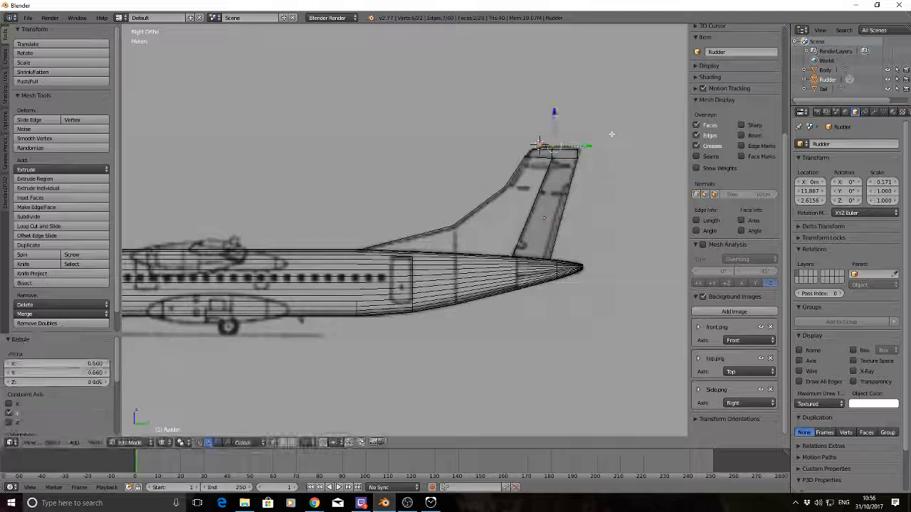
pyautogui.press('a')
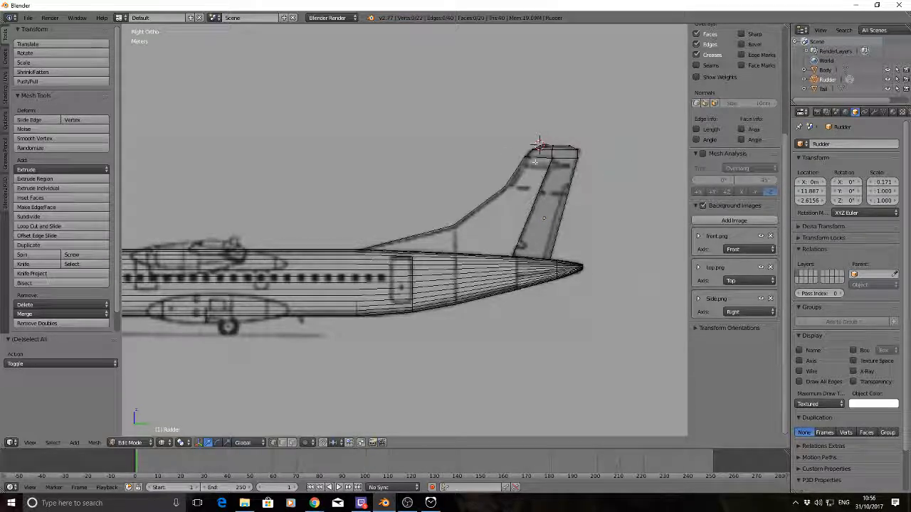
# Return the Rudder to Object Mode, deselect it, and view the tail assembly in solid shading from both sides
pyautogui.moveTo(451, 142); pyautogui.dragTo(603, 147, button='middle')
pyautogui.press('Tab')
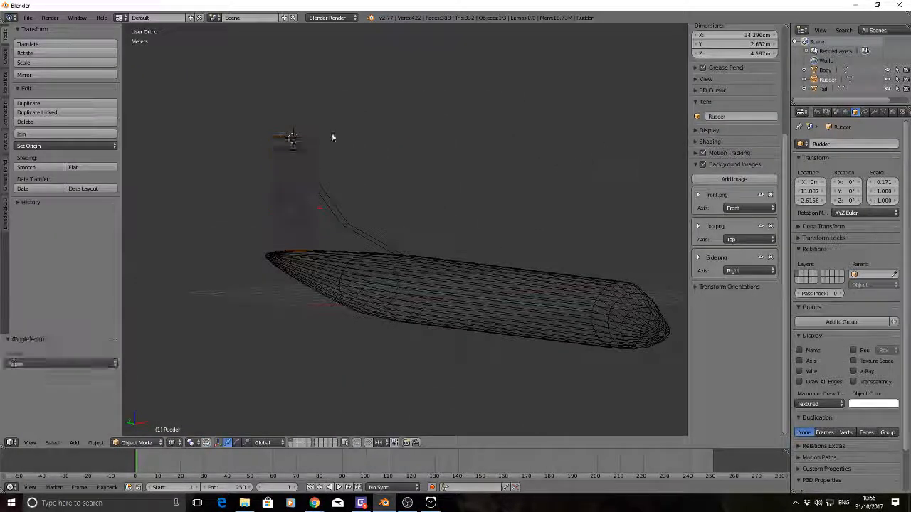
pyautogui.press('a')
pyautogui.moveTo(274, 146); pyautogui.dragTo(317, 168, button='middle')
pyautogui.press('z')
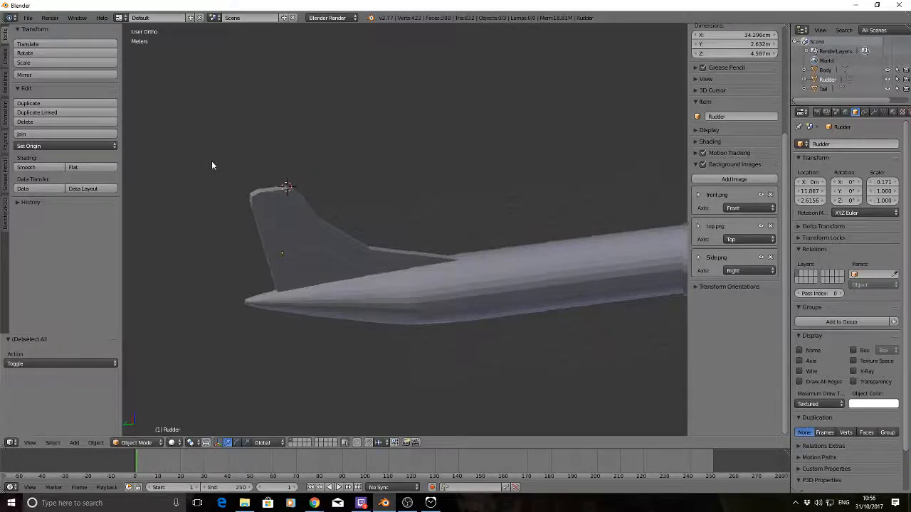
pyautogui.moveTo(211, 165); pyautogui.dragTo(472, 165, button='middle')
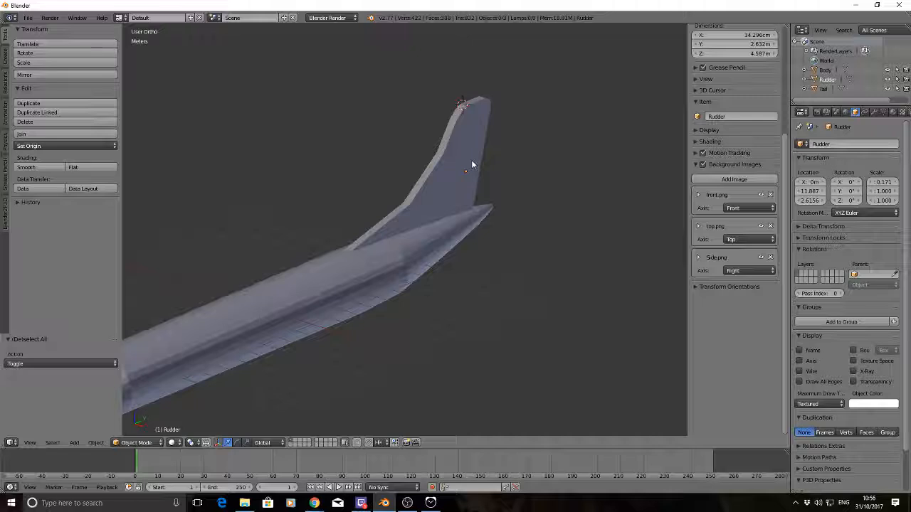
pyautogui.rightClick(471, 165)
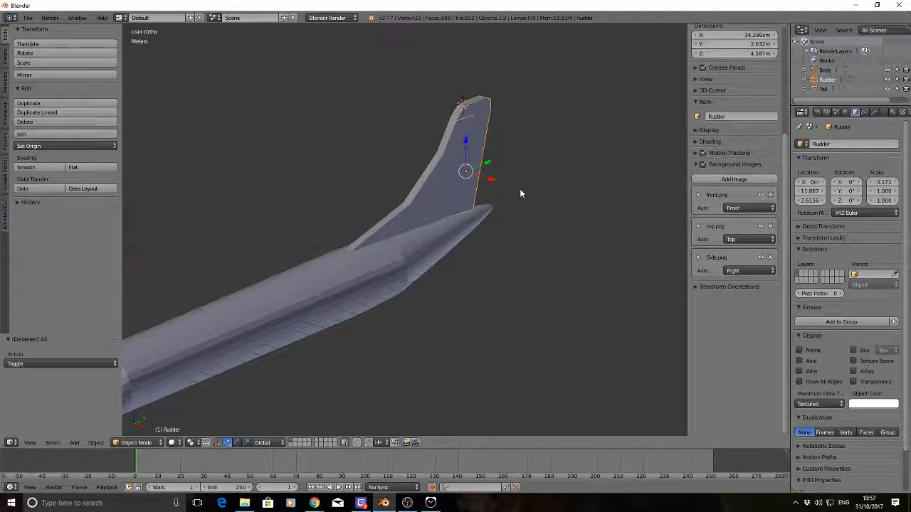
pyautogui.press('r')
pyautogui.press('z')
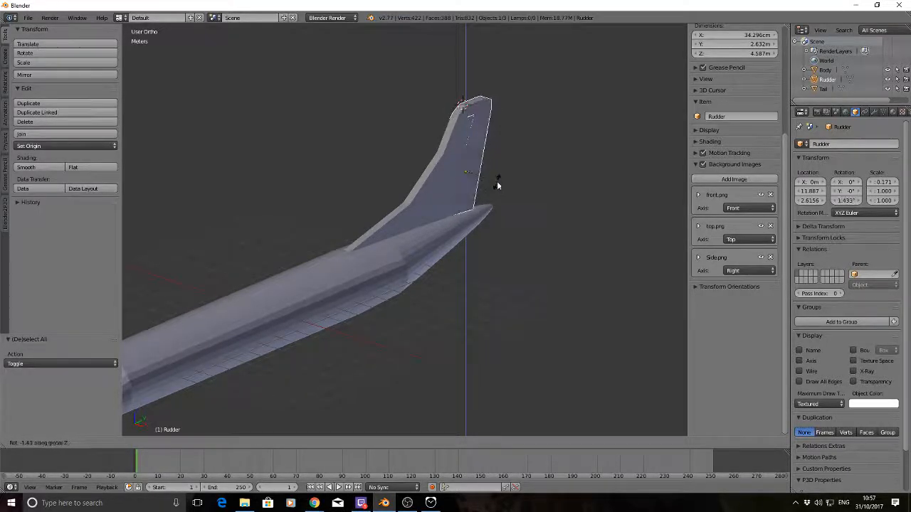
pyautogui.rightClick(497, 183)
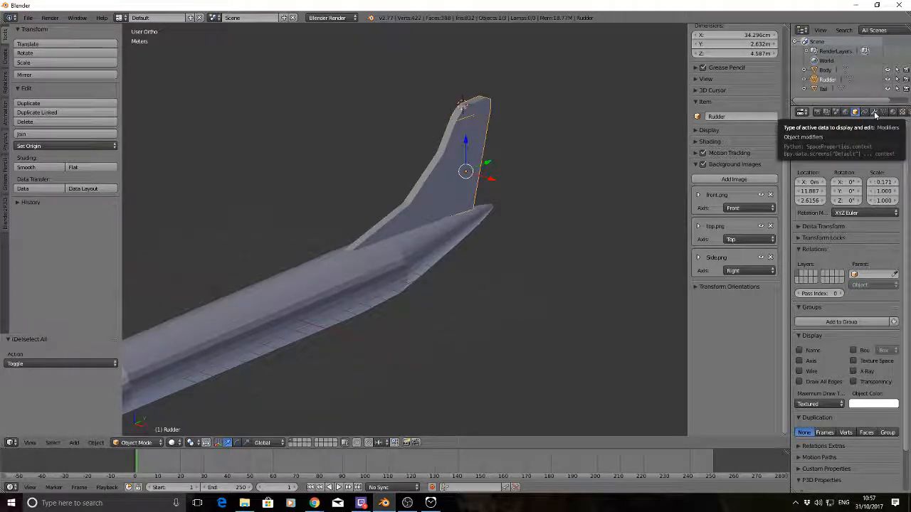
# Examine the fuselage and tail from perspective and from above, in solid and wireframe display, against the top reference drawing
pyautogui.press('a')
pyautogui.scroll(-4, 523, 182)
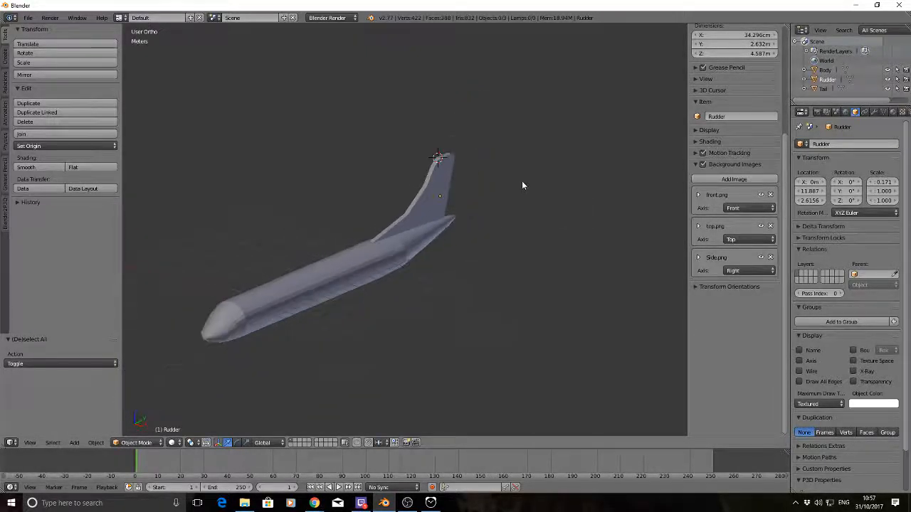
pyautogui.moveTo(531, 226); pyautogui.dragTo(387, 225, button='middle')
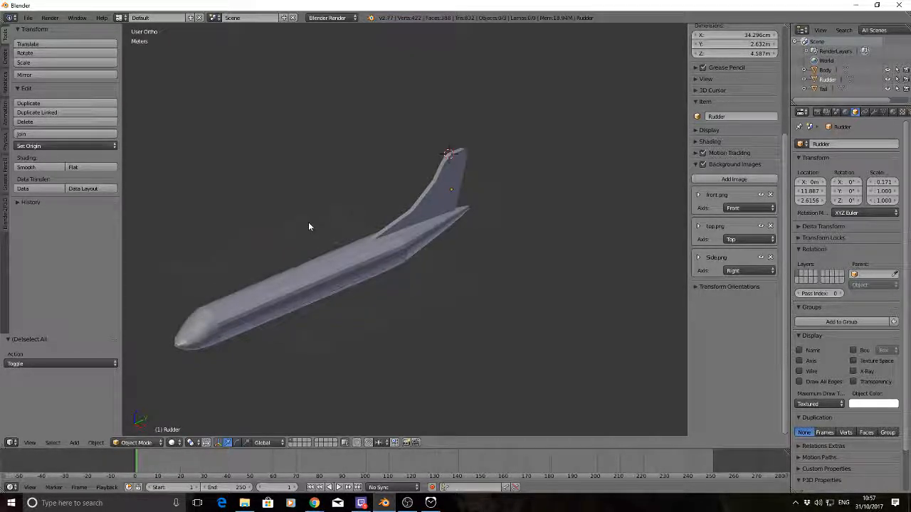
pyautogui.press('KP_7')
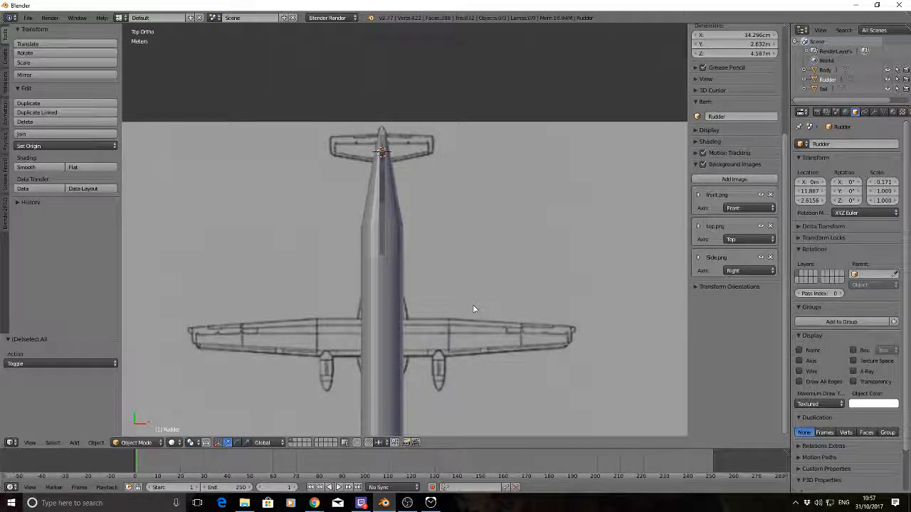
pyautogui.press('z')
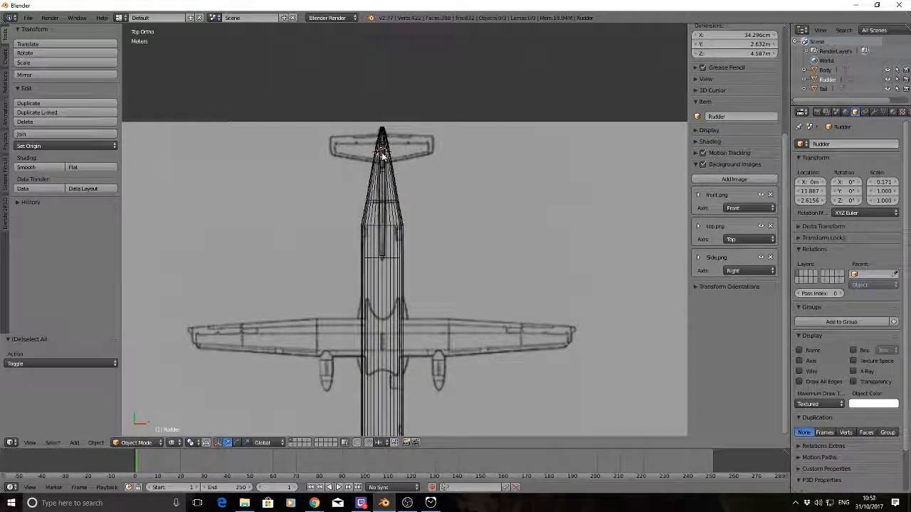
pyautogui.moveTo(427, 173); pyautogui.dragTo(449, 174, button='middle')
pyautogui.press('a')
pyautogui.press('a')
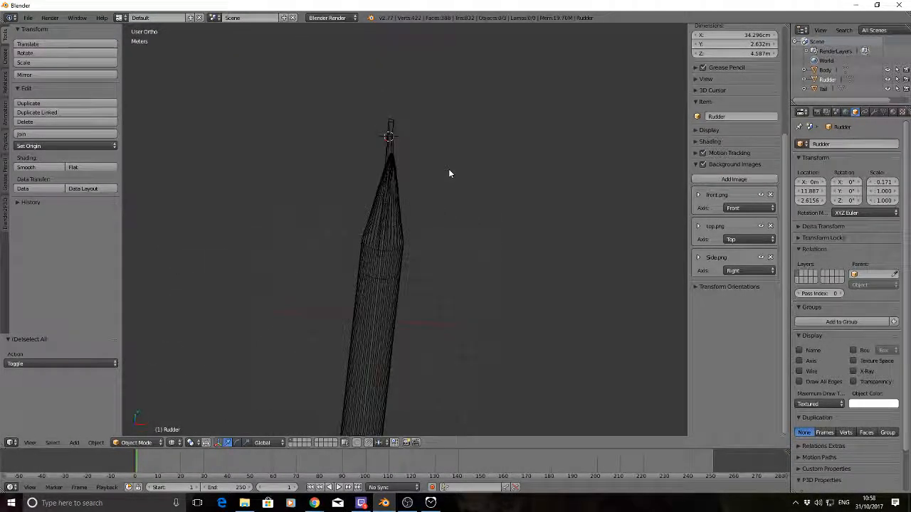
pyautogui.press('a')
pyautogui.press('a')
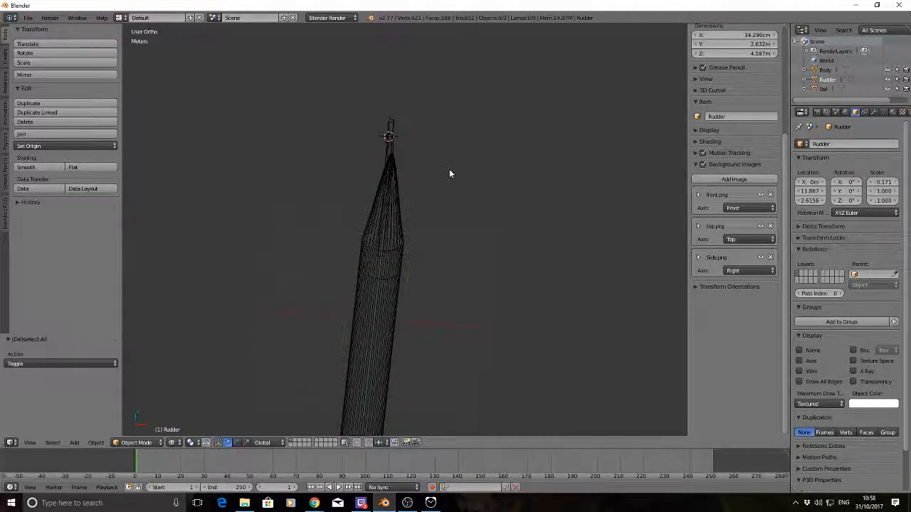
pyautogui.moveTo(451, 173); pyautogui.dragTo(420, 274, button='middle')
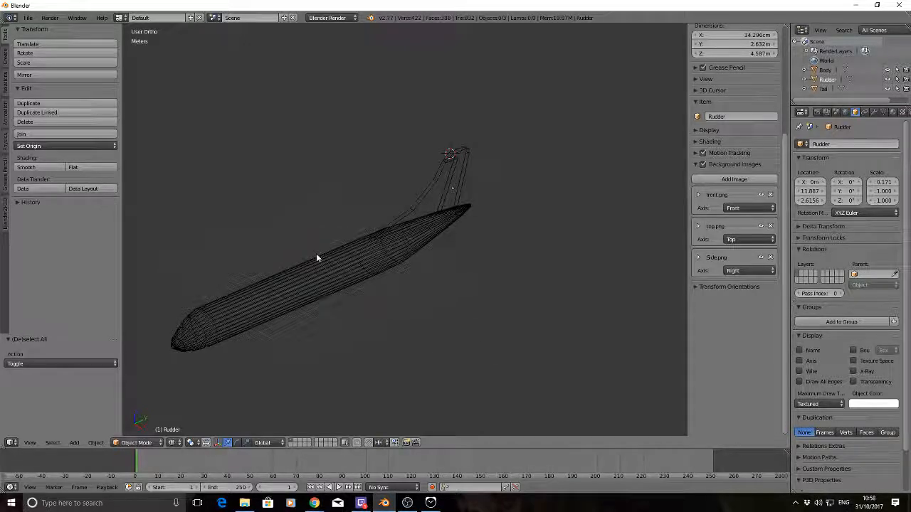
pyautogui.press('a')
pyautogui.moveTo(467, 163); pyautogui.dragTo(289, 197, button='middle')
pyautogui.press('a')
# Add a cube of 1 m radius at the 3D cursor over the tailplane in the top reference drawing
pyautogui.press('KP_7')
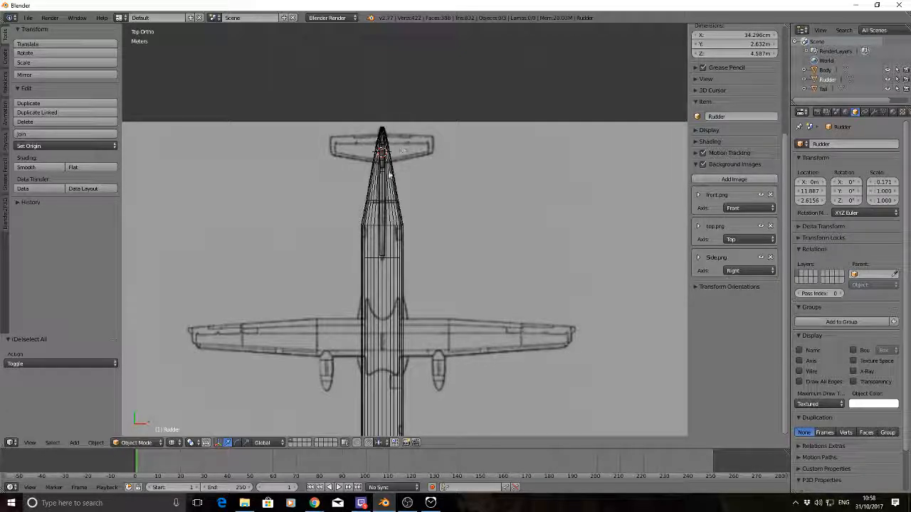
pyautogui.scroll(3, 399, 156)
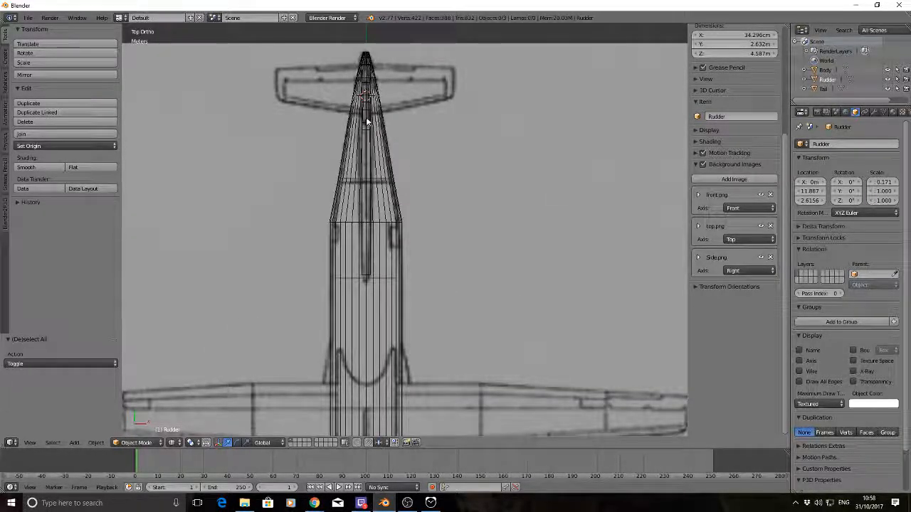
pyautogui.scroll(-3, 366, 116)
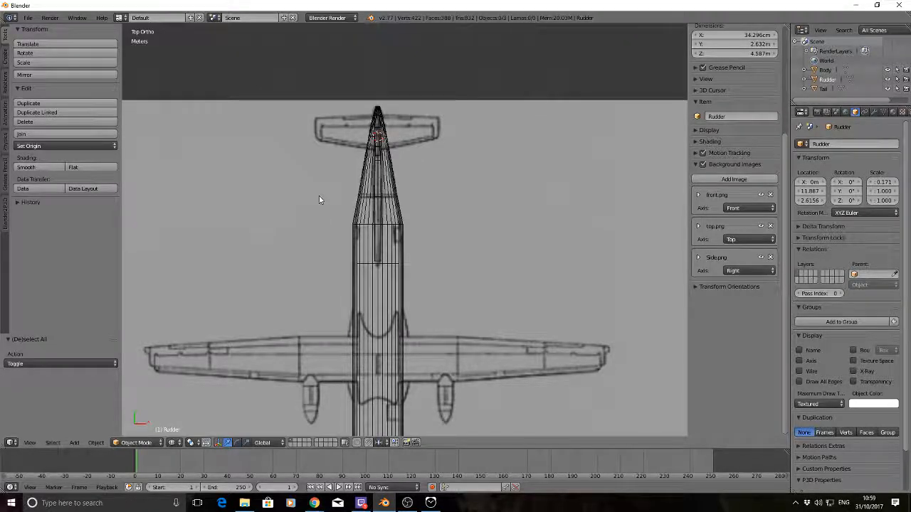
pyautogui.hotkey('shift', 'a')
pyautogui.moveTo(319, 197)
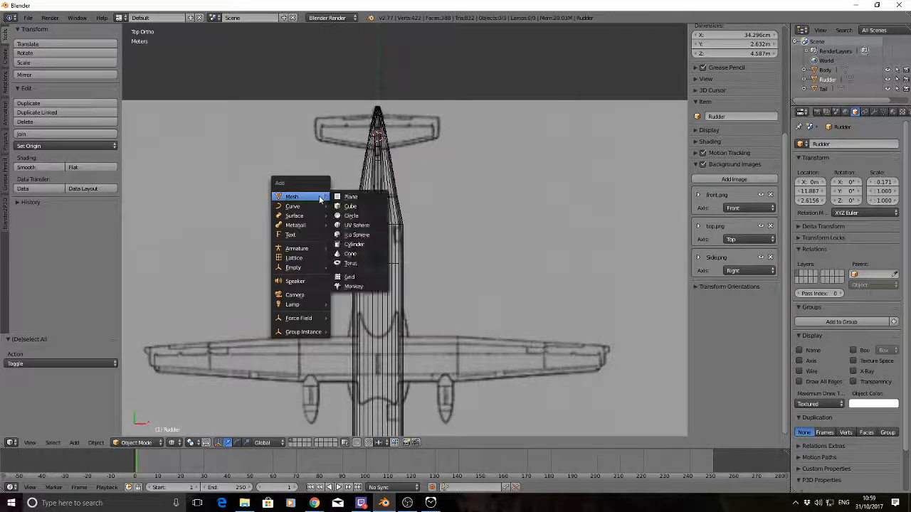
pyautogui.click(359, 206)
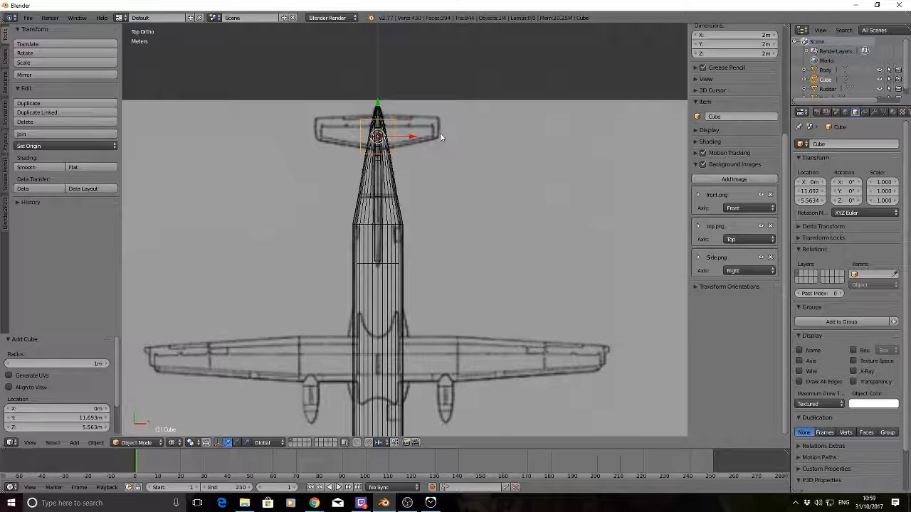
pyautogui.press('s')
pyautogui.press('z')
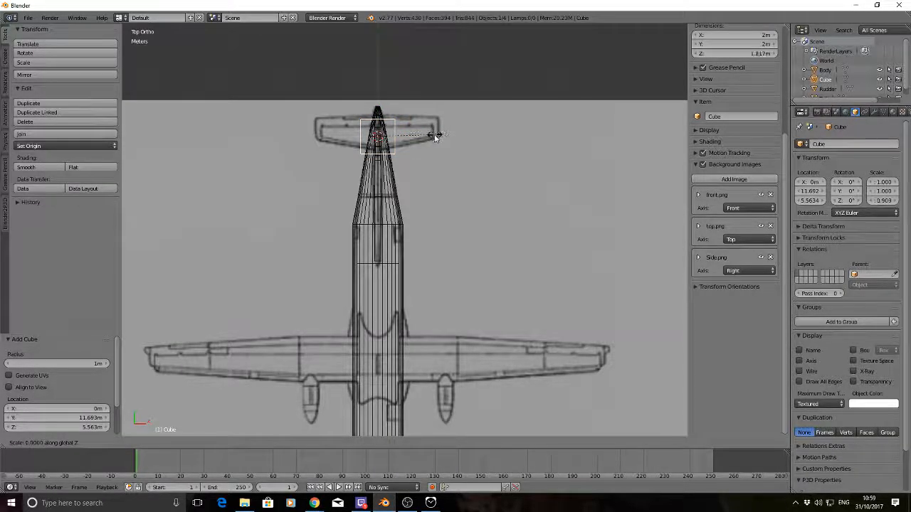
pyautogui.rightClick(427, 136)
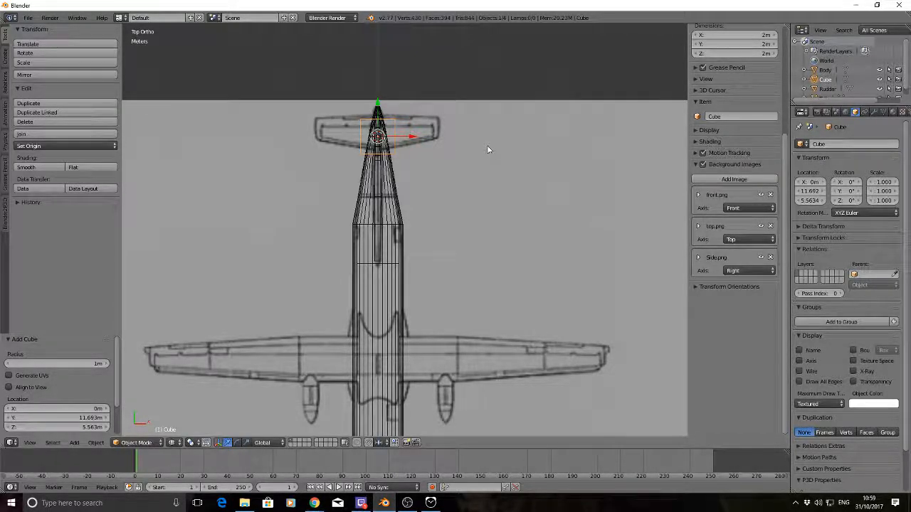
# Scale the new cube to about 0.625 along Y to fit the tailplane's depth in the top drawing, and deselect it
pyautogui.press('s')
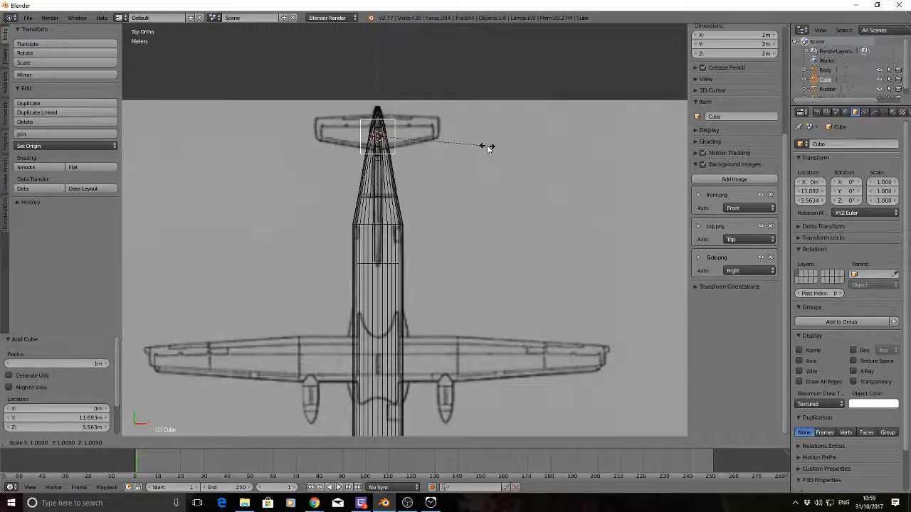
pyautogui.press('y')
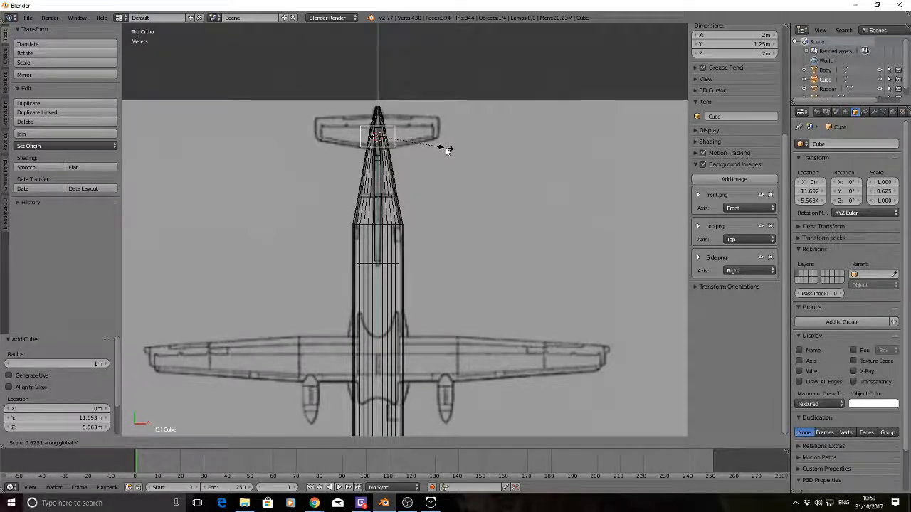
pyautogui.click(447, 151)
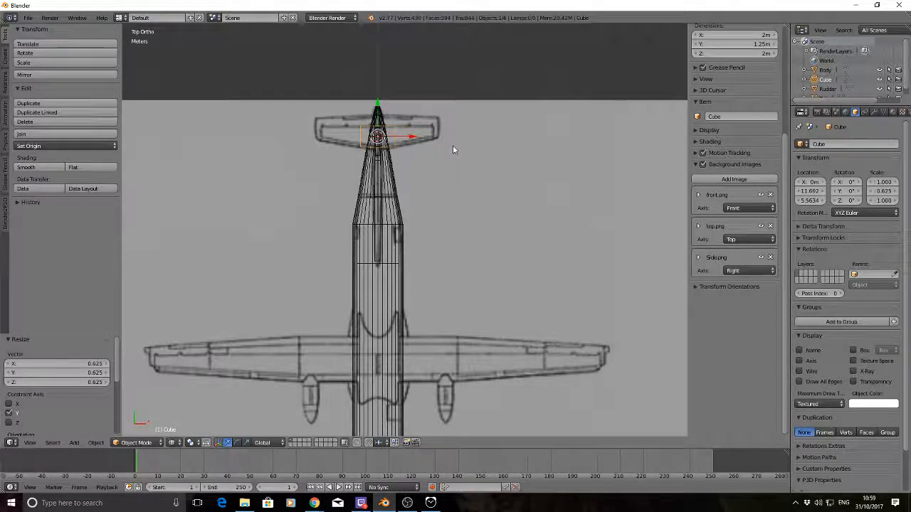
pyautogui.press('a')
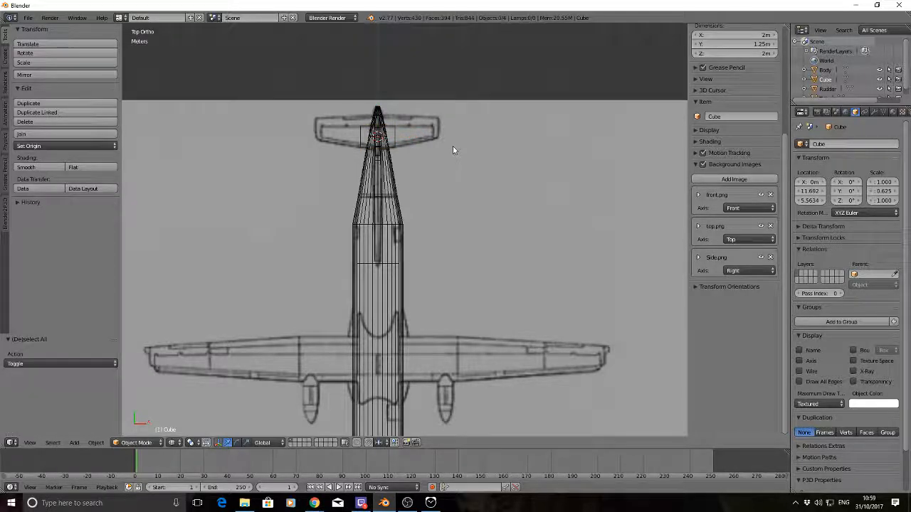
# Cut one centred edge loop through the tailplane cube in Edit Mode, splitting it into two halves across X
pyautogui.rightClick(390, 138)
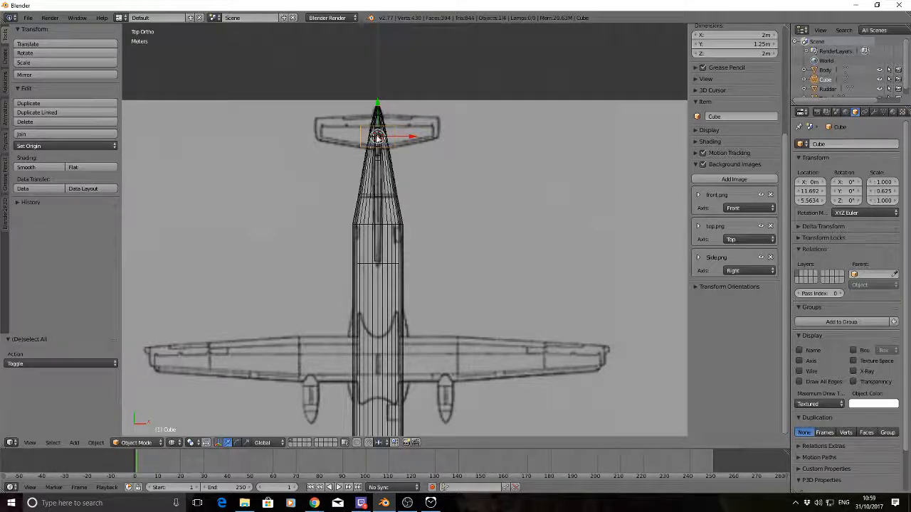
pyautogui.scroll(3, 380, 141)
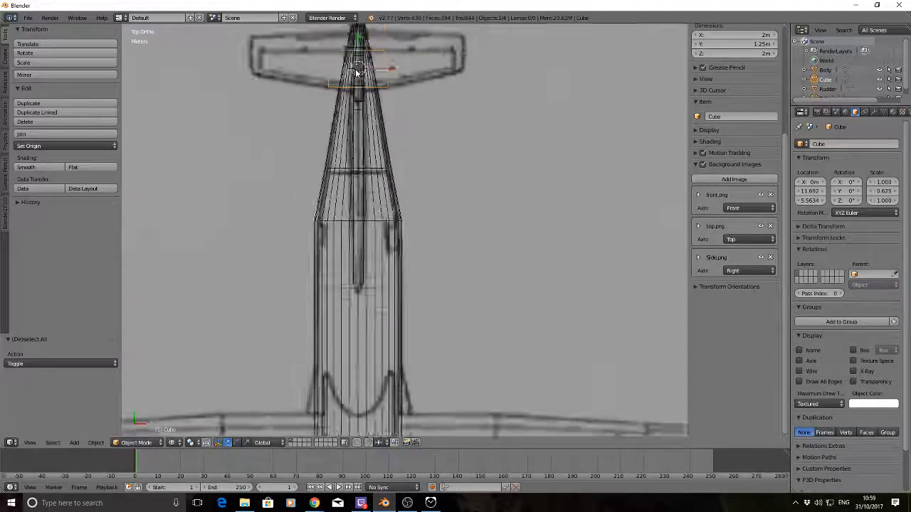
pyautogui.scroll(-1, 358, 74)
pyautogui.keyDown('shift'); pyautogui.moveTo(377, 109); pyautogui.dragTo(405, 148, button='middle'); pyautogui.keyUp('shift')
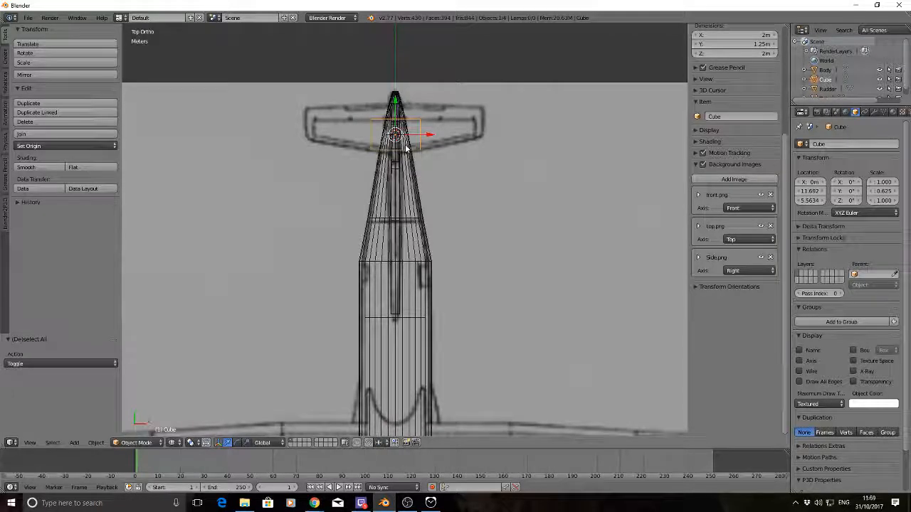
pyautogui.press('Tab')
pyautogui.press('a')
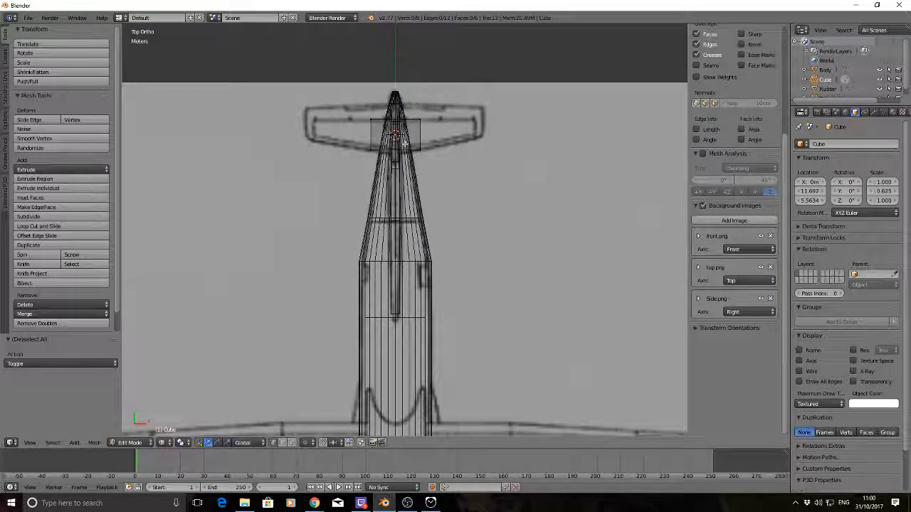
pyautogui.hotkey('ctrl', 'r')
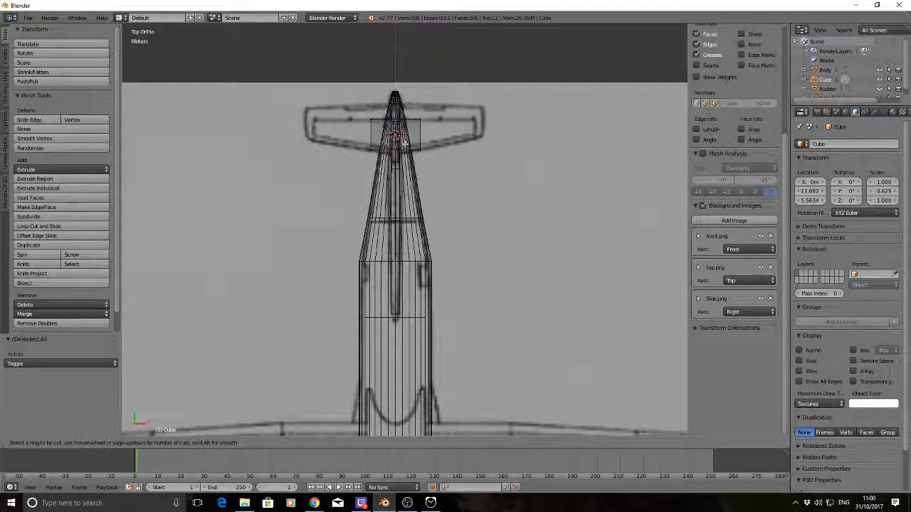
pyautogui.click(404, 143)
pyautogui.click(404, 143)
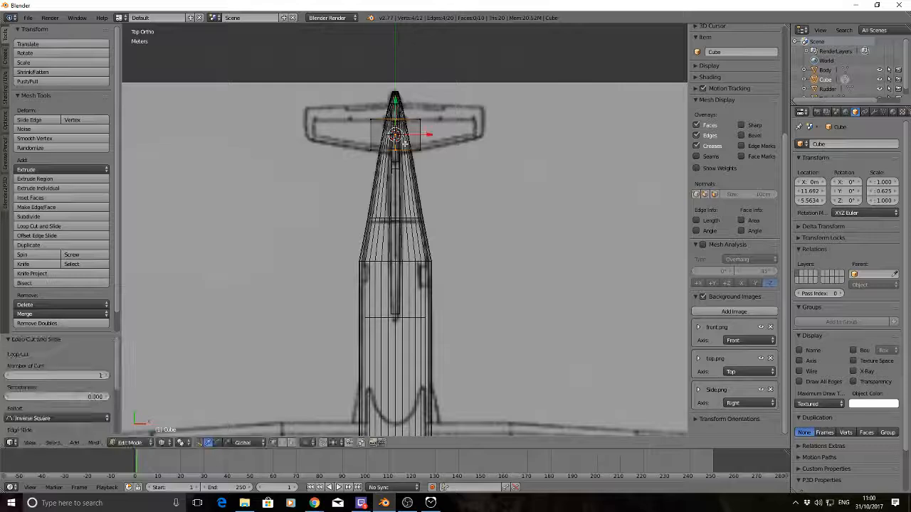
# Delete the vertices of the cube's negative-X end and return to Object Mode
pyautogui.press('a')
pyautogui.press('b')
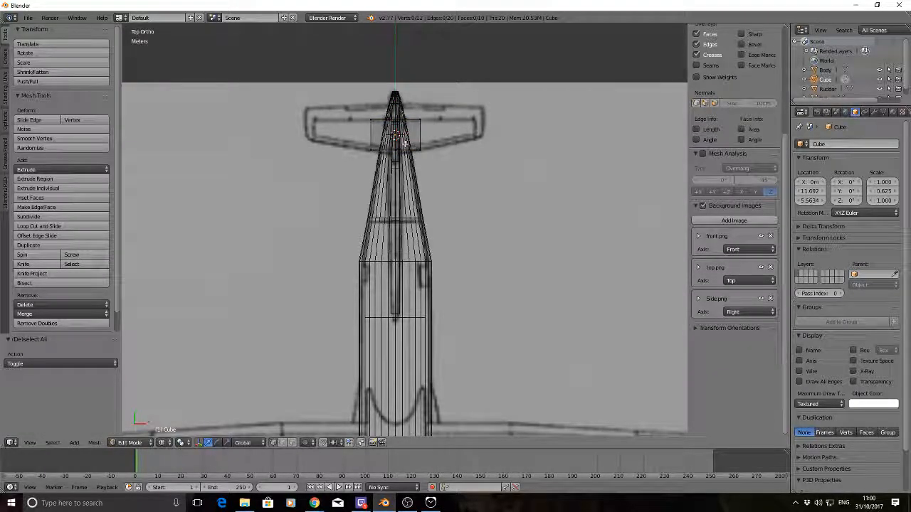
pyautogui.moveTo(347, 107); pyautogui.dragTo(375, 161)
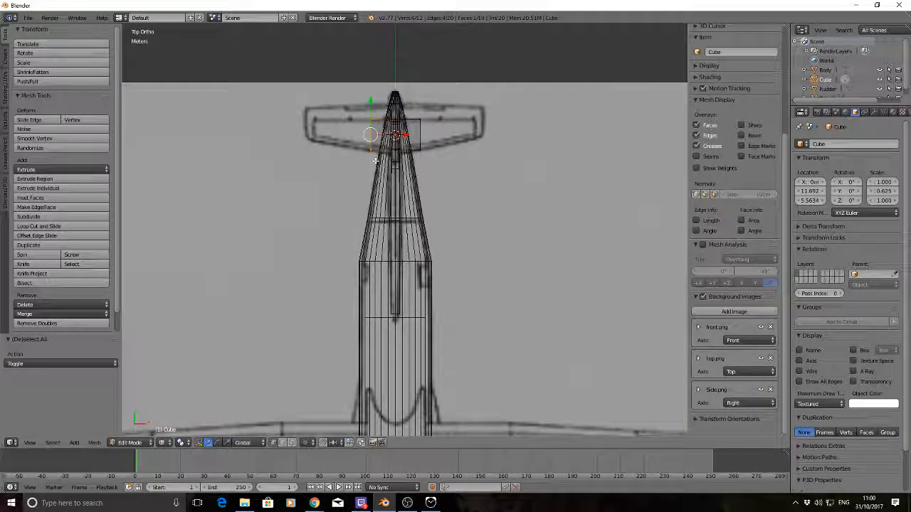
pyautogui.press('x')
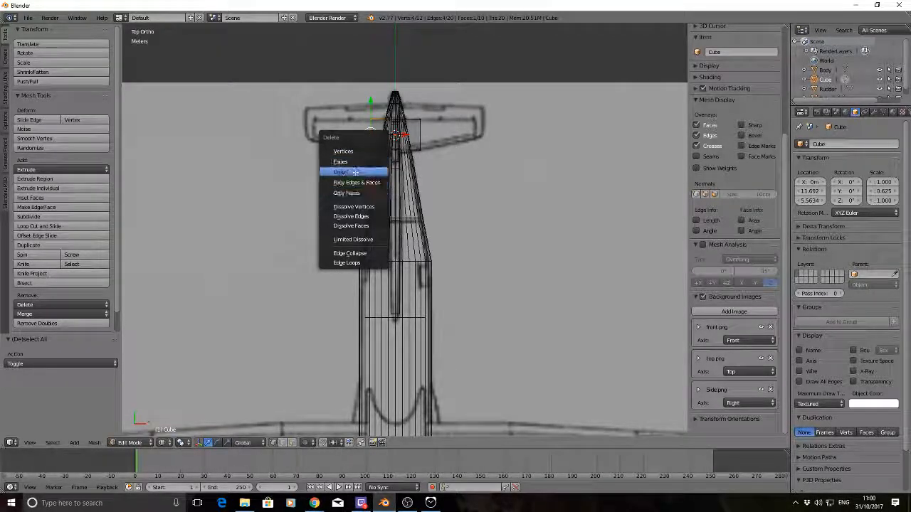
pyautogui.click(343, 151)
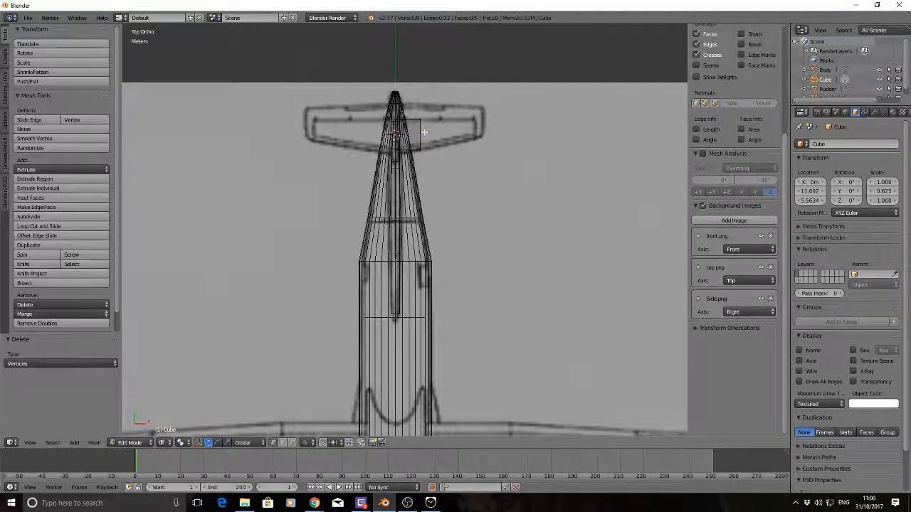
pyautogui.press('Tab')
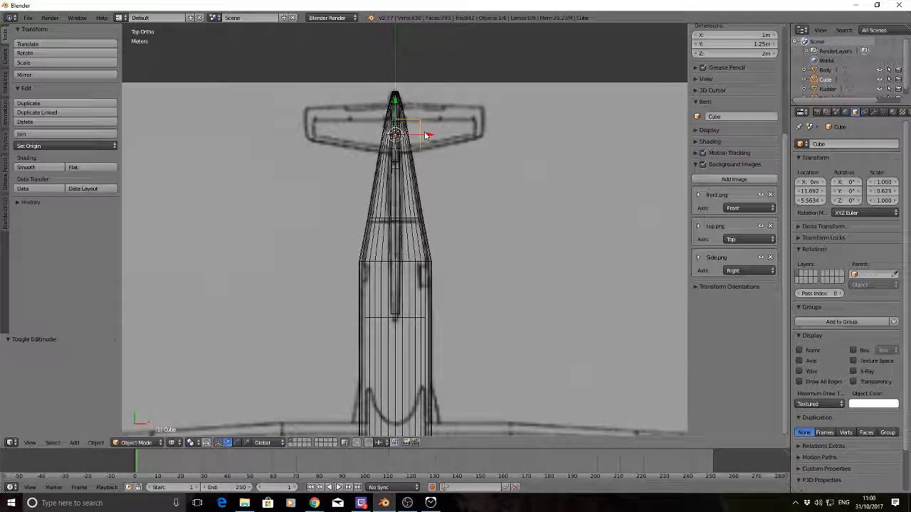
# Add a Mirror modifier across X to the remaining half of the cube
pyautogui.click(874, 113)
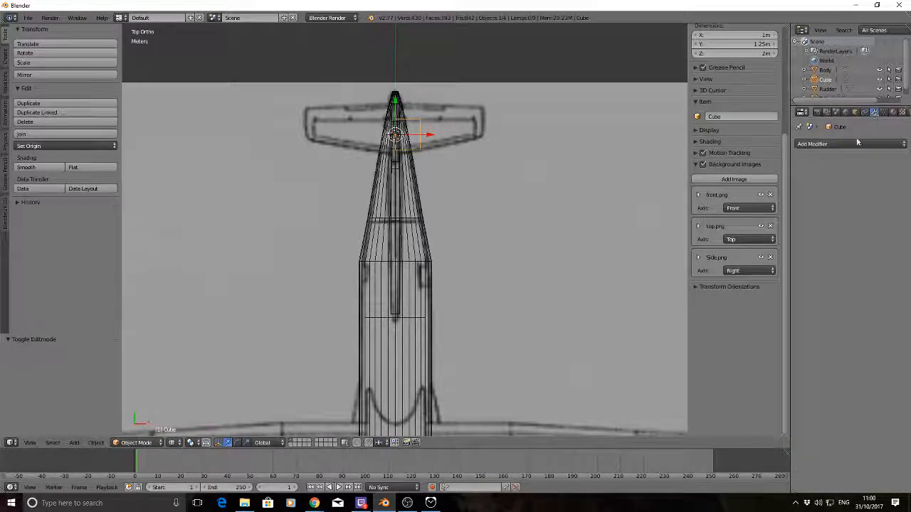
pyautogui.click(855, 143)
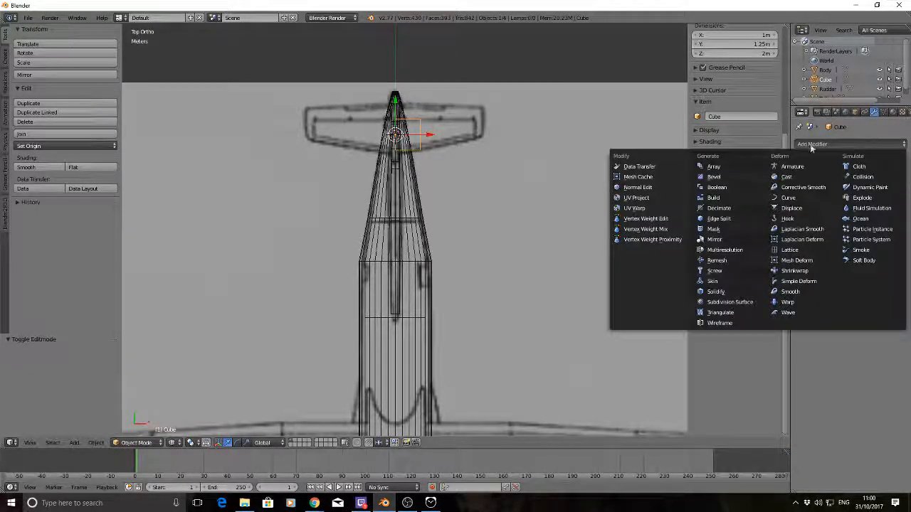
pyautogui.click(718, 241)
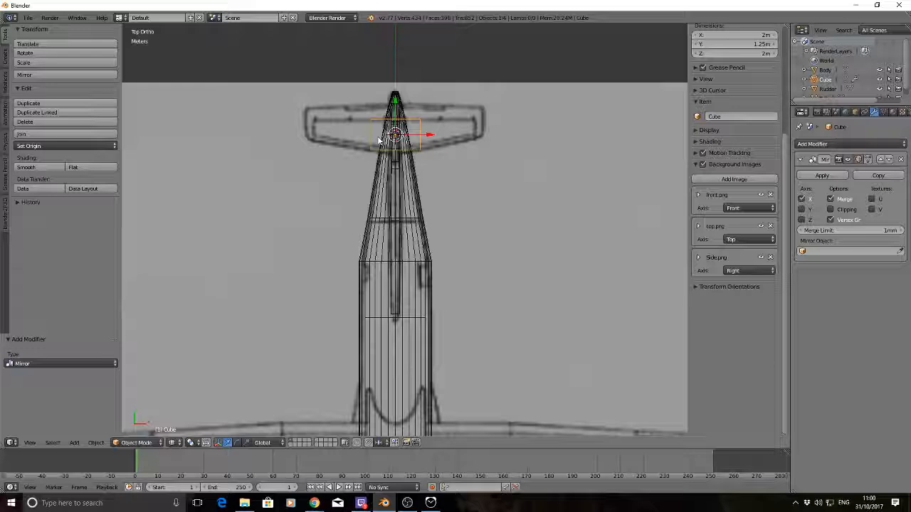
# Move the half cube's outer end face about 2.22 m outward along X to the tailplane's inner tip line in the drawing
pyautogui.press('Tab')
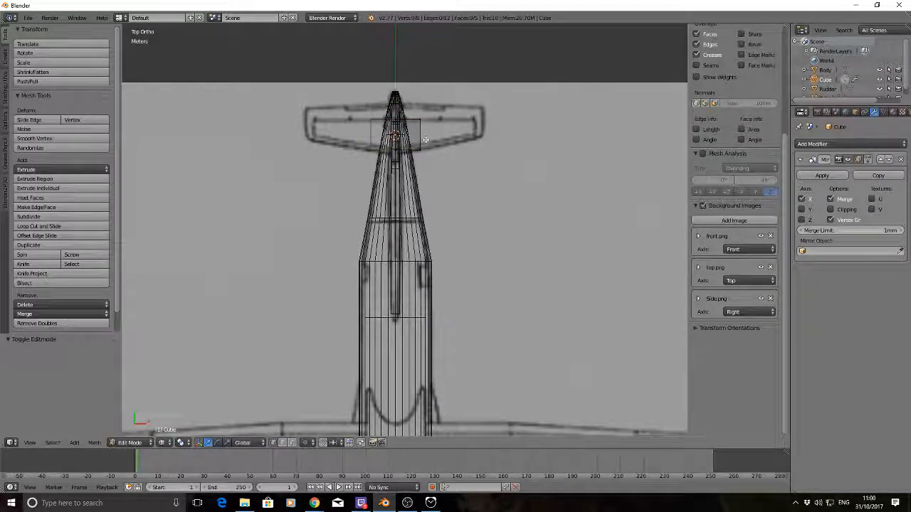
pyautogui.rightClick(425, 140)
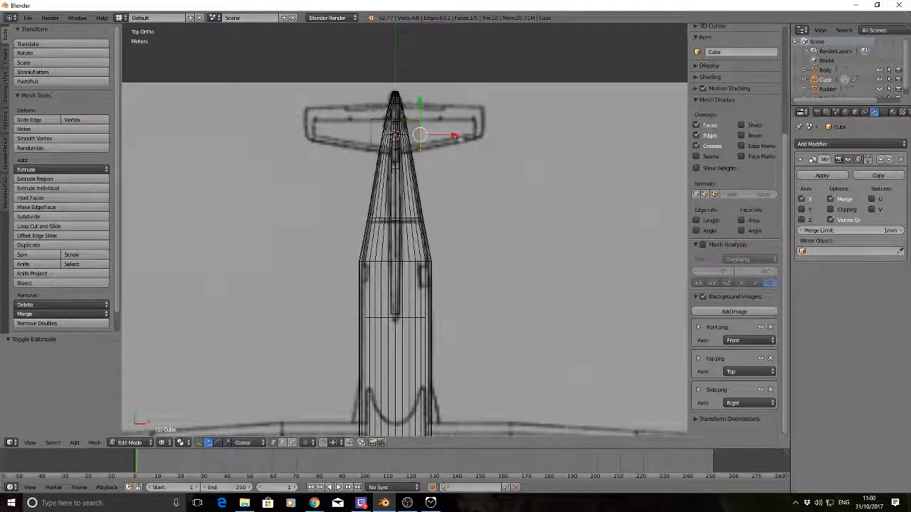
pyautogui.moveTo(453, 135); pyautogui.dragTo(512, 138)
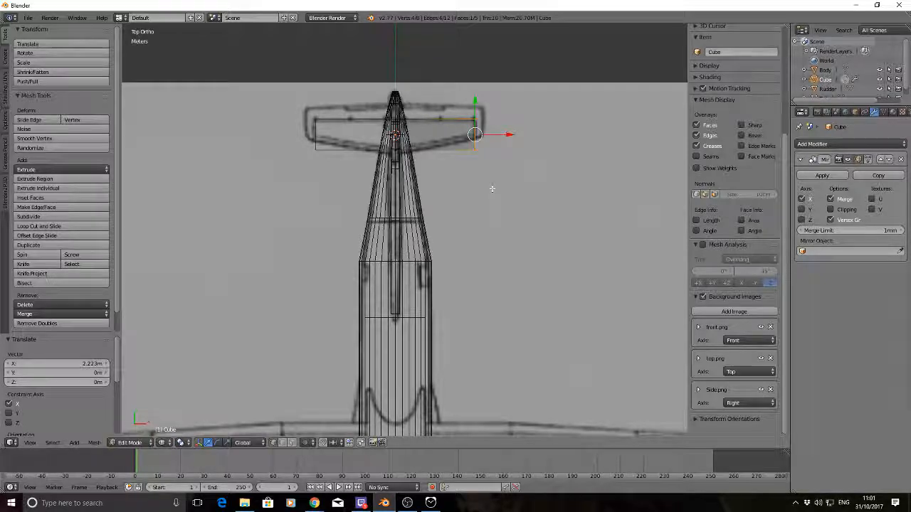
pyautogui.press('a')
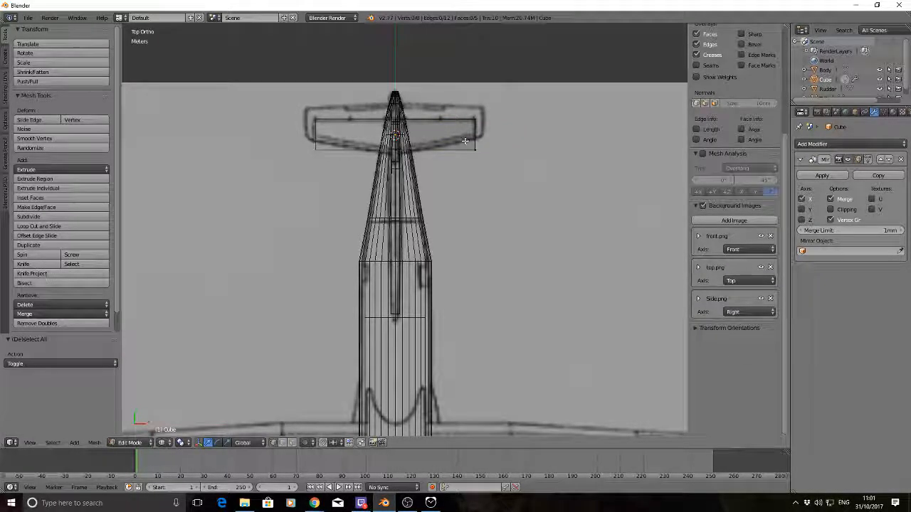
# Move the front outer corner vertices backward along Y so the leading edge follows the tailplane's taper in the top drawing
pyautogui.press('b')
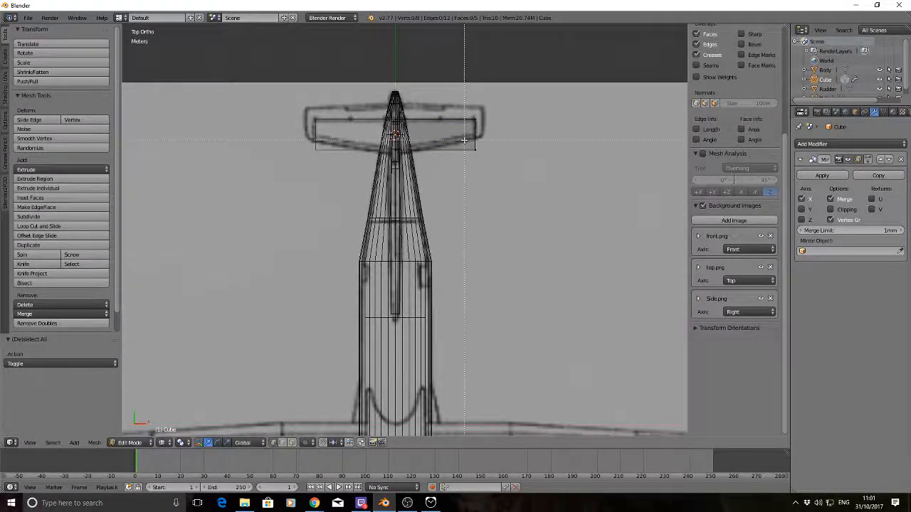
pyautogui.moveTo(464, 140); pyautogui.dragTo(487, 159)
pyautogui.moveTo(475, 115); pyautogui.dragTo(475, 106)
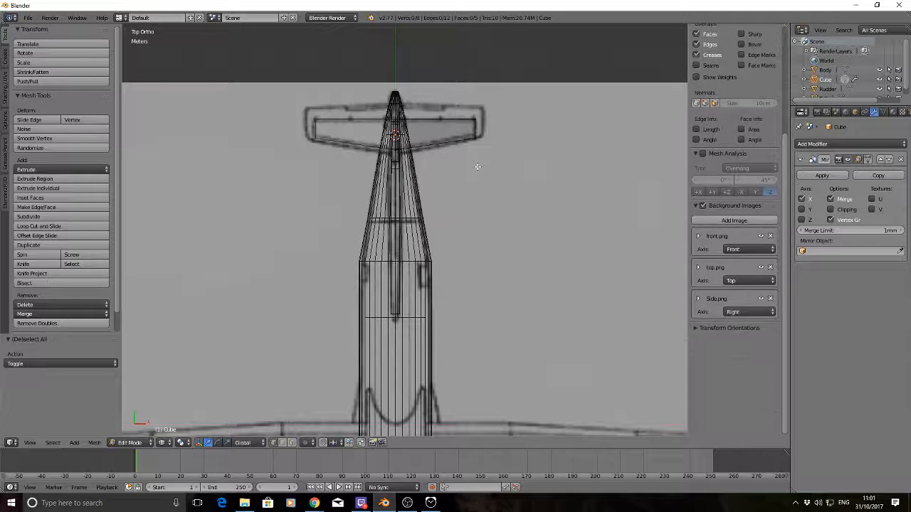
# Check the tailplane block in solid shading and against the side drawing in wireframe, and return it to Object Mode
pyautogui.press('z')
pyautogui.moveTo(476, 163)
pyautogui.mouseDown(button='middle')
pyautogui.moveTo(410, 92)
pyautogui.moveTo(375, 86)
pyautogui.moveTo(498, 106)
pyautogui.moveTo(565, 86)
pyautogui.moveTo(460, 162)
pyautogui.mouseUp(button='middle')
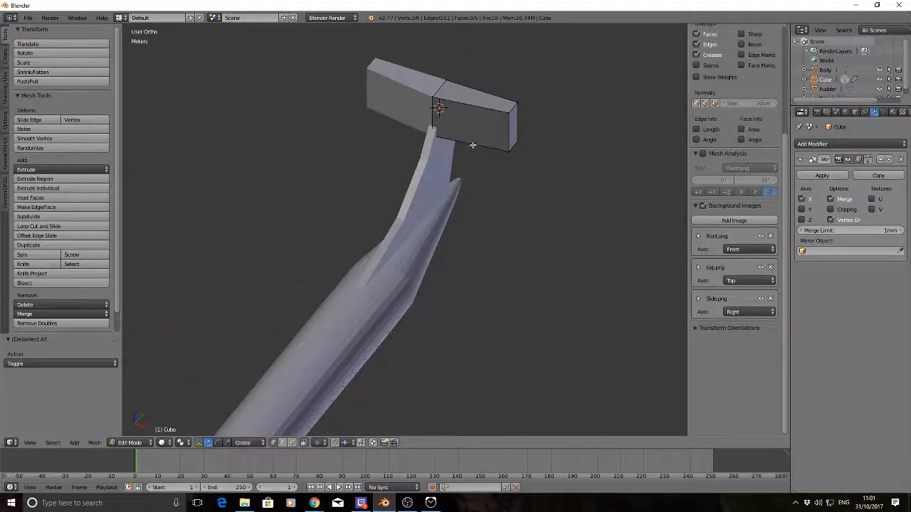
pyautogui.press('KP_3')
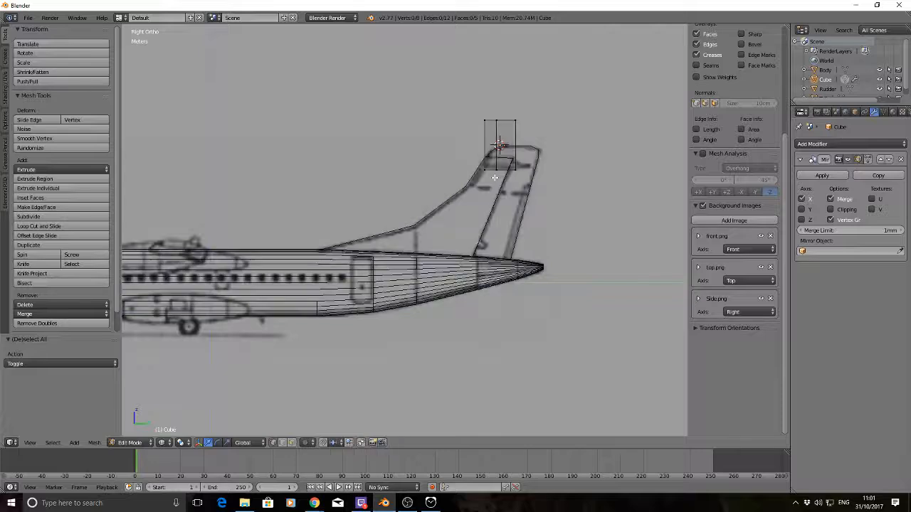
pyautogui.press('z')
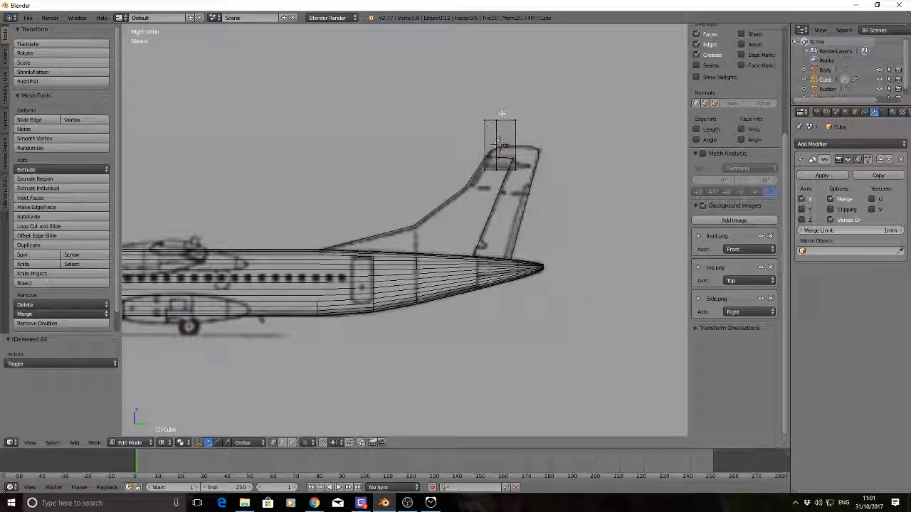
pyautogui.press('Tab')
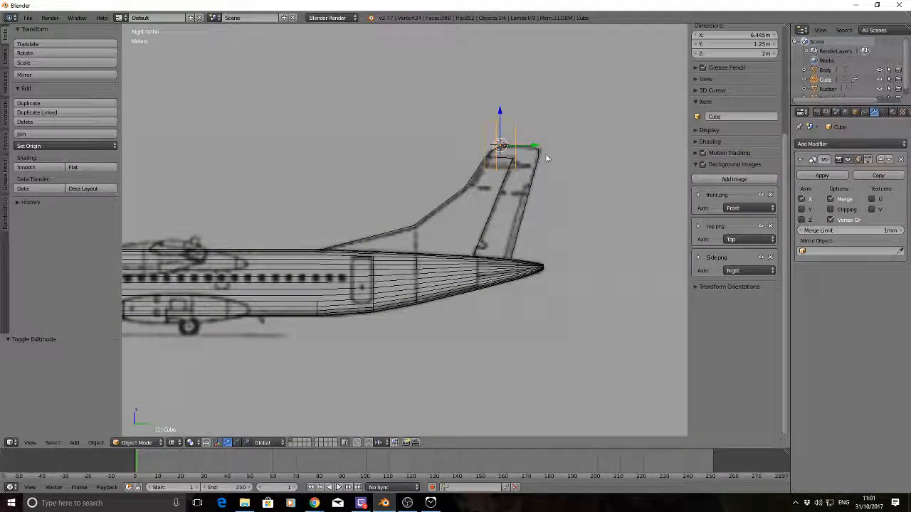
# Flatten the tailplane block to about 0.147 along Z and lower it about 80 cm along Z to the tailplane's height in the side drawing
pyautogui.press('s')
pyautogui.press('z')
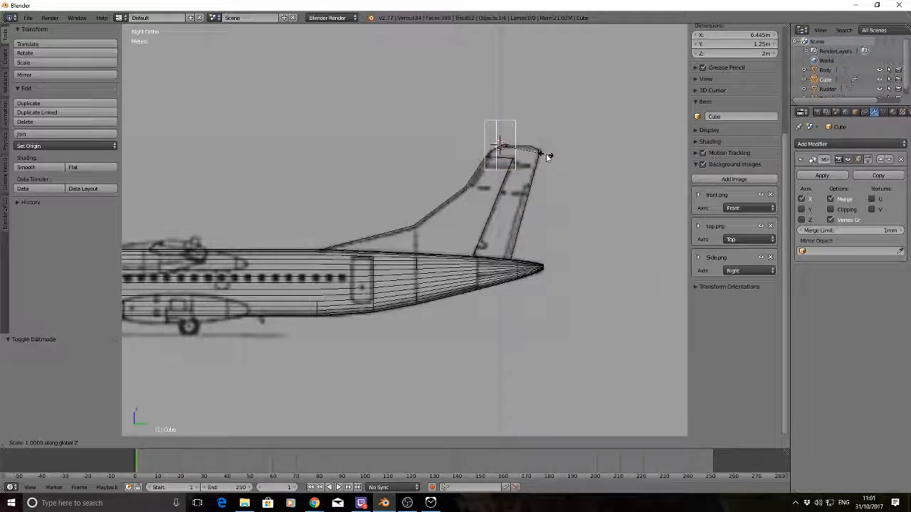
pyautogui.click(502, 143)
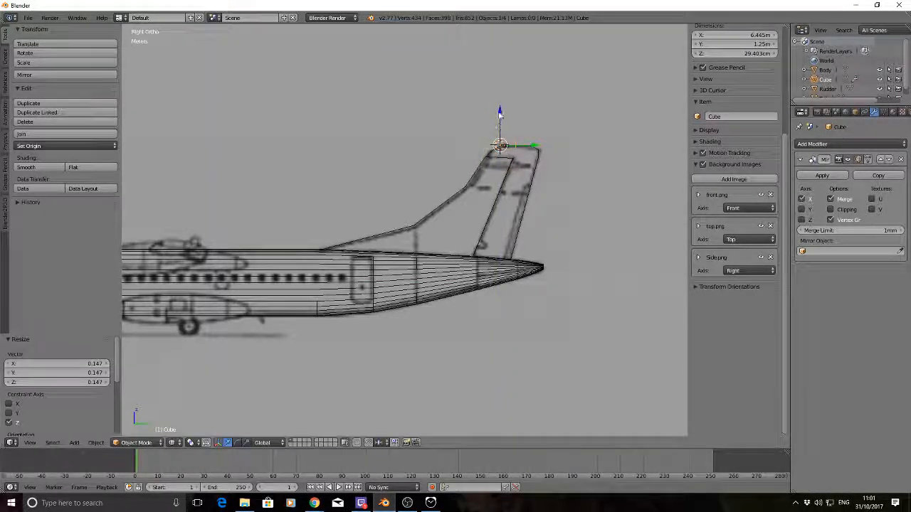
pyautogui.press('g')
pyautogui.press('z')
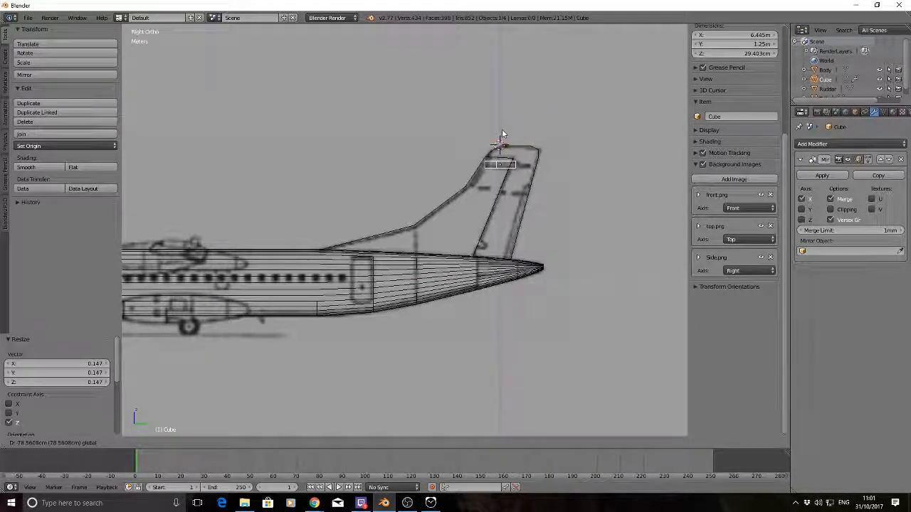
pyautogui.click(503, 134)
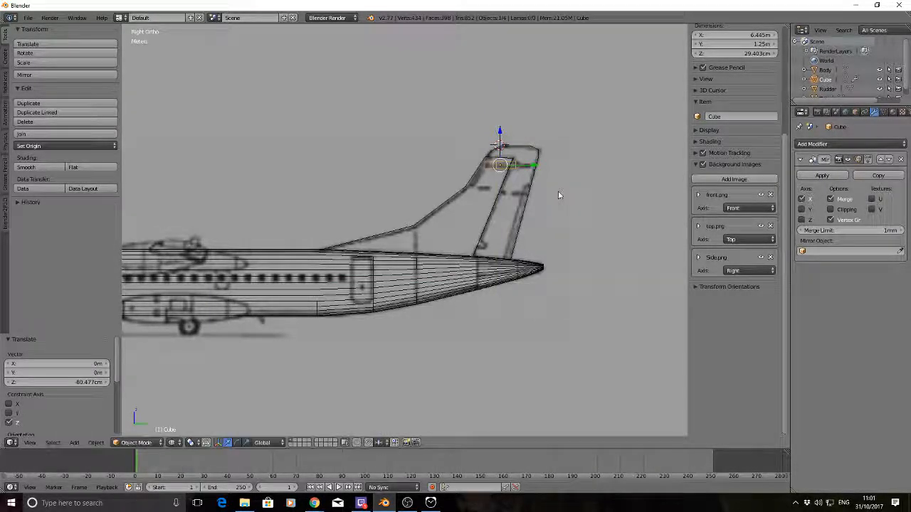
# Examine the flattened tailplane on the fin in solid shading from several angles and from the side
pyautogui.moveTo(386, 135)
pyautogui.mouseDown(button='middle')
pyautogui.moveTo(459, 176)
pyautogui.moveTo(413, 141)
pyautogui.moveTo(450, 167)
pyautogui.mouseUp(button='middle')
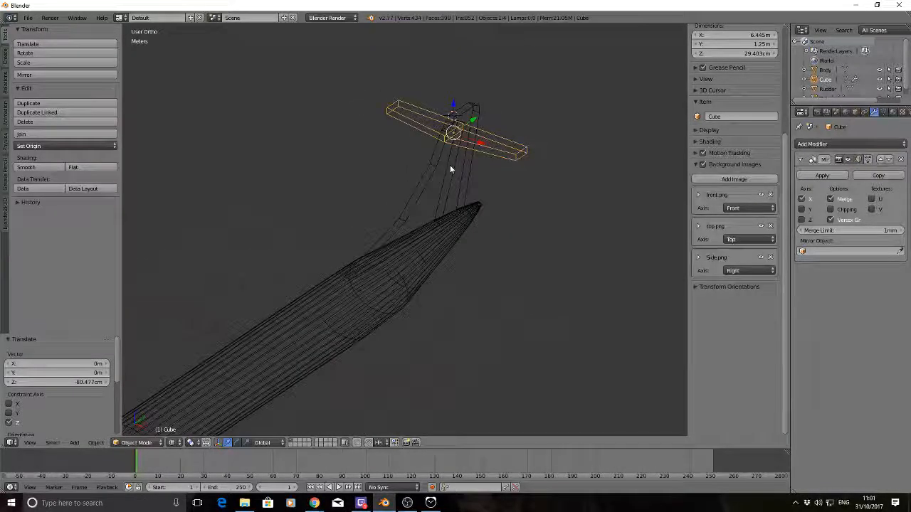
pyautogui.press('z')
pyautogui.moveTo(368, 135); pyautogui.dragTo(498, 132, button='middle')
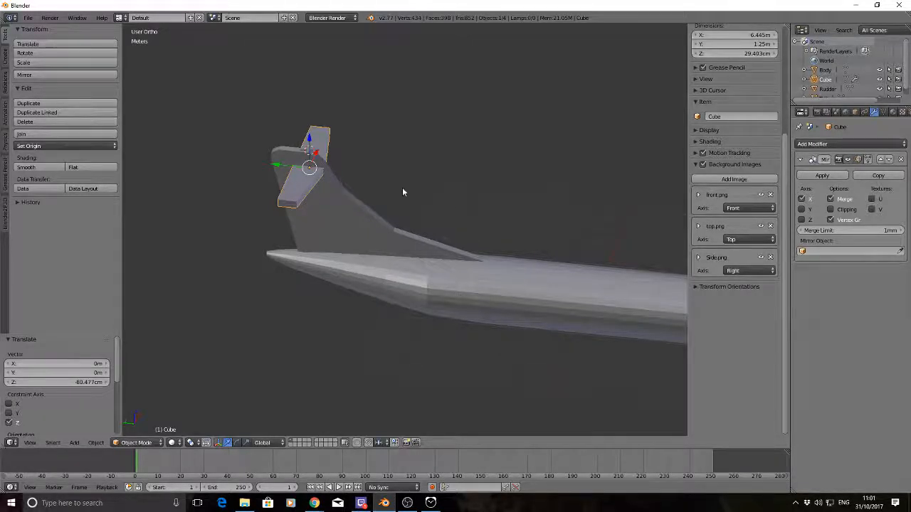
pyautogui.moveTo(402, 192)
pyautogui.mouseDown(button='middle')
pyautogui.moveTo(401, 176)
pyautogui.moveTo(365, 159)
pyautogui.moveTo(406, 179)
pyautogui.mouseUp(button='middle')
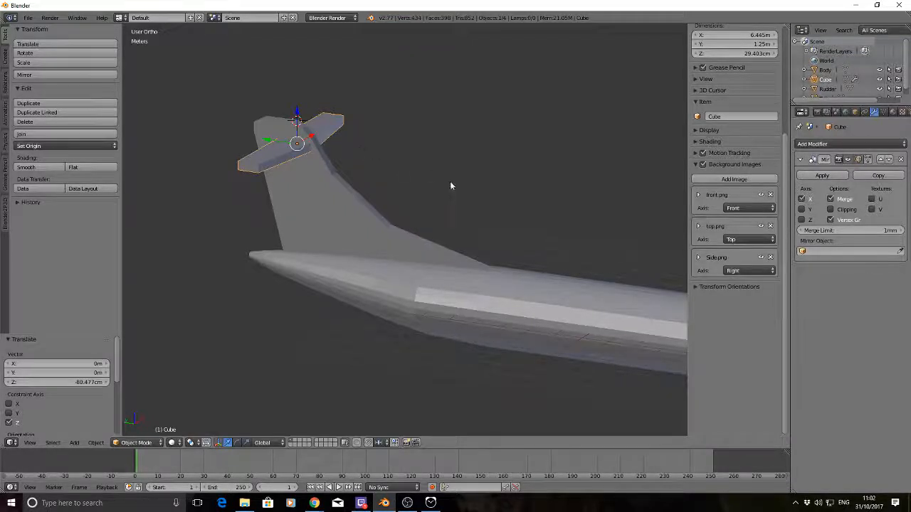
pyautogui.moveTo(450, 186); pyautogui.dragTo(342, 149, button='middle')
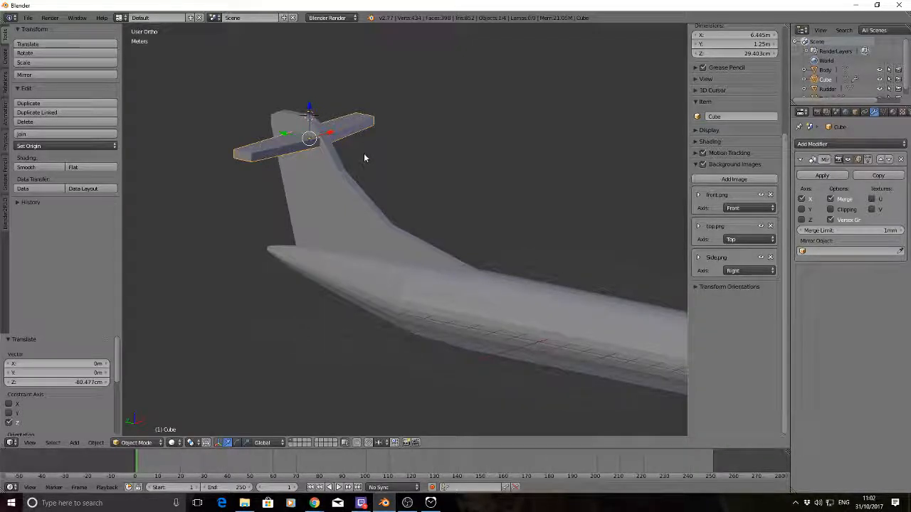
pyautogui.press('KP_3')
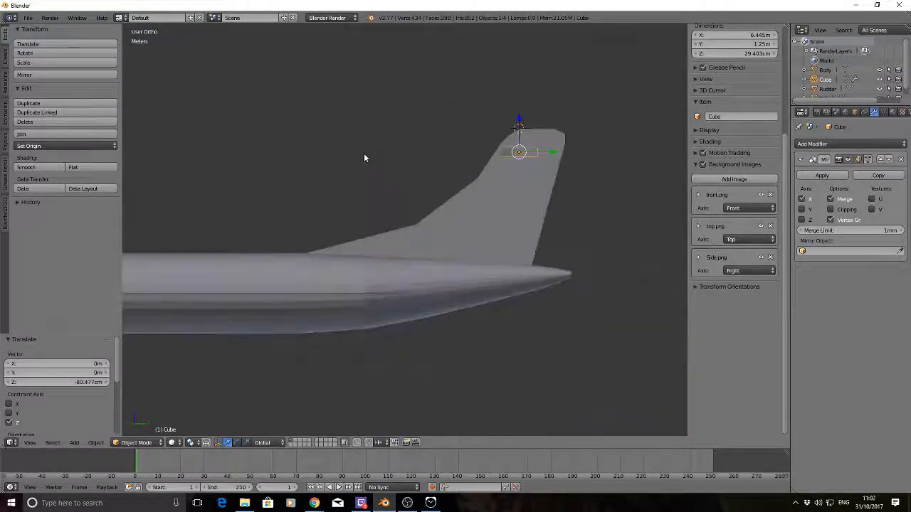
# Duplicate the tailplane in the top wireframe view and place the copy about 5.36 m behind it along Y
pyautogui.press('KP_7')
pyautogui.press('z')
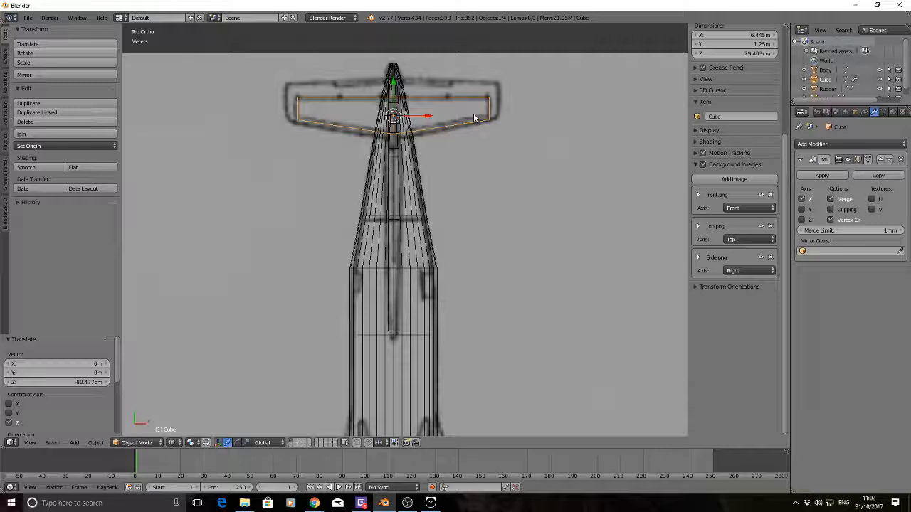
pyautogui.press('a')
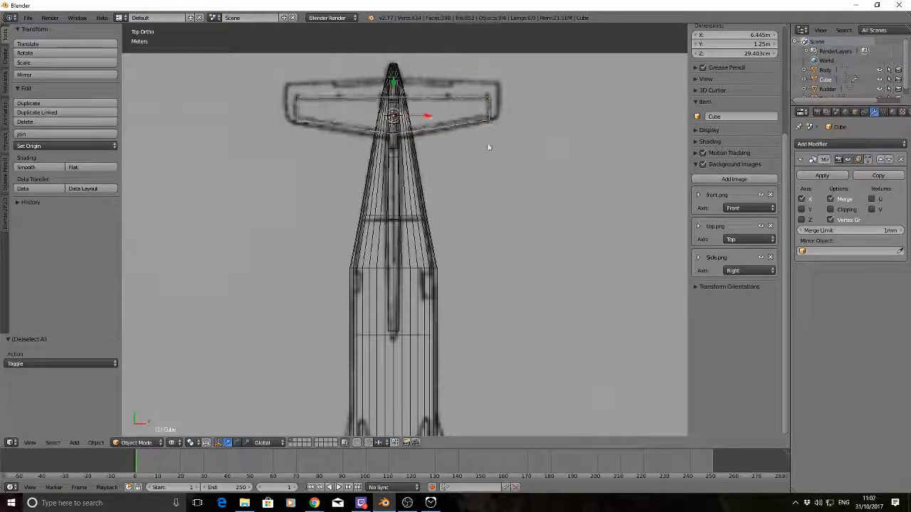
pyautogui.scroll(-4, 488, 148)
pyautogui.press('a')
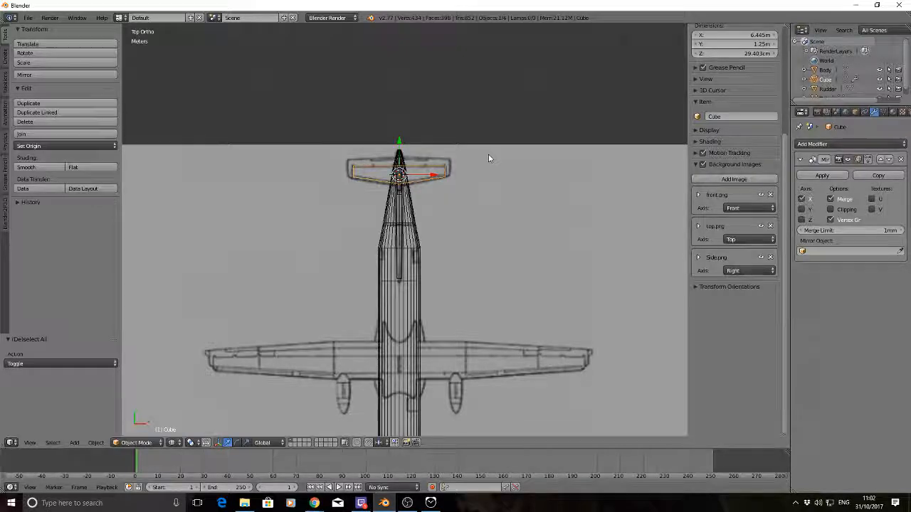
pyautogui.hotkey('shift', 'd')
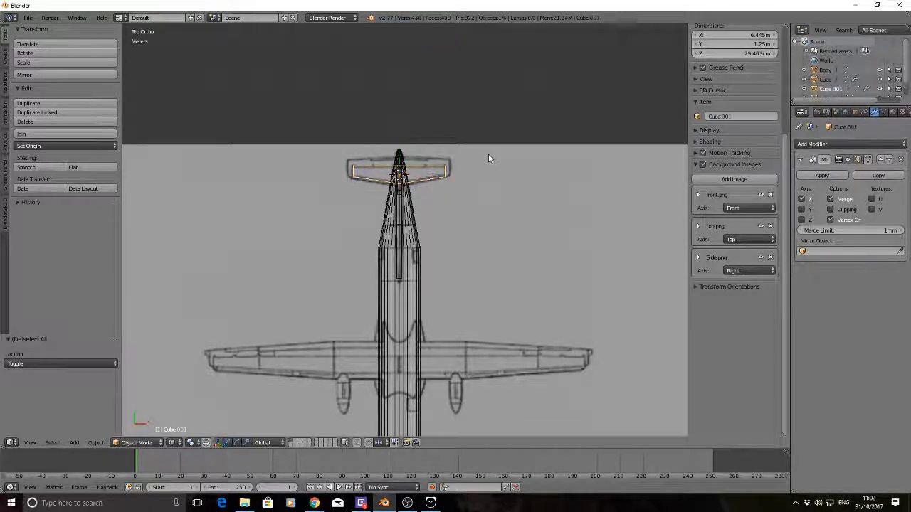
pyautogui.press('y')
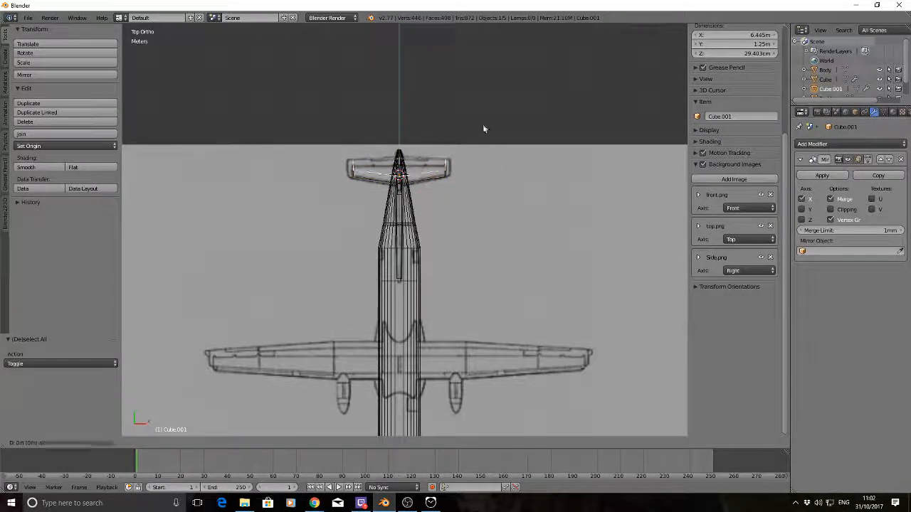
pyautogui.click(479, 80)
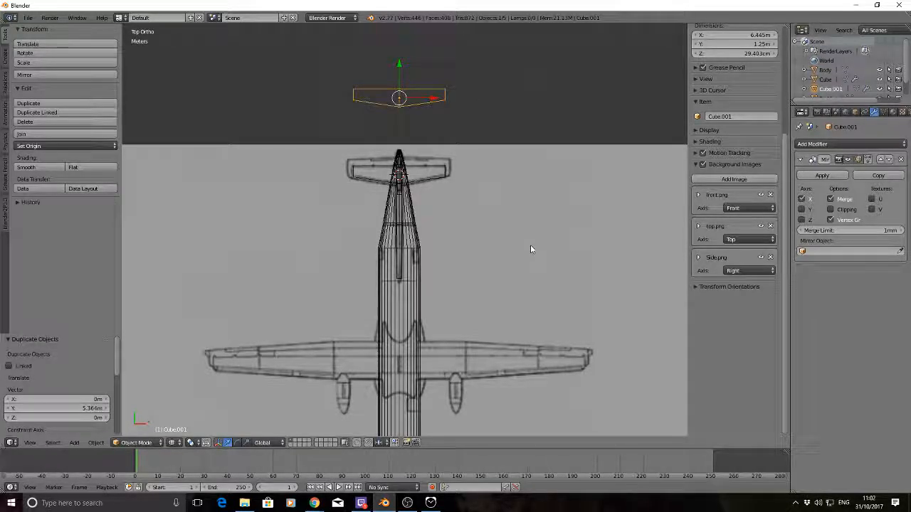
# Rename the original tailplane object as Tail_Wing
pyautogui.press('a')
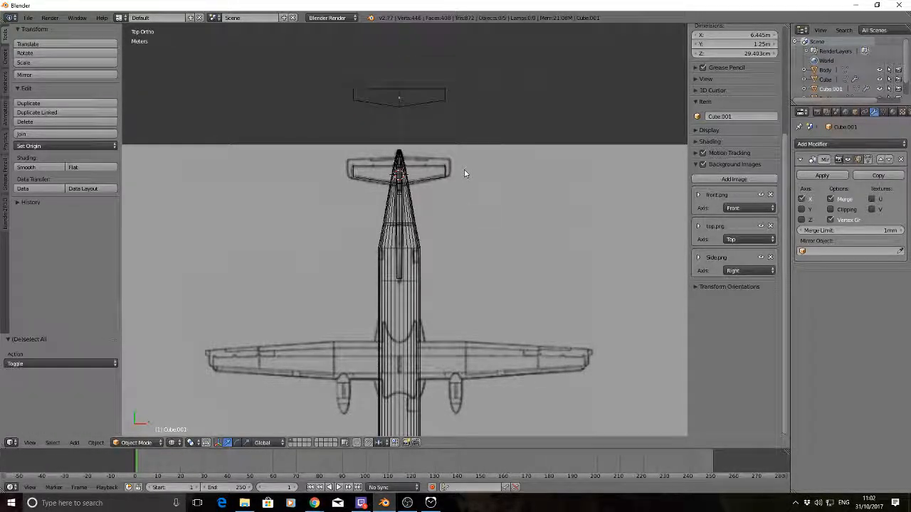
pyautogui.rightClick(441, 177)
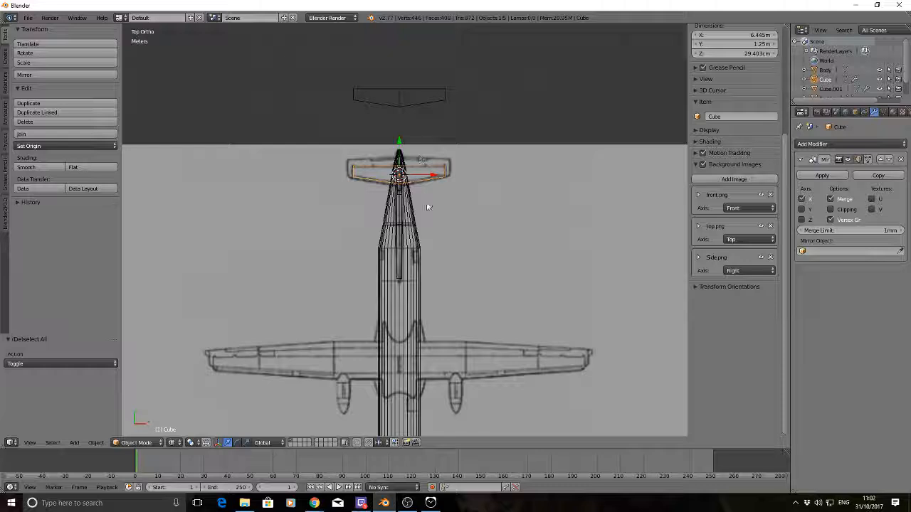
pyautogui.click(855, 111)
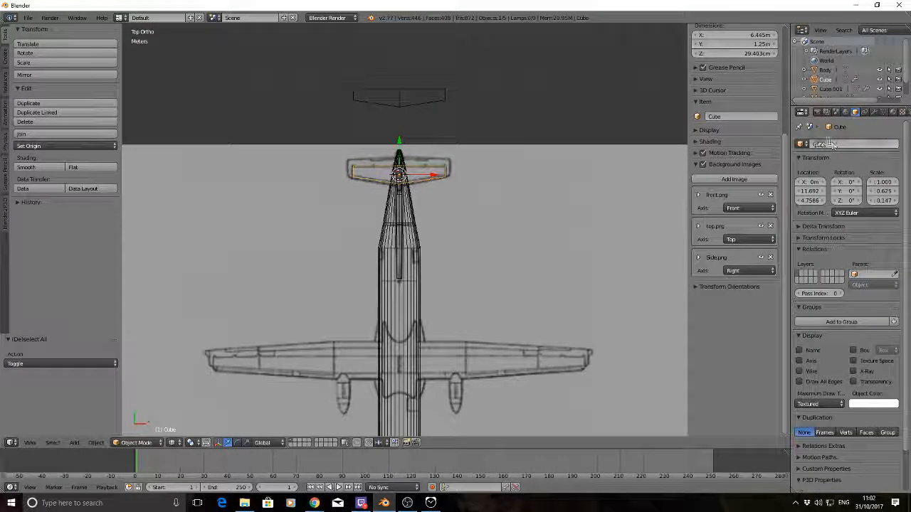
pyautogui.click(832, 144)
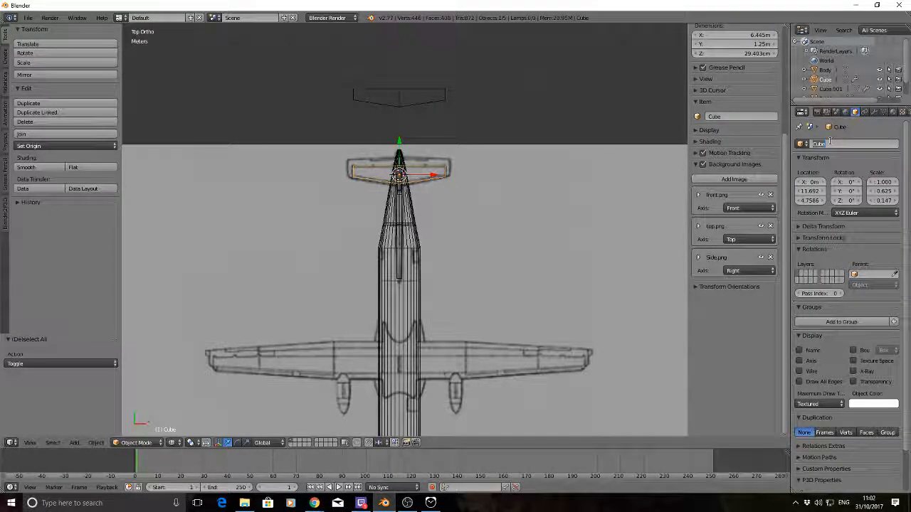
pyautogui.write('Tail W')
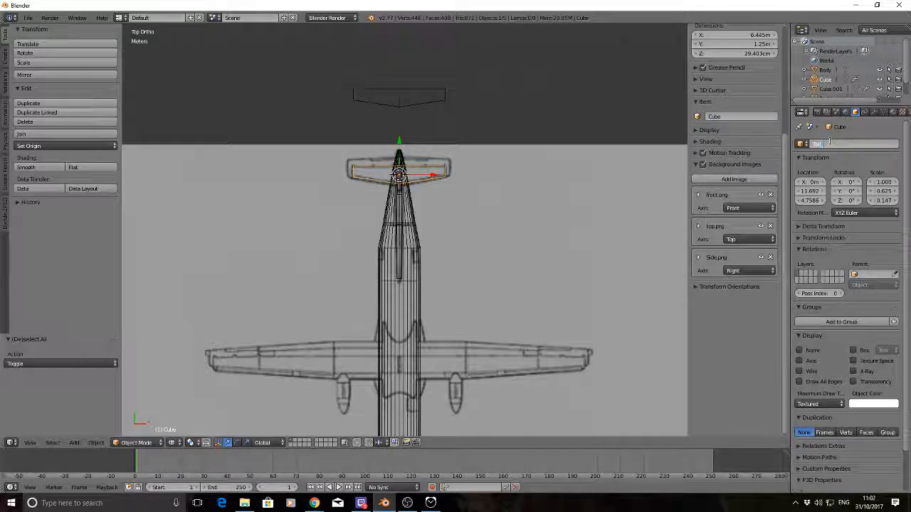
pyautogui.write('ing')
pyautogui.press('Return')
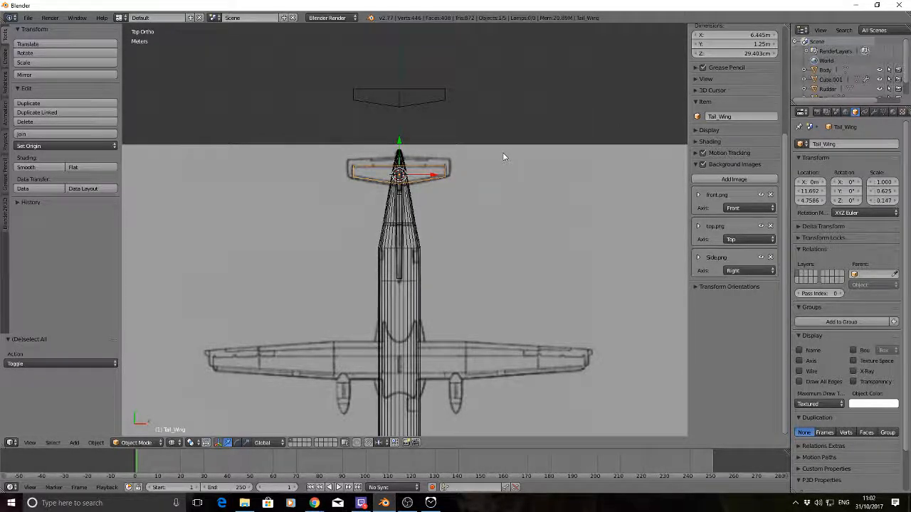
# Rename the duplicated tailplane behind the aircraft as Tail_Airlons
pyautogui.press('a')
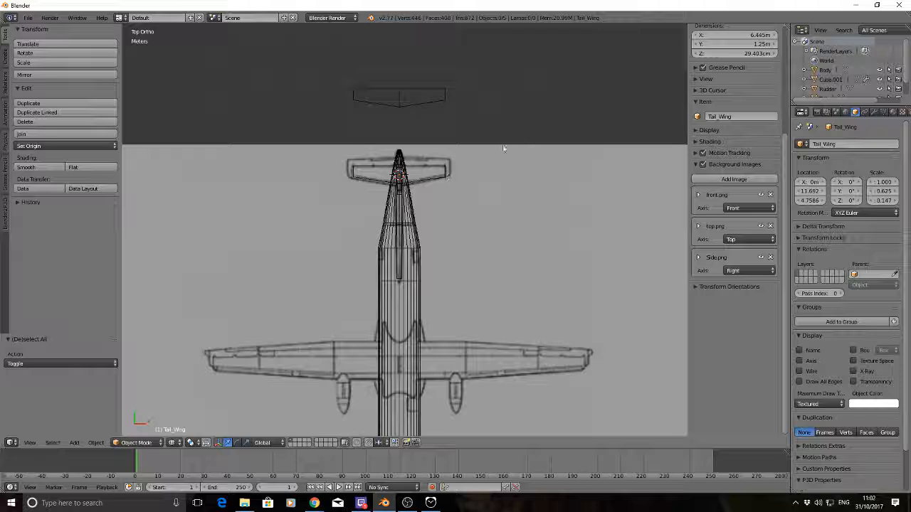
pyautogui.rightClick(429, 106)
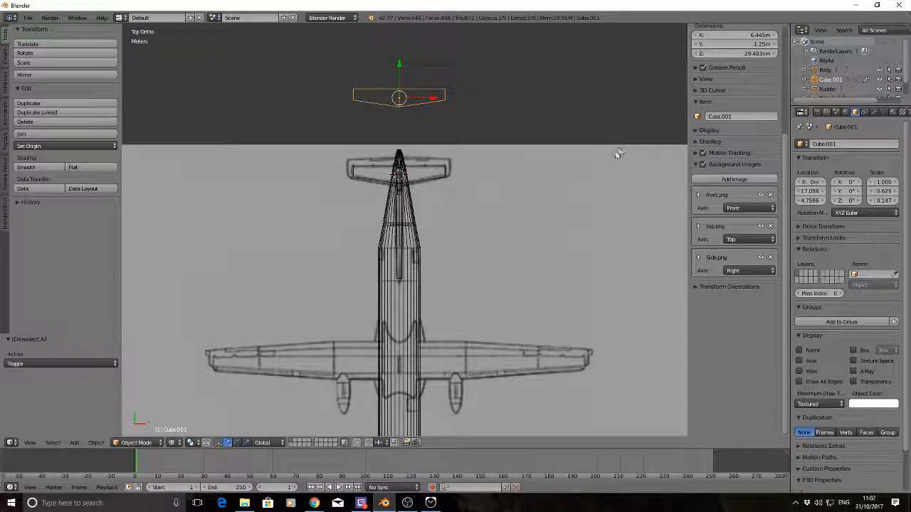
pyautogui.click(840, 144)
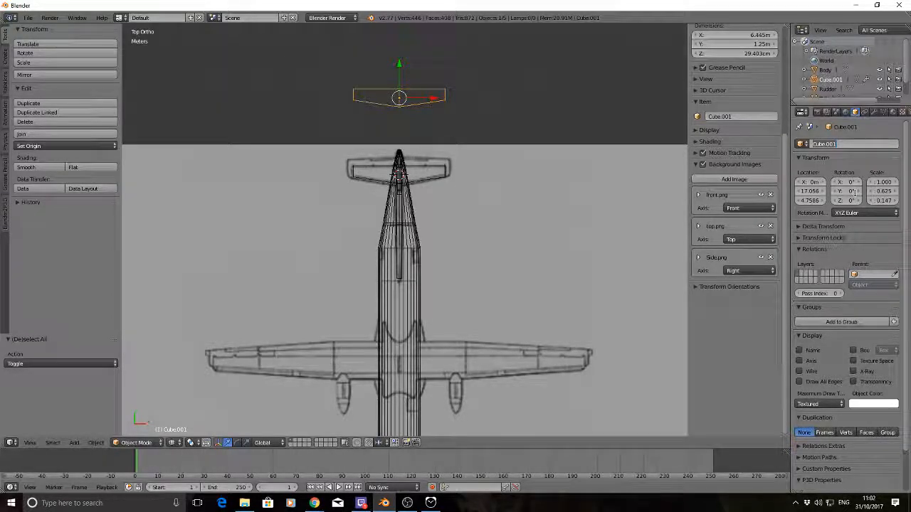
pyautogui.write('Tail A')
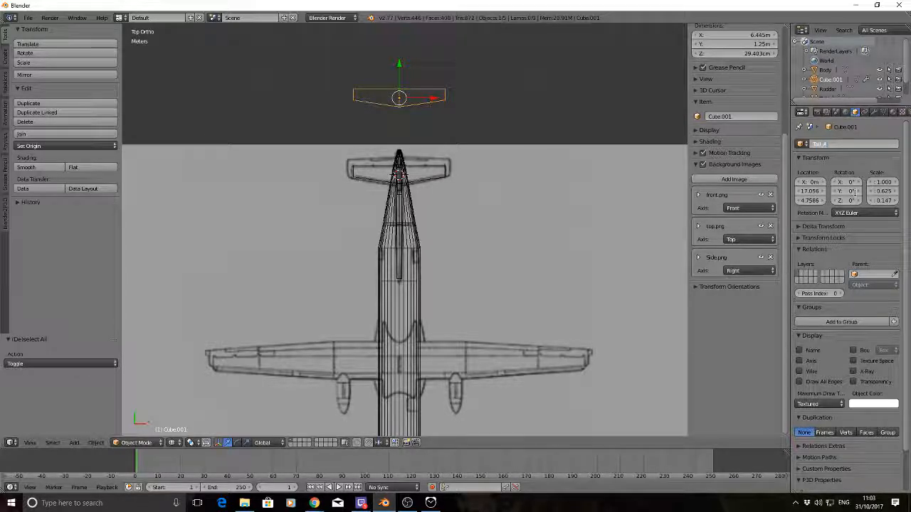
pyautogui.write('_Aeril')
pyautogui.write('on')
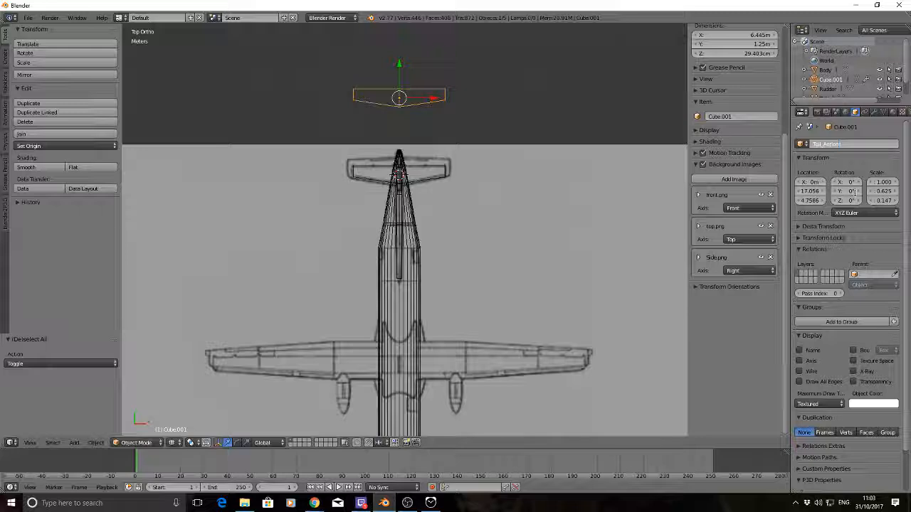
pyautogui.press('Return')
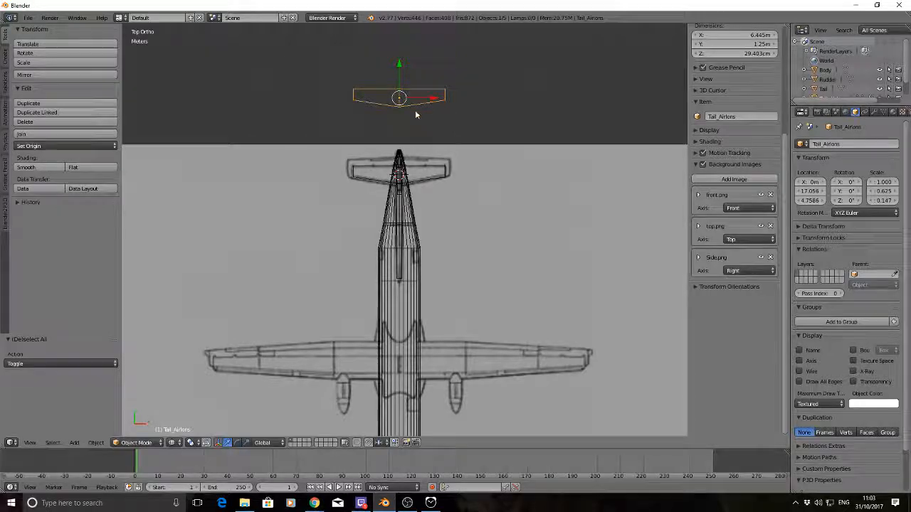
# Move Tail_Airlons about 4.8 m forward along Y so its rear edge meets the tailplane's trailing edge in the top drawing
pyautogui.press('g')
pyautogui.press('y')
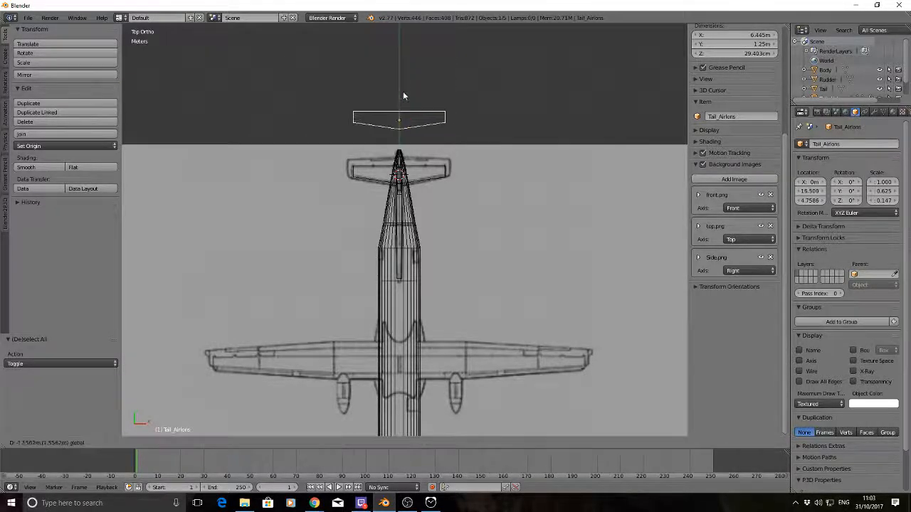
pyautogui.click(403, 135)
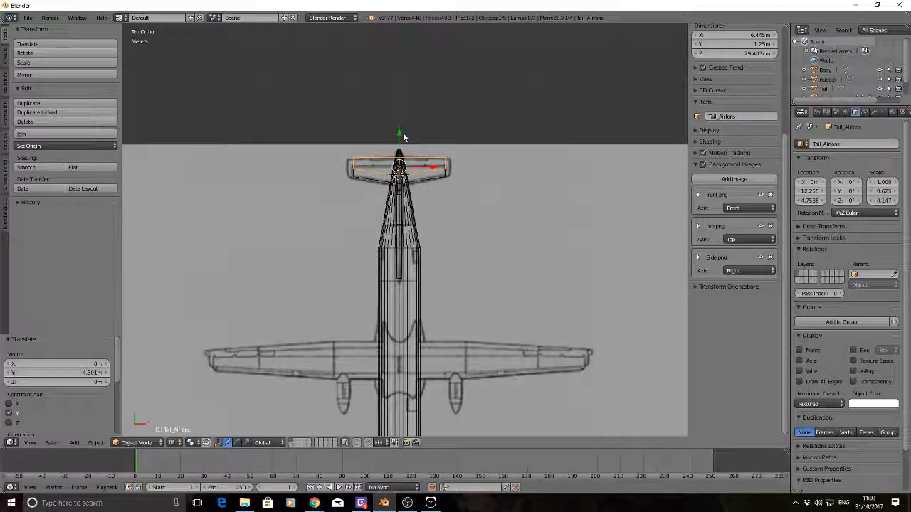
# Move the inner front edge of Tail_Airlons at the centre line about 72.8 cm backward along Y to Tail_Wing's rear edge
pyautogui.press('Tab')
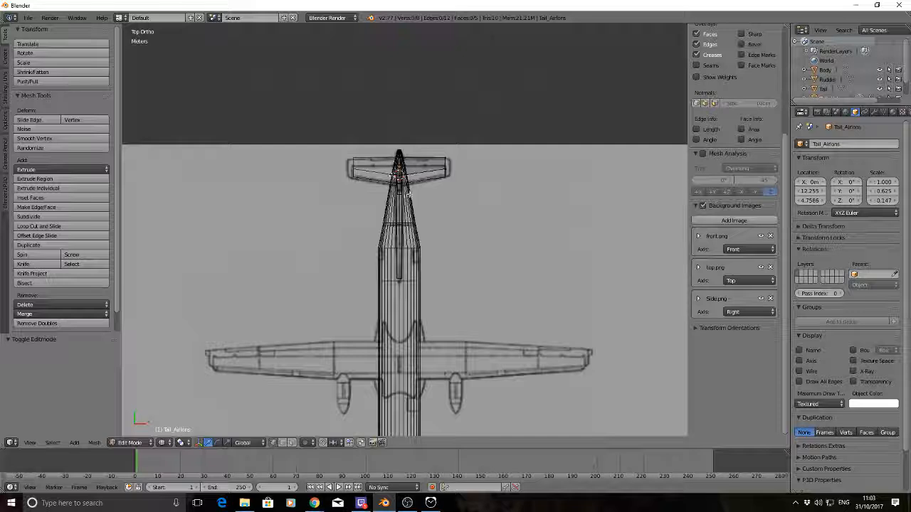
pyautogui.rightClick(400, 178)
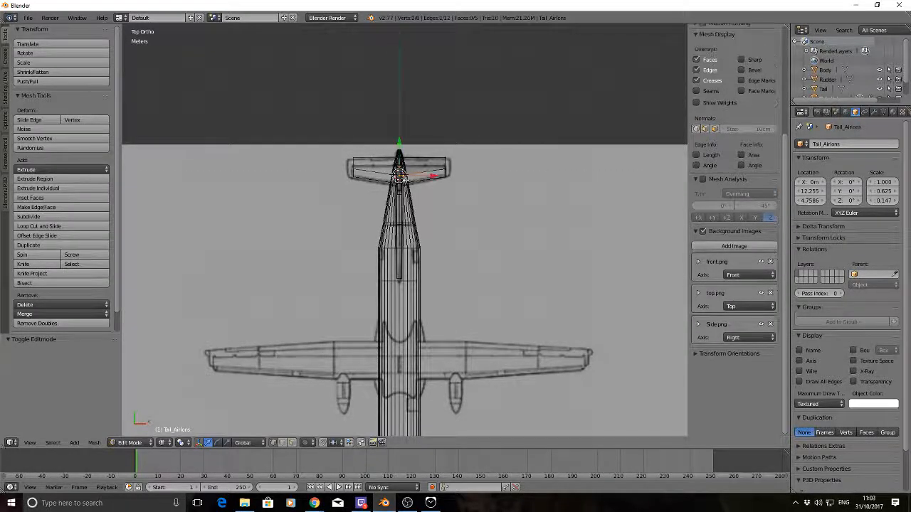
pyautogui.press('g')
pyautogui.press('y')
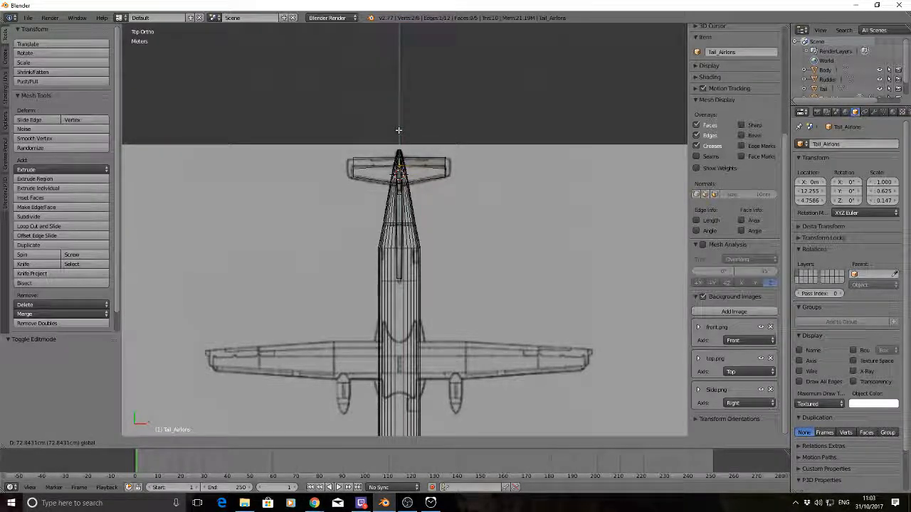
pyautogui.click(398, 131)
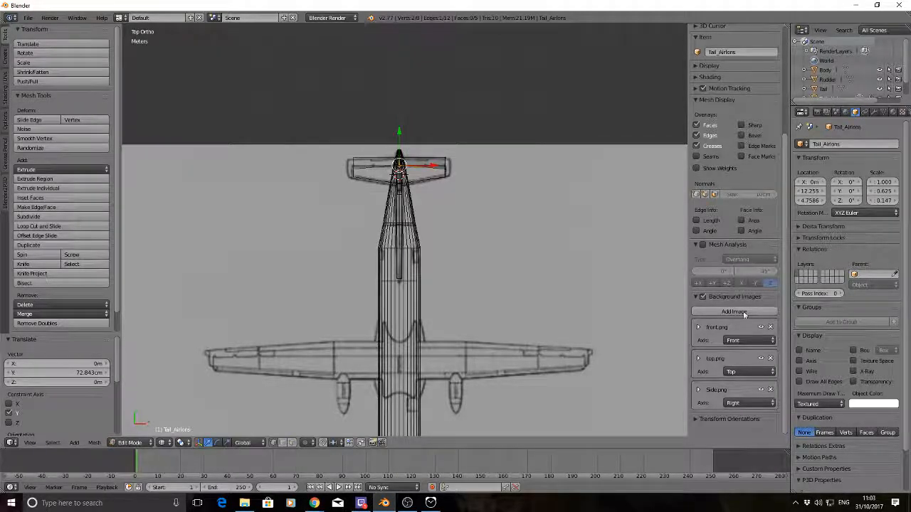
# Move the outer front corner vertices of Tail_Airlons about 23.2 cm backward along Y to Tail_Wing's rear edge
pyautogui.scroll(-3, 744, 313)
pyautogui.press('a')
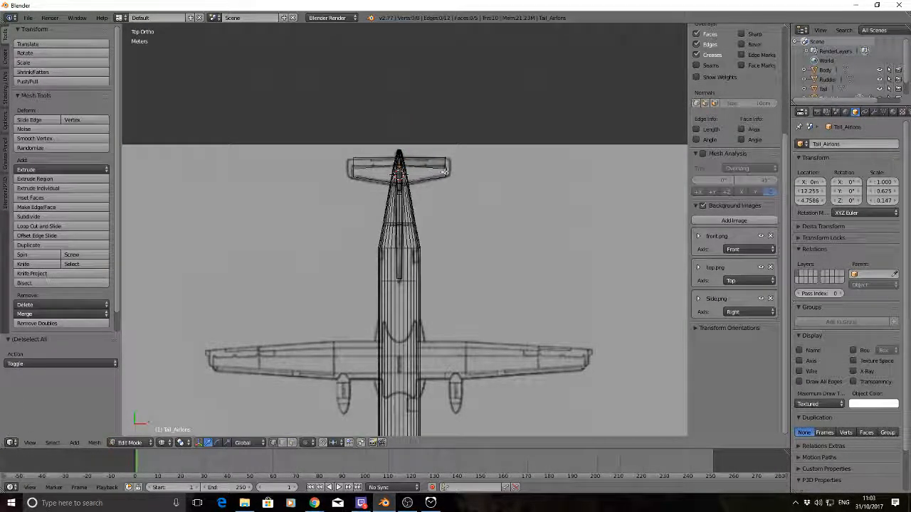
pyautogui.press('b')
pyautogui.moveTo(452, 176); pyautogui.dragTo(445, 133)
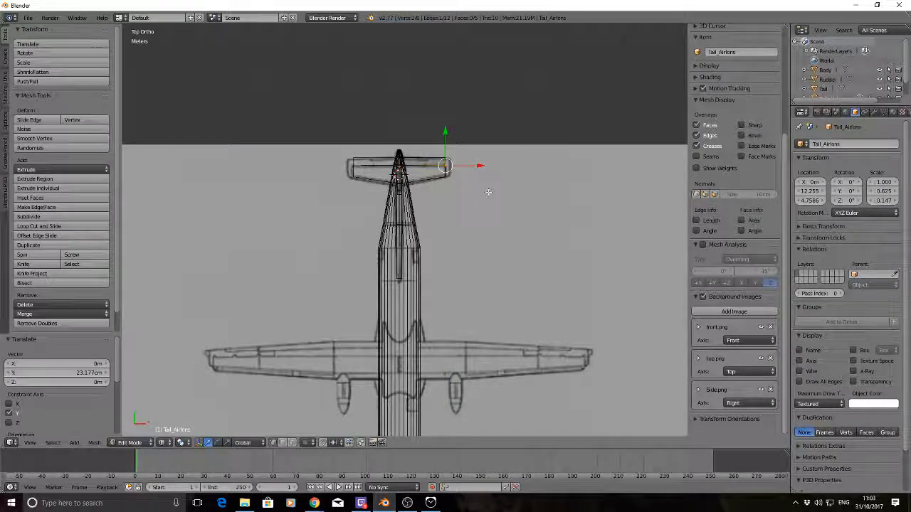
# Move the outer rear corner vertices of Tail_Airlons about 7.7 cm forward along Y to match the trailing edge in the top drawing
pyautogui.press('a')
pyautogui.scroll(3, 468, 162)
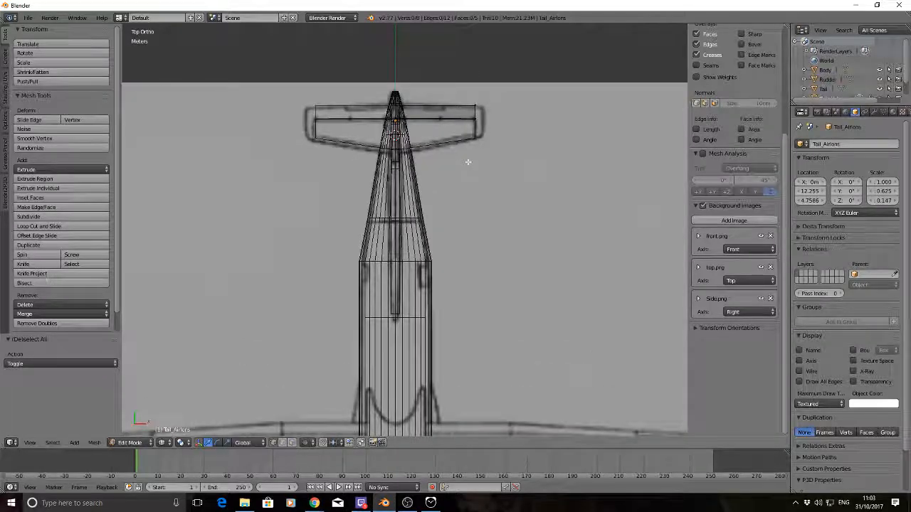
pyautogui.press('b')
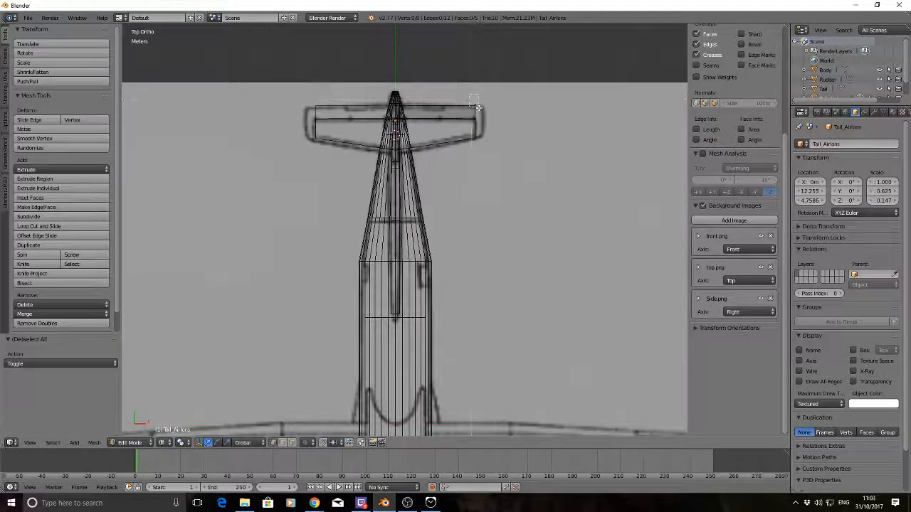
pyautogui.moveTo(479, 108); pyautogui.dragTo(481, 110)
pyautogui.moveTo(475, 71); pyautogui.dragTo(476, 74)
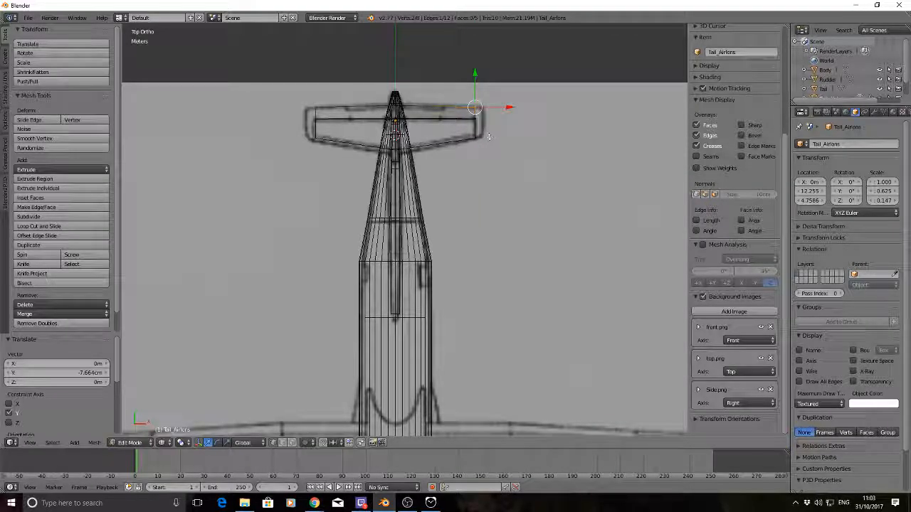
pyautogui.press('a')
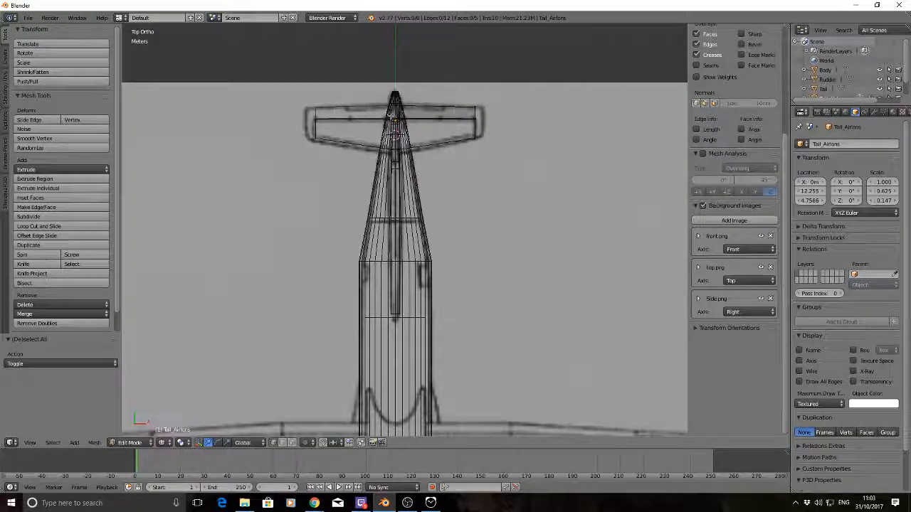
# Nudge the centre-line front edge of Tail_Airlons slightly forward along Y to meet Tail_Wing's rear edge
pyautogui.rightClick(395, 116)
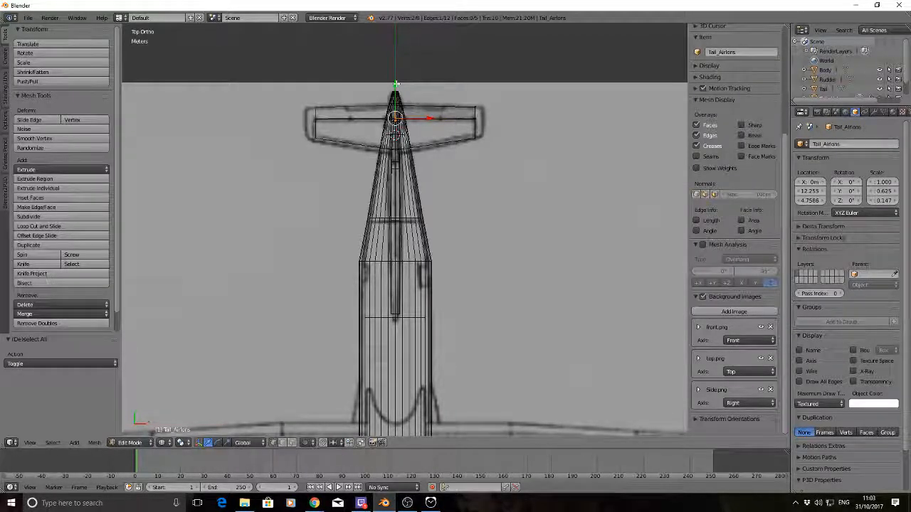
pyautogui.moveTo(396, 84); pyautogui.dragTo(397, 86)
pyautogui.press('a')
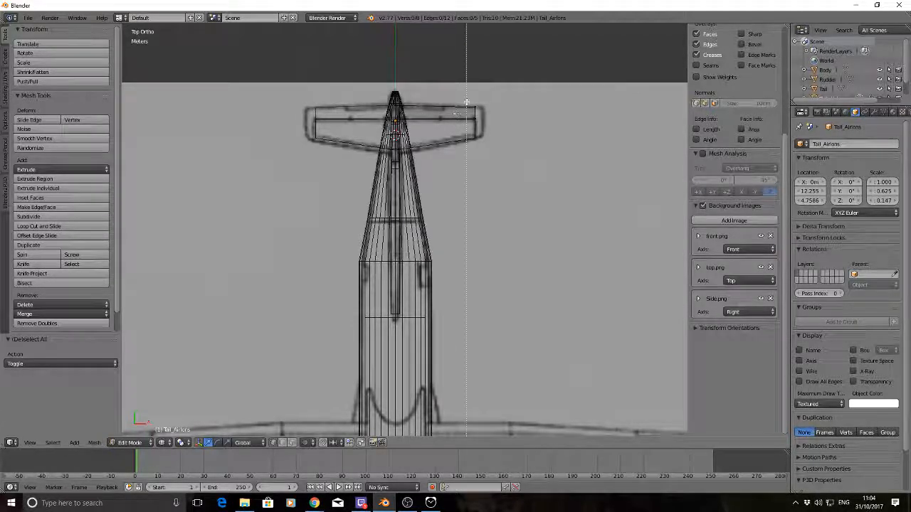
# Extrude the outer end face of Tail_Airlons about 30.7 cm outward along X to the tailplane tip in the drawing
pyautogui.rightClick(490, 145)
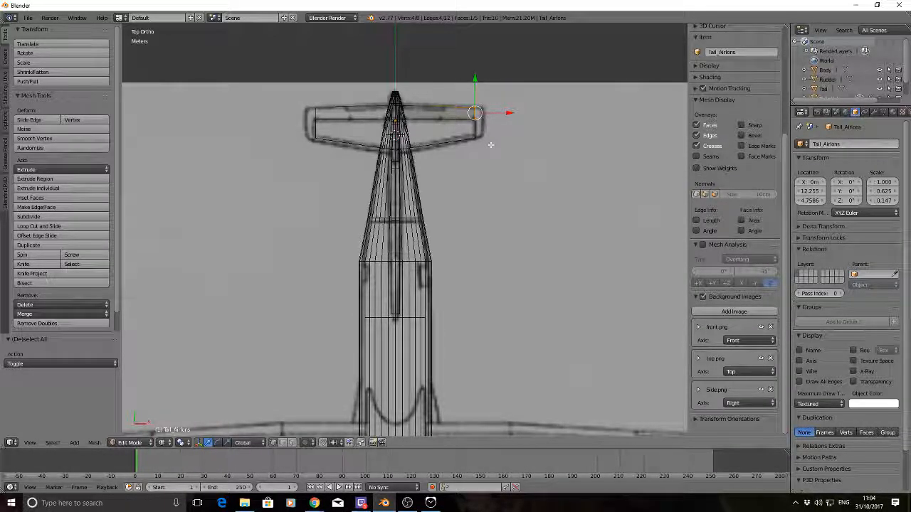
pyautogui.press('e')
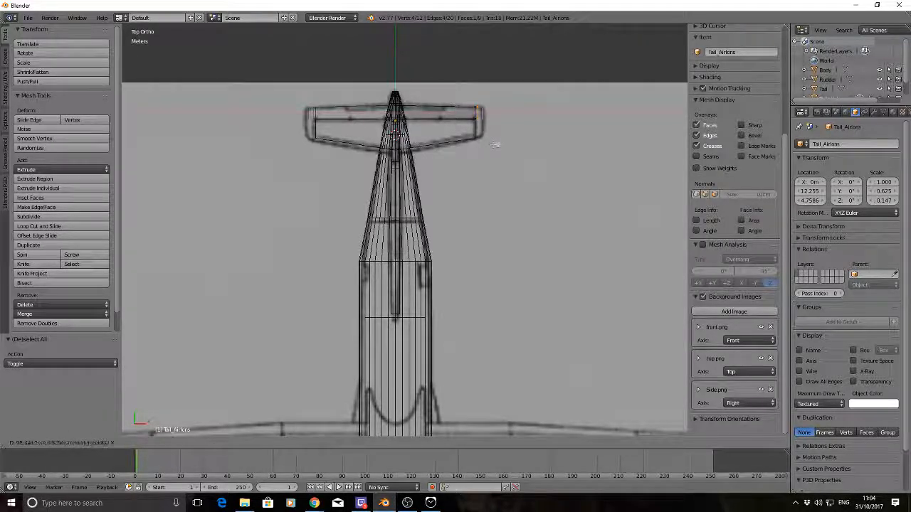
pyautogui.press('x')
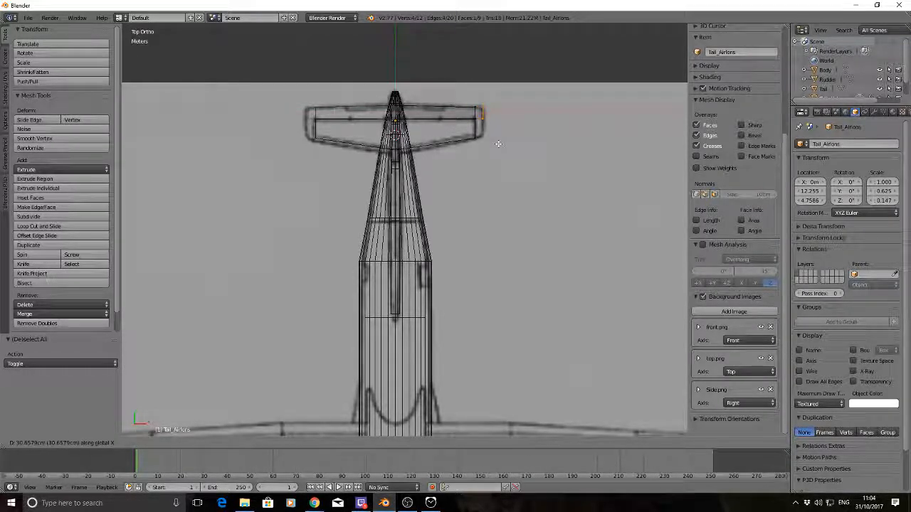
pyautogui.rightClick(498, 144)
pyautogui.press('a')
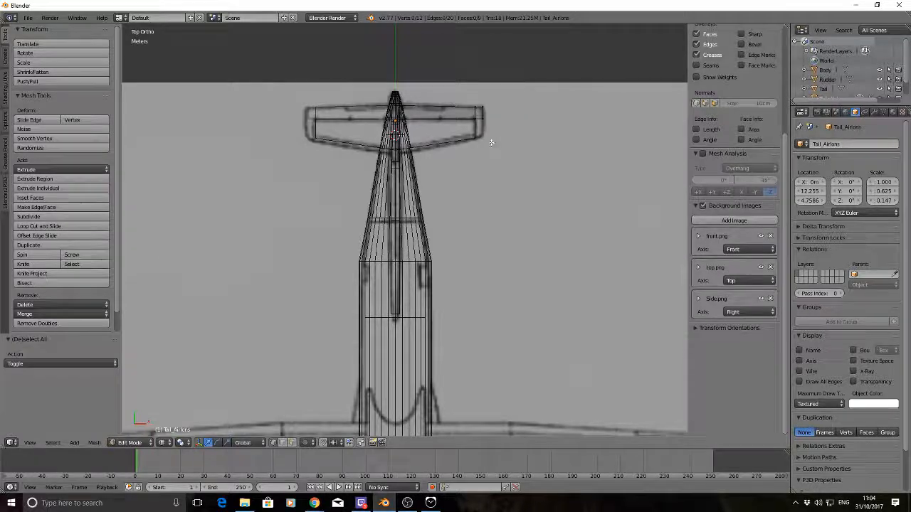
# Extrude the front face of the new tip block about 76.6 cm forward along Y, alongside Tail_Wing's outer end
pyautogui.rightClick(489, 126)
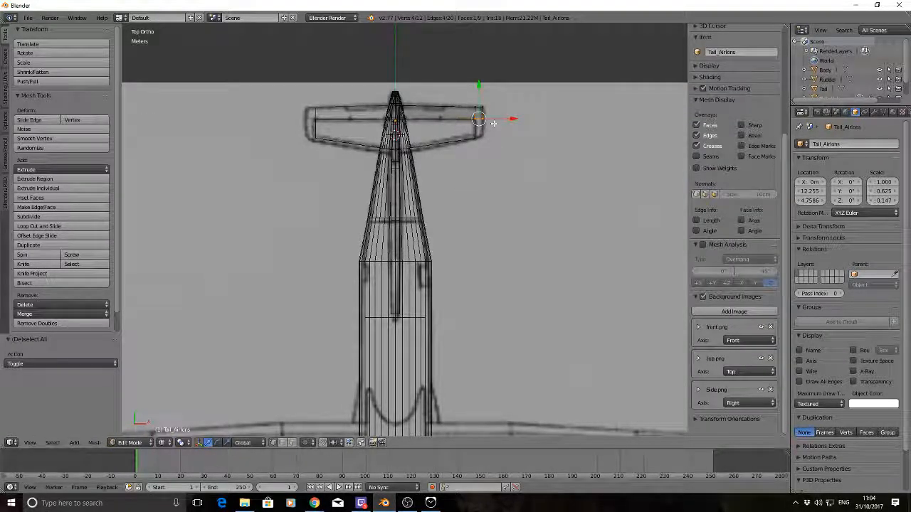
pyautogui.press('e')
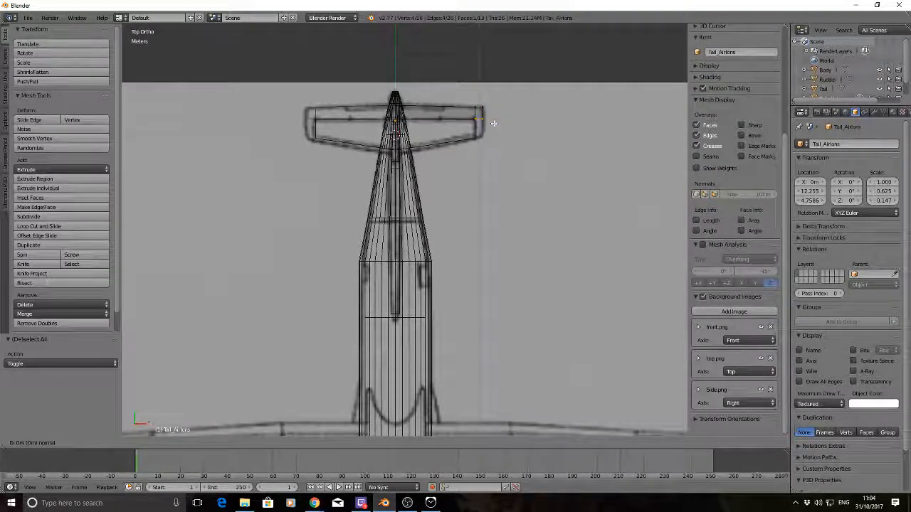
pyautogui.press('y')
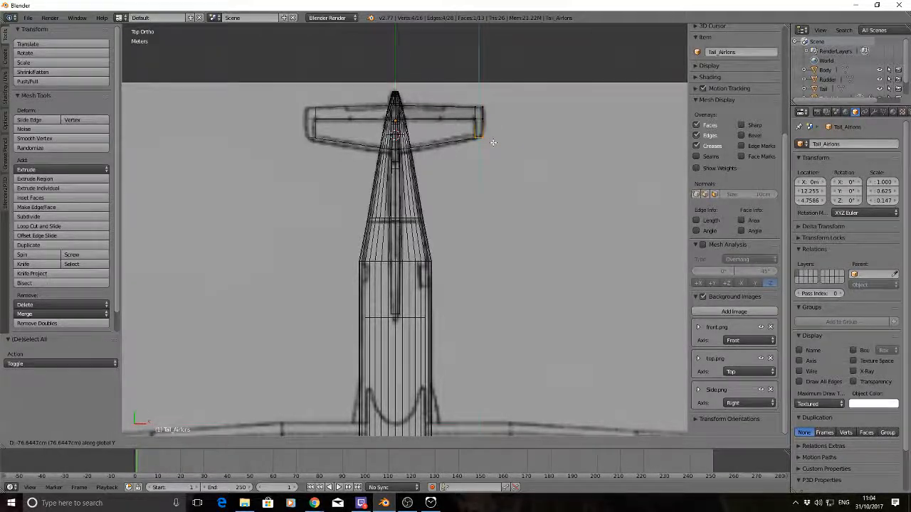
pyautogui.click(493, 142)
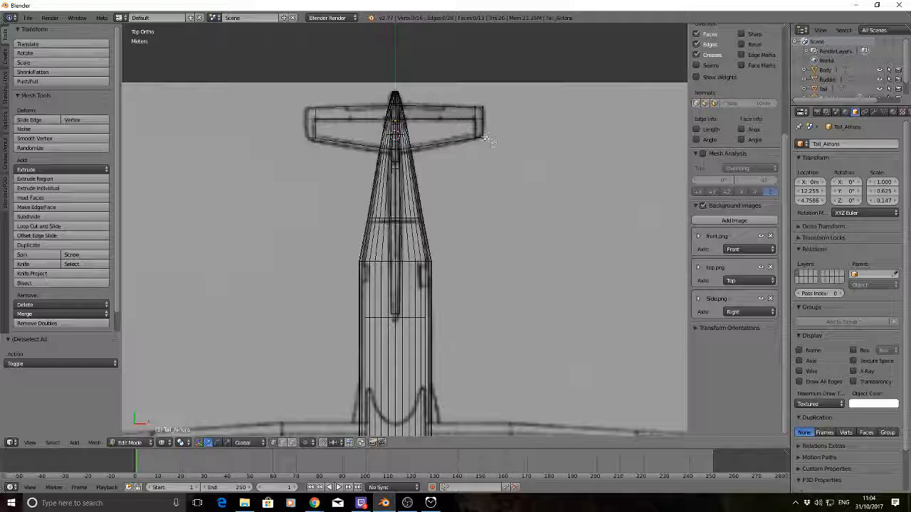
# Shape the tip by moving its outer front edge slightly backward and its outer rear edge about 13.4 cm forward along Y
pyautogui.rightClick(483, 105)
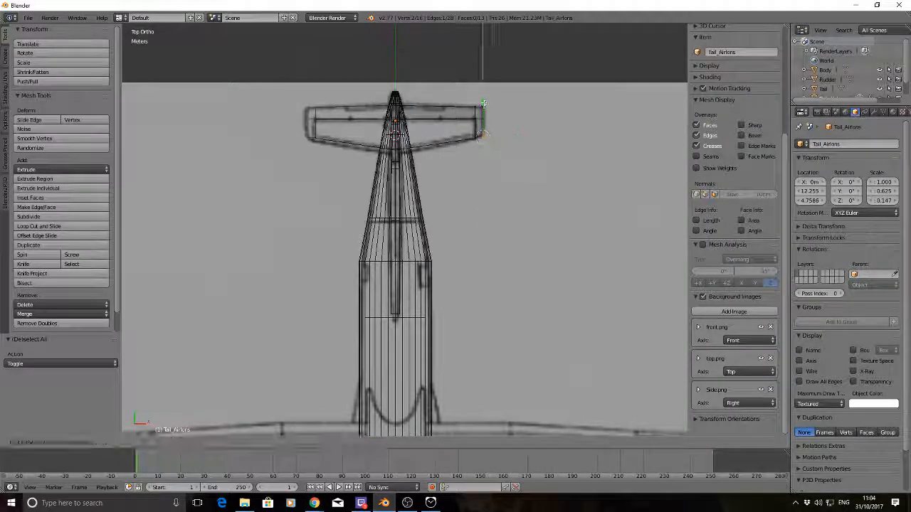
pyautogui.moveTo(484, 104); pyautogui.dragTo(481, 102)
pyautogui.press('a')
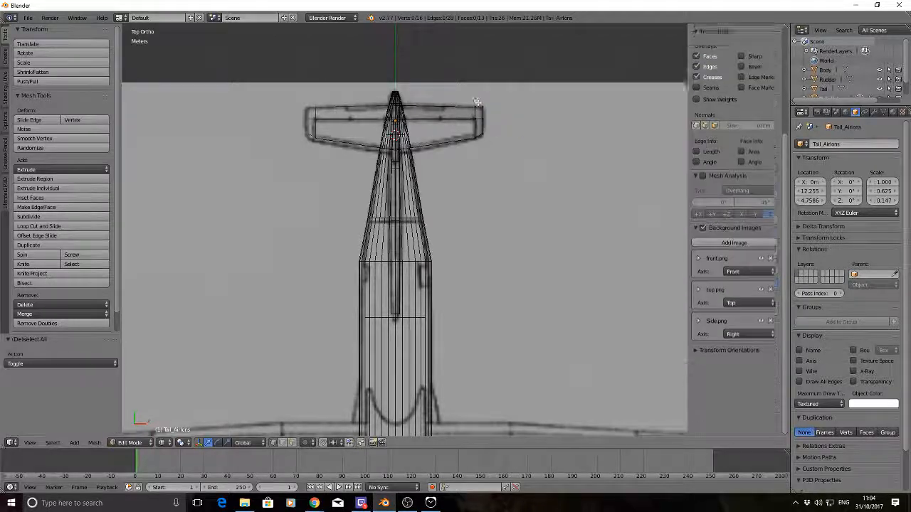
pyautogui.rightClick(483, 105)
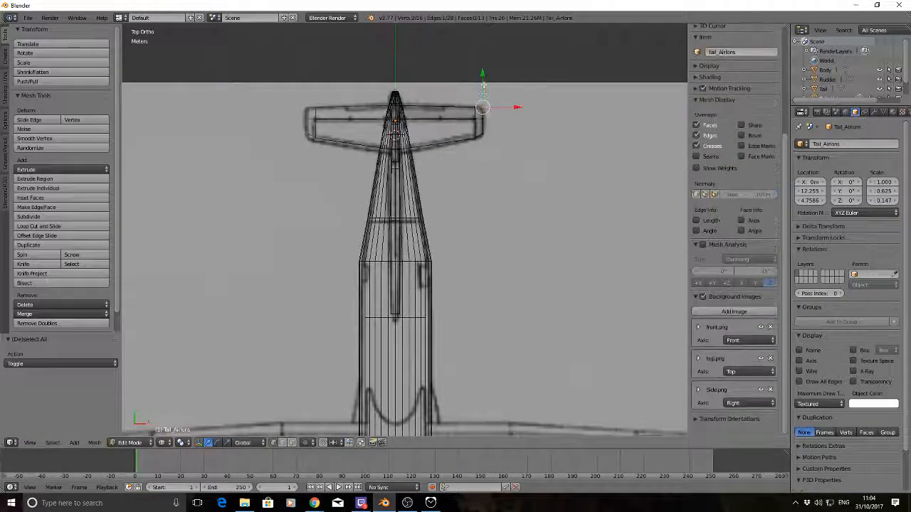
pyautogui.moveTo(483, 86); pyautogui.dragTo(483, 89)
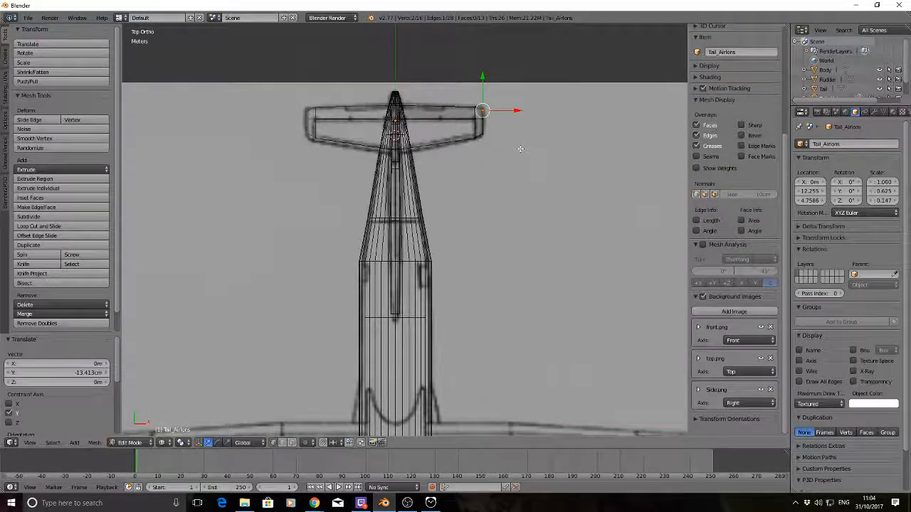
pyautogui.press('a')
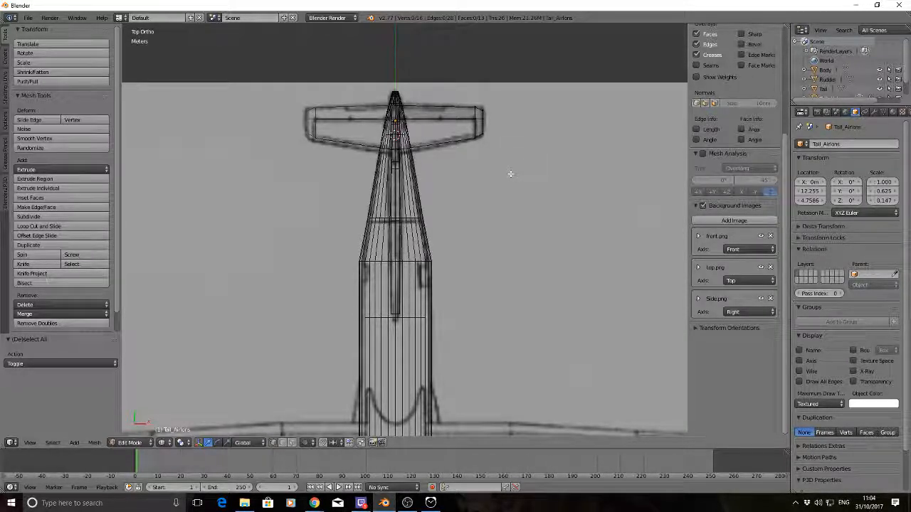
# Show the model in solid shading and return to Object Mode to check the tail from several angles
pyautogui.moveTo(529, 195); pyautogui.dragTo(498, 124, button='middle')
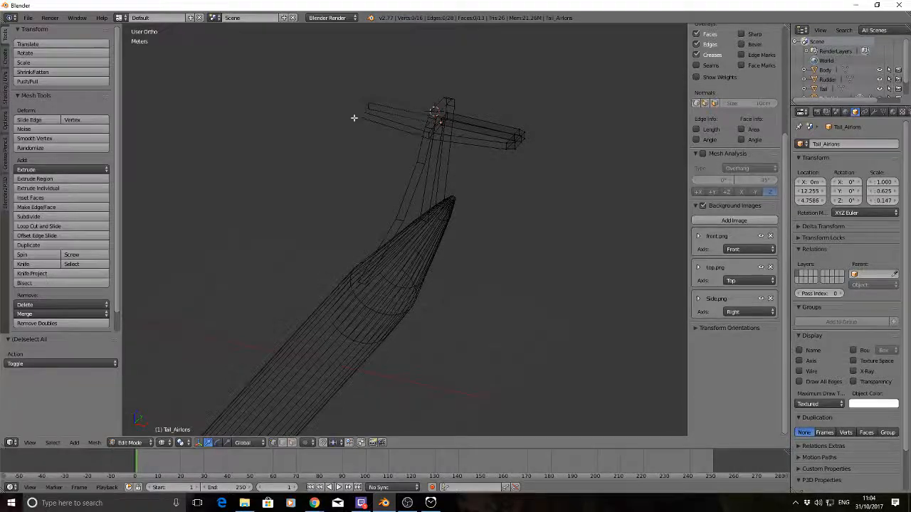
pyautogui.moveTo(354, 117); pyautogui.dragTo(381, 120, button='middle')
pyautogui.moveTo(458, 126)
pyautogui.mouseDown(button='middle')
pyautogui.moveTo(316, 163)
pyautogui.moveTo(361, 138)
pyautogui.moveTo(296, 186)
pyautogui.moveTo(264, 163)
pyautogui.mouseUp(button='middle')
pyautogui.press('z')
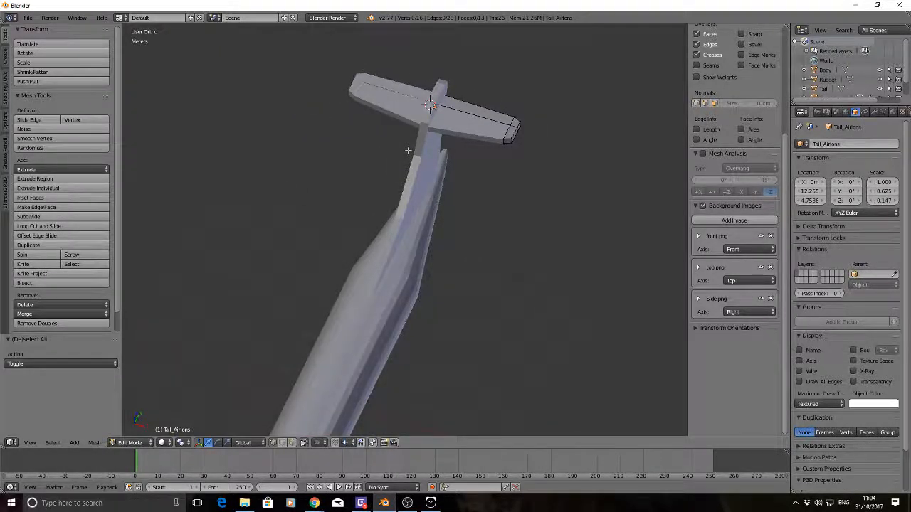
pyautogui.press('Tab')
pyautogui.moveTo(393, 148); pyautogui.dragTo(276, 168, button='middle')
# Apply the Mirror modifiers of Tail_Wing and Tail_Airlons
pyautogui.rightClick(301, 164)
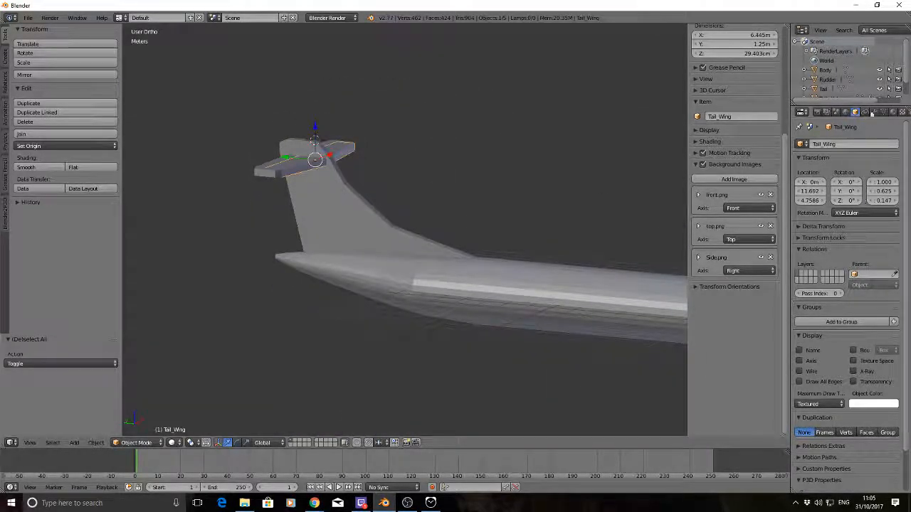
pyautogui.click(877, 112)
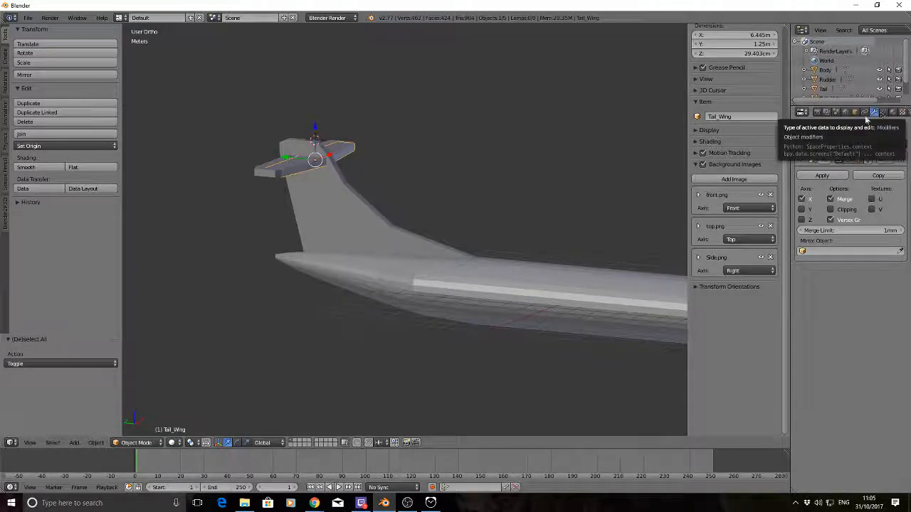
pyautogui.click(822, 175)
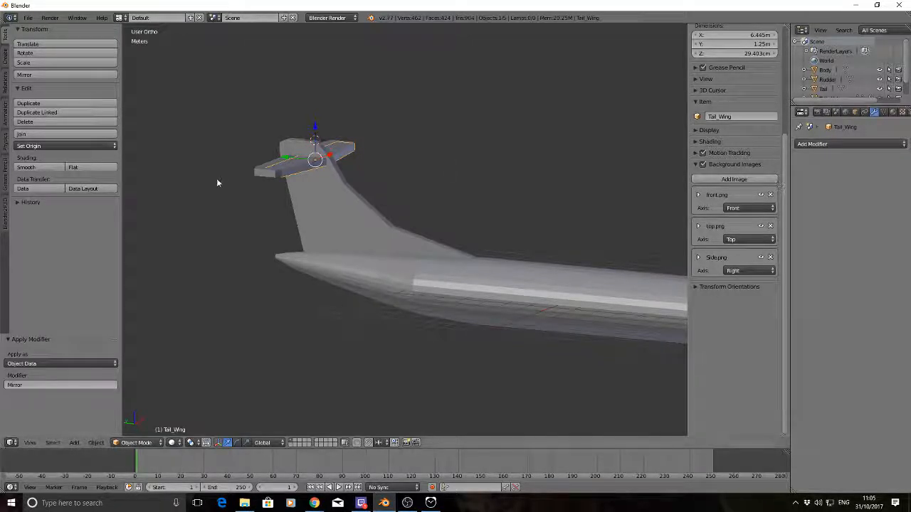
pyautogui.rightClick(263, 175)
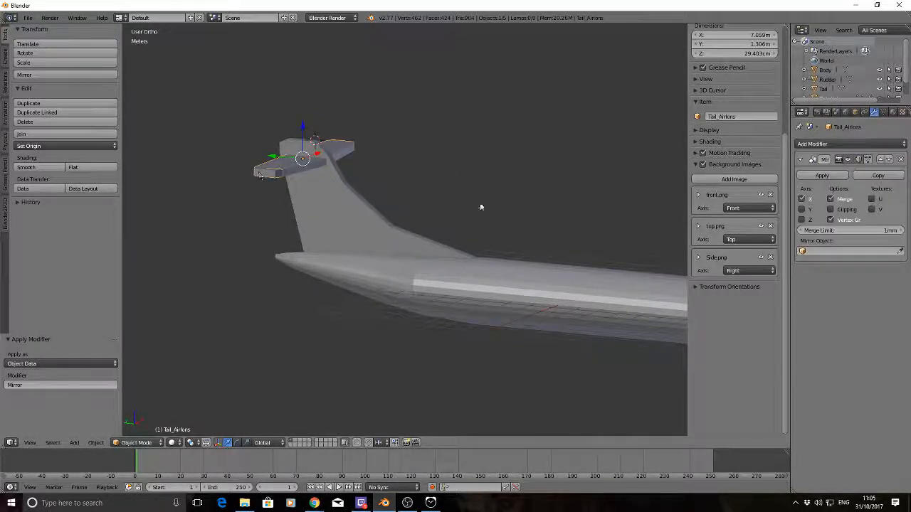
pyautogui.click(822, 176)
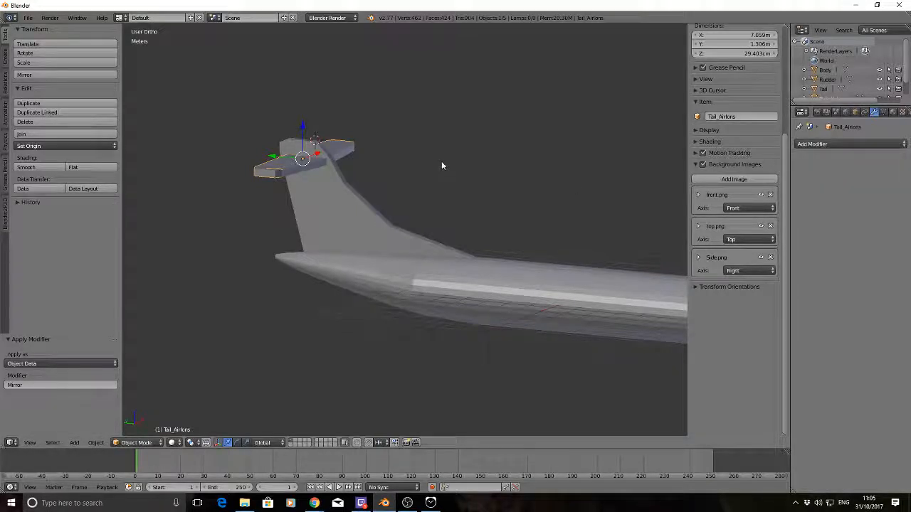
# Inspect the mirrored Tail_Airlons mesh in Edit Mode and the whole aircraft in Object Mode with everything deselected
pyautogui.press('Tab')
pyautogui.moveTo(458, 102); pyautogui.dragTo(329, 95, button='middle')
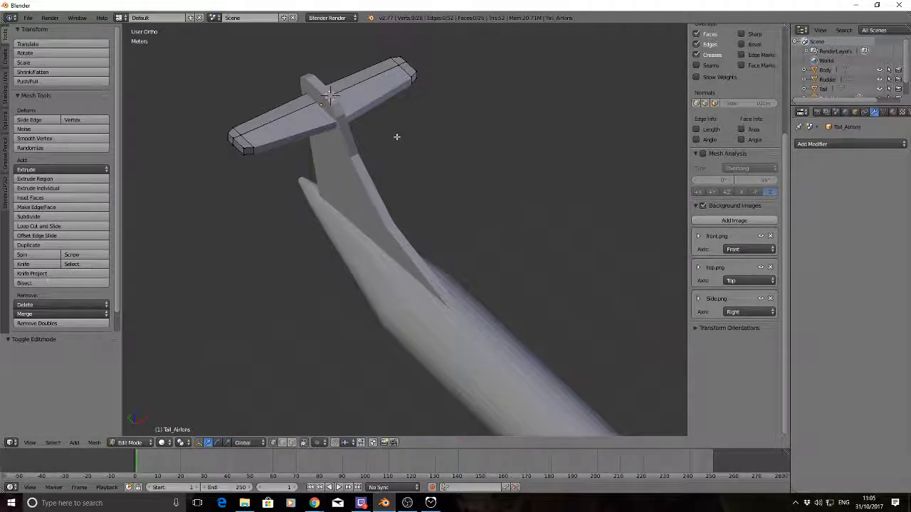
pyautogui.press('Tab')
pyautogui.press('a')
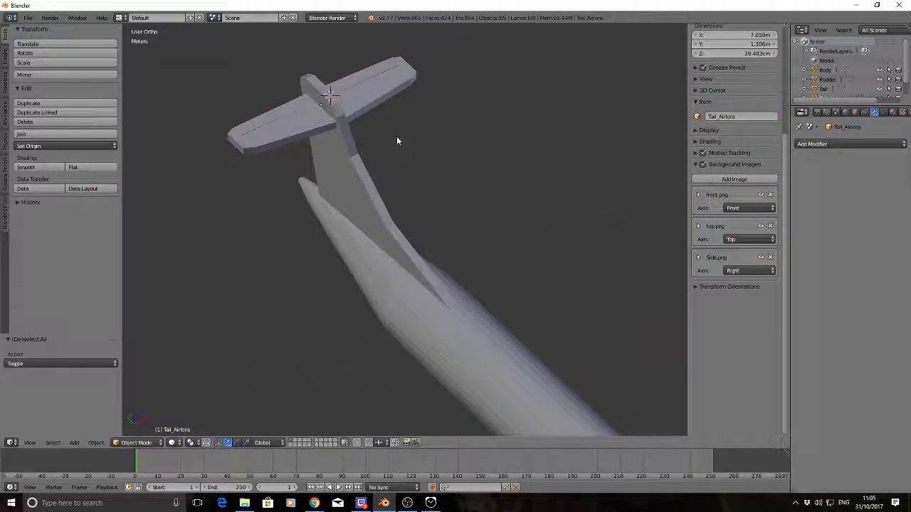
pyautogui.scroll(-5, 482, 178)
pyautogui.moveTo(482, 202); pyautogui.dragTo(390, 179, button='middle')
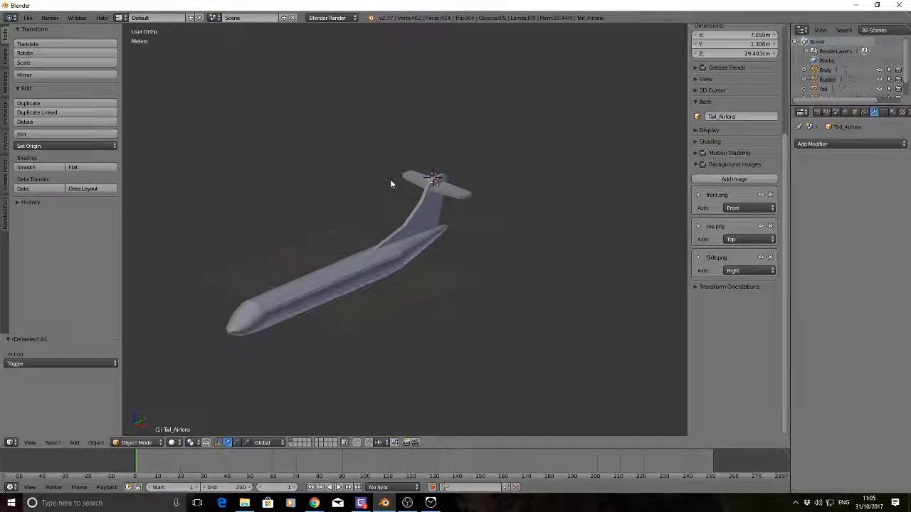
pyautogui.moveTo(390, 179); pyautogui.dragTo(396, 179, button='middle')
# Place the 3D cursor at the main wing's centre, using the front drawing for height and the top drawing for the fore-aft position
pyautogui.press('KP_1')
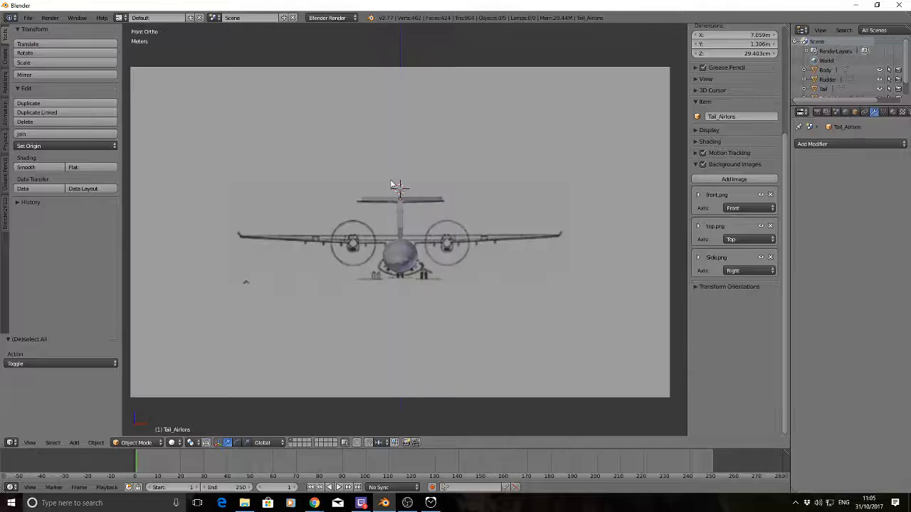
pyautogui.click(400, 238)
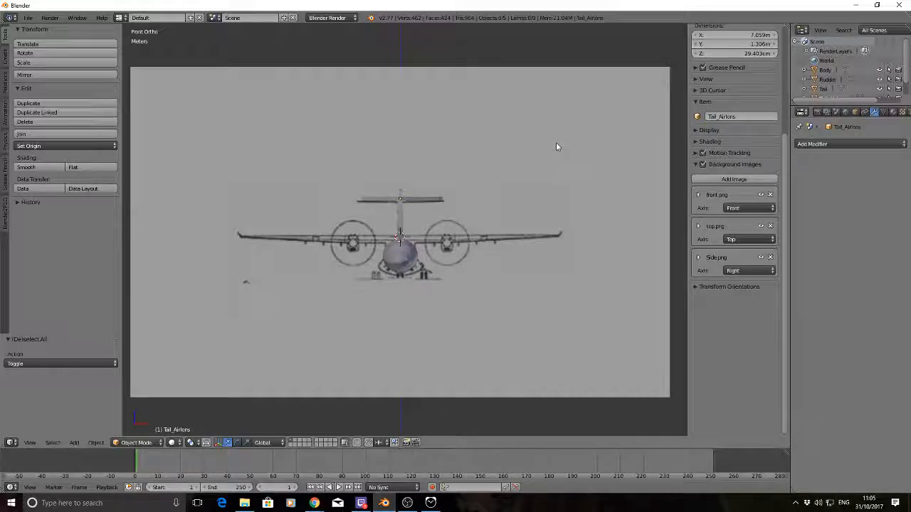
pyautogui.moveTo(555, 146); pyautogui.dragTo(492, 240, button='middle')
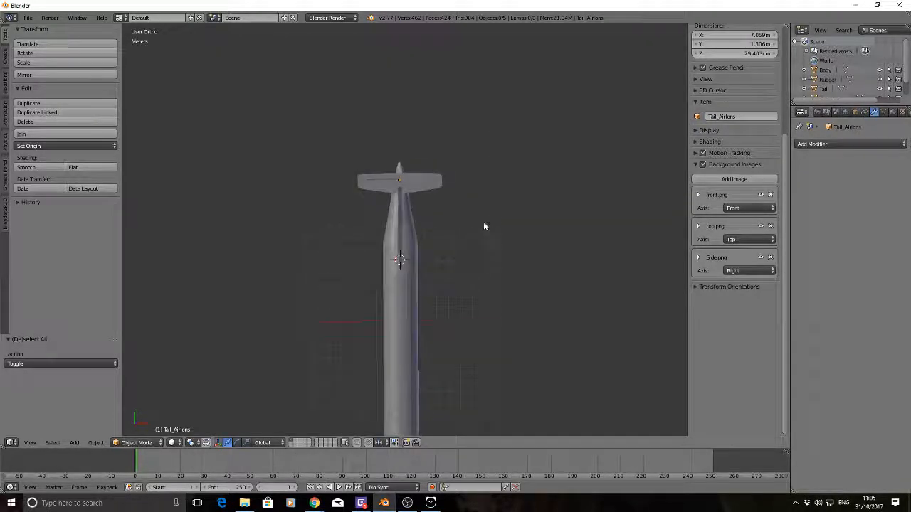
pyautogui.press('KP_7')
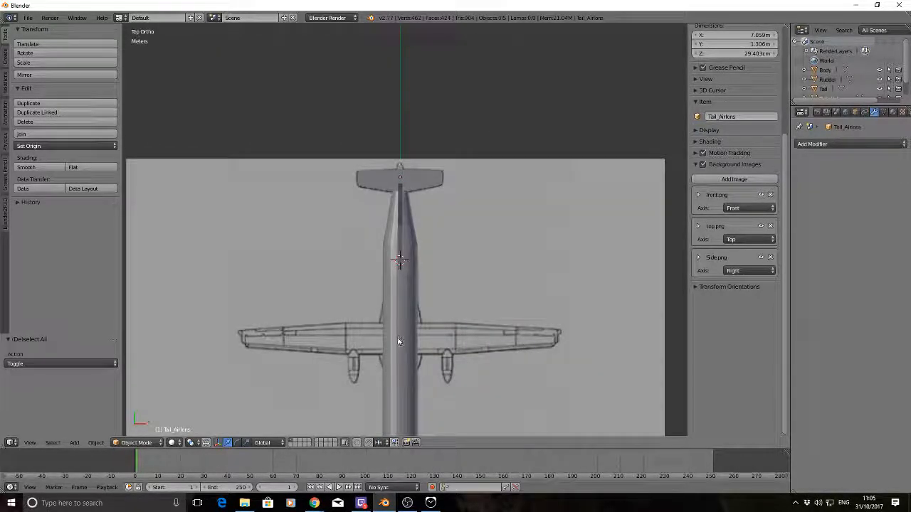
pyautogui.press('KP_1')
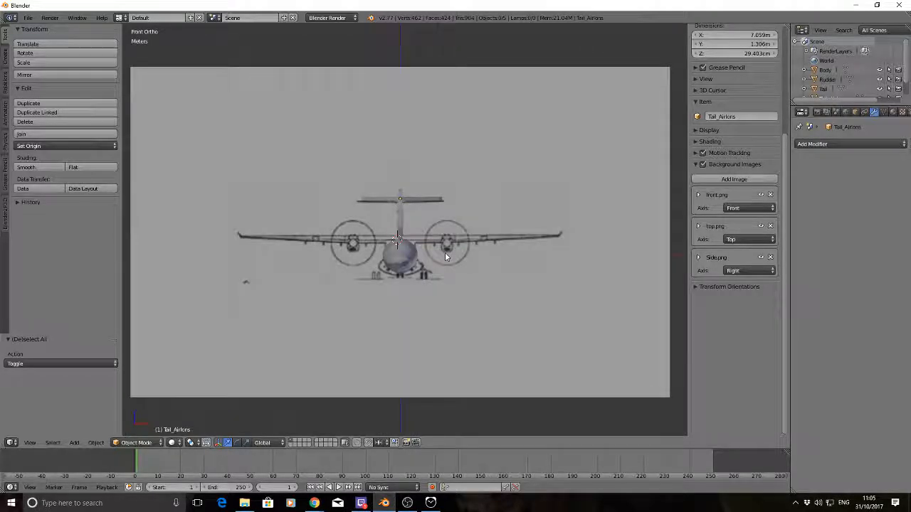
pyautogui.press('KP_7')
pyautogui.press('KP_1')
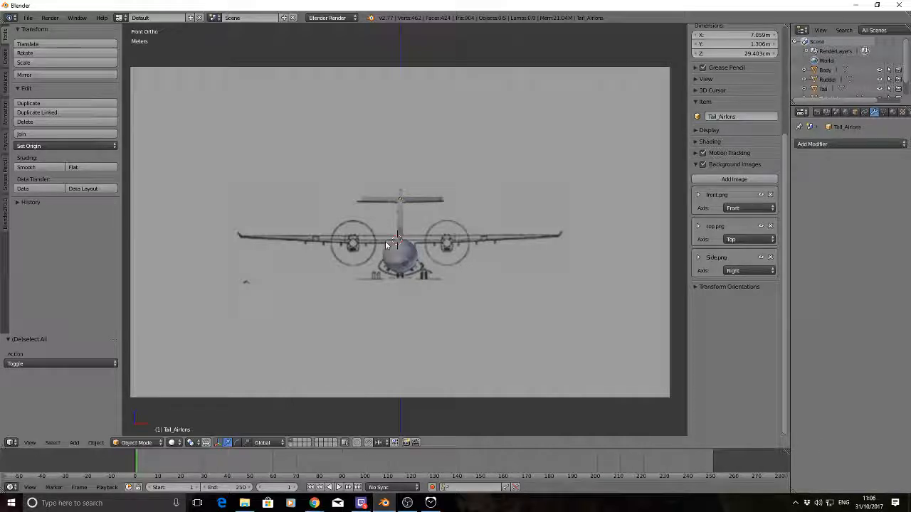
pyautogui.scroll(4, 387, 244)
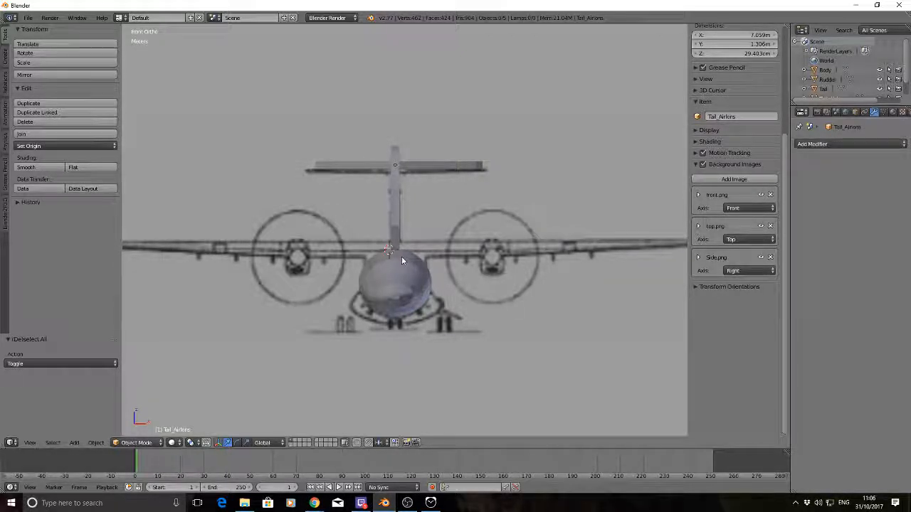
pyautogui.press('KP_7')
pyautogui.scroll(-3, 393, 268)
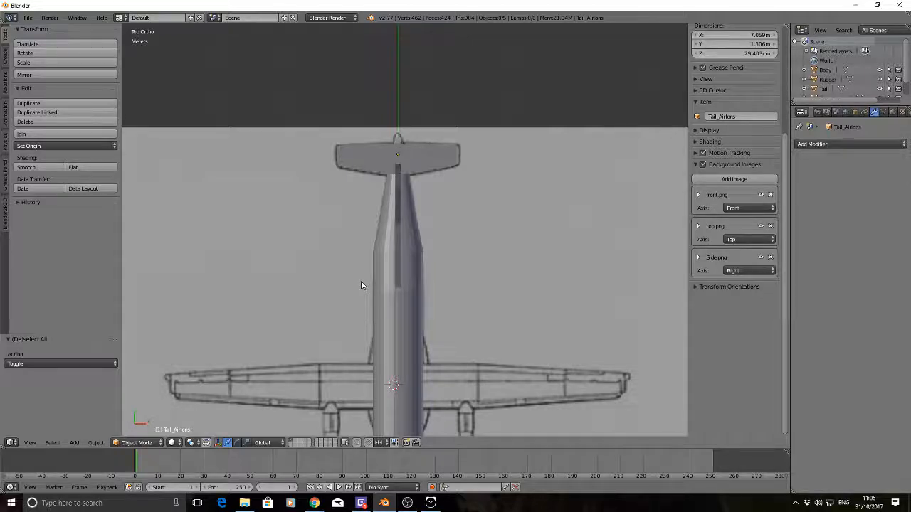
# Add a cube at the 3D cursor and, in wireframe front view, scale it along Z to about 63 cm
pyautogui.press('KP_1')
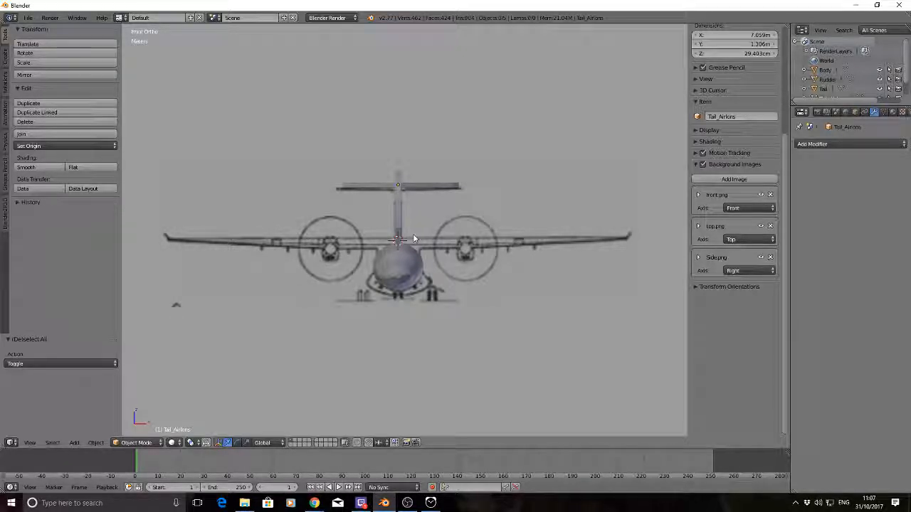
pyautogui.hotkey('shift', 'a')
pyautogui.moveTo(414, 236)
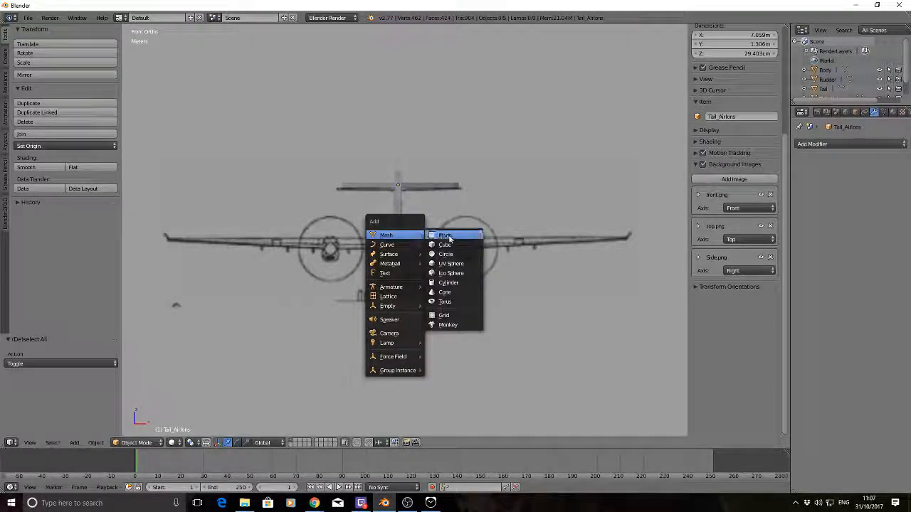
pyautogui.click(448, 244)
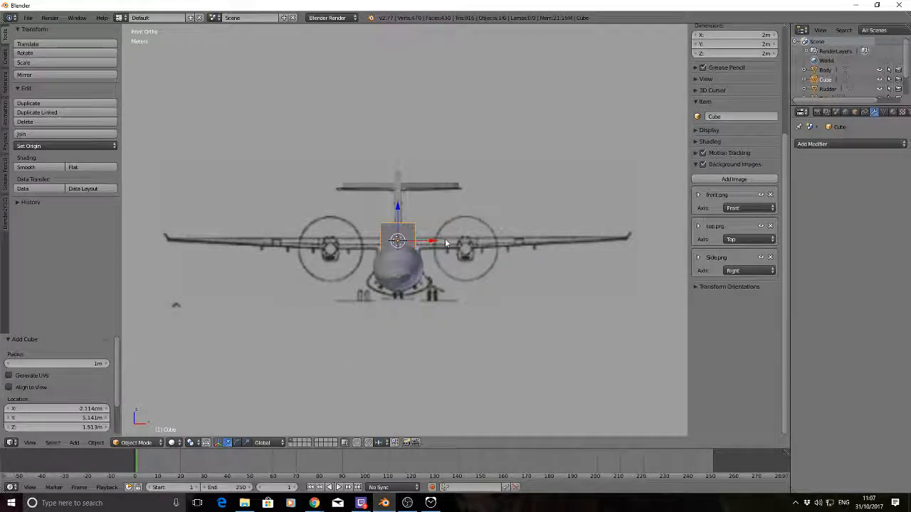
pyautogui.press('z')
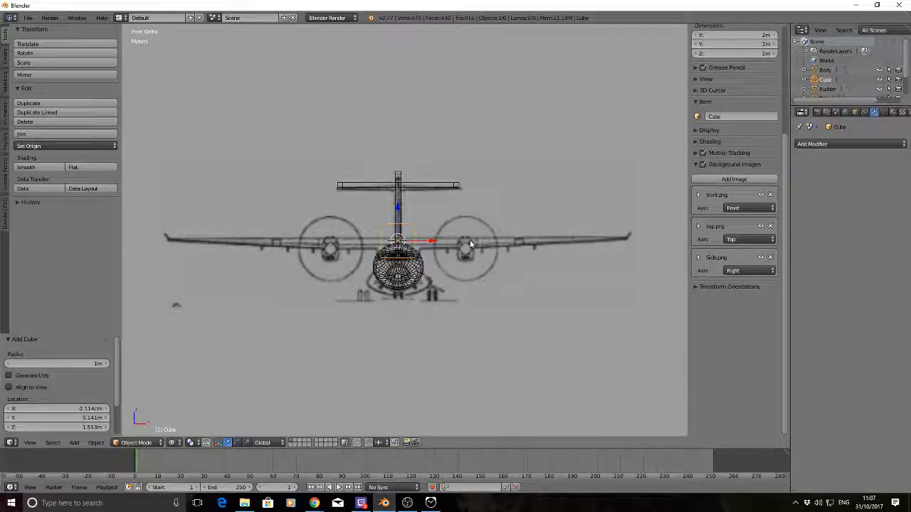
pyautogui.press('s')
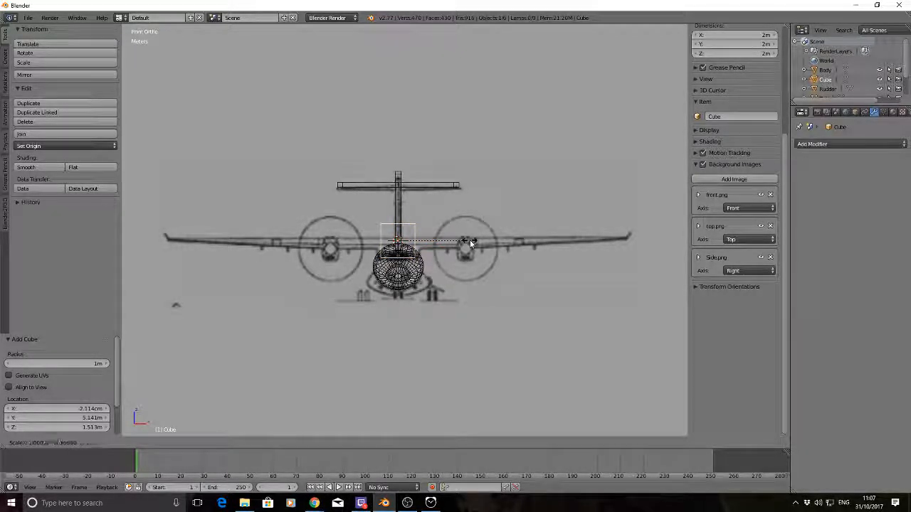
pyautogui.press('z')
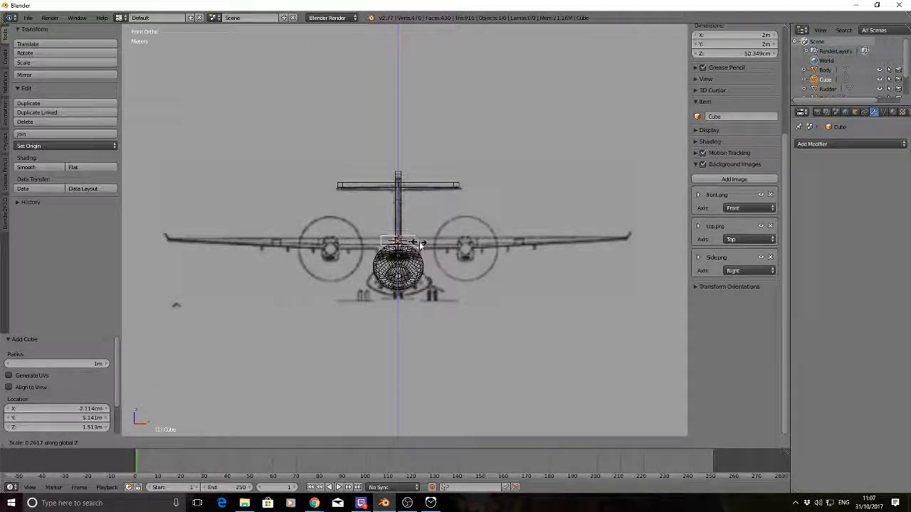
pyautogui.click(423, 243)
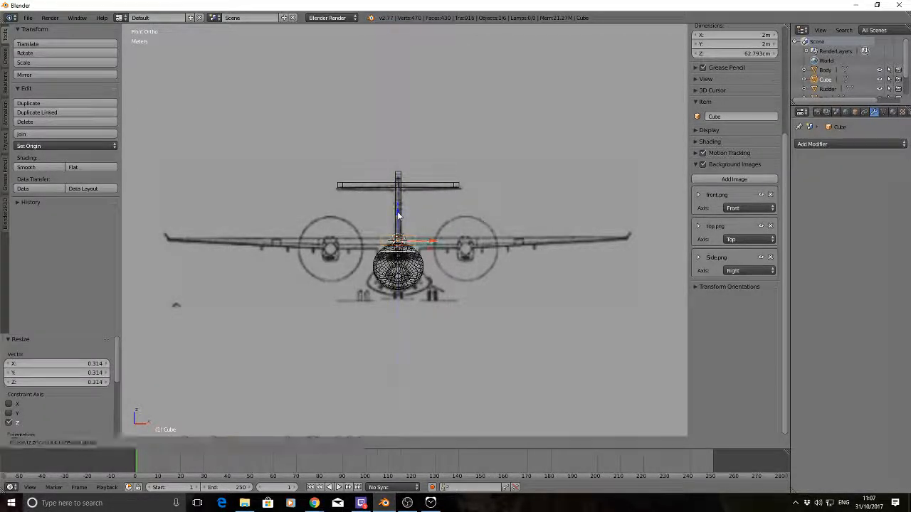
# Lower the cube about 19 cm to the wing's height and shift it about 36 cm along X
pyautogui.press('g')
pyautogui.press('z')
pyautogui.click(398, 212)
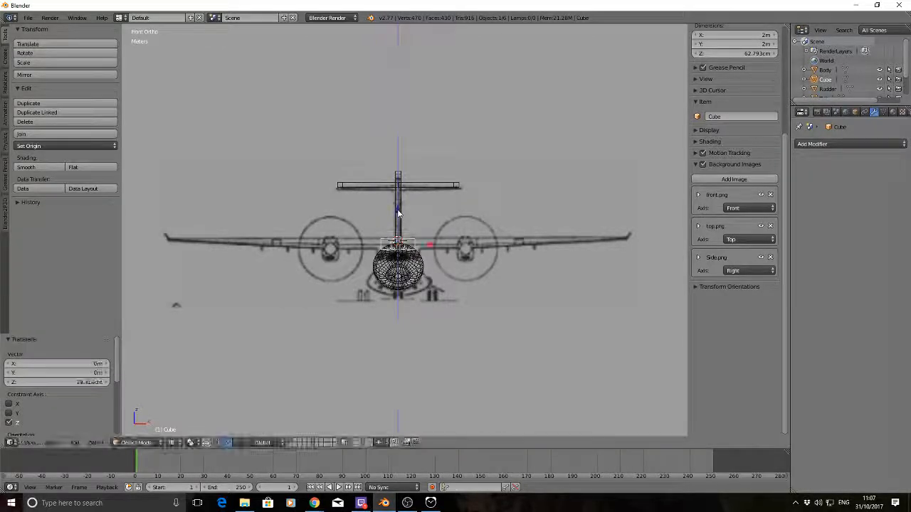
pyautogui.press('g')
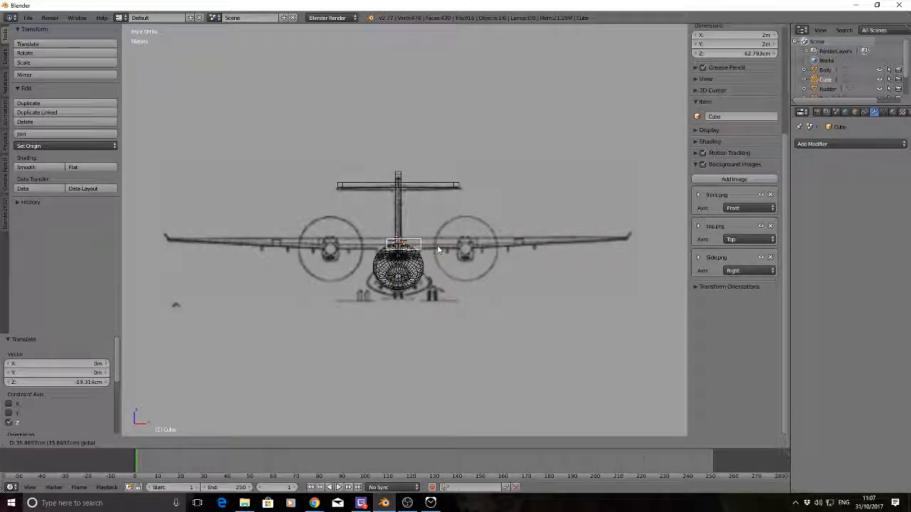
pyautogui.click(437, 245)
# Flatten the cube to about 48 cm along Z and raise it about 5.5 cm to match the drawn wing thickness
pyautogui.press('s')
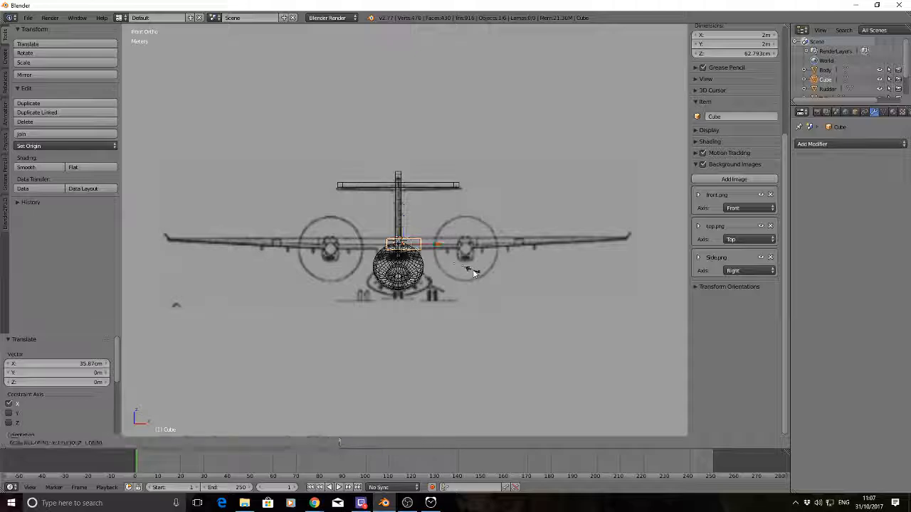
pyautogui.press('z')
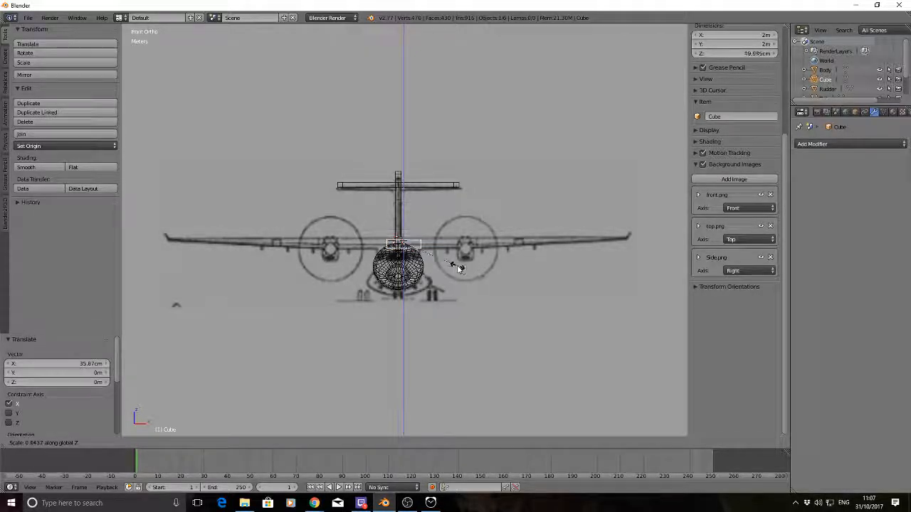
pyautogui.click(459, 269)
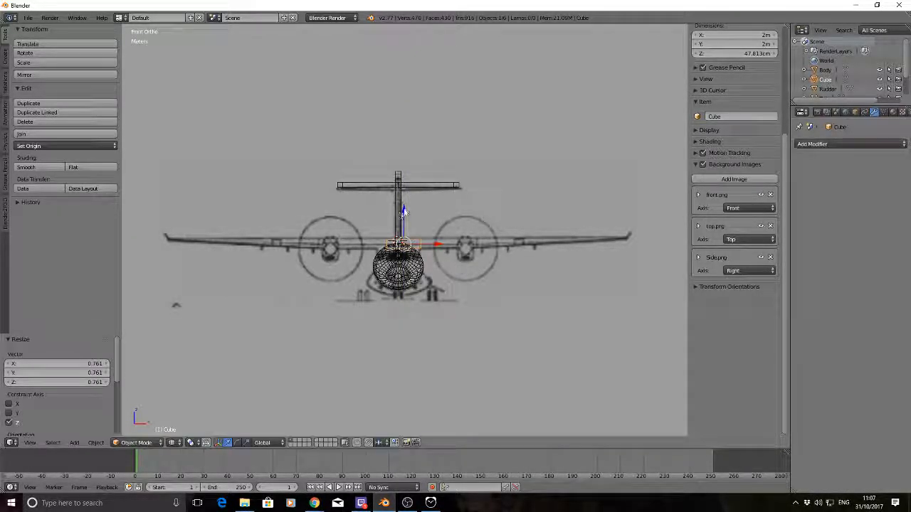
pyautogui.press('g')
pyautogui.press('z')
pyautogui.click(403, 208)
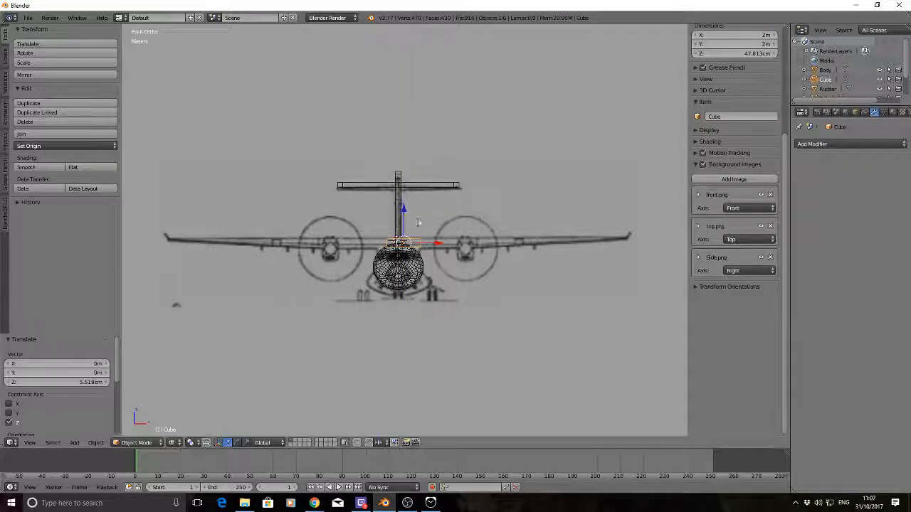
# Move the flattened cube about 33 cm back along X to centre it over the fuselage
pyautogui.press('g')
pyautogui.press('x')
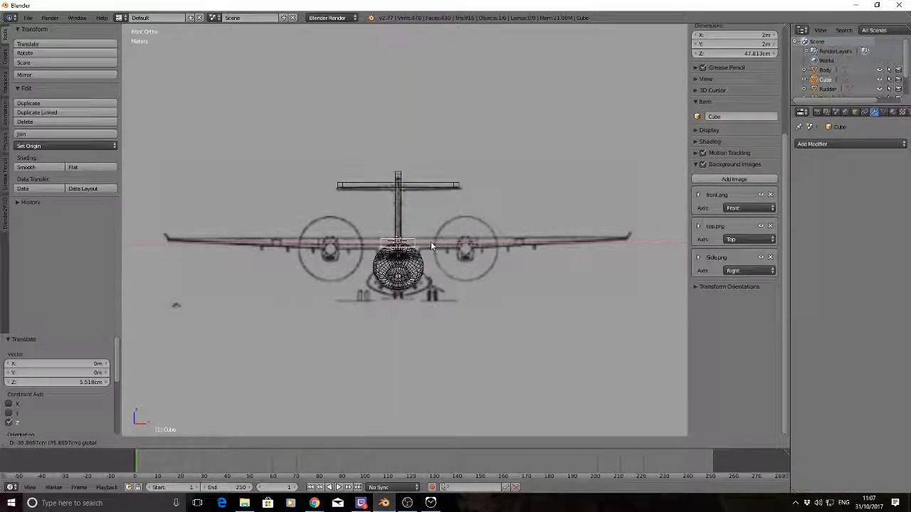
pyautogui.click(428, 244)
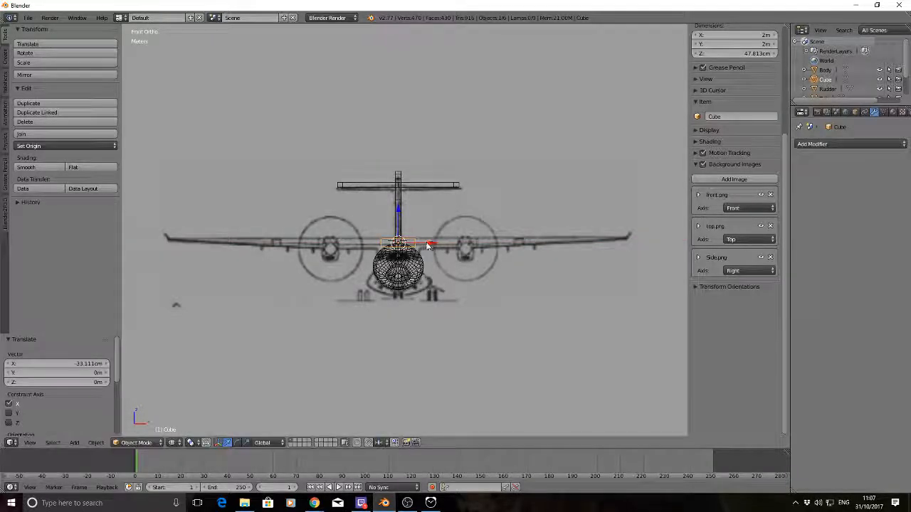
# Cut a centred vertical edge loop through the cube in Edit Mode, splitting it into two halves along X
pyautogui.scroll(3, 428, 244)
pyautogui.press('Tab')
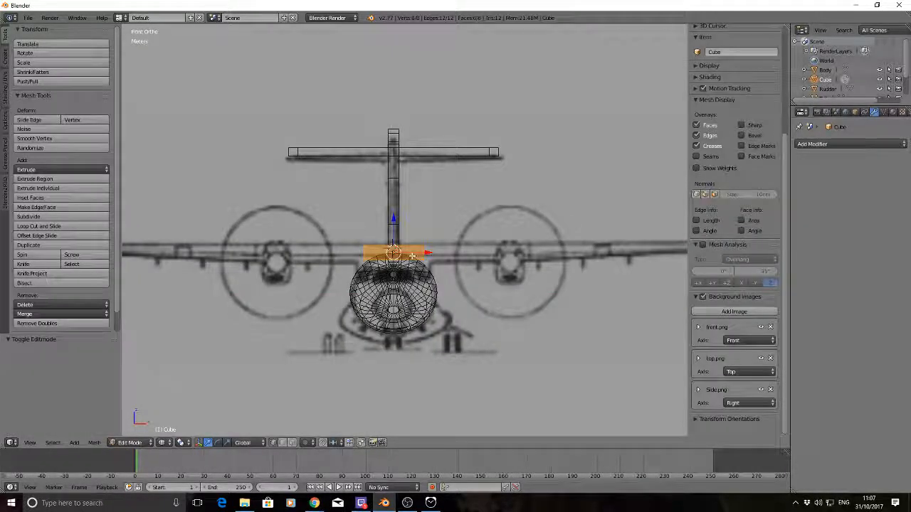
pyautogui.press('a')
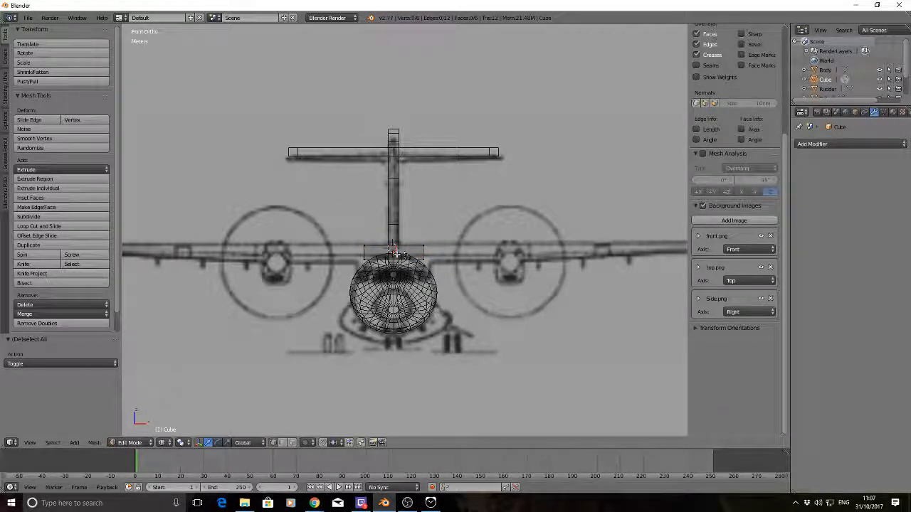
pyautogui.hotkey('ctrl', 'r')
pyautogui.click(396, 252)
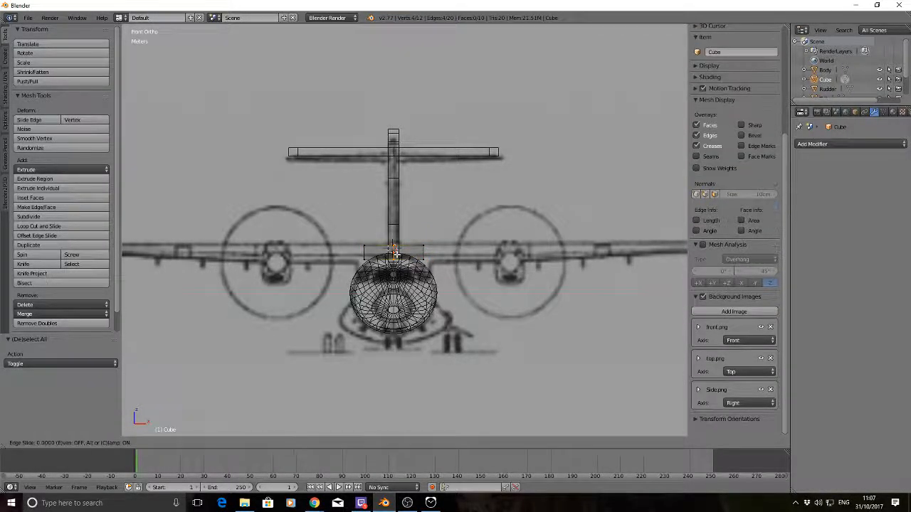
pyautogui.click(393, 251)
pyautogui.press('a')
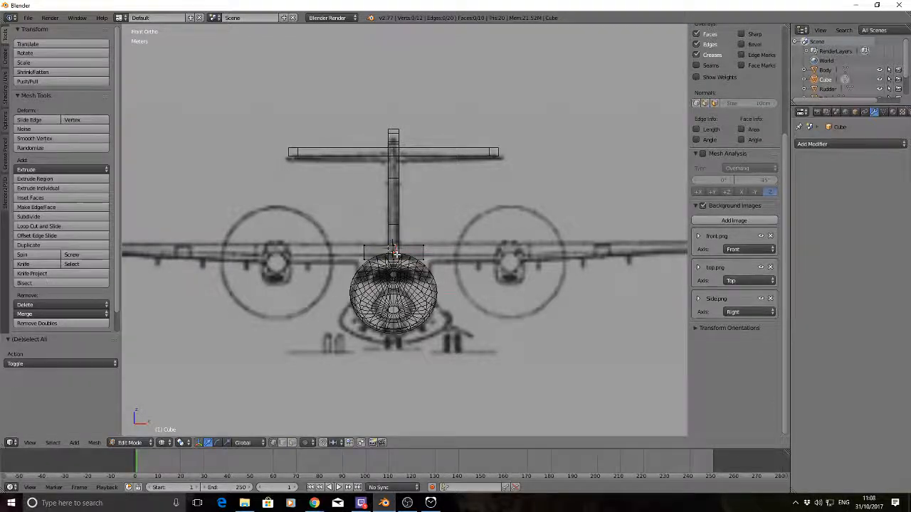
# Delete the end vertices of the cube's negative X half
pyautogui.rightClick(367, 267)
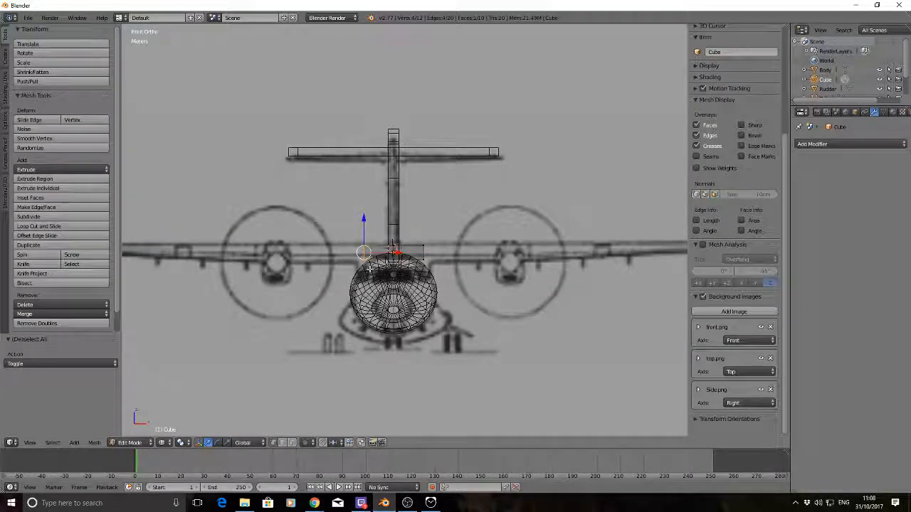
pyautogui.press('x')
pyautogui.click(369, 268)
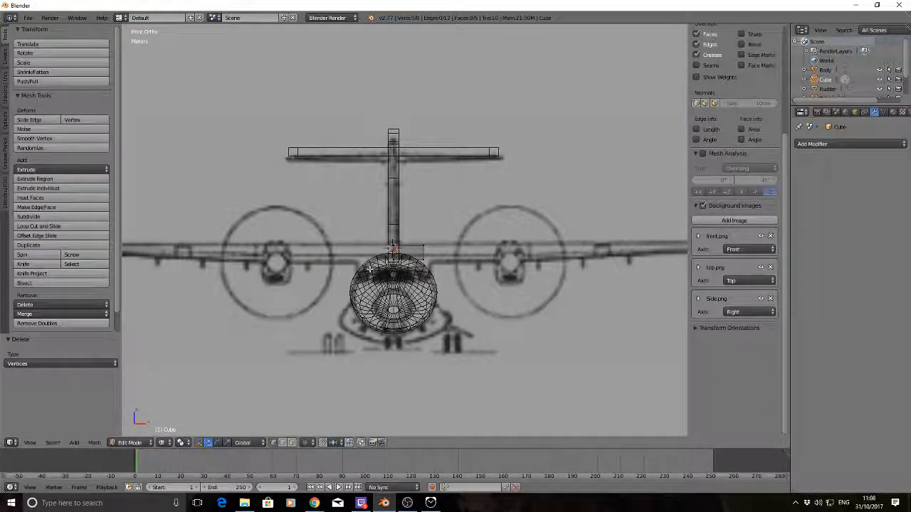
# Add a Mirror modifier on the X axis to the remaining half of the cube in Object Mode
pyautogui.press('Tab')
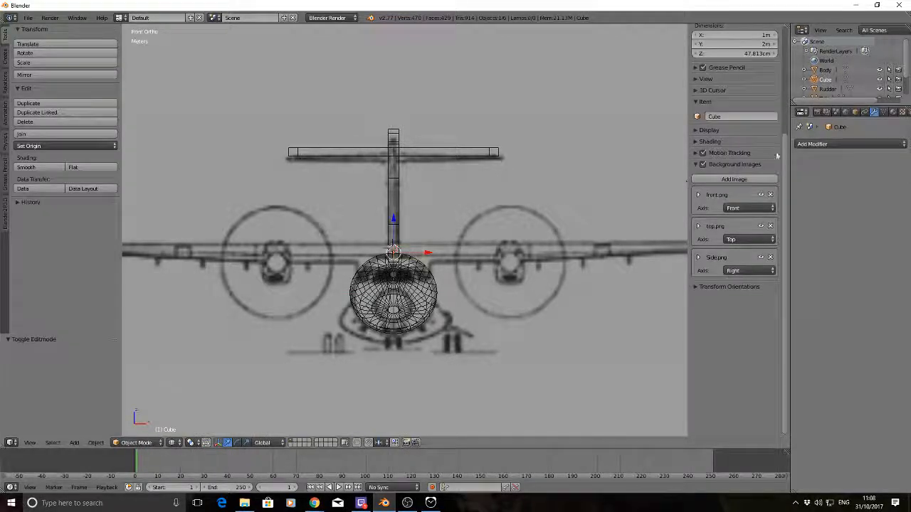
pyautogui.click(859, 143)
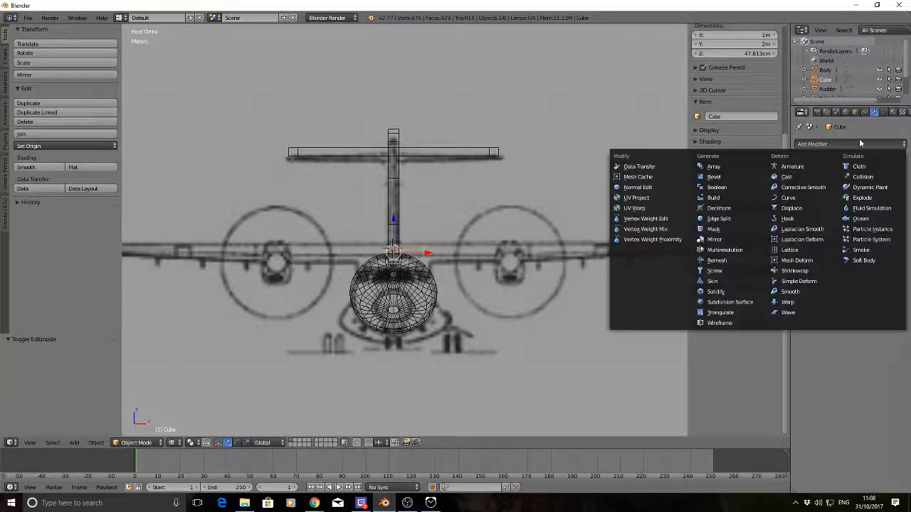
pyautogui.click(714, 239)
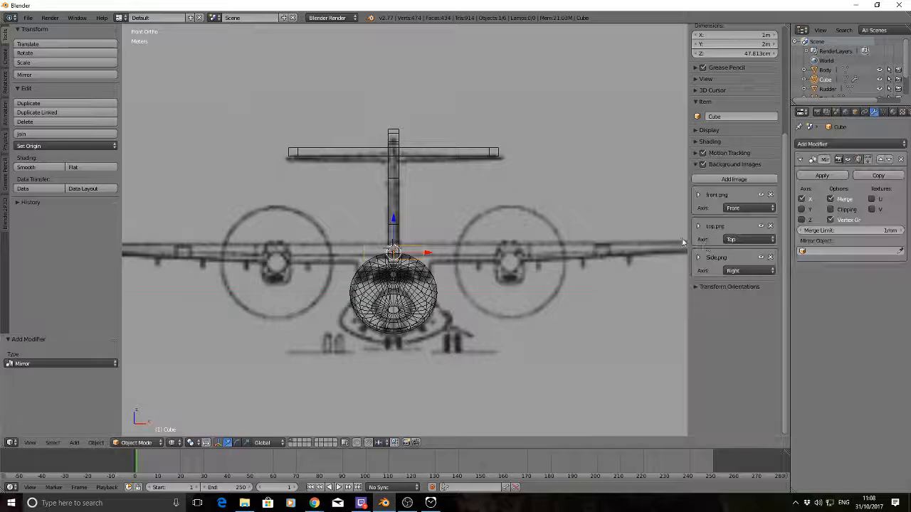
# Extrude the half-cube's outer end face about 12.33 m along X to the wing tip in the front drawing
pyautogui.press('Tab')
pyautogui.scroll(-1, 491, 226)
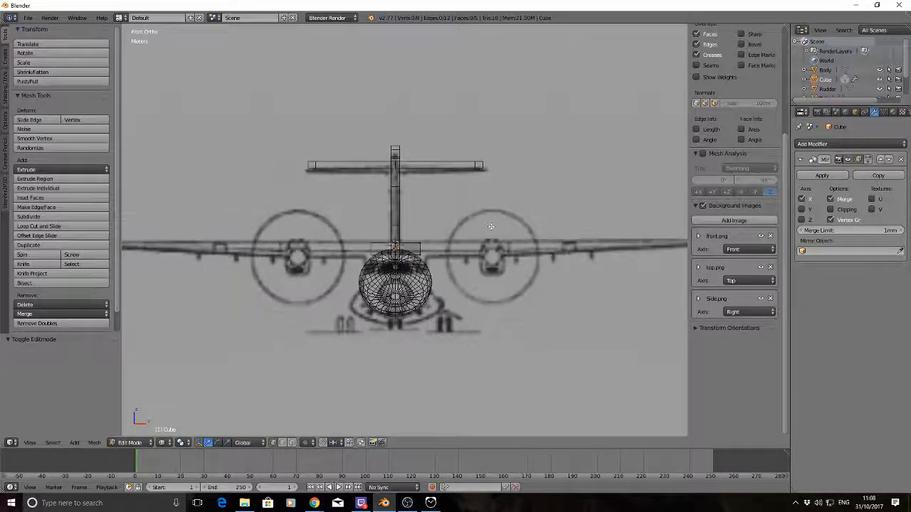
pyautogui.scroll(-2, 491, 226)
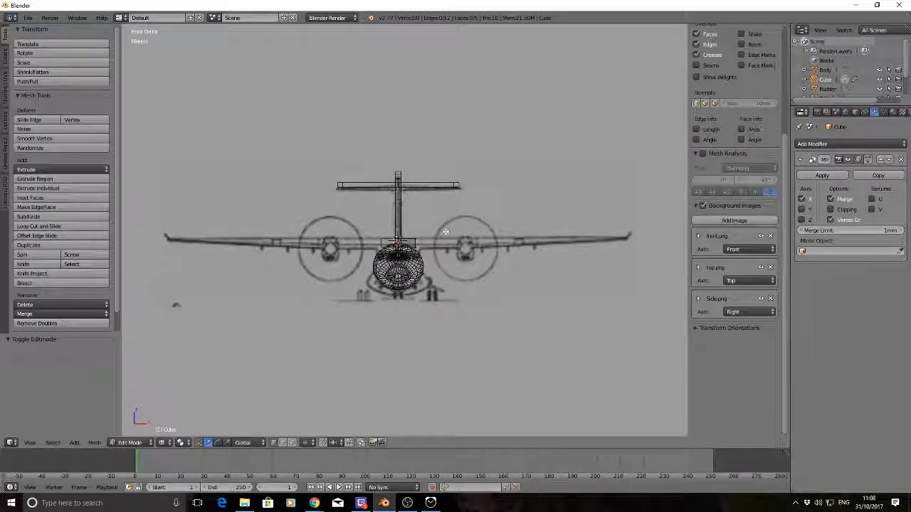
pyautogui.rightClick(420, 260)
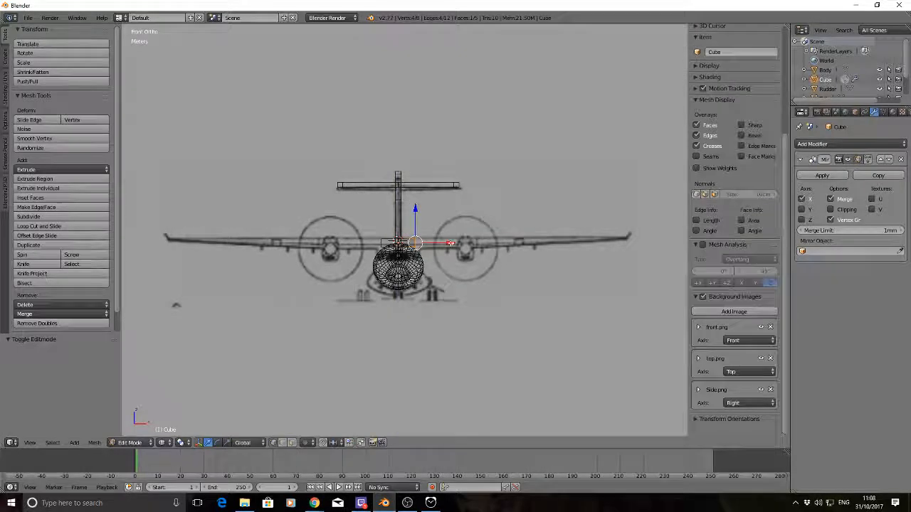
pyautogui.press('e')
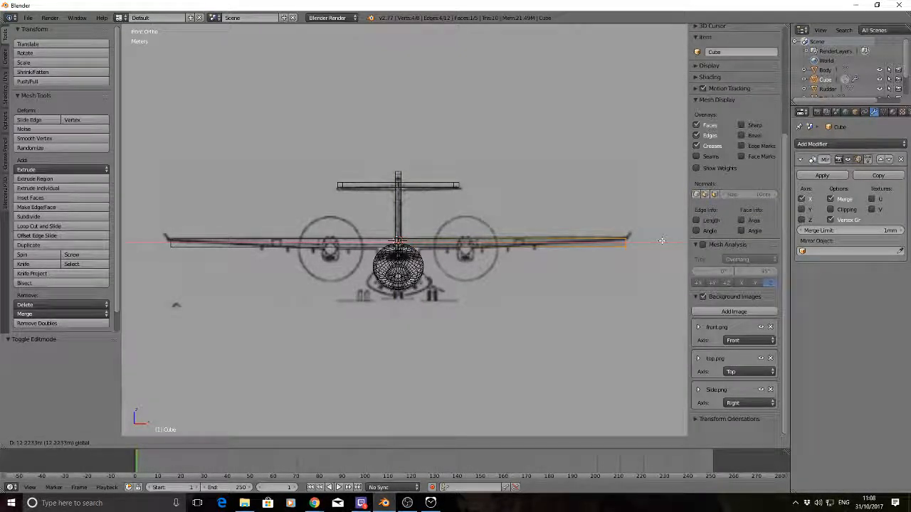
pyautogui.click(662, 242)
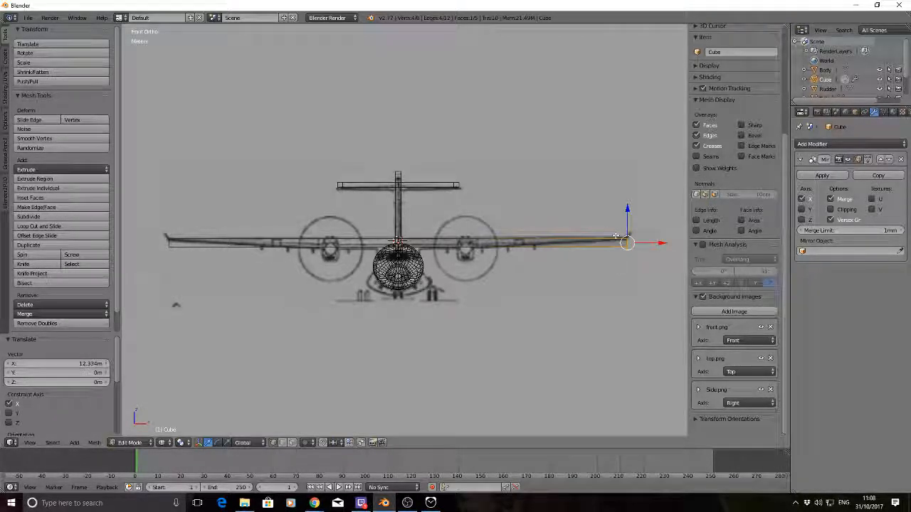
# Raise the wing's tip face about 11 cm along Z to follow the drawn wing, leaving everything deselected
pyautogui.hotkey('alt', 'Tab')
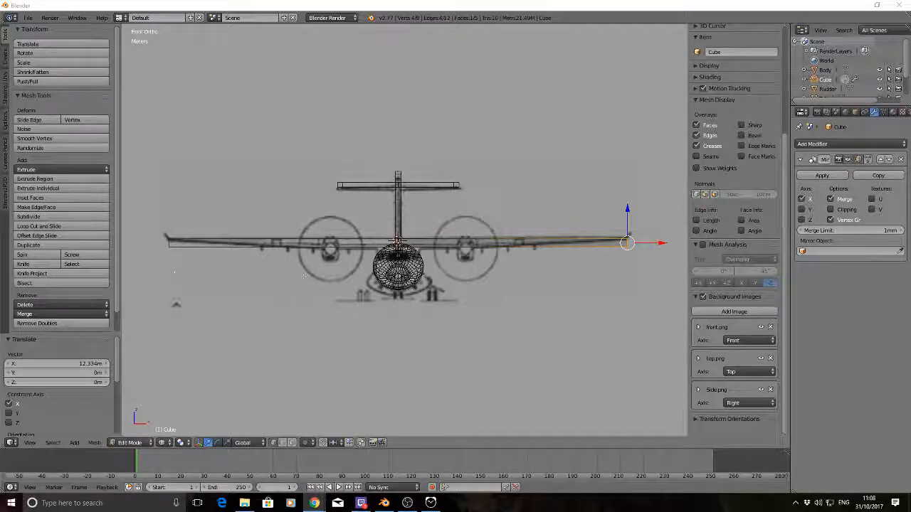
pyautogui.click(627, 208)
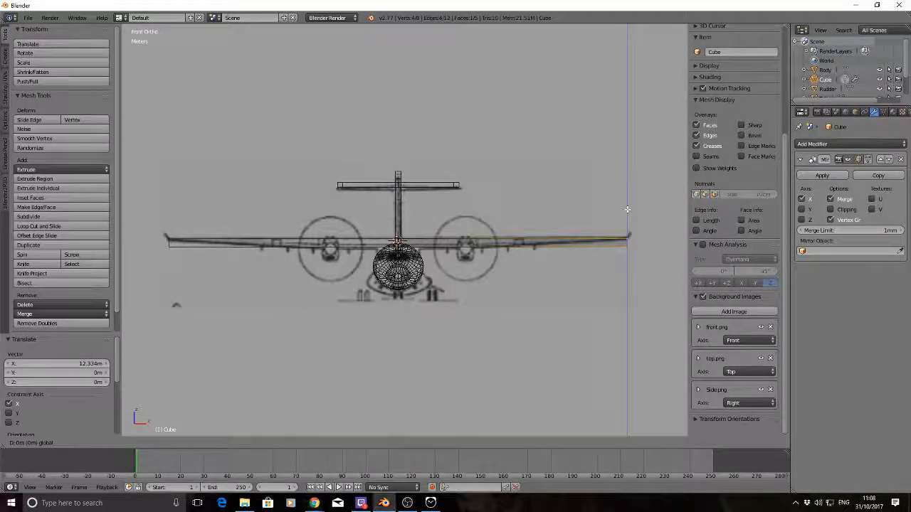
pyautogui.moveTo(627, 210); pyautogui.dragTo(628, 208)
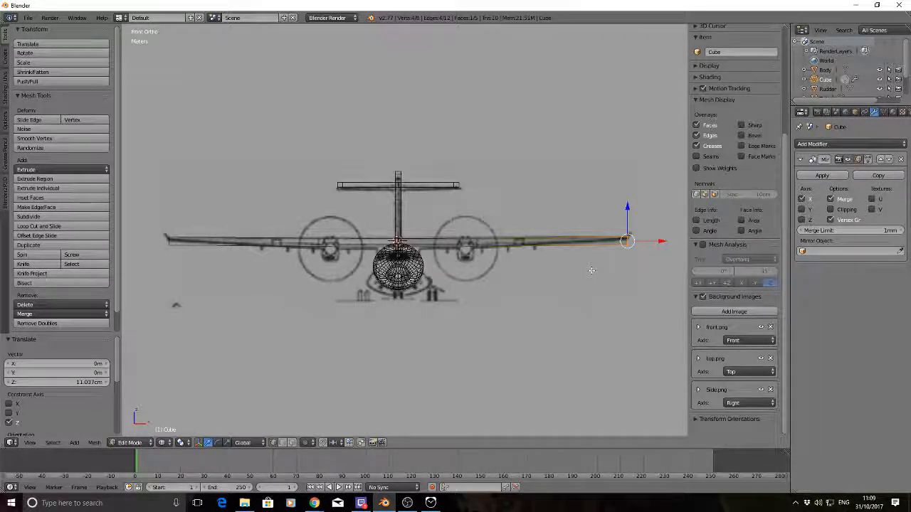
pyautogui.press('a')
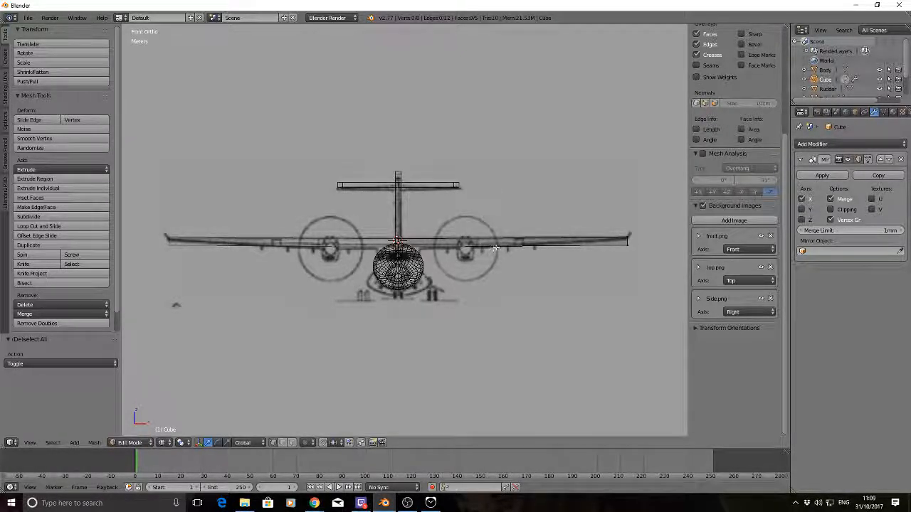
# Cut two edge loops across the half-wing, one just outboard of the engine and one about midway between it and the tip
pyautogui.hotkey('ctrl', 'r')
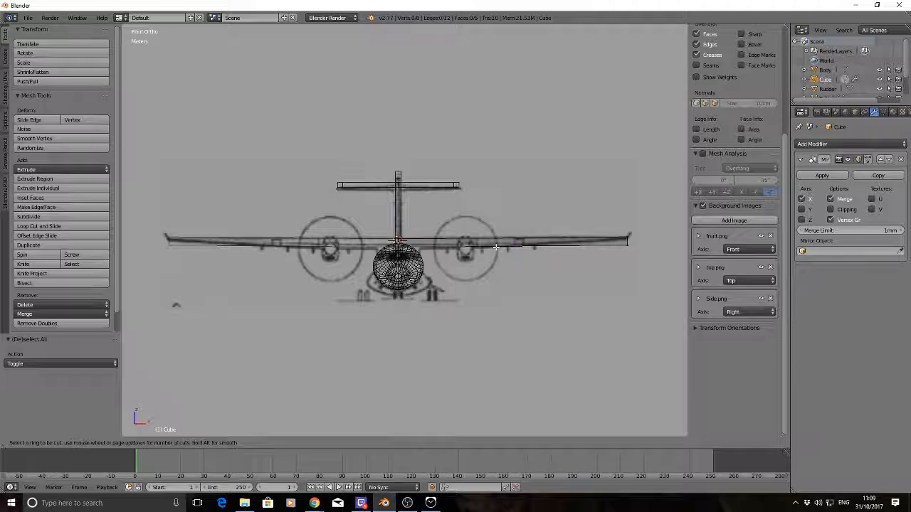
pyautogui.click(496, 247)
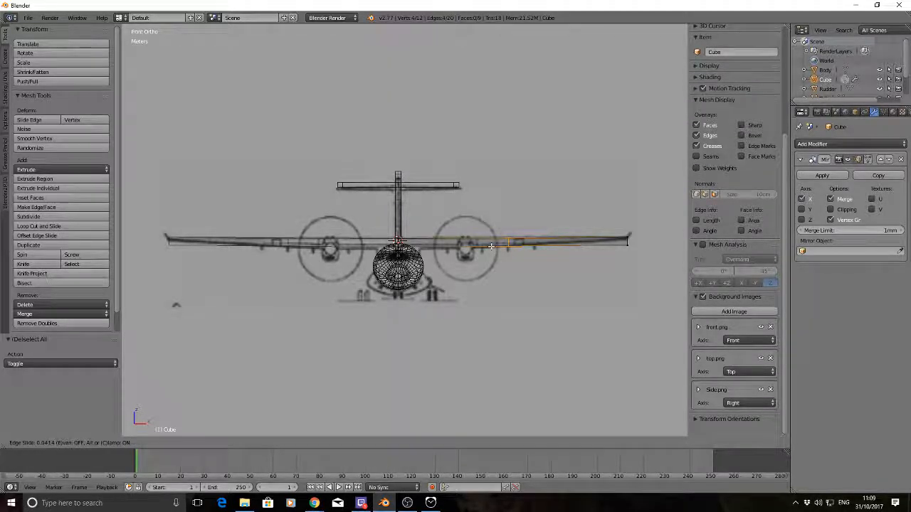
pyautogui.click(490, 246)
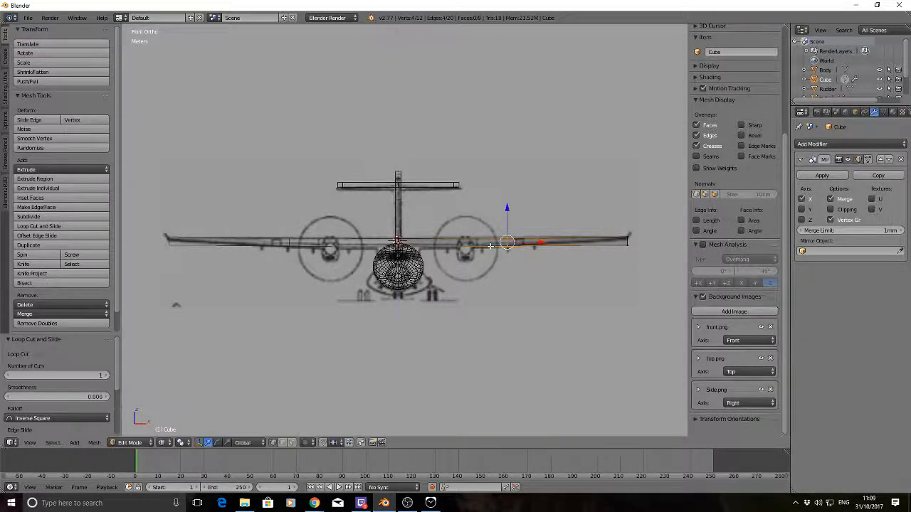
pyautogui.press('a')
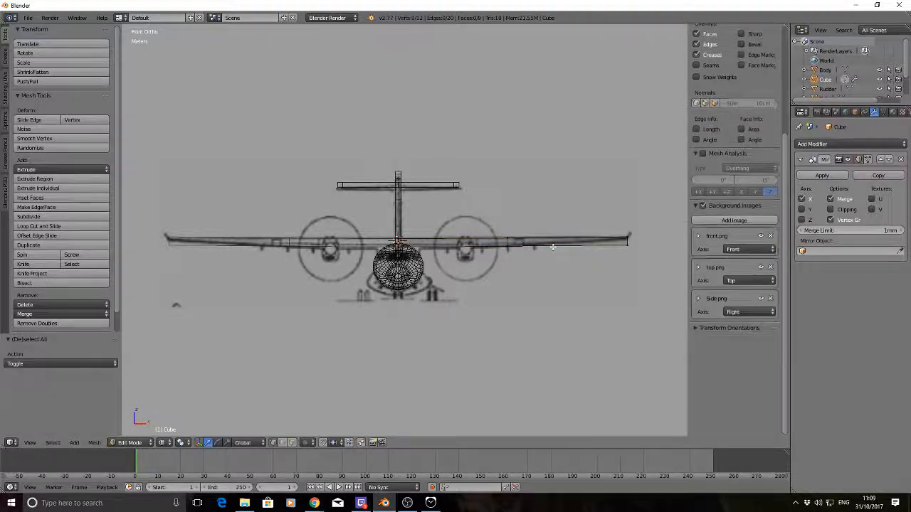
pyautogui.hotkey('ctrl', 'r')
pyautogui.click(568, 245)
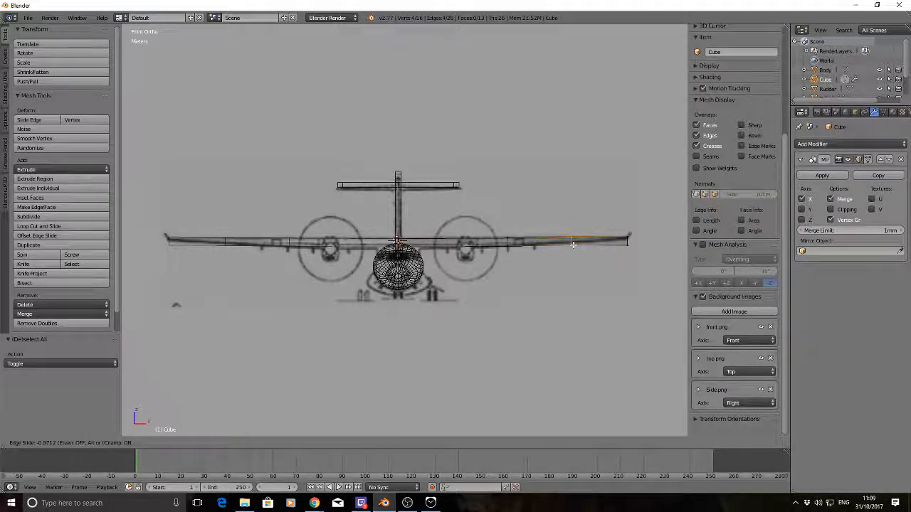
pyautogui.click(573, 245)
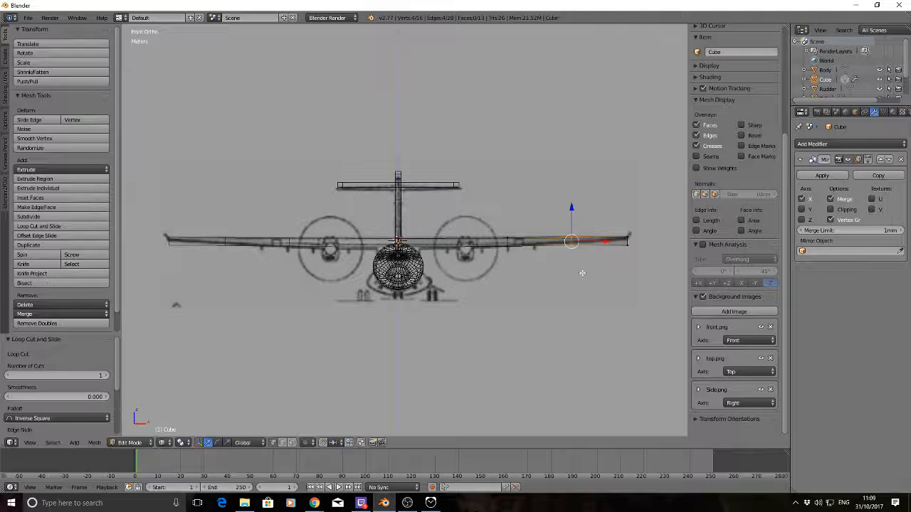
pyautogui.press('a')
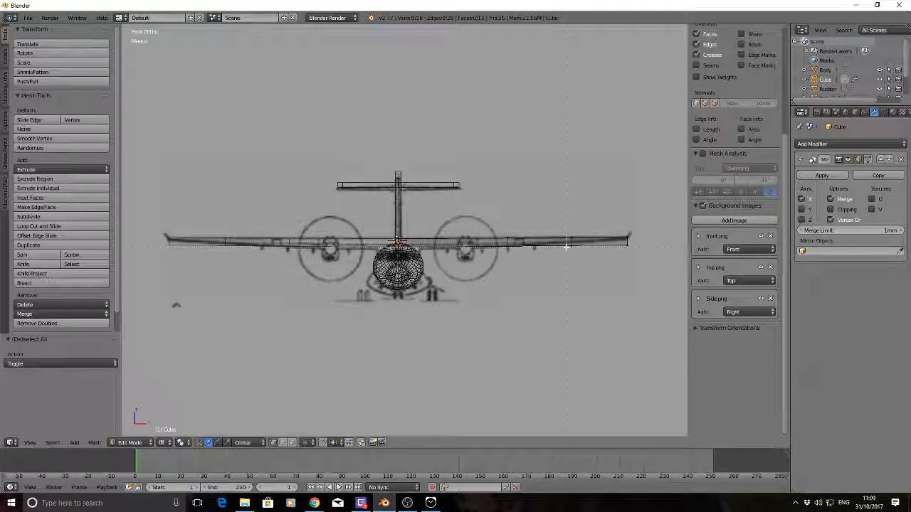
# Raise the lower edge of the outer loop along Z to match the wing's underside in the front drawing
pyautogui.rightClick(571, 246)
pyautogui.press('g')
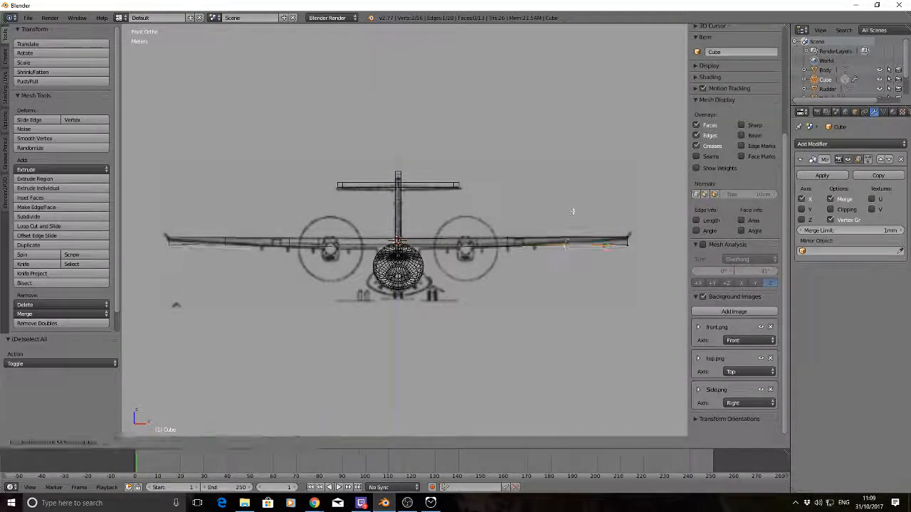
pyautogui.press('z')
pyautogui.click(575, 212)
pyautogui.press('a')
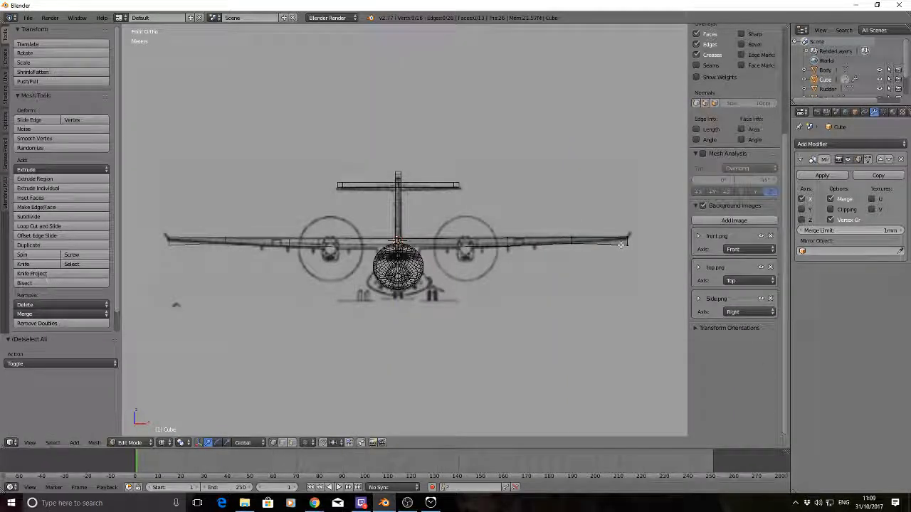
# Raise the wing tip's lower edge about 30 cm along Z to thin the tip as in the front drawing
pyautogui.press('b')
pyautogui.moveTo(633, 254); pyautogui.dragTo(621, 228)
pyautogui.press('g')
pyautogui.press('z')
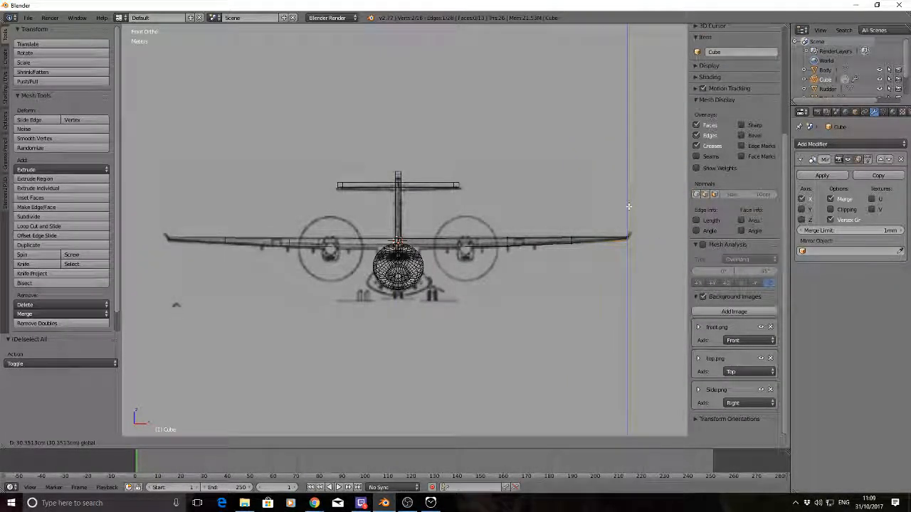
pyautogui.click(627, 205)
pyautogui.press('a')
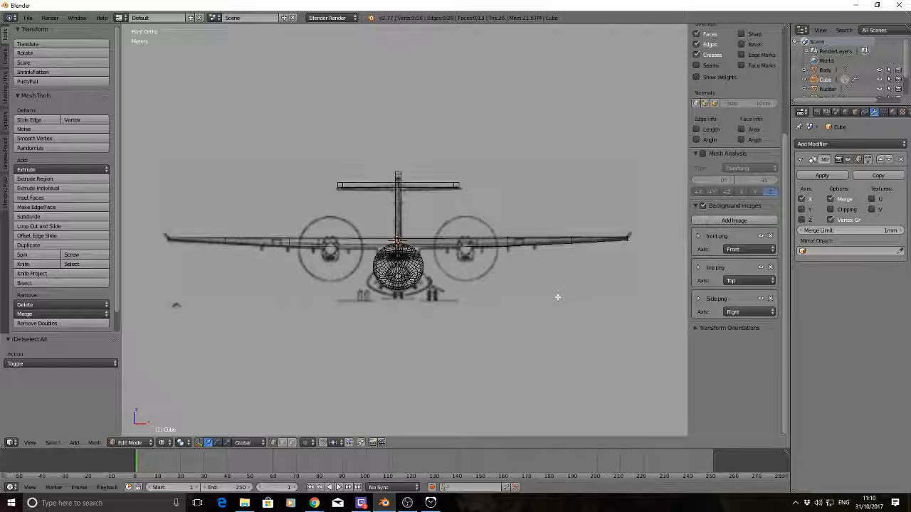
# In top view and Object Mode, move the wing about -6.465 m along Y onto the drawn main wing
pyautogui.press('KP_7')
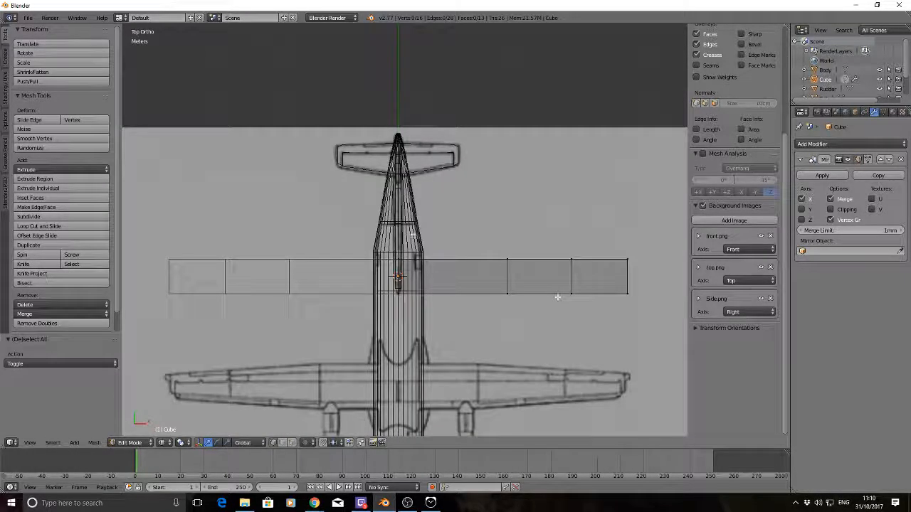
pyautogui.scroll(-2, 558, 297)
pyautogui.press('Tab')
pyautogui.scroll(-2, 436, 239)
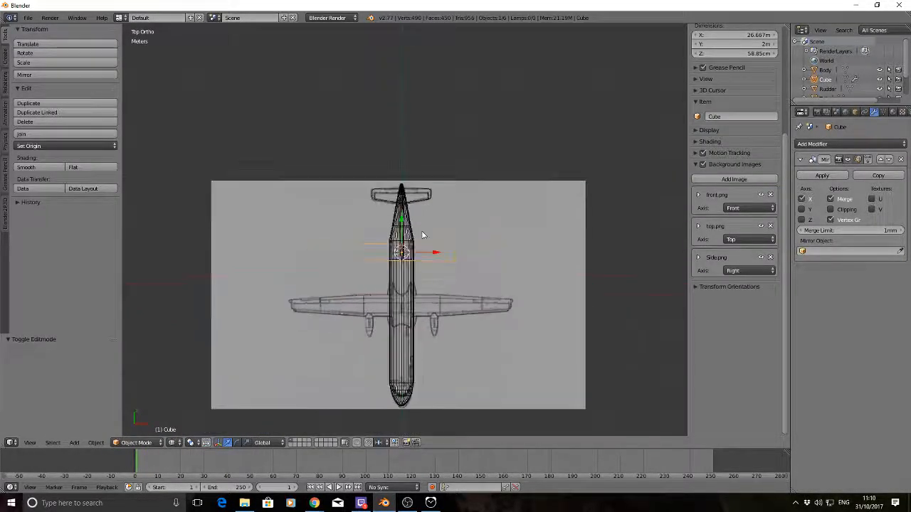
pyautogui.moveTo(403, 219); pyautogui.dragTo(407, 275)
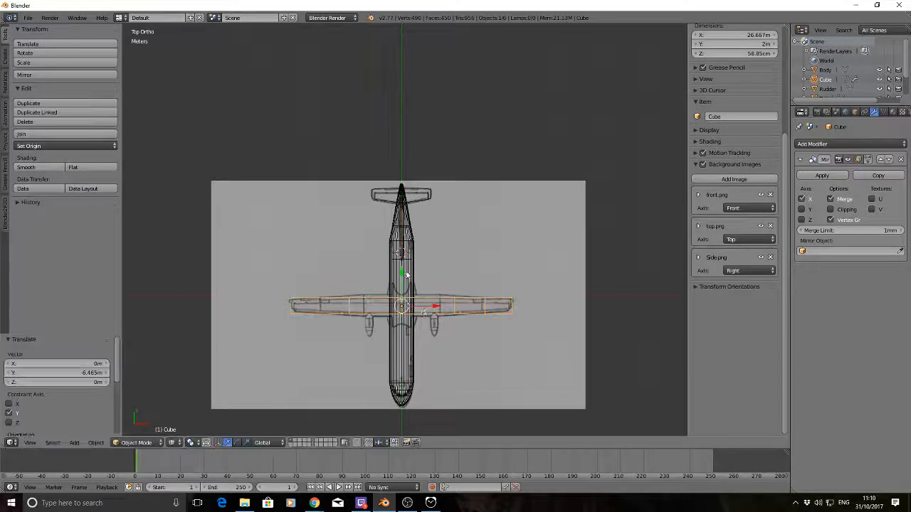
# Scale the wing by about 1.291 along Y and nudge it in Y to fit the drawn wing root
pyautogui.scroll(5, 420, 263)
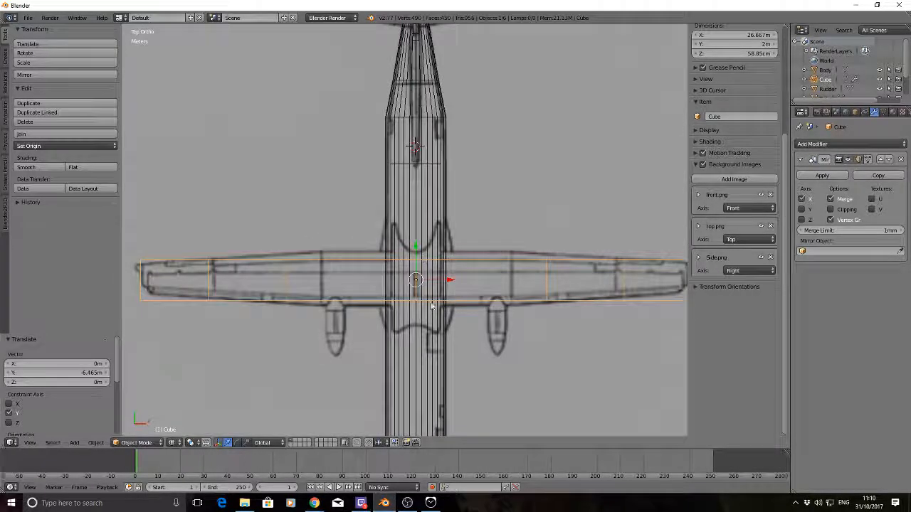
pyautogui.scroll(-3, 426, 262)
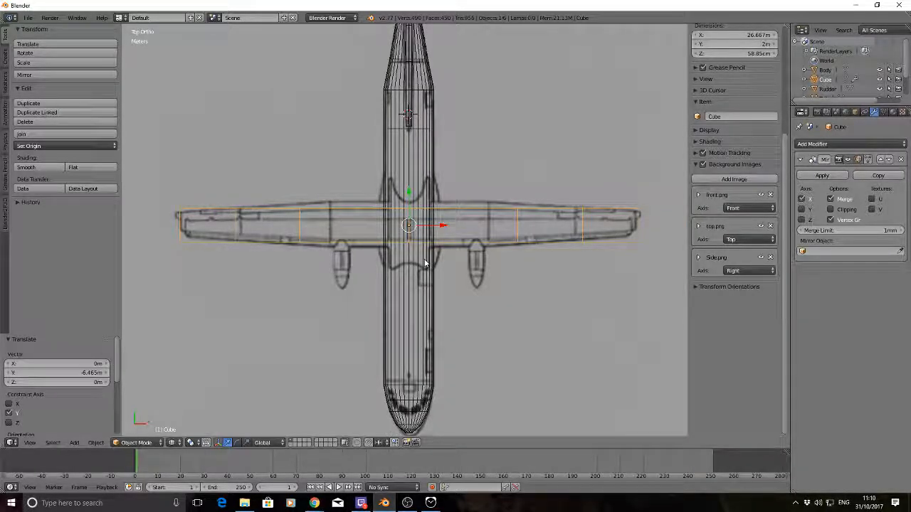
pyautogui.press('s')
pyautogui.press('y')
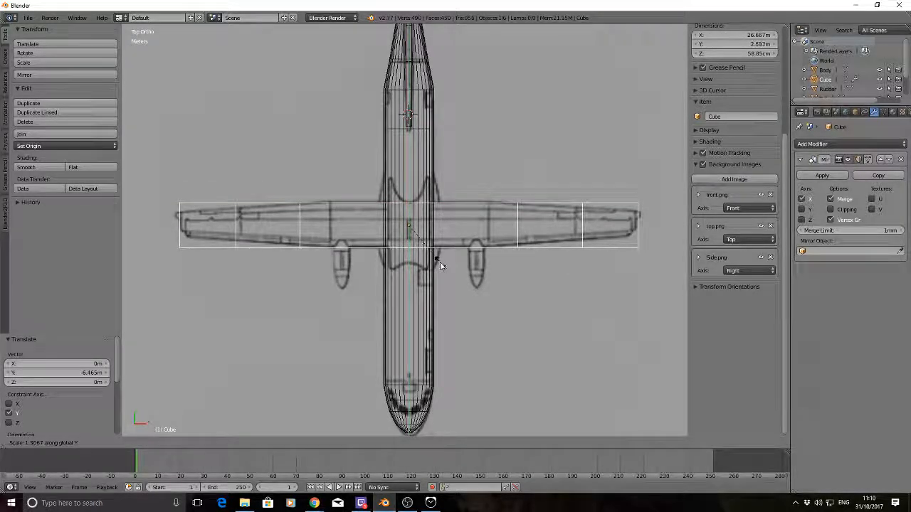
pyautogui.click(439, 263)
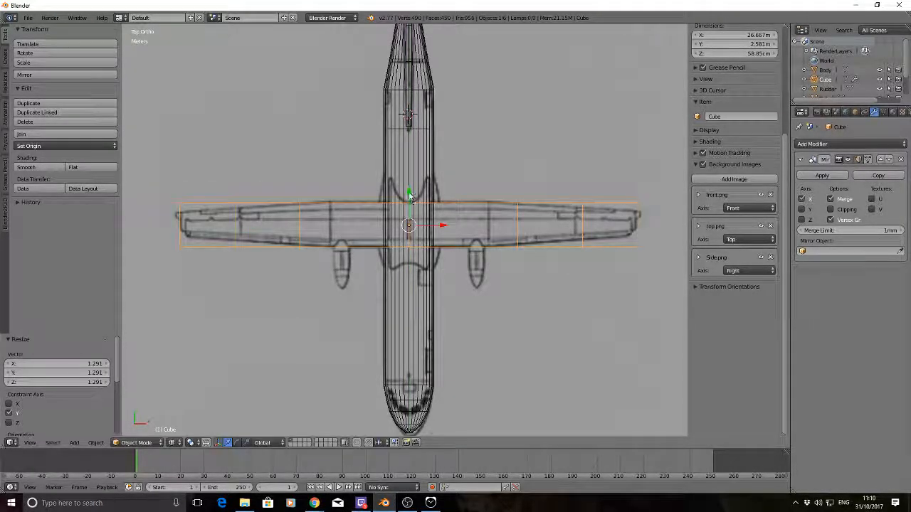
pyautogui.moveTo(410, 195); pyautogui.dragTo(407, 190)
# In Edit Mode, scale the inner edge loop down slightly along Y to match the wing outline in the top drawing
pyautogui.press('Tab')
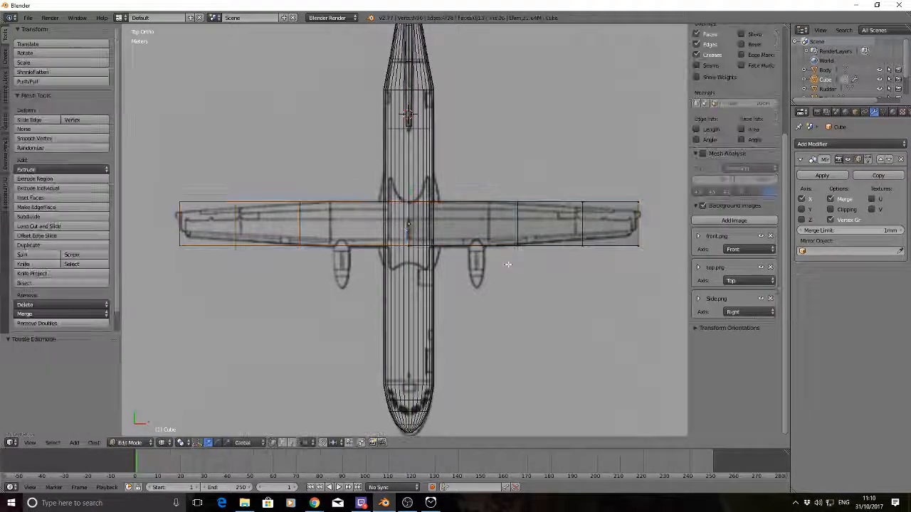
pyautogui.press('a')
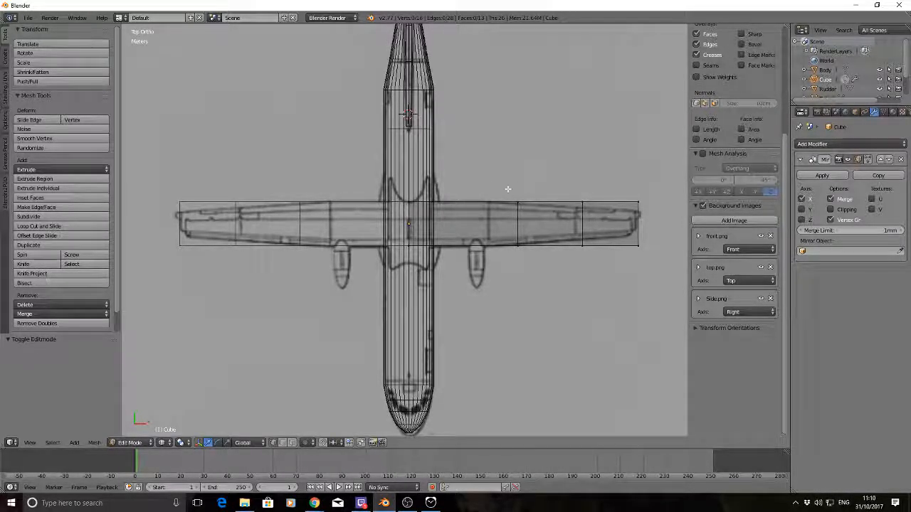
pyautogui.press('b')
pyautogui.moveTo(507, 191); pyautogui.dragTo(531, 261)
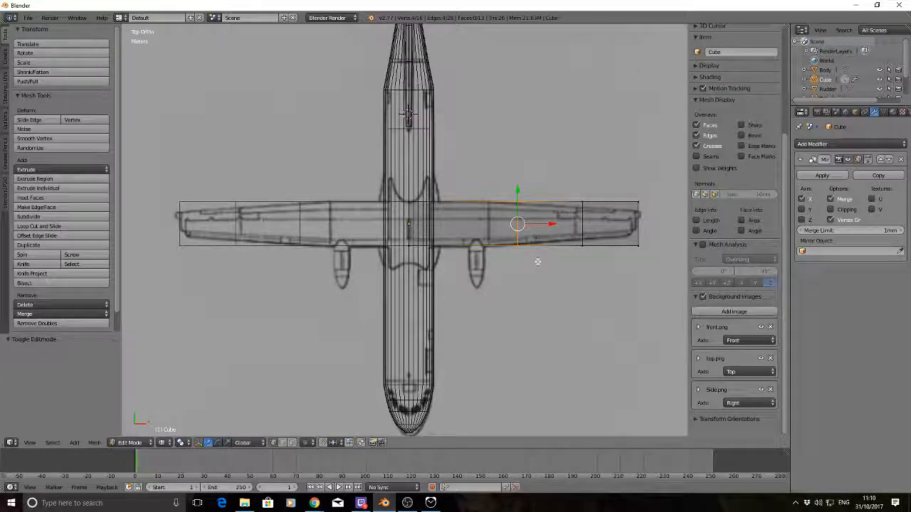
pyautogui.press('s')
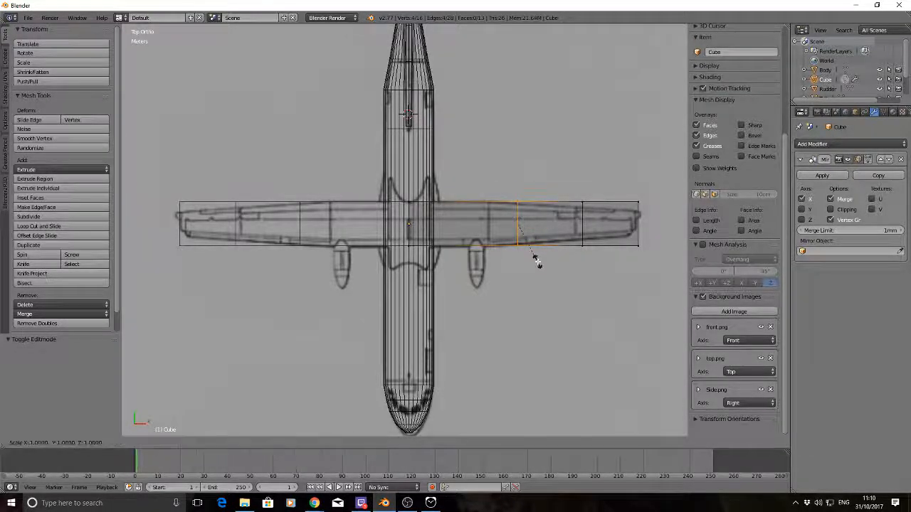
pyautogui.press('y')
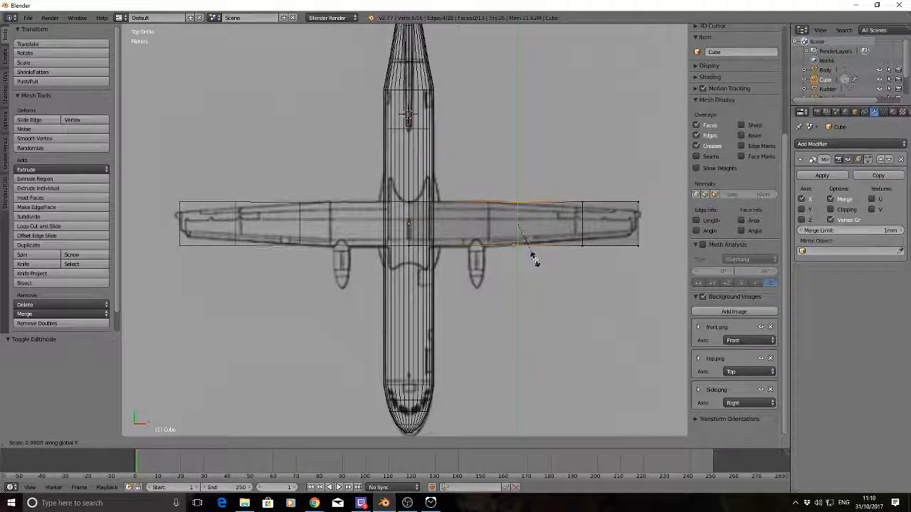
pyautogui.click(535, 259)
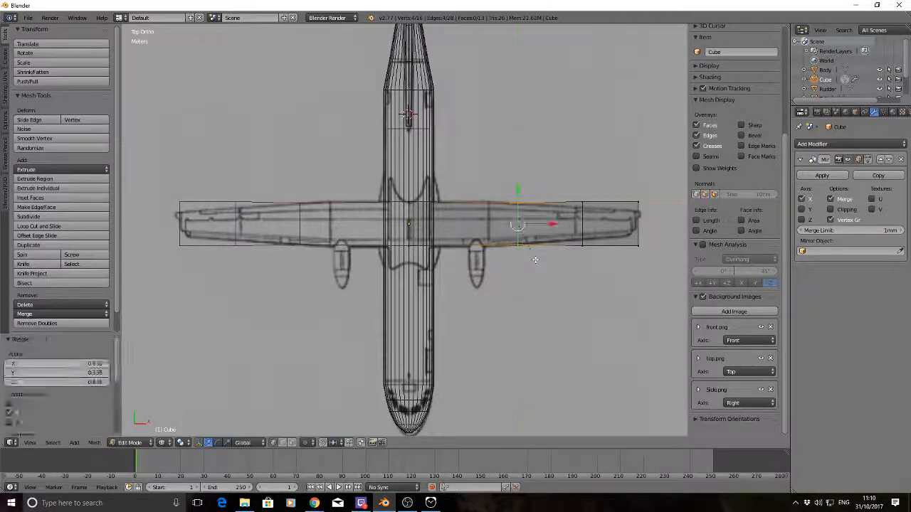
pyautogui.press('a')
# Scale the outer edge loop by about 0.744 along Y to follow the wing's taper in the top drawing
pyautogui.press('b')
pyautogui.moveTo(567, 188); pyautogui.dragTo(599, 275)
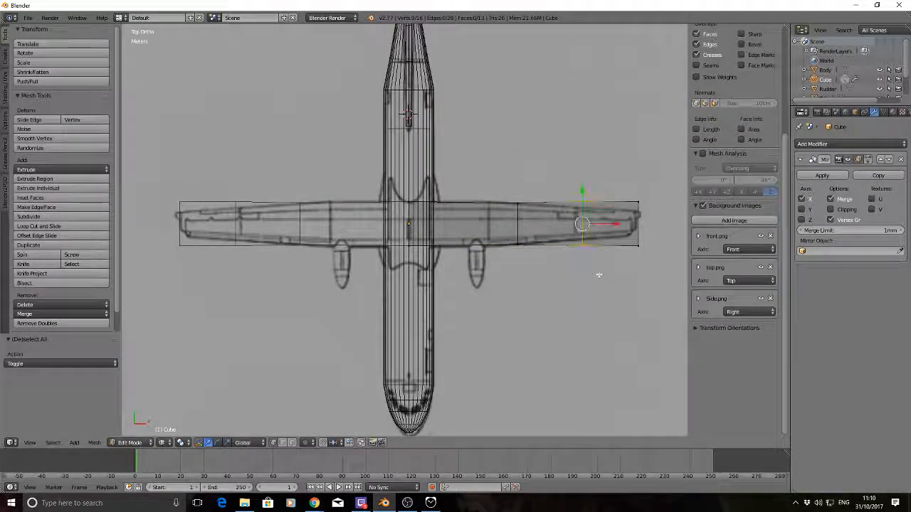
pyautogui.press('s')
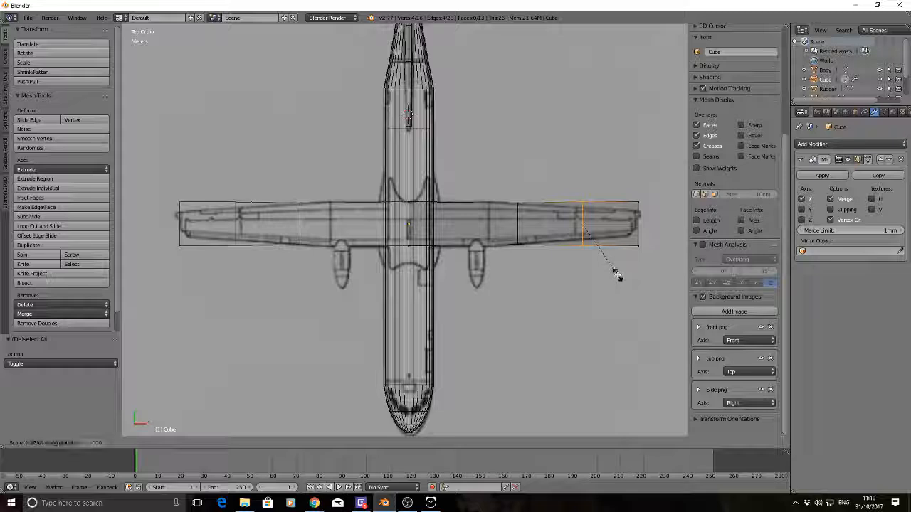
pyautogui.press('y')
pyautogui.click(608, 263)
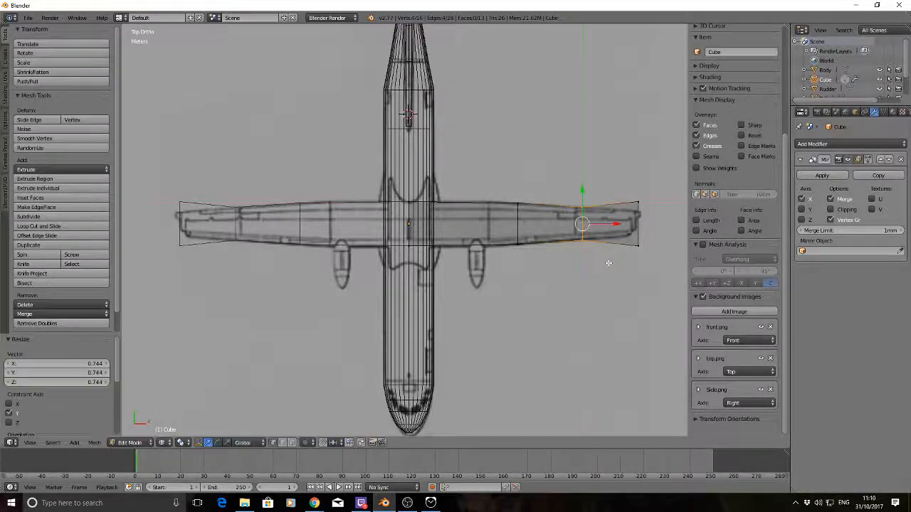
pyautogui.press('a')
# Scale the wing's tip face by about 0.58 along Y to match the drawn tip width
pyautogui.press('b')
pyautogui.moveTo(624, 189); pyautogui.dragTo(660, 275)
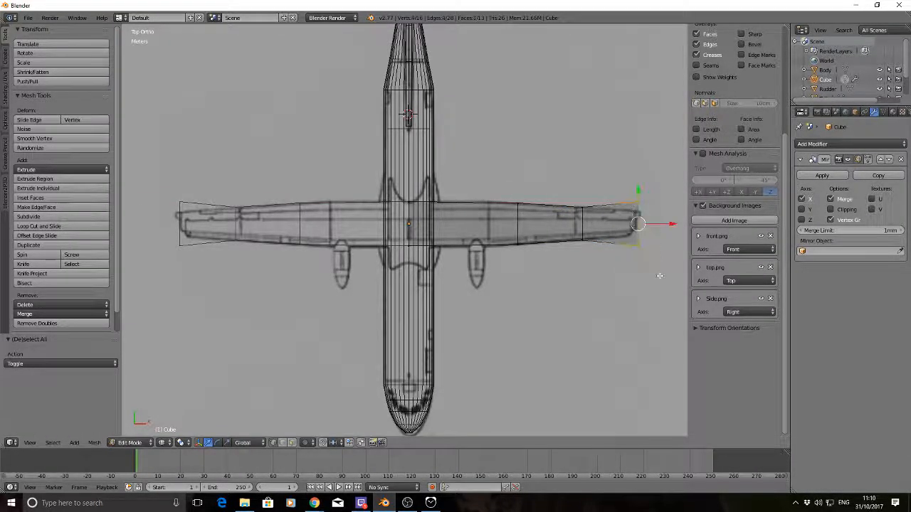
pyautogui.press('s')
pyautogui.press('y')
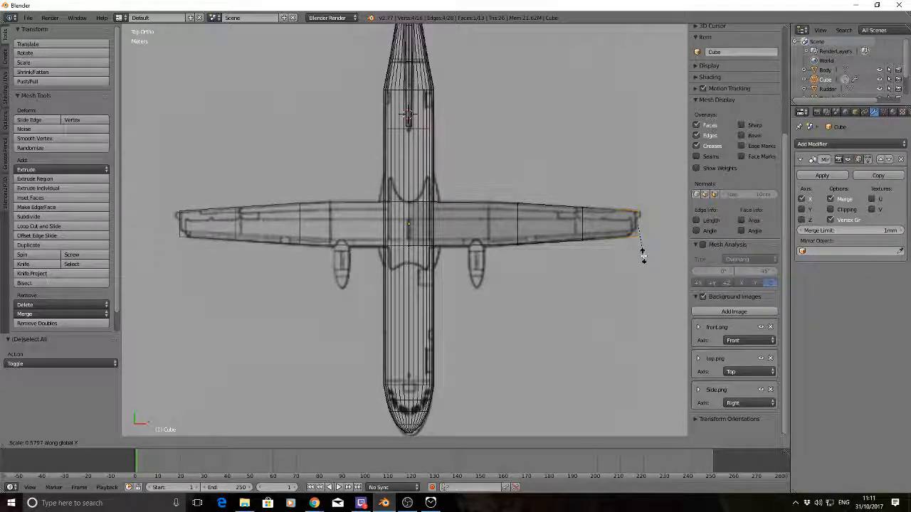
pyautogui.click(643, 255)
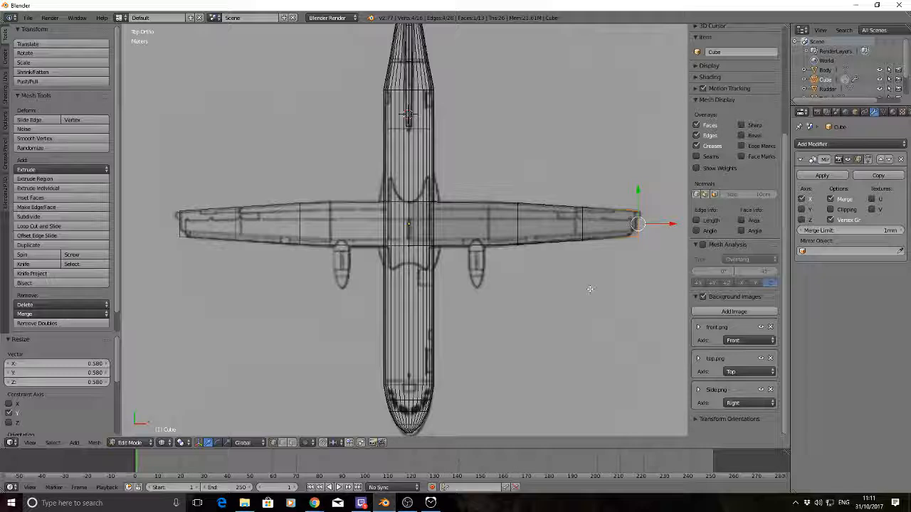
pyautogui.press('a')
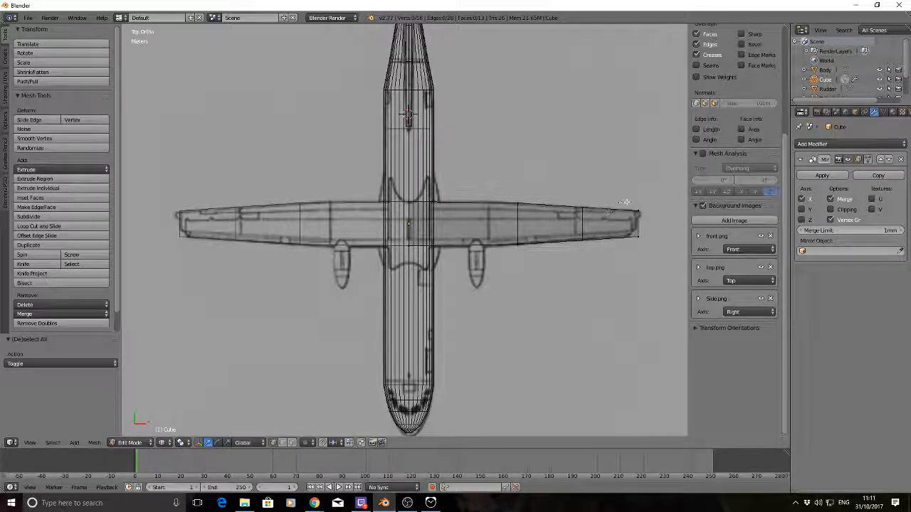
# Delete the vertices of the wing's tip face, leaving the half-wing ending at the outer edge loop
pyautogui.moveTo(669, 292); pyautogui.dragTo(668, 292)
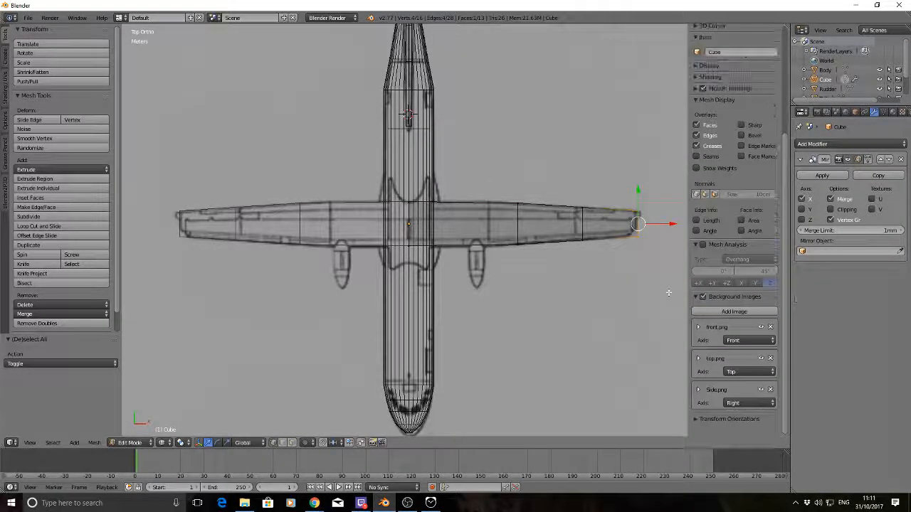
pyautogui.press('x')
pyautogui.click(668, 292)
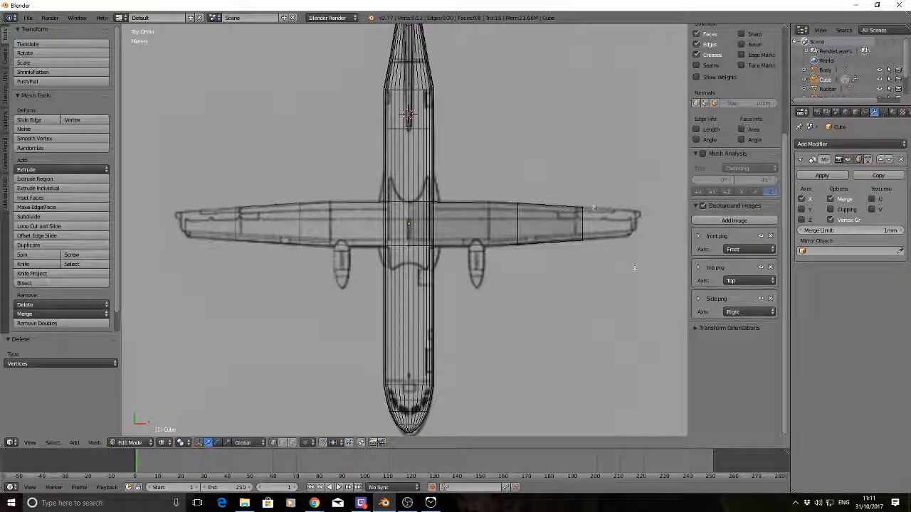
# Move the half-wing's outermost edge loop about 38.6 cm inboard along X to the panel line in the top drawing
pyautogui.press('b')
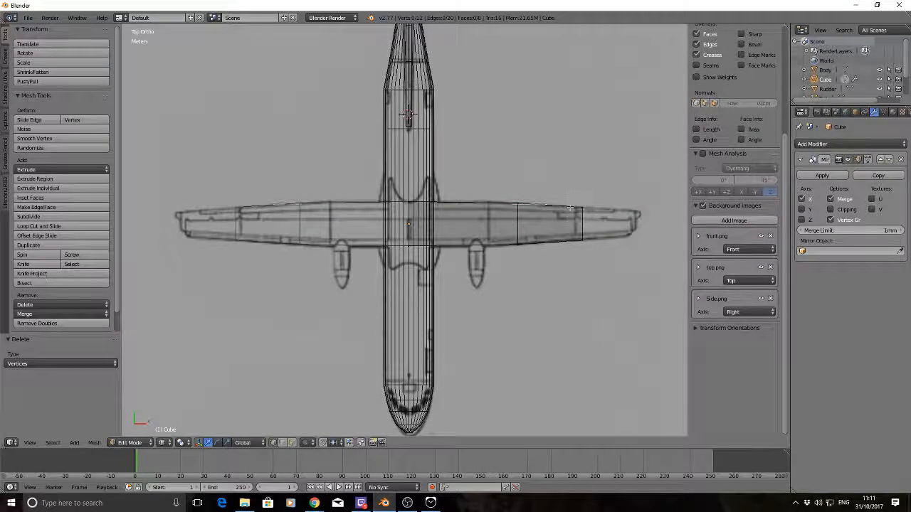
pyautogui.moveTo(561, 189); pyautogui.dragTo(605, 278)
pyautogui.moveTo(616, 223); pyautogui.dragTo(609, 223)
pyautogui.click(609, 223)
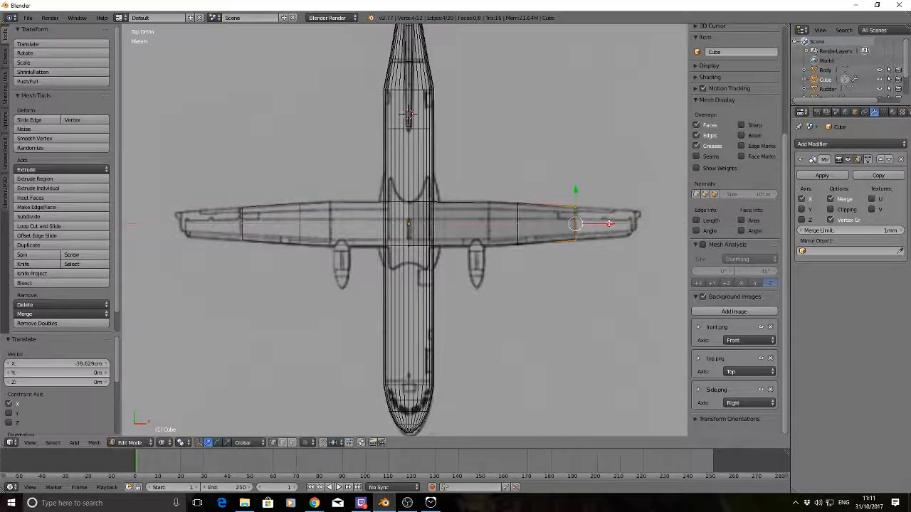
pyautogui.press('a')
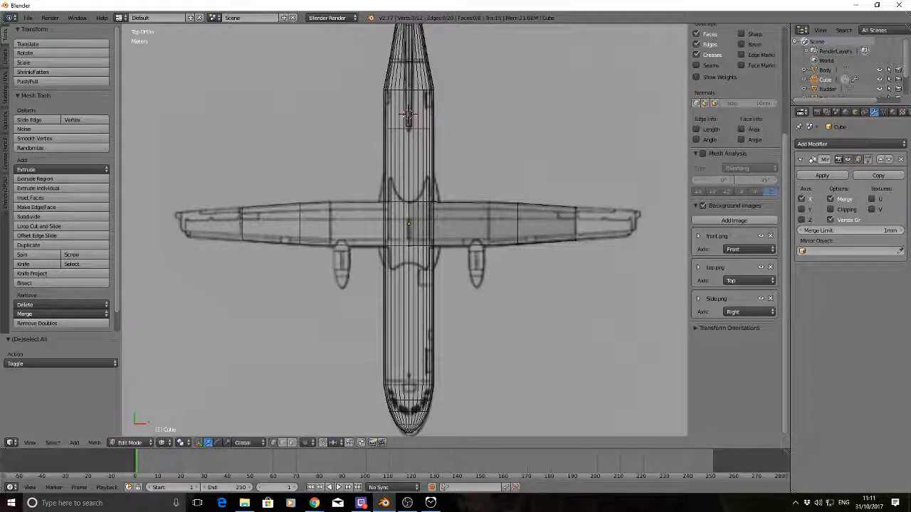
pyautogui.click(314, 503)
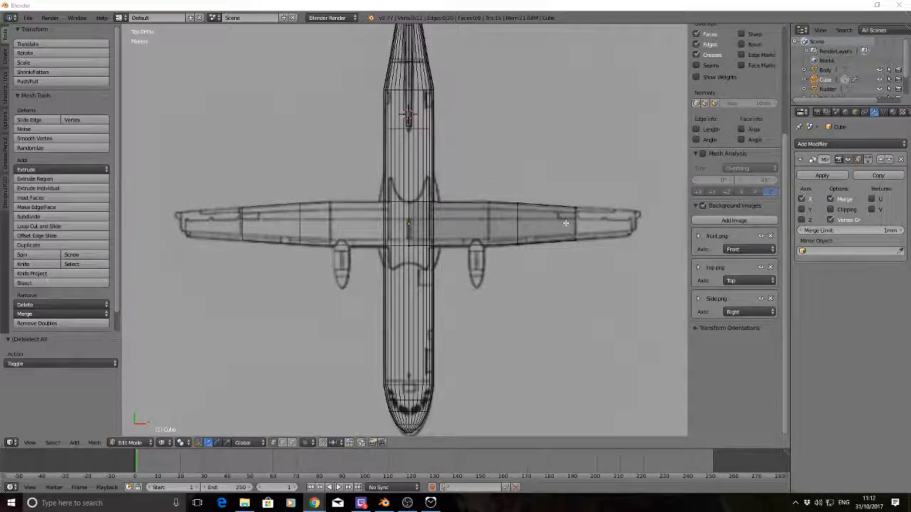
pyautogui.click(517, 10)
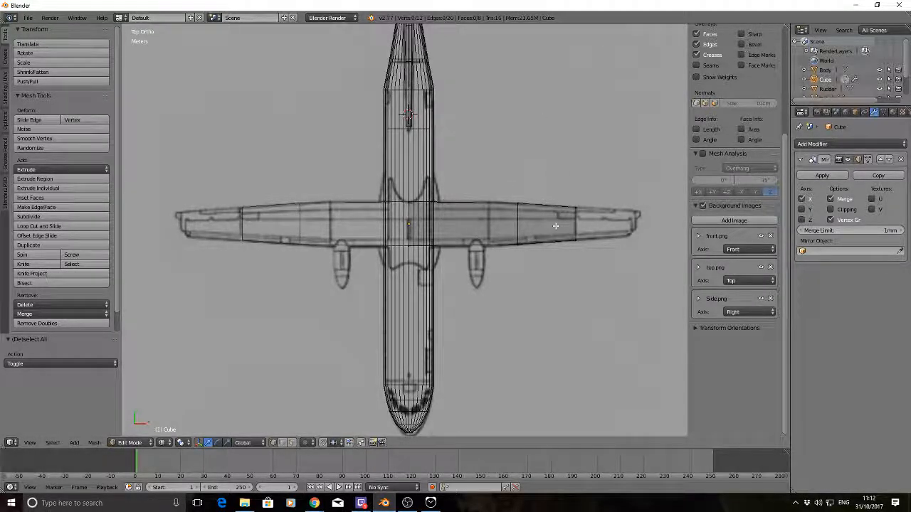
# Add a spanwise loop cut along the half-wing and slide it rearward to the aileron line in the top drawing
pyautogui.hotkey('ctrl', 'r')
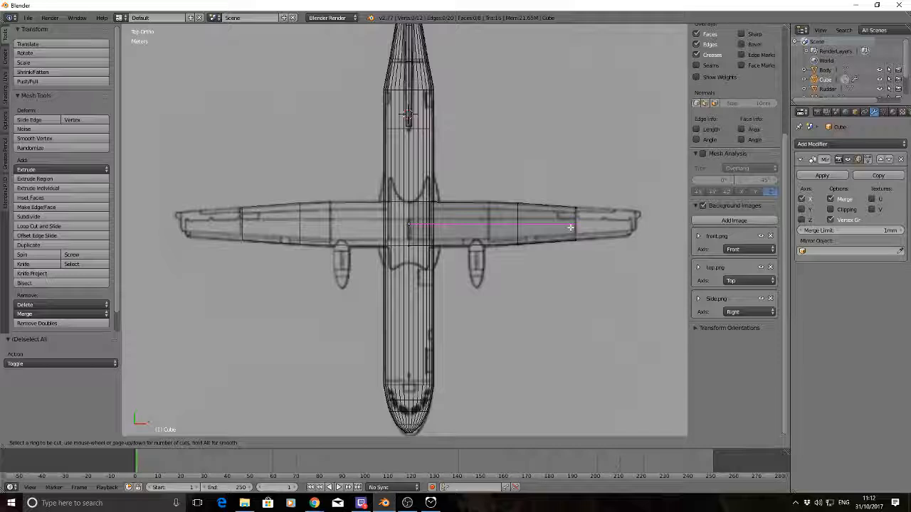
pyautogui.click(570, 226)
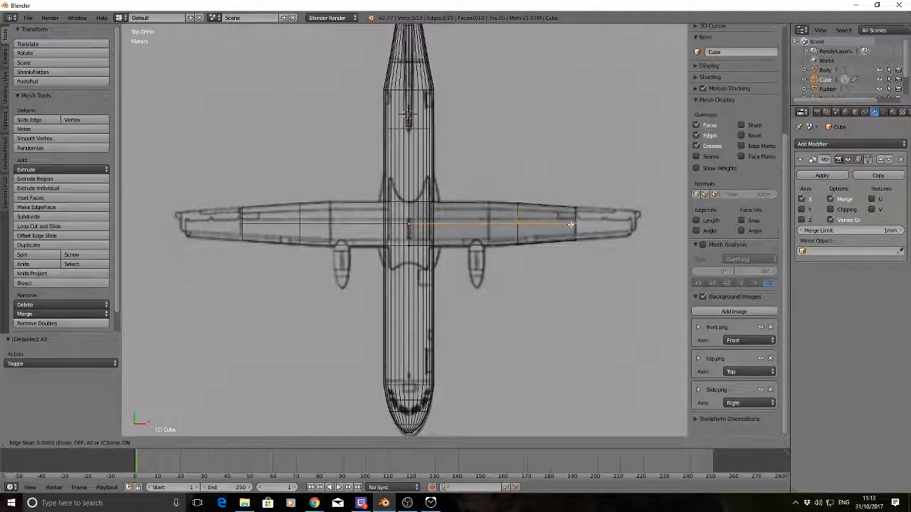
pyautogui.click(570, 222)
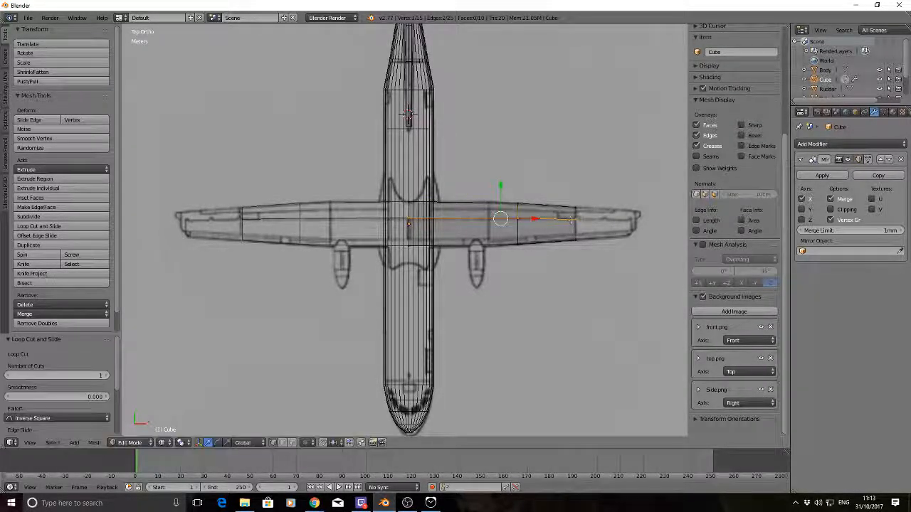
pyautogui.press('a')
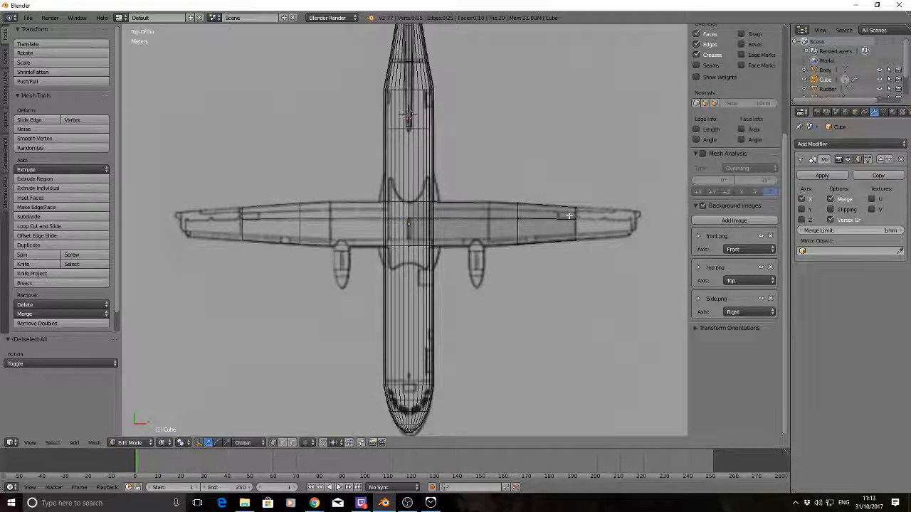
# Extrude the forward part of the half-wing's outer end about 3.23 m along X to the drawn wing tip
pyautogui.rightClick(573, 217)
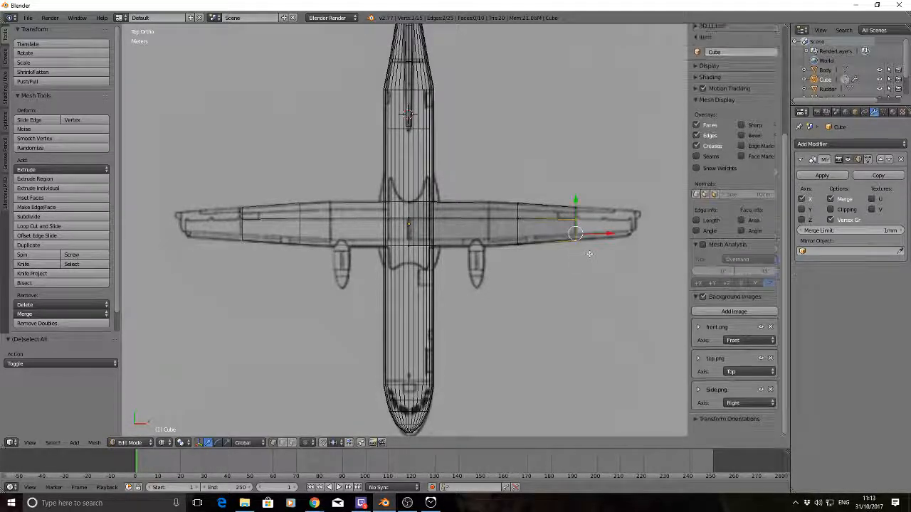
pyautogui.press('g')
pyautogui.press('x')
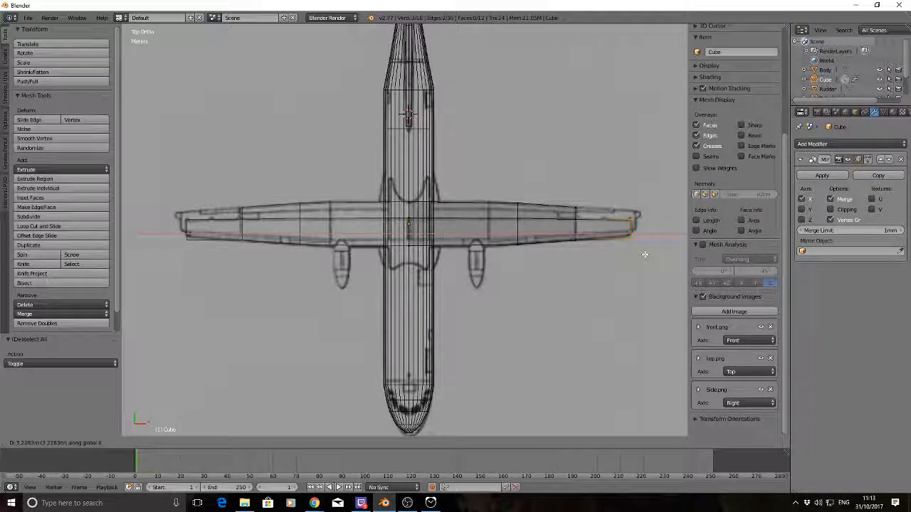
pyautogui.click(645, 255)
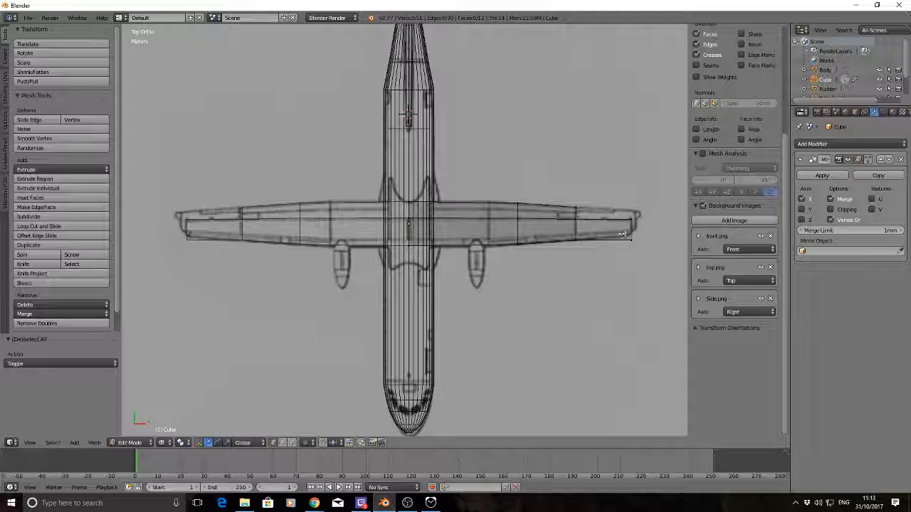
# Move the leading-edge corner of the extruded wing tip rearward along Y to match the drawn leading edge
pyautogui.rightClick(627, 238)
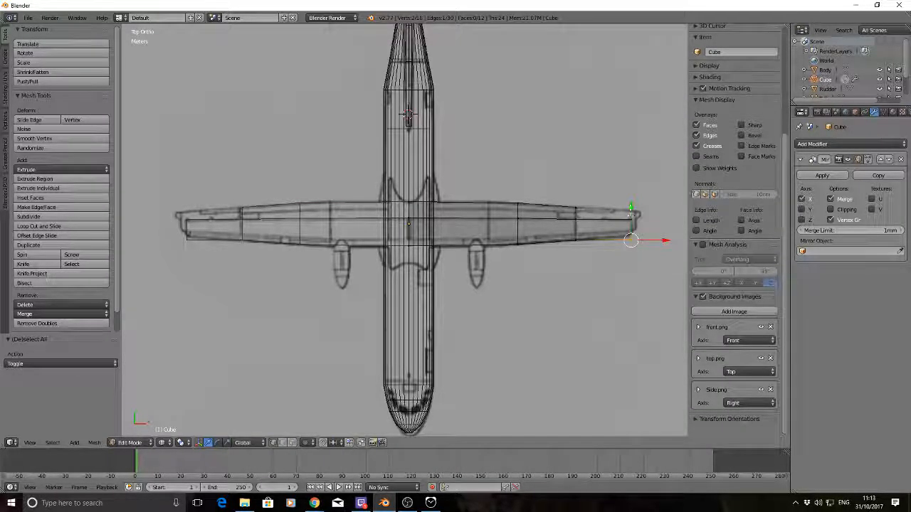
pyautogui.moveTo(630, 210); pyautogui.dragTo(630, 202)
pyautogui.press('a')
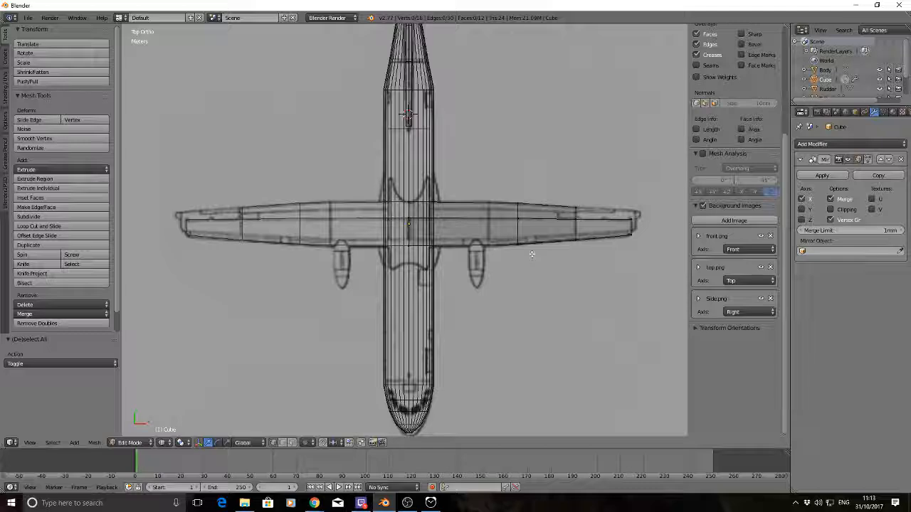
pyautogui.moveTo(549, 299); pyautogui.dragTo(501, 258, button='middle')
pyautogui.moveTo(342, 320); pyautogui.dragTo(441, 271, button='middle')
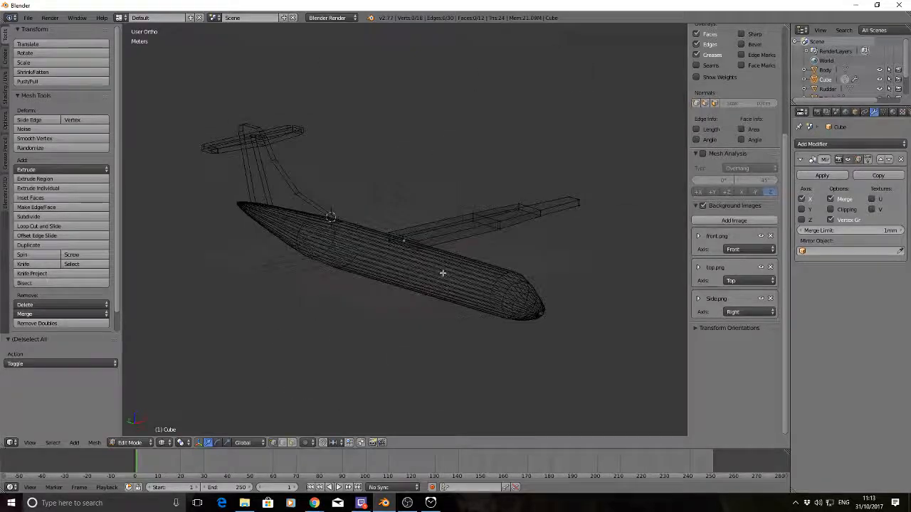
pyautogui.moveTo(488, 252); pyautogui.dragTo(462, 284, button='middle')
pyautogui.press('KP_7')
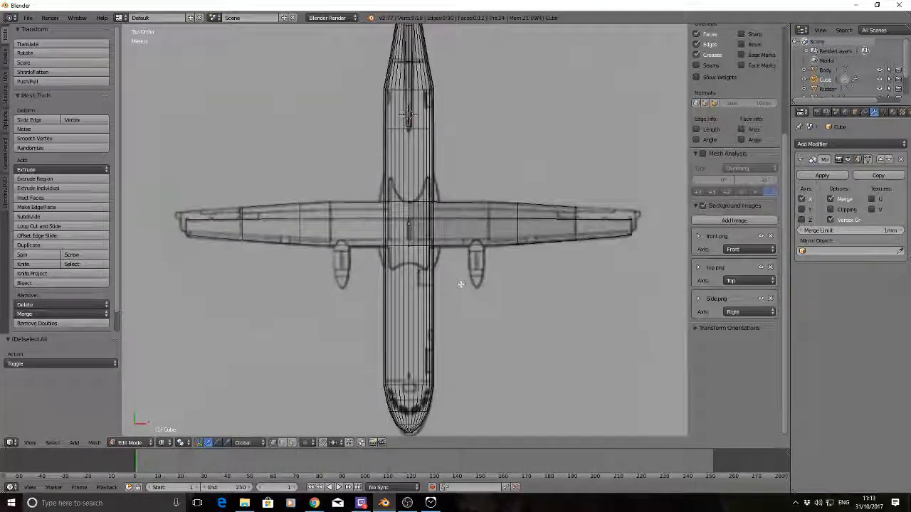
# Finish editing the wing mesh and add a cube as a separate object
pyautogui.press('Tab')
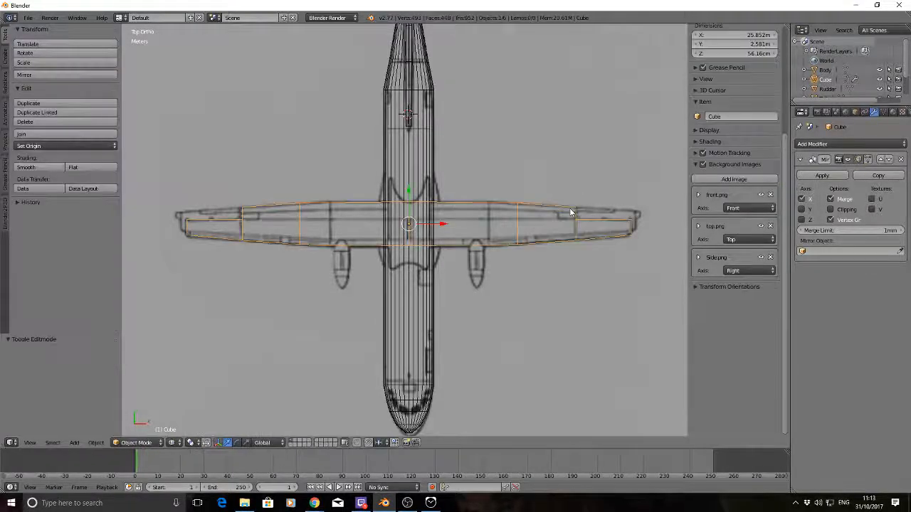
pyautogui.press('a')
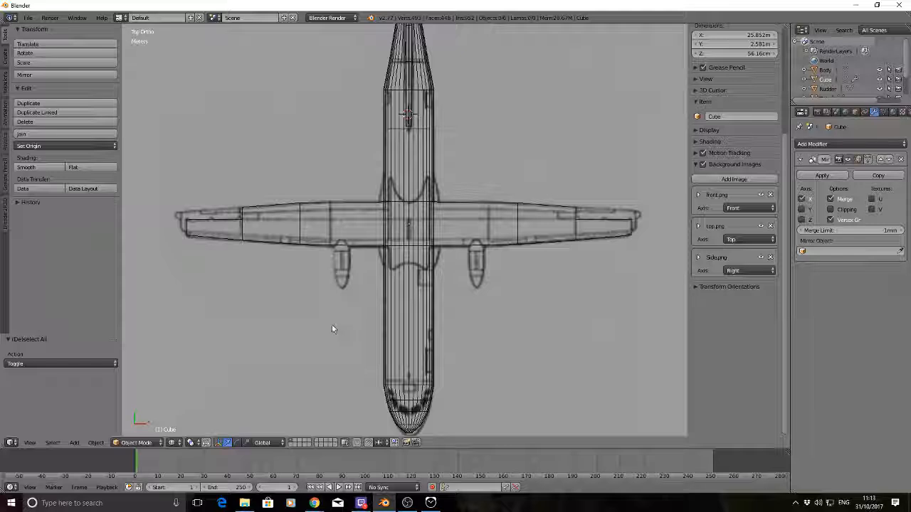
pyautogui.hotkey('shift', 'a')
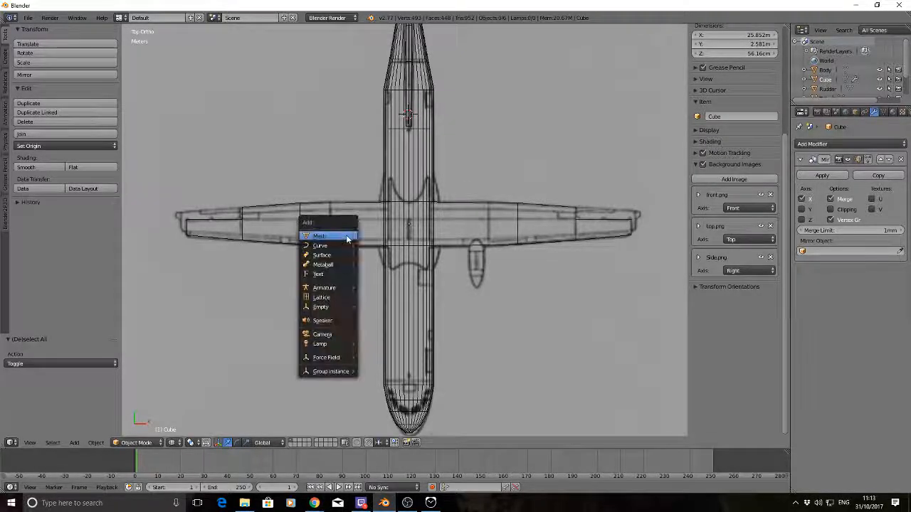
pyautogui.moveTo(348, 237)
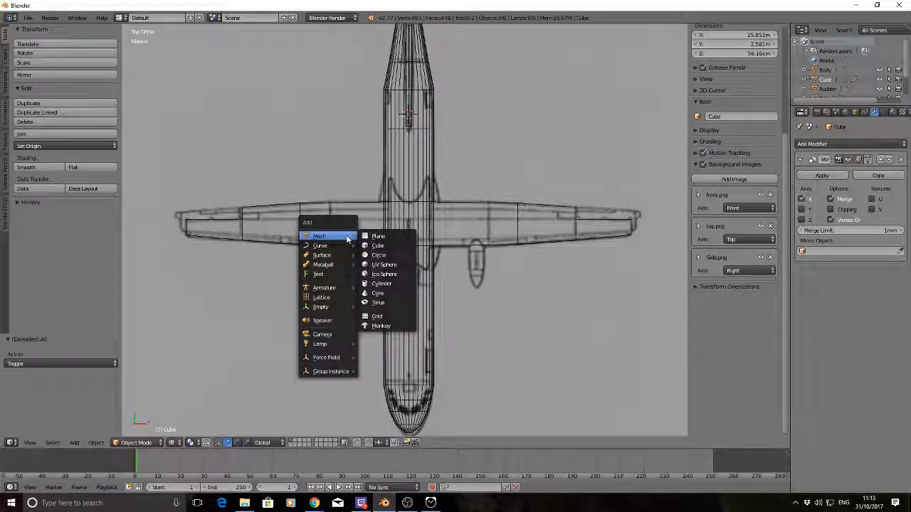
pyautogui.click(383, 248)
# Scale the new cube by about 0.104 along Z in the front view to match the wing's thickness
pyautogui.press('KP_1')
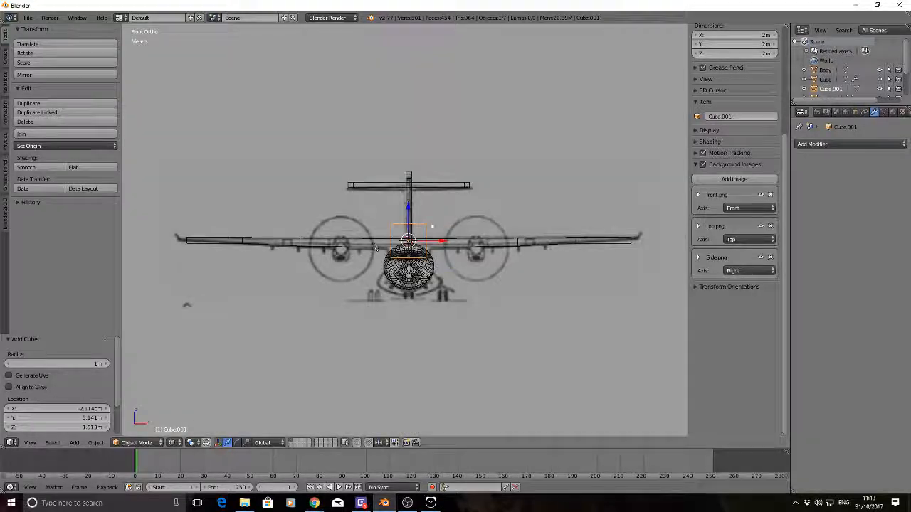
pyautogui.press('s')
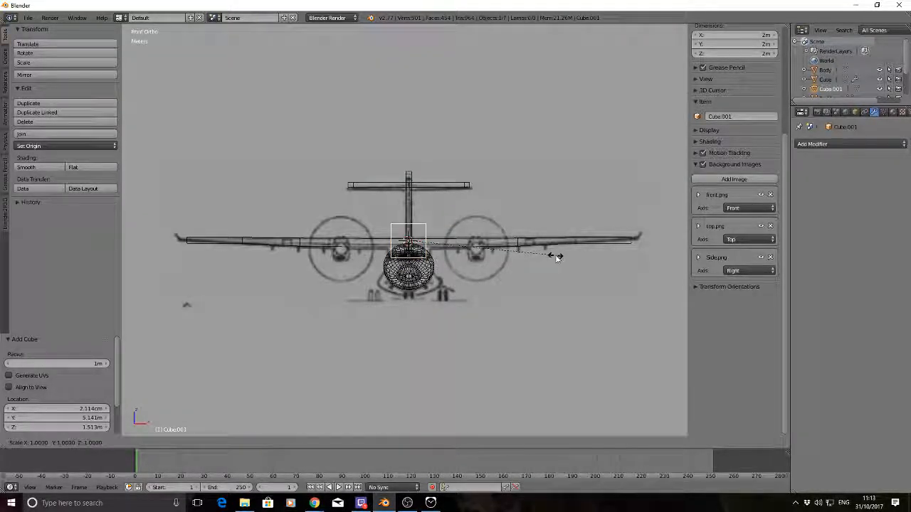
pyautogui.press('Escape')
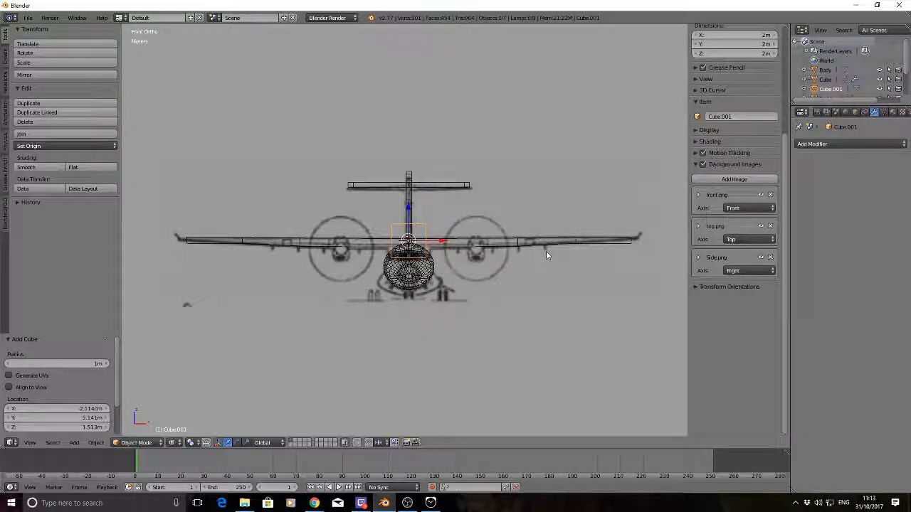
pyautogui.press('s')
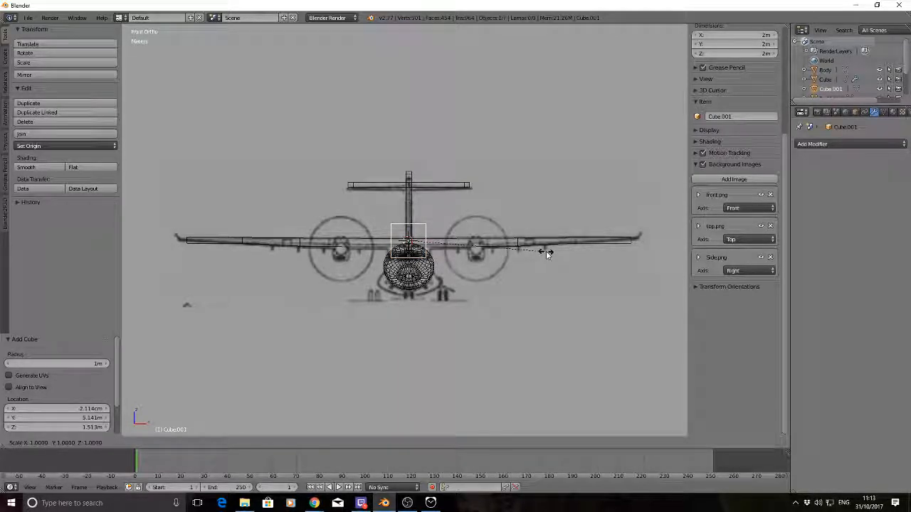
pyautogui.press('z')
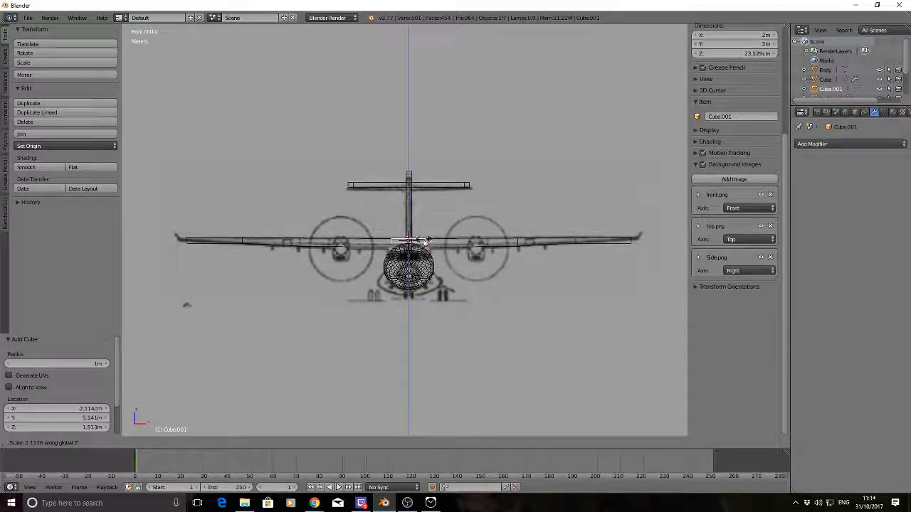
pyautogui.click(427, 242)
# Move the flattened cube about 12.3 m along X and about 11 cm up along Z to the wing tip in the front drawing
pyautogui.press('g')
pyautogui.press('x')
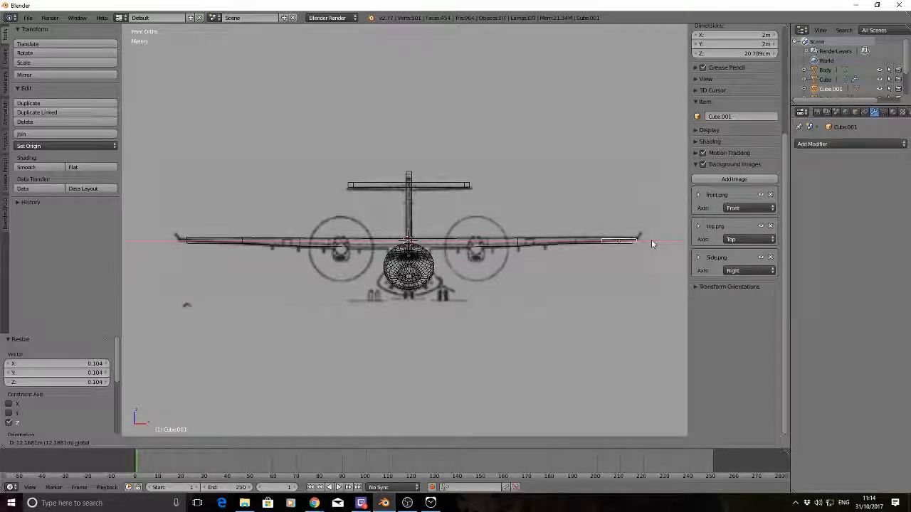
pyautogui.click(651, 242)
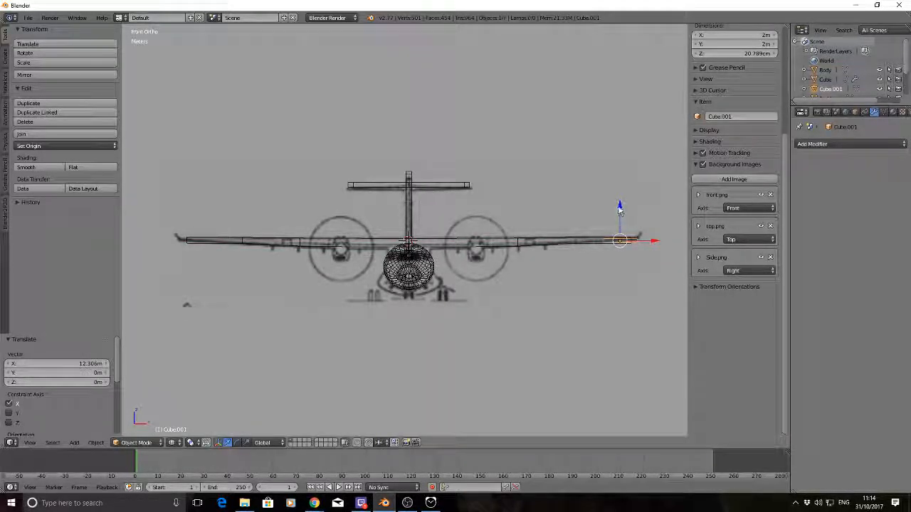
pyautogui.press('g')
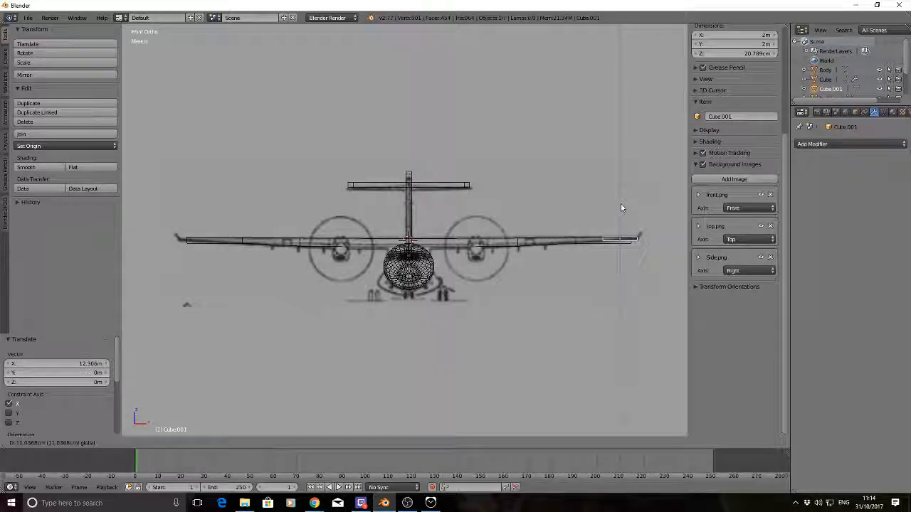
pyautogui.click(620, 205)
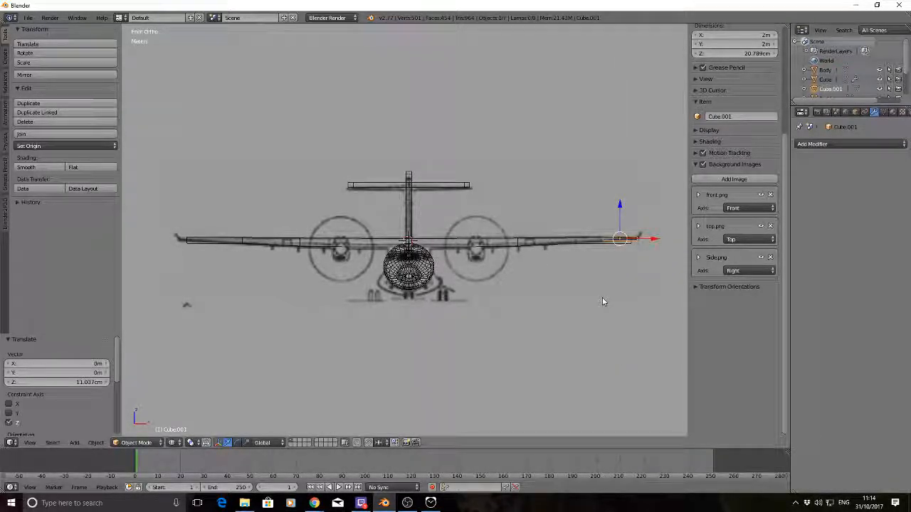
# In the top view, move the cube along Y to the drawn aileron and about 91 cm inboard along X
pyautogui.press('KP_7')
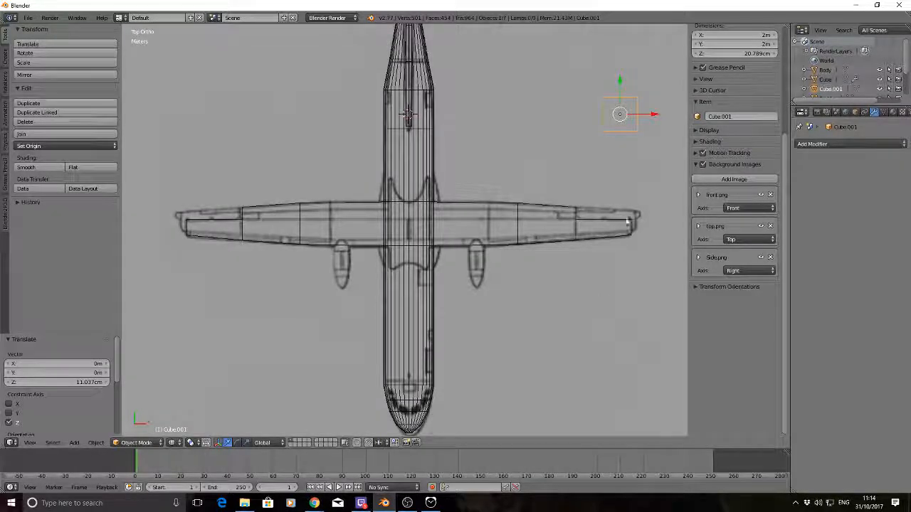
pyautogui.press('g')
pyautogui.press('y')
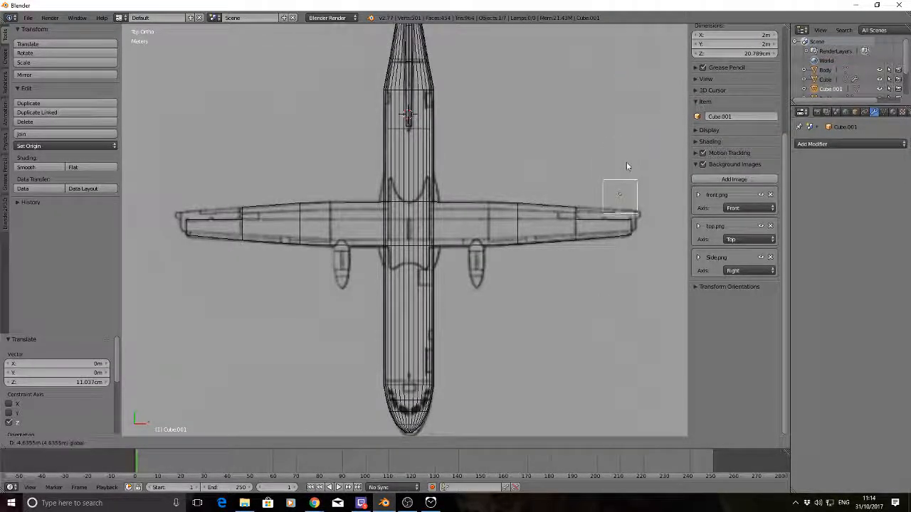
pyautogui.moveTo(626, 162); pyautogui.dragTo(627, 171)
pyautogui.moveTo(655, 201)
pyautogui.mouseDown()
pyautogui.moveTo(629, 202)
pyautogui.moveTo(640, 205)
pyautogui.mouseUp()
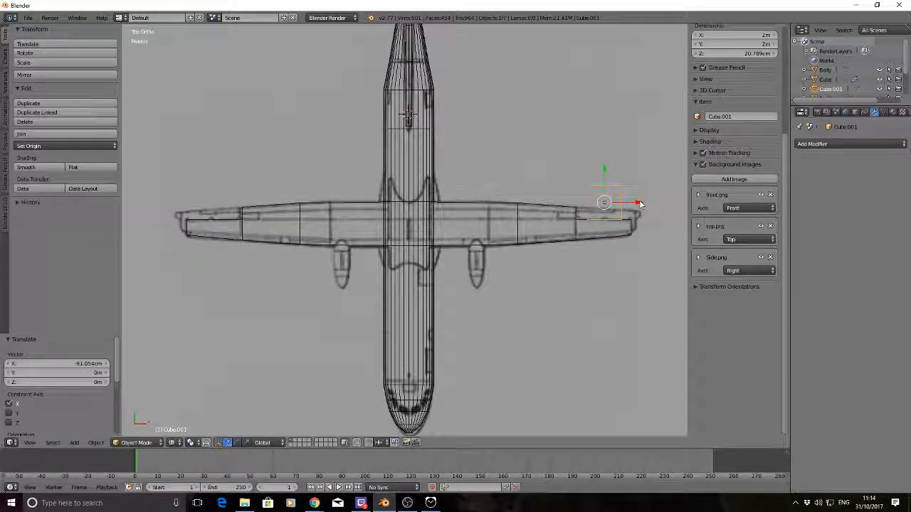
# Scale the cube by 1.7 along X to cover the drawn aileron's span
pyautogui.press('s')
pyautogui.press('x')
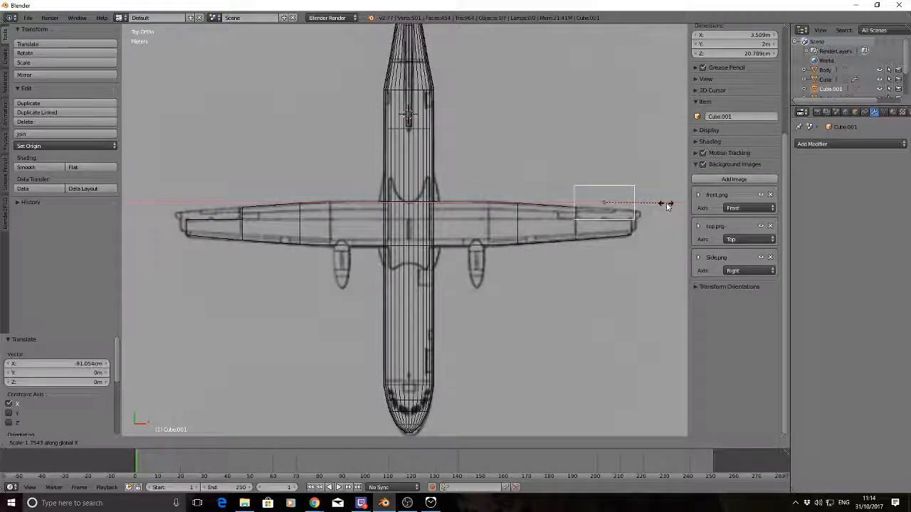
pyautogui.write('1.7')
pyautogui.press('Return')
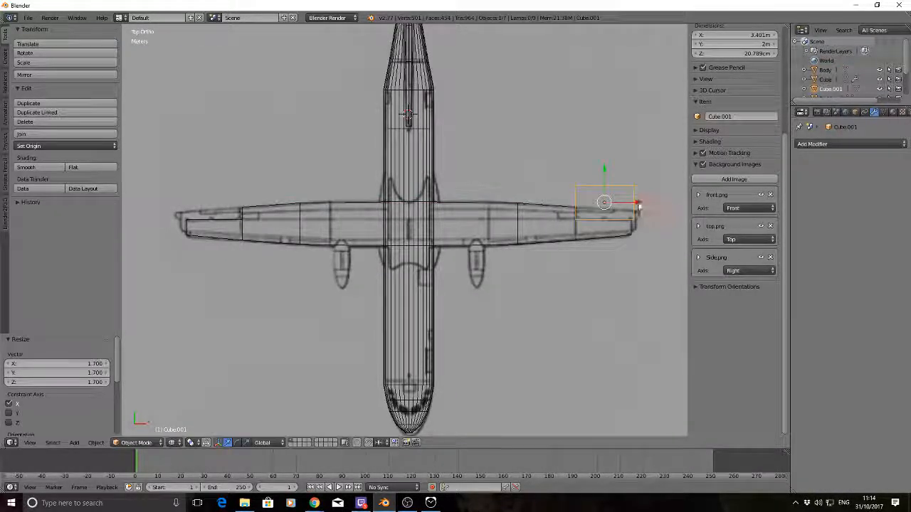
pyautogui.press('g')
pyautogui.press('x')
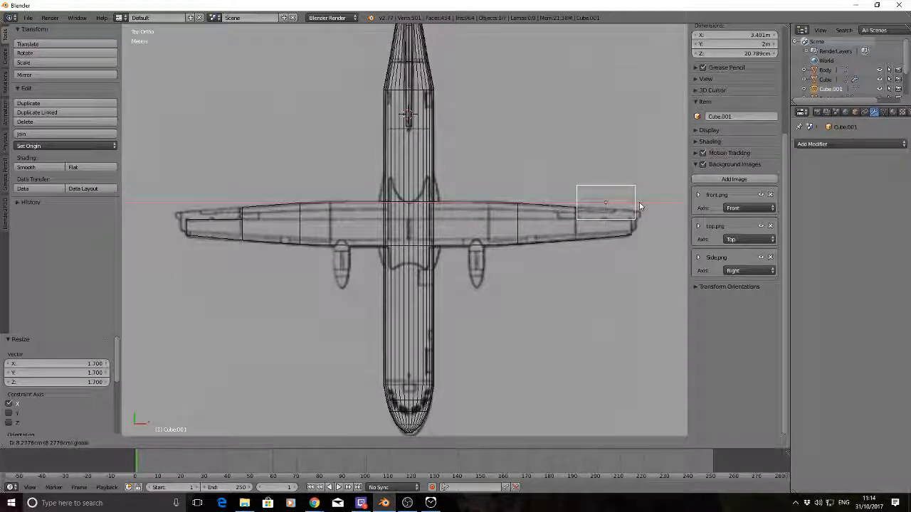
pyautogui.moveTo(640, 206); pyautogui.dragTo(638, 205)
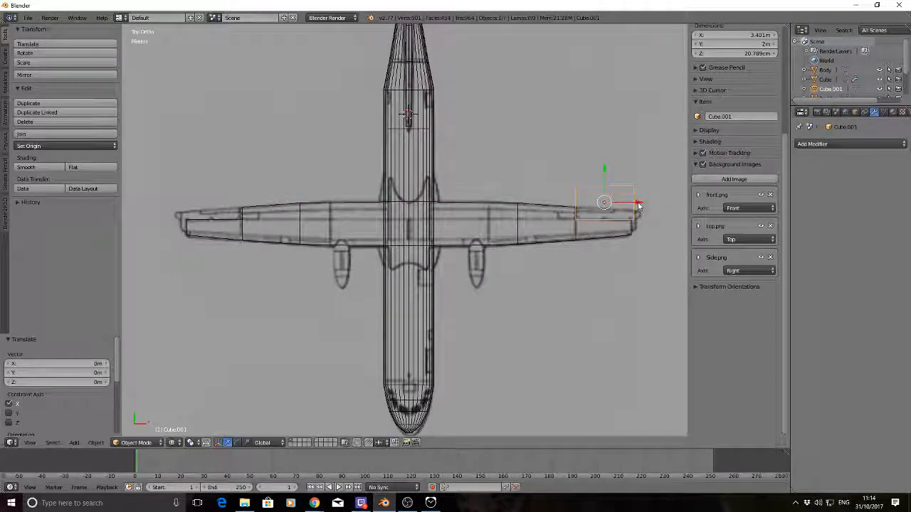
# Scale the aileron cube by about 0.929 along X and move it about 8.3 cm inboard along X
pyautogui.press('s')
pyautogui.press('x')
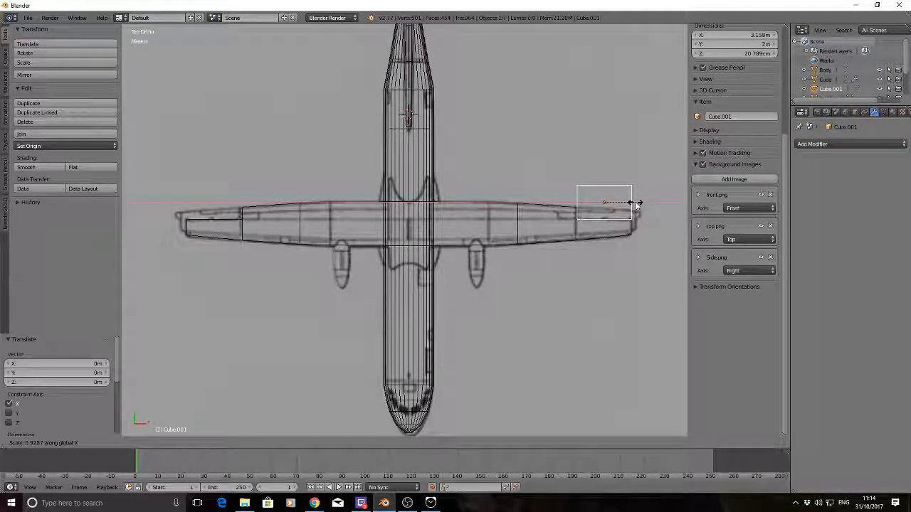
pyautogui.click(637, 205)
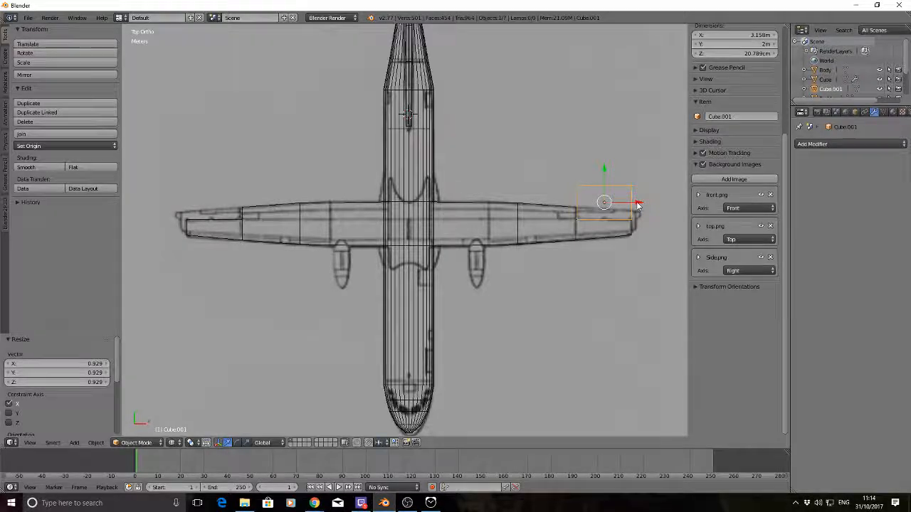
pyautogui.moveTo(637, 204); pyautogui.dragTo(637, 225)
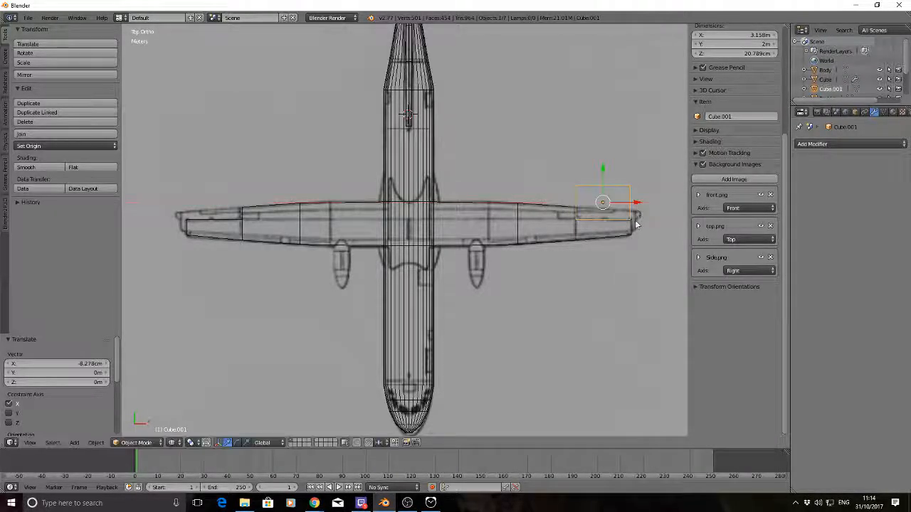
# Fine-tune the cube's span by scaling it about 1.016 along X and moving it about 2.3 cm outboard
pyautogui.scroll(1, 636, 222)
pyautogui.keyDown('shift'); pyautogui.moveTo(638, 218); pyautogui.dragTo(505, 223, button='middle'); pyautogui.keyUp('shift')
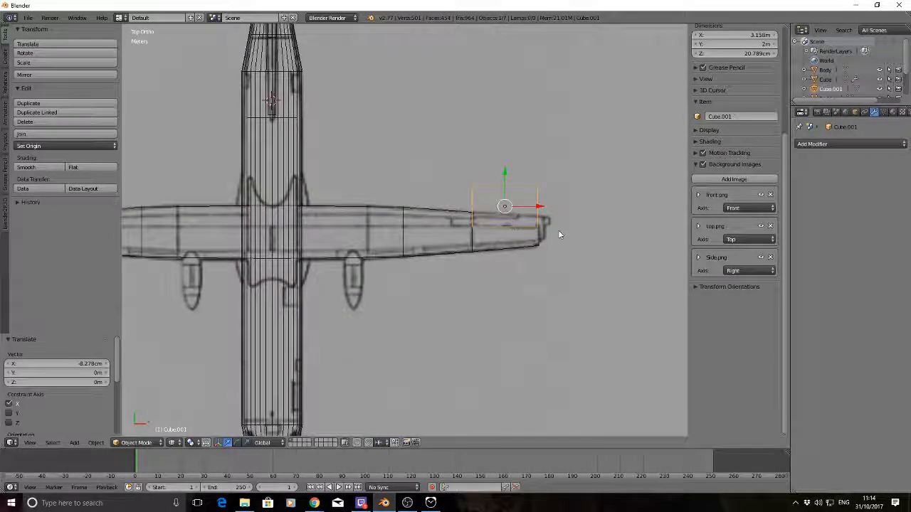
pyautogui.press('s')
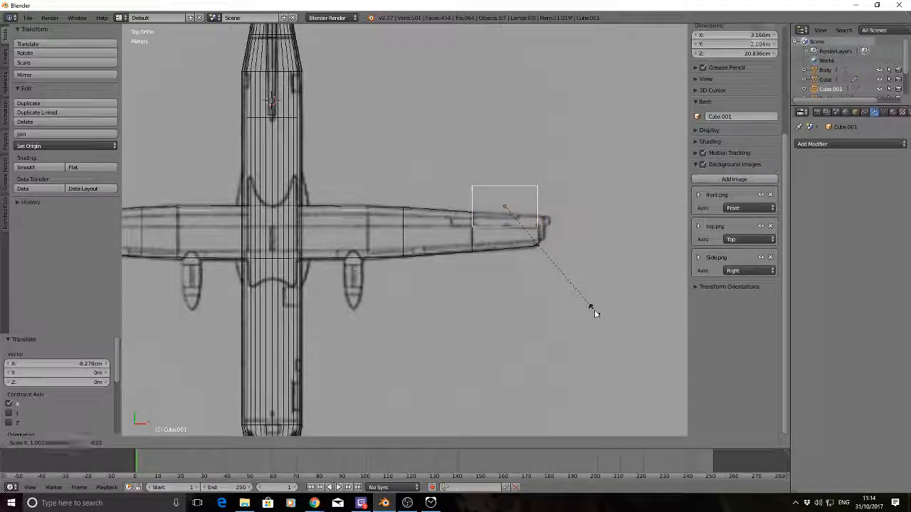
pyautogui.press('x')
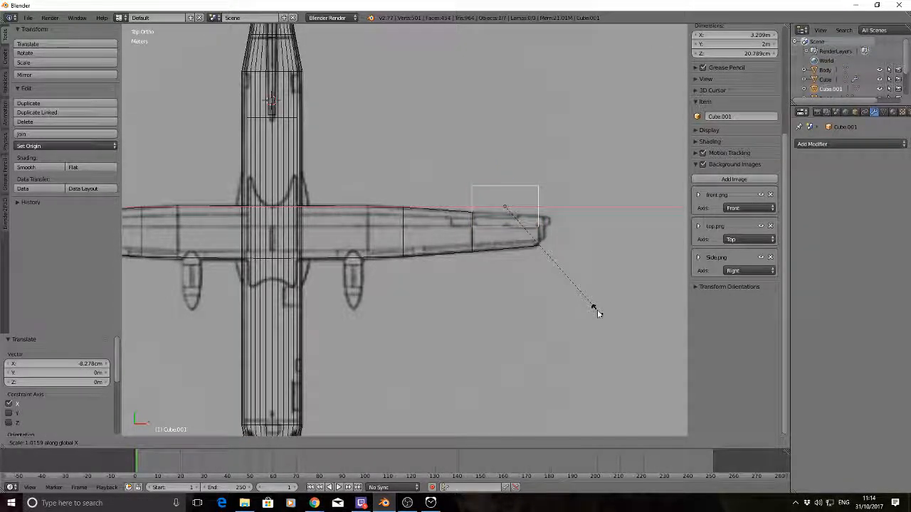
pyautogui.click(597, 310)
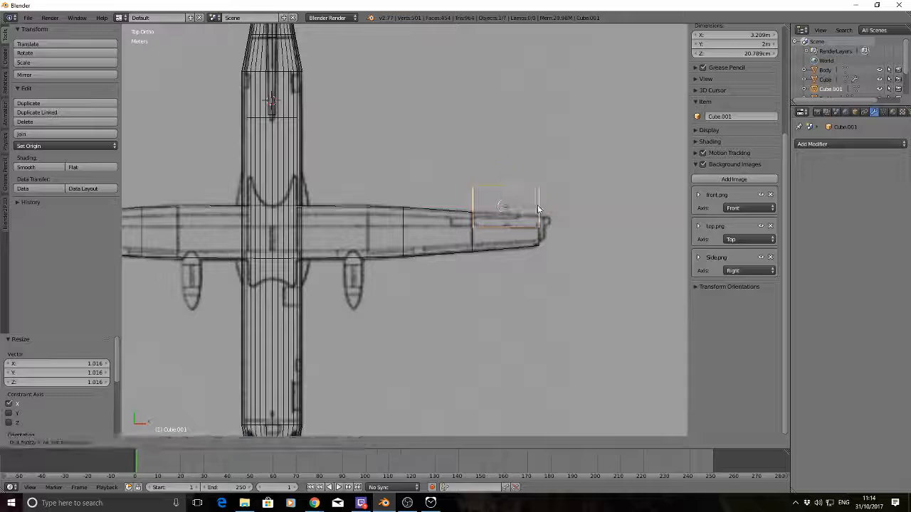
pyautogui.press('x')
pyautogui.click(539, 210)
# Scale the cube by about 0.303 along Y and move it about 67 cm forward along Y onto the drawn aileron
pyautogui.press('s')
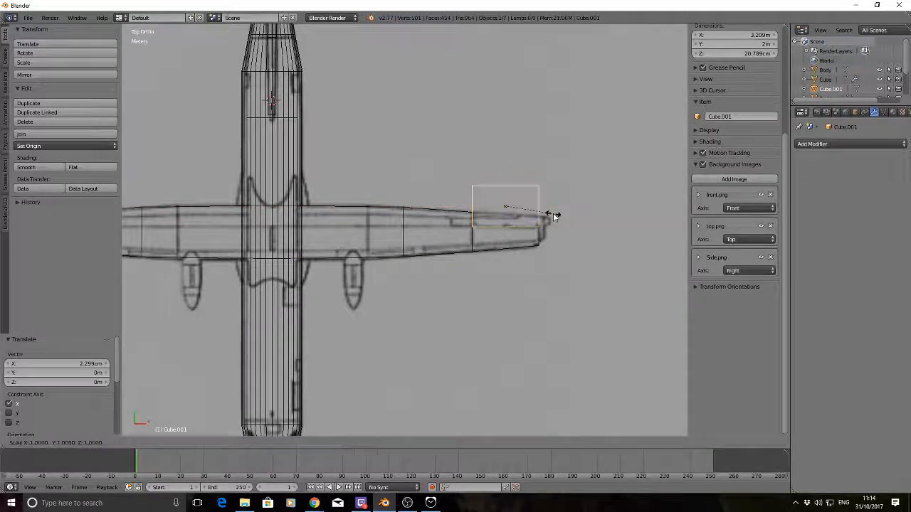
pyautogui.press('y')
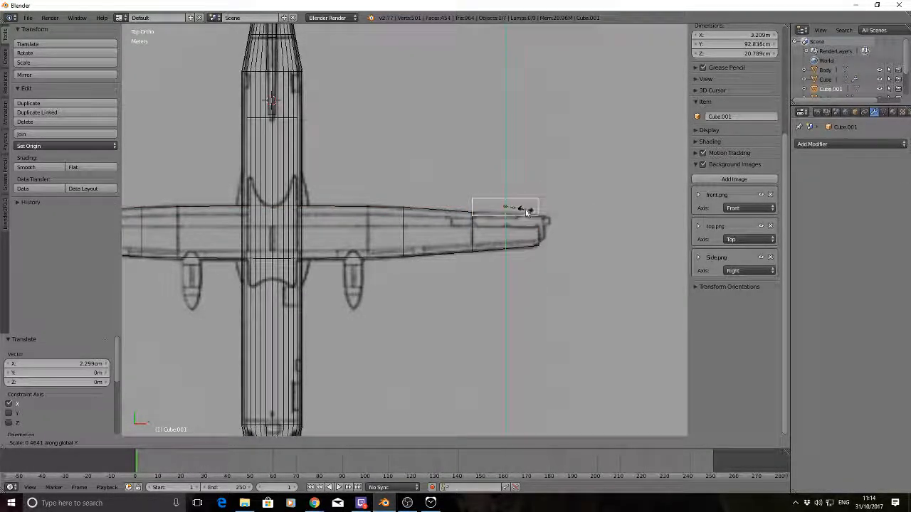
pyautogui.click(519, 208)
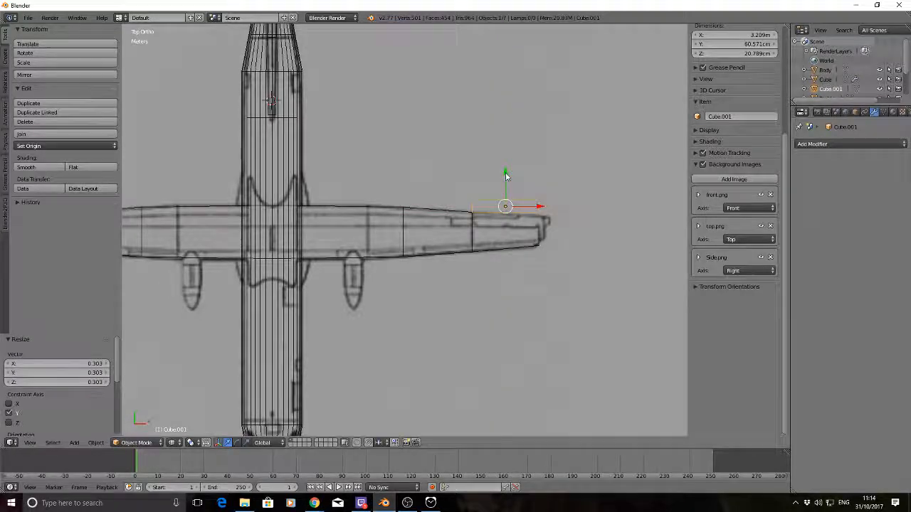
pyautogui.press('g')
pyautogui.press('y')
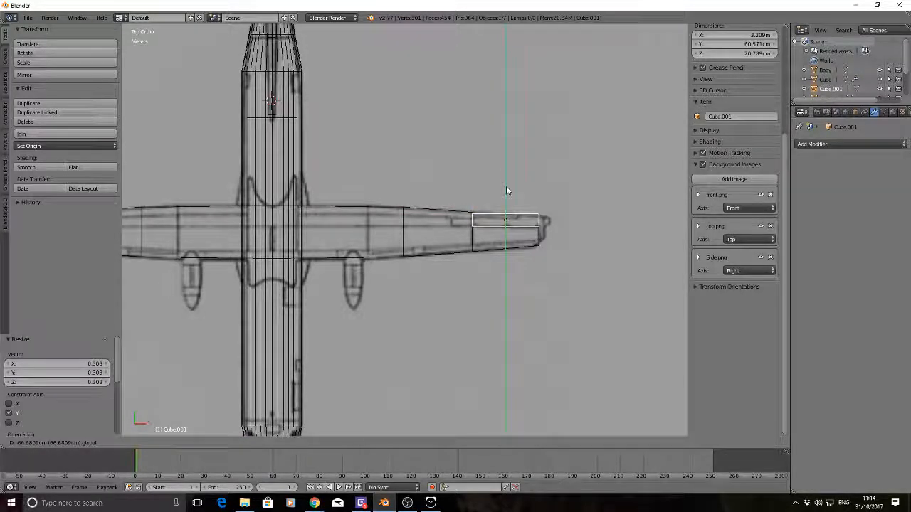
pyautogui.click(507, 191)
# In Edit Mode, move the cube's outboard trailing edge along Y to match the drawn aileron
pyautogui.press('Tab')
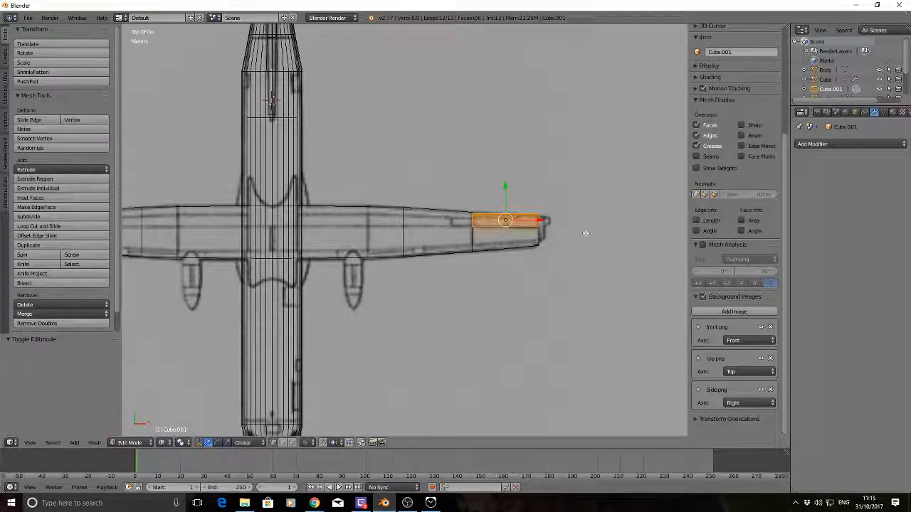
pyautogui.press('a')
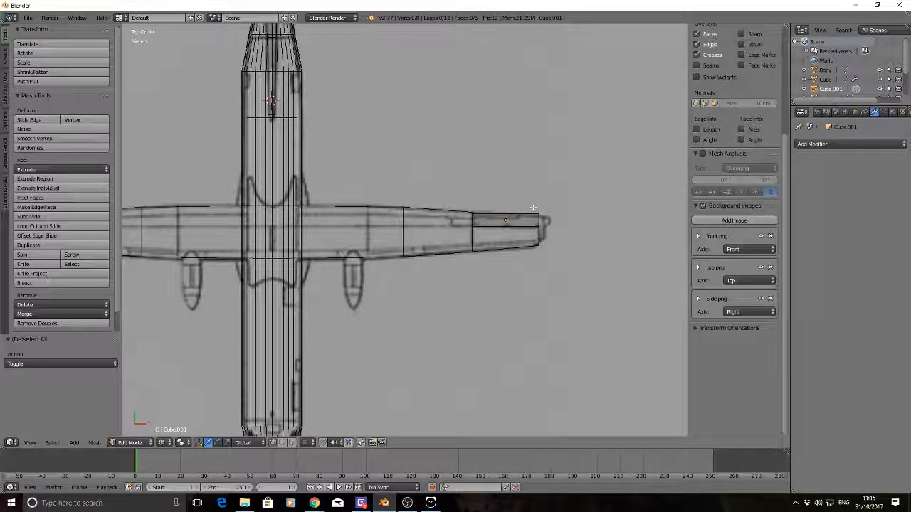
pyautogui.rightClick(533, 207)
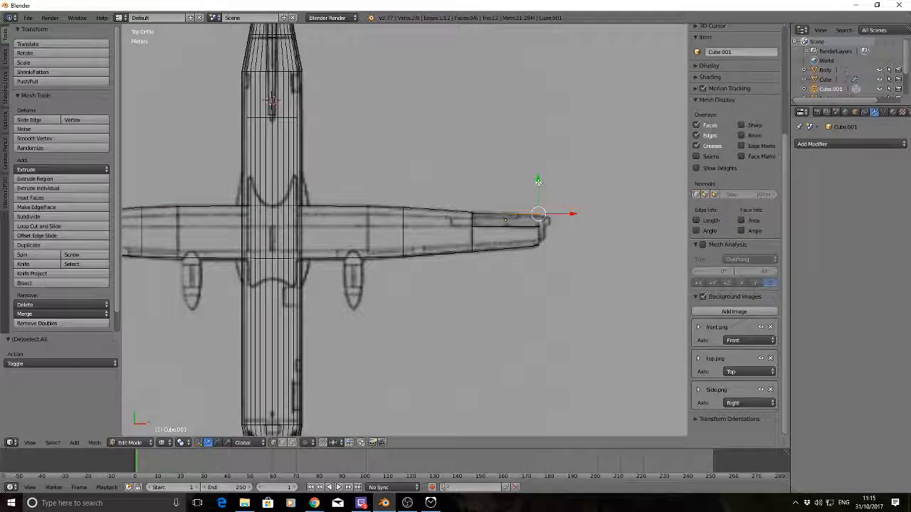
pyautogui.press('g')
pyautogui.press('y')
pyautogui.click(539, 183)
pyautogui.press('a')
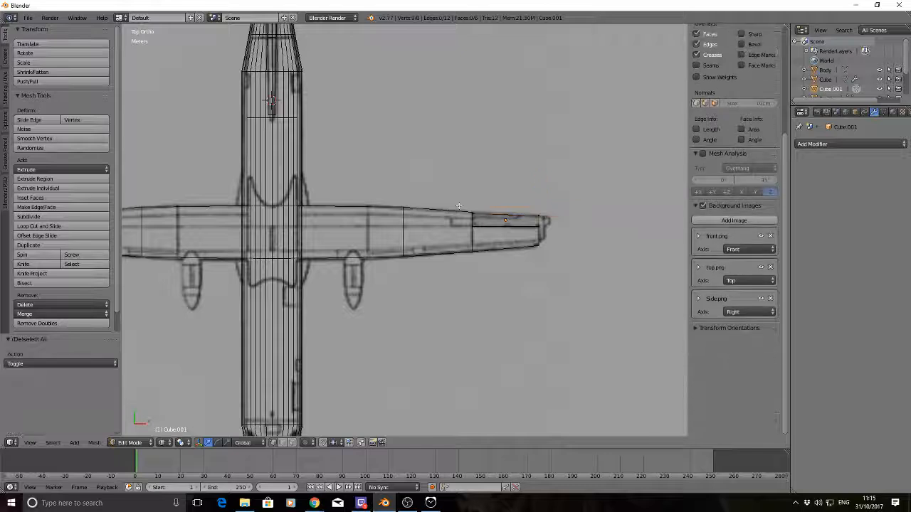
# Move the cube's inboard trailing edge about 9 cm rearward along Y to meet the wing's outline
pyautogui.press('b')
pyautogui.moveTo(456, 205); pyautogui.dragTo(484, 229)
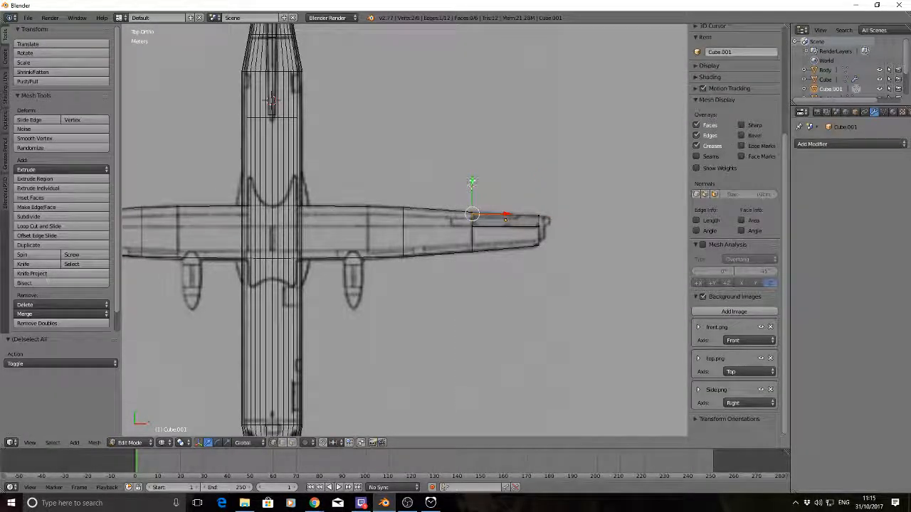
pyautogui.press('g')
pyautogui.press('y')
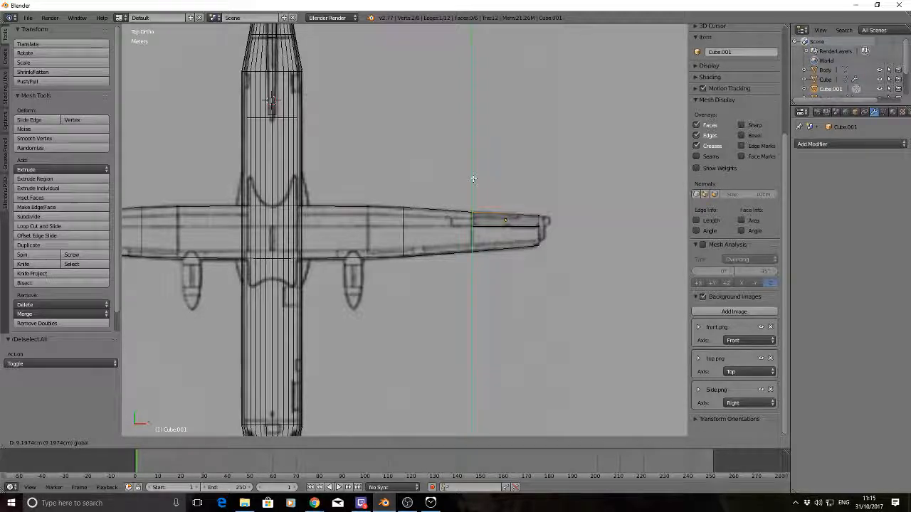
pyautogui.press('a')
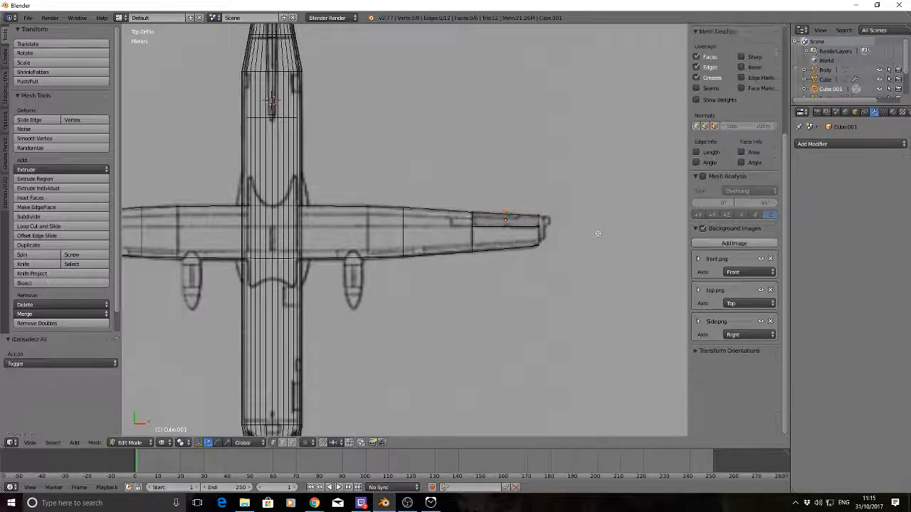
# Extrude the aileron's outboard end face about 25 cm along X toward the wing tip
pyautogui.rightClick(543, 226)
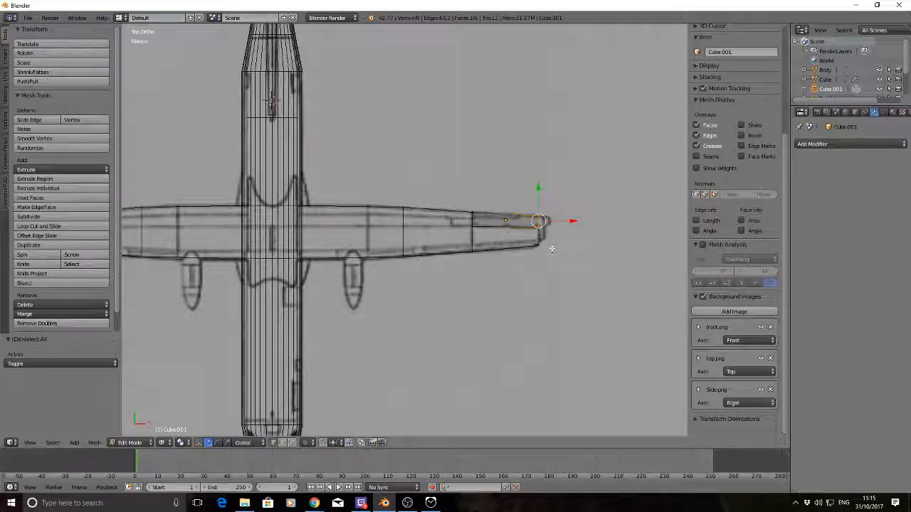
pyautogui.press('e')
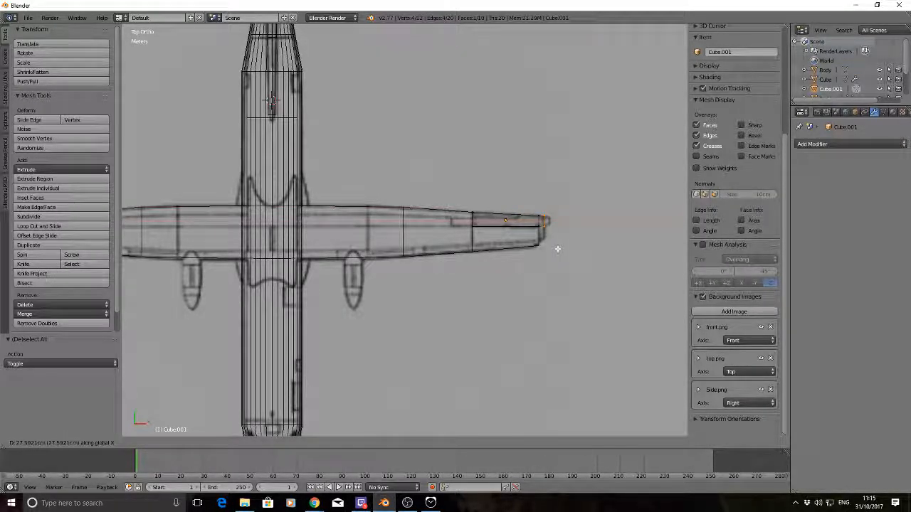
pyautogui.click(558, 248)
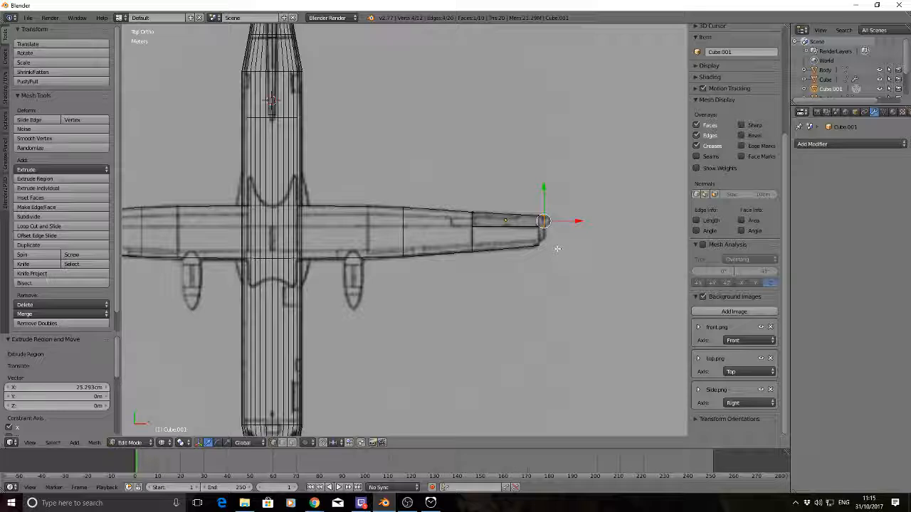
pyautogui.press('a')
# Extrude the front face of the new tip section about 64 cm forward along Y, and return to Object Mode
pyautogui.rightClick(537, 223)
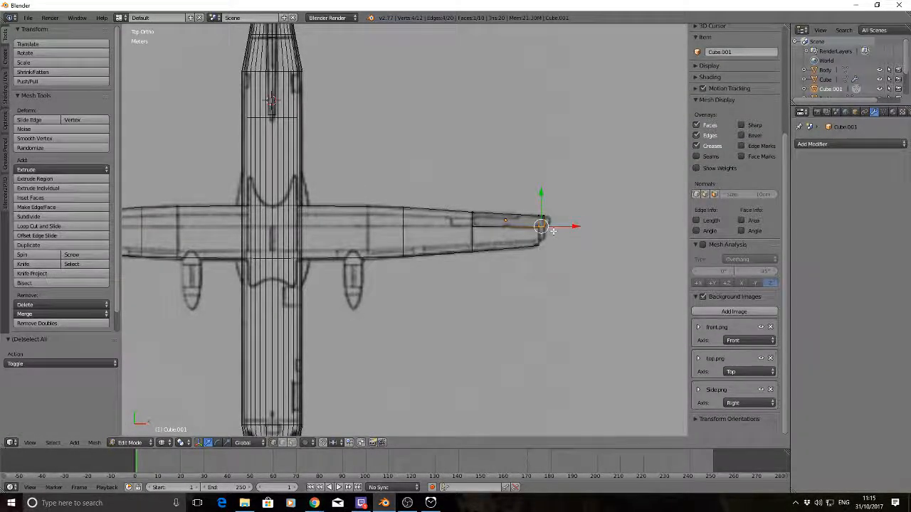
pyautogui.press('e')
pyautogui.press('y')
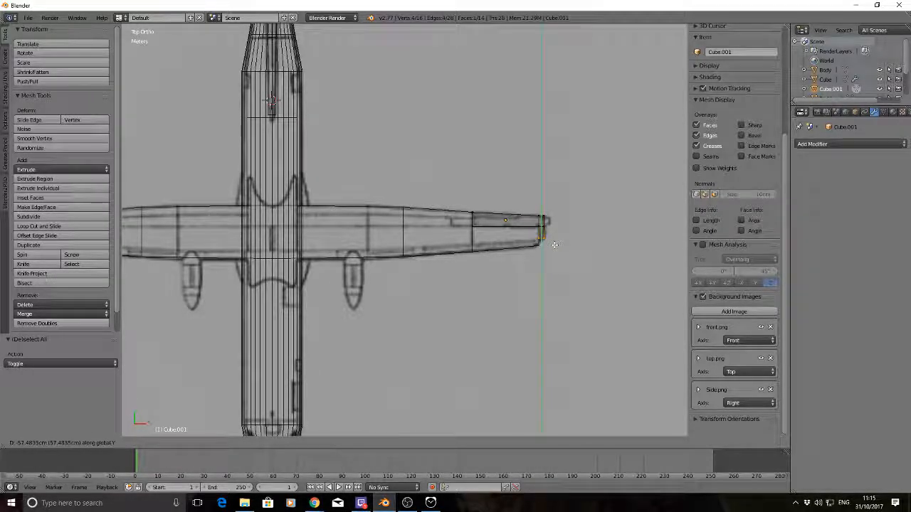
pyautogui.click(554, 246)
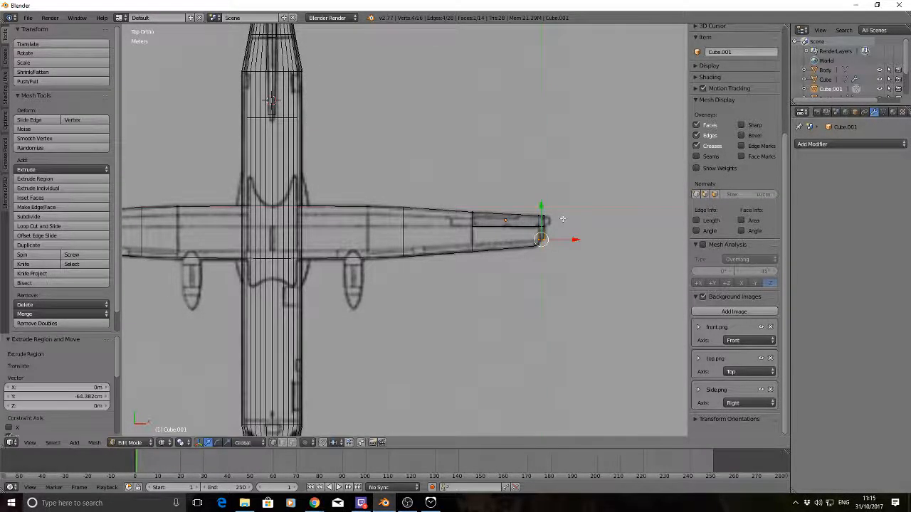
pyautogui.press('a')
pyautogui.scroll(-3, 563, 219)
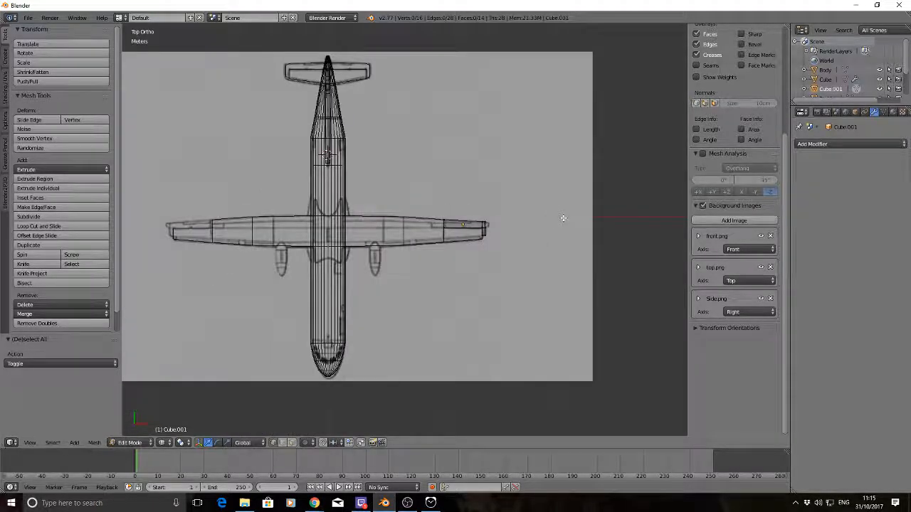
pyautogui.press('Tab')
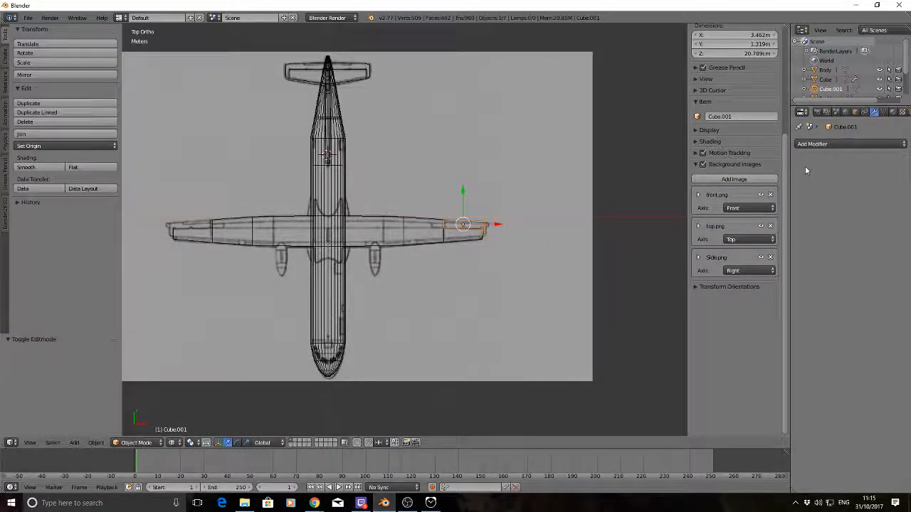
# Try to mirror the aileron along X with a Mirror modifier
pyautogui.click(854, 144)
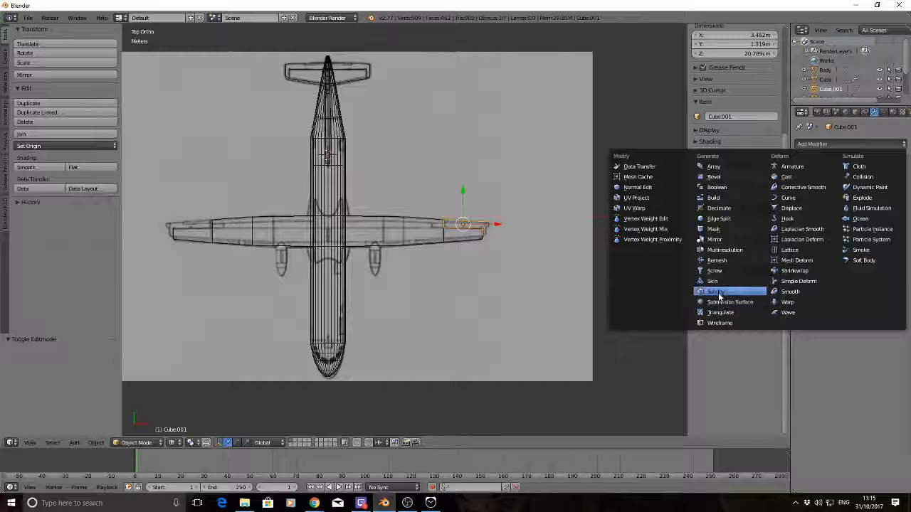
pyautogui.click(715, 240)
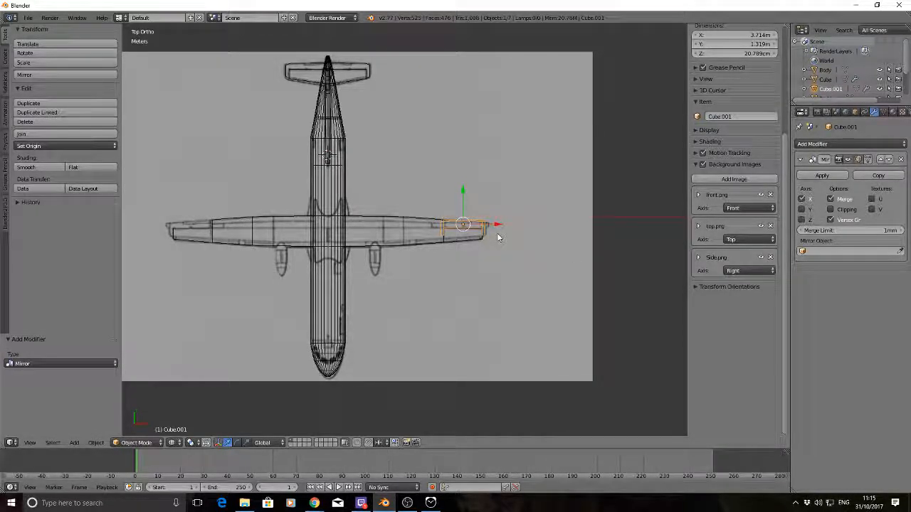
pyautogui.hotkey('ctrl', 'z')
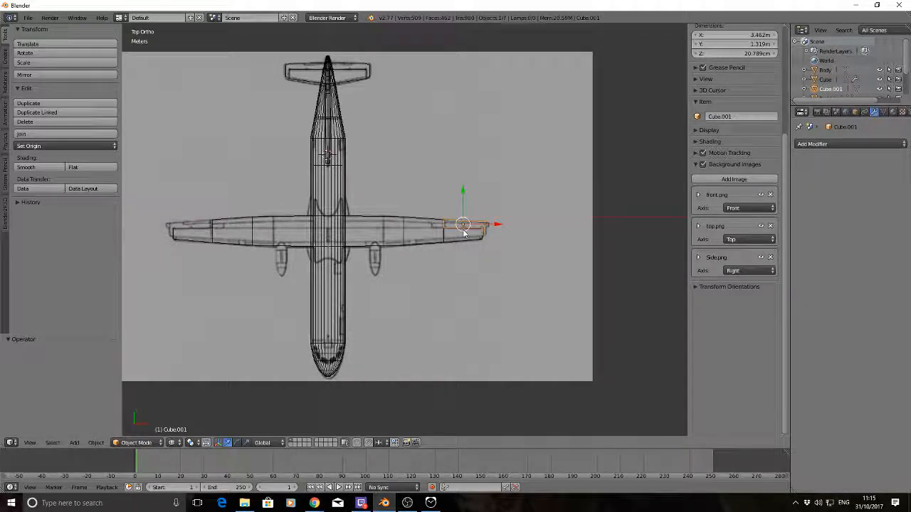
# Duplicate the aileron and move the copy about 22.8 m along negative X to the opposite wing
pyautogui.hotkey('shift', 'd')
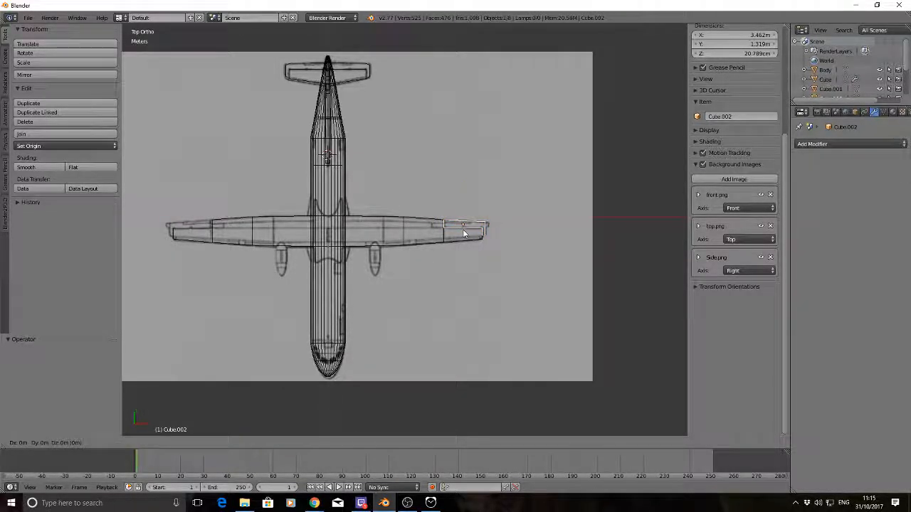
pyautogui.press('x')
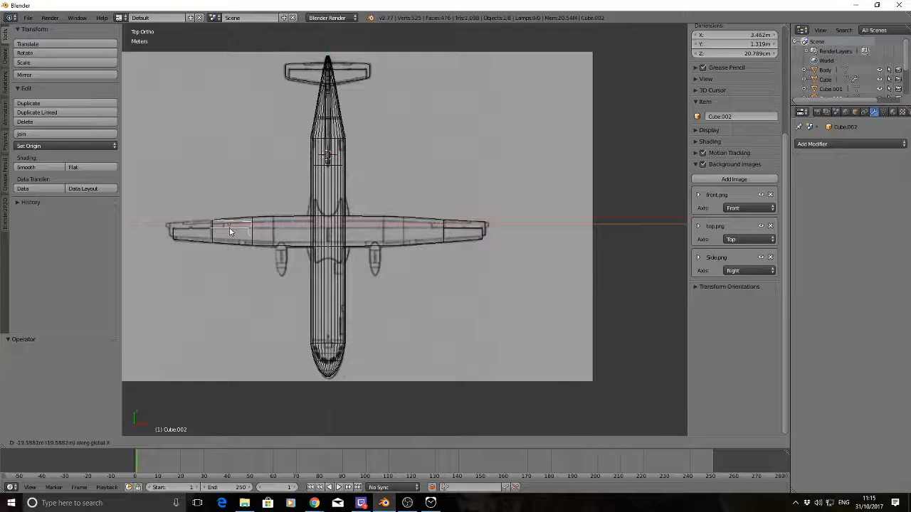
pyautogui.click(191, 232)
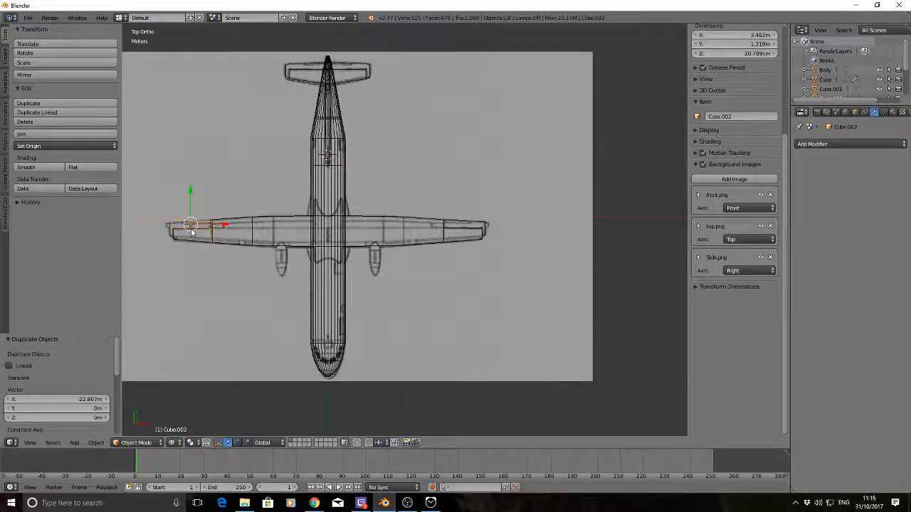
# Try to rotate the duplicated aileron 180° about the global Z axis
pyautogui.write('r')
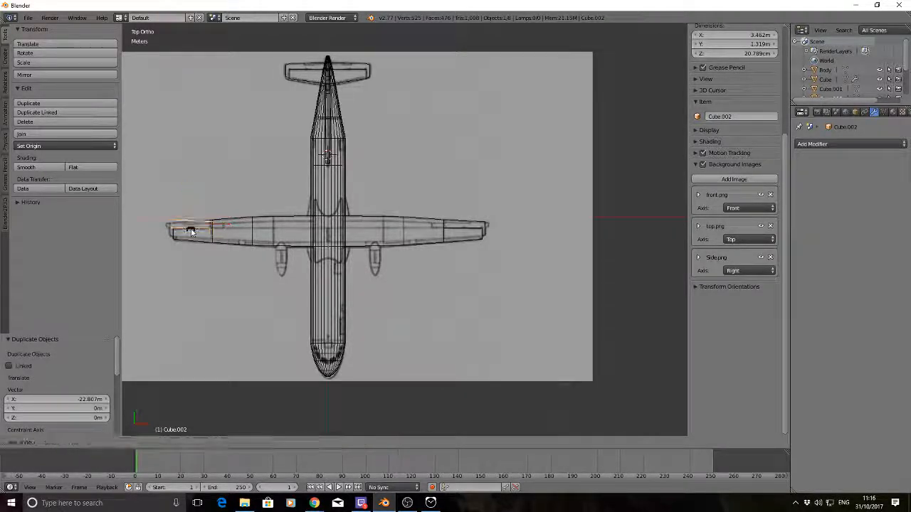
pyautogui.write('z180')
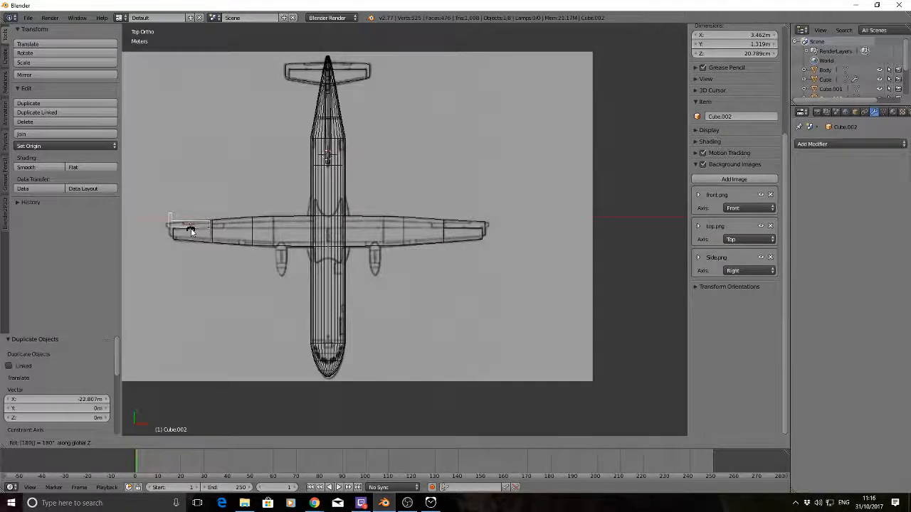
pyautogui.press('Return')
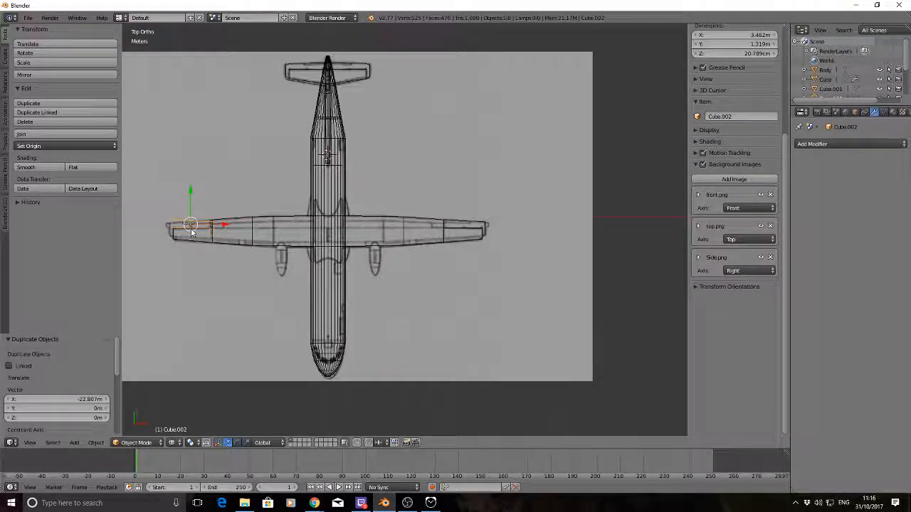
pyautogui.press('KP_1')
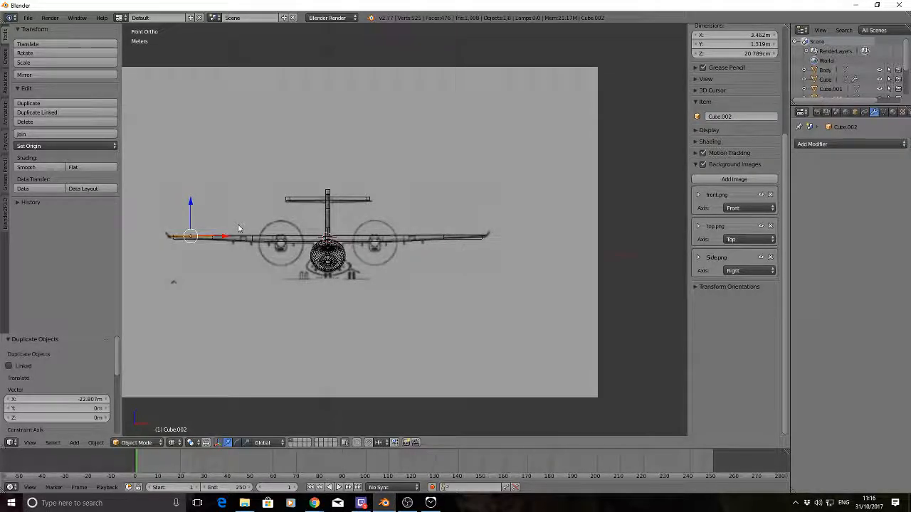
pyautogui.press('r')
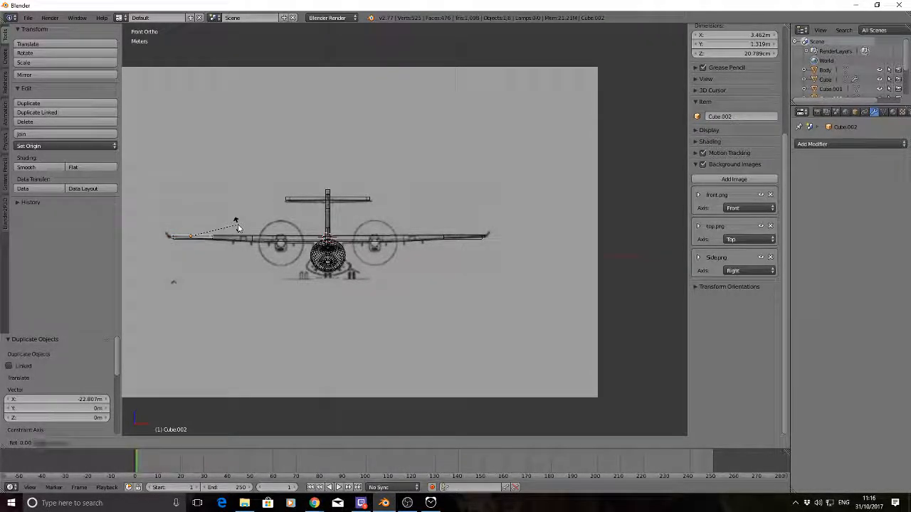
pyautogui.press('z')
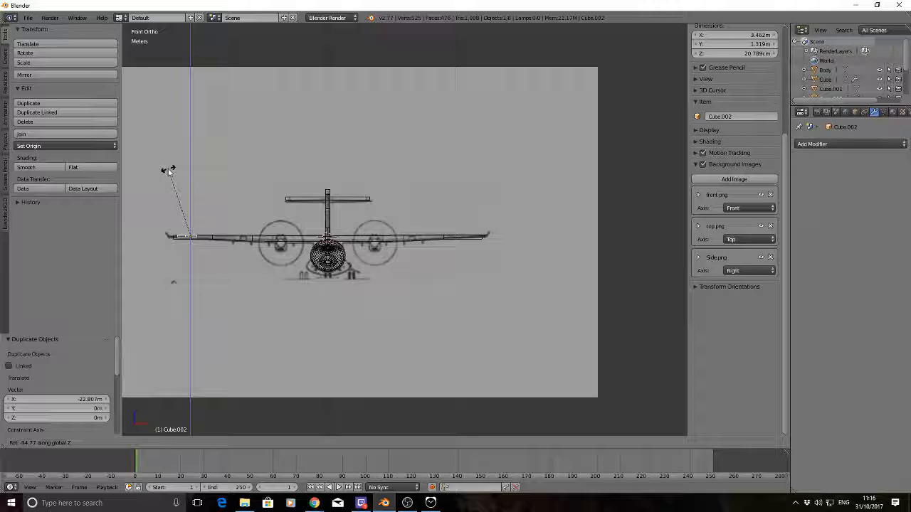
pyautogui.press('Escape')
pyautogui.press('r')
pyautogui.press('x')
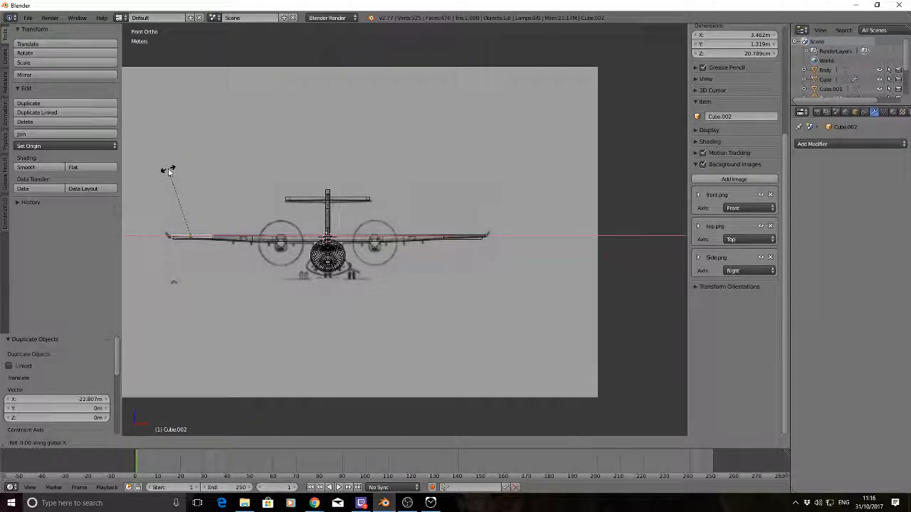
pyautogui.press('Escape')
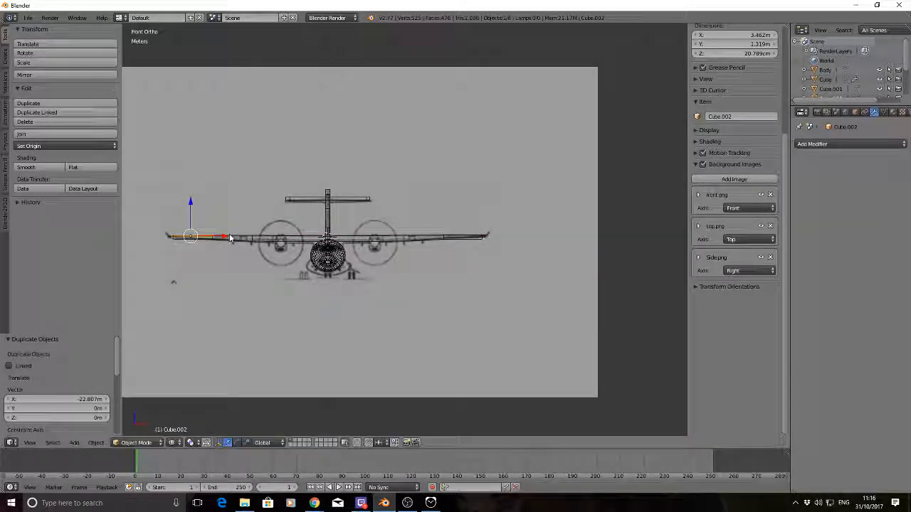
pyautogui.press('r')
pyautogui.press('Escape')
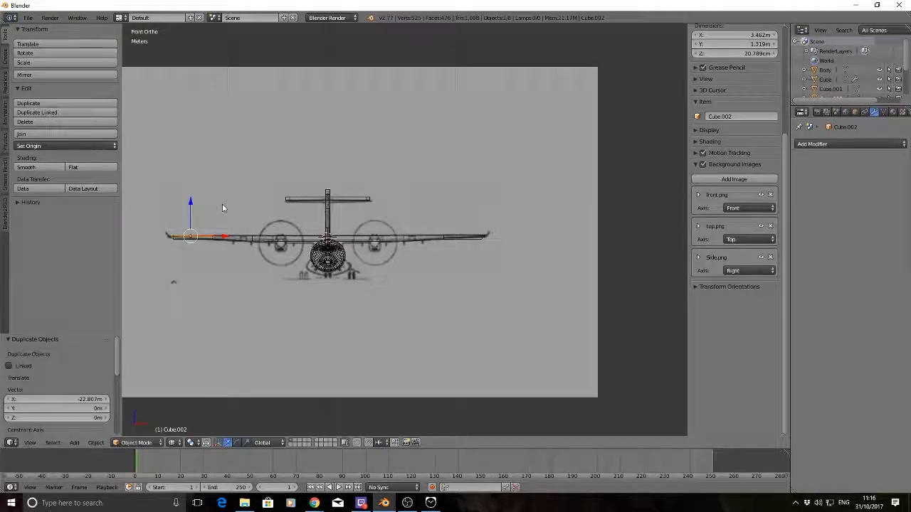
# Rotate the duplicated aileron 180° about the global Y axis
pyautogui.press('KP_7')
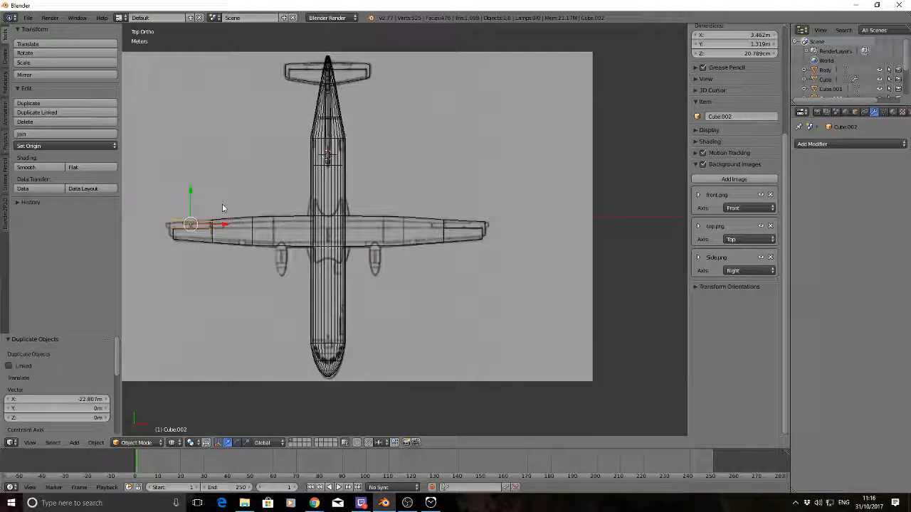
pyautogui.press('r')
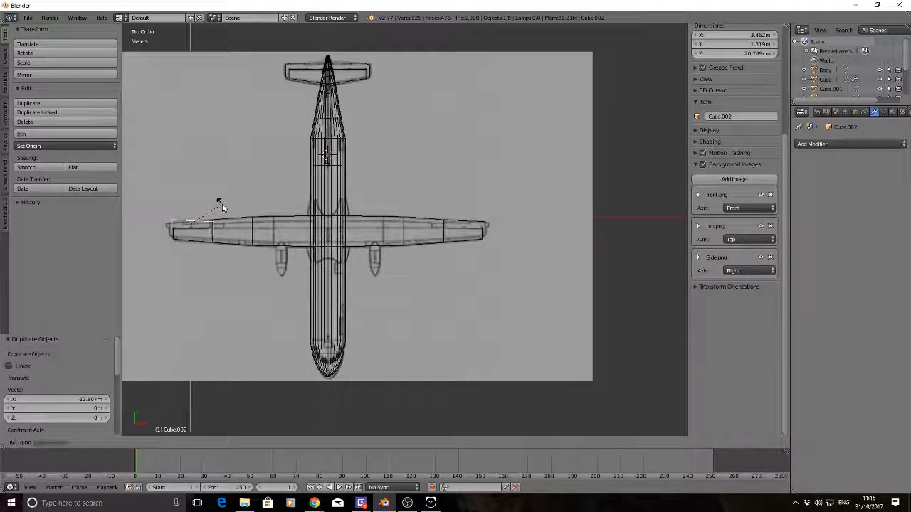
pyautogui.write('y')
pyautogui.write('180')
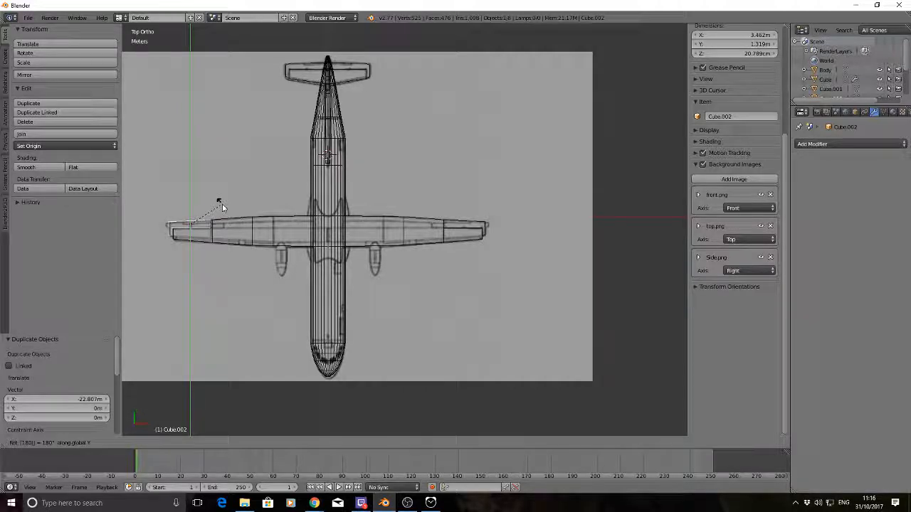
pyautogui.press('Return')
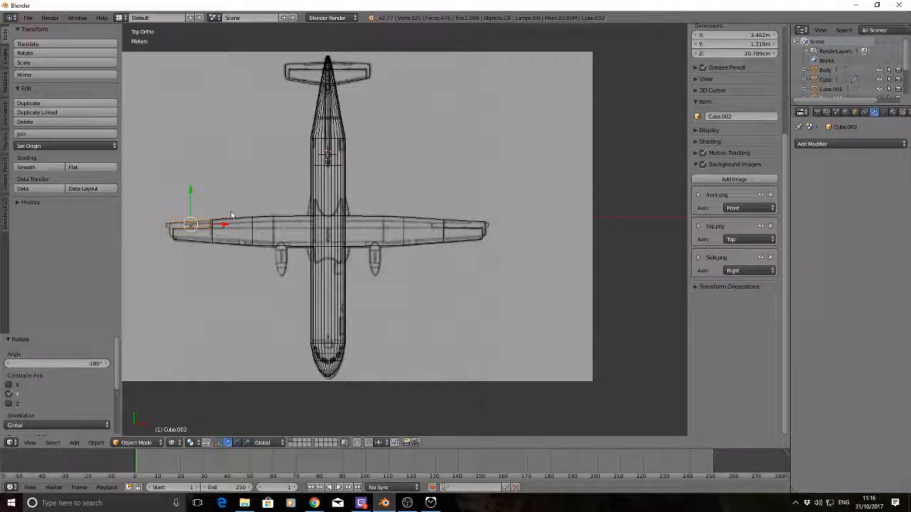
# Move the rotated aileron copy about 15.9 cm along X against the wing cutout, and deselect it in Object Mode
pyautogui.press('g')
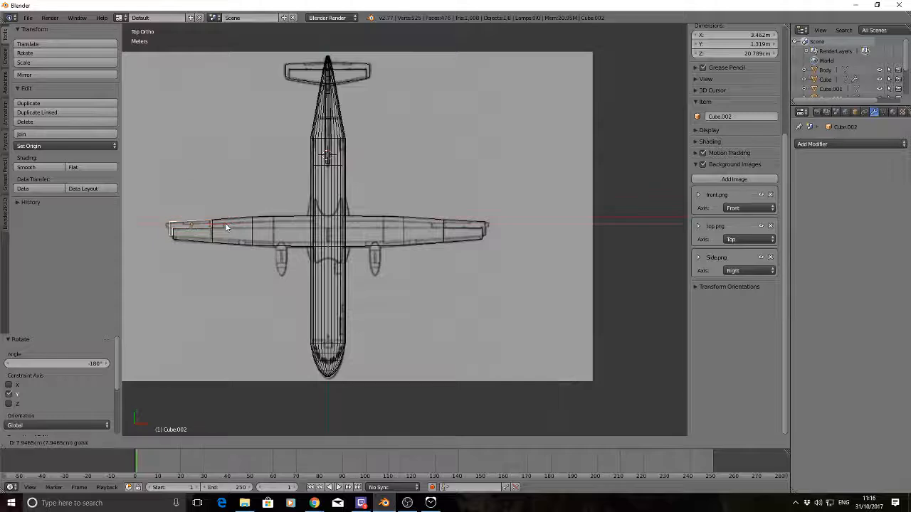
pyautogui.press('x')
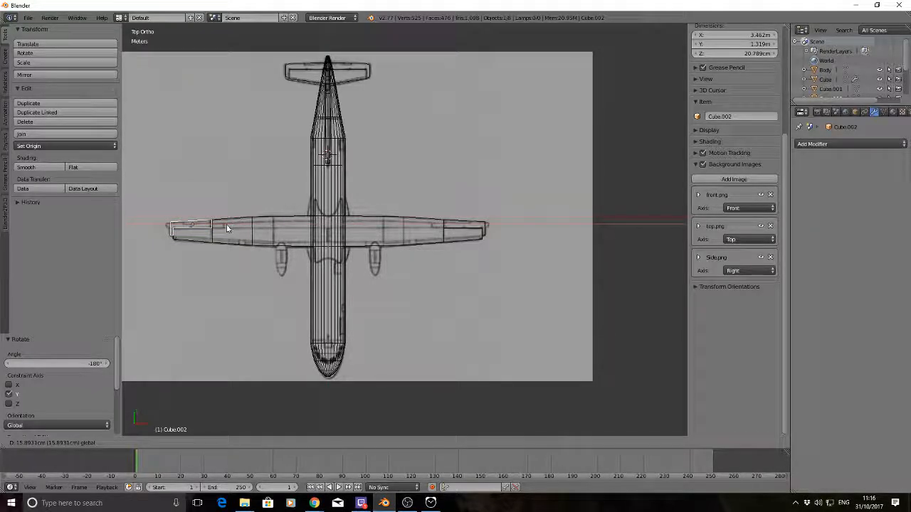
pyautogui.click(228, 228)
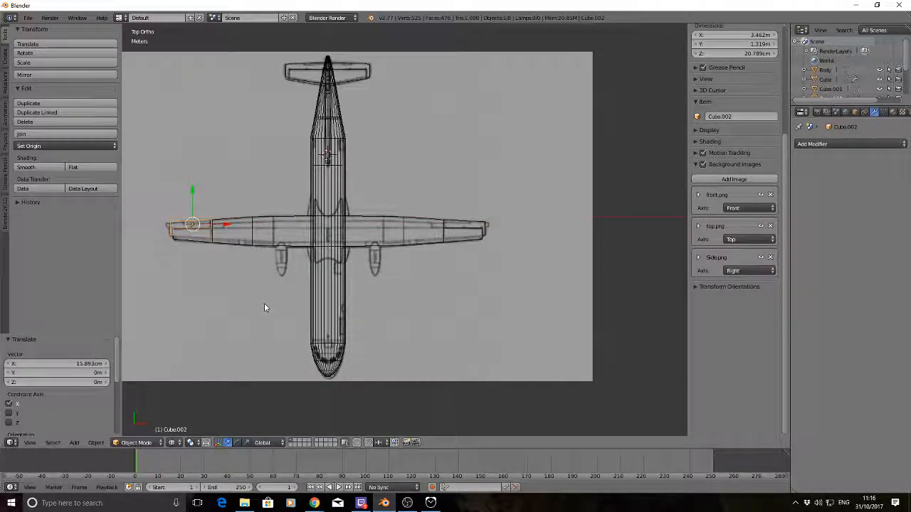
pyautogui.press('Tab')
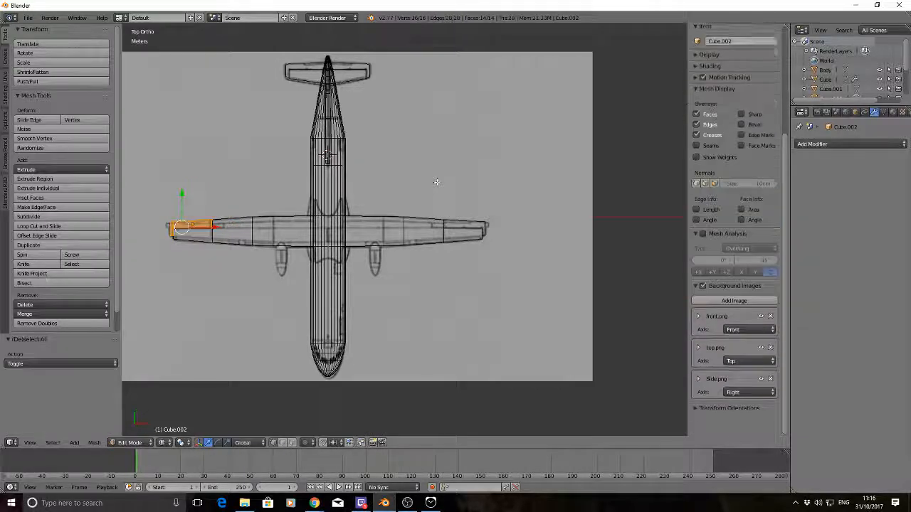
pyautogui.press('a')
pyautogui.press('Tab')
pyautogui.press('a')
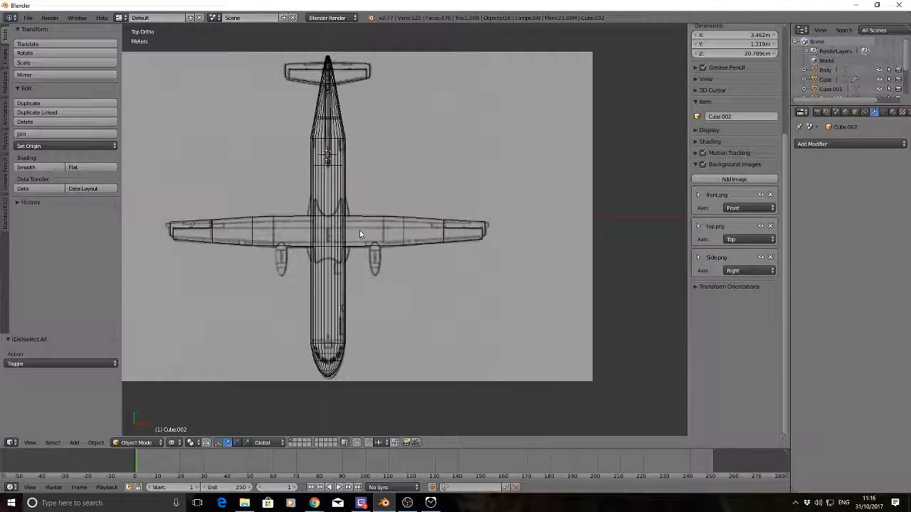
# Apply the Mirror modifier on the main wing and deselect everything
pyautogui.rightClick(401, 224)
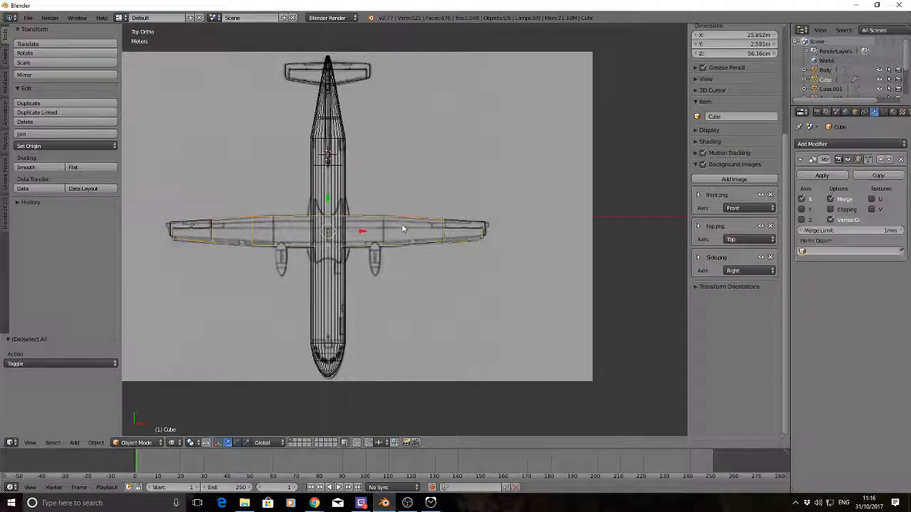
pyautogui.click(822, 175)
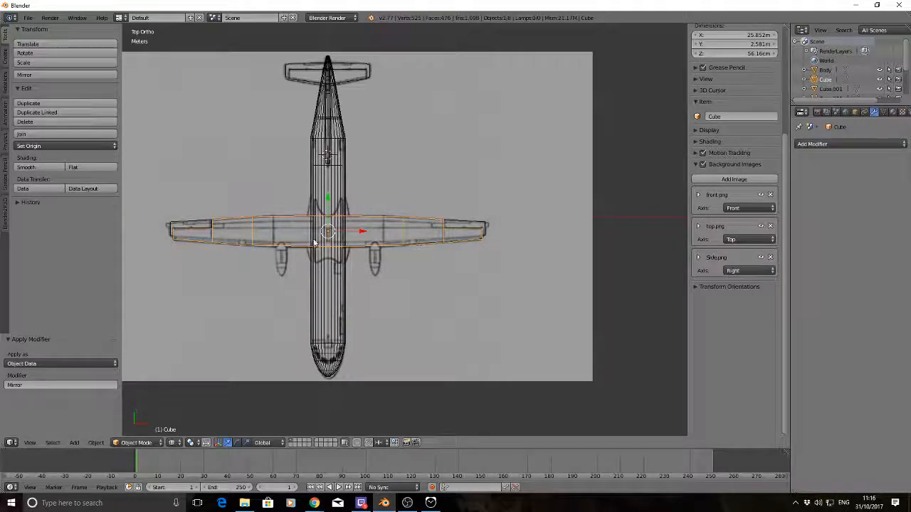
pyautogui.press('a')
# Examine the aircraft from the front, top and several angles in solid shading to check the wings and ailerons
pyautogui.moveTo(400, 270); pyautogui.dragTo(397, 166, button='middle')
pyautogui.press('KP_1')
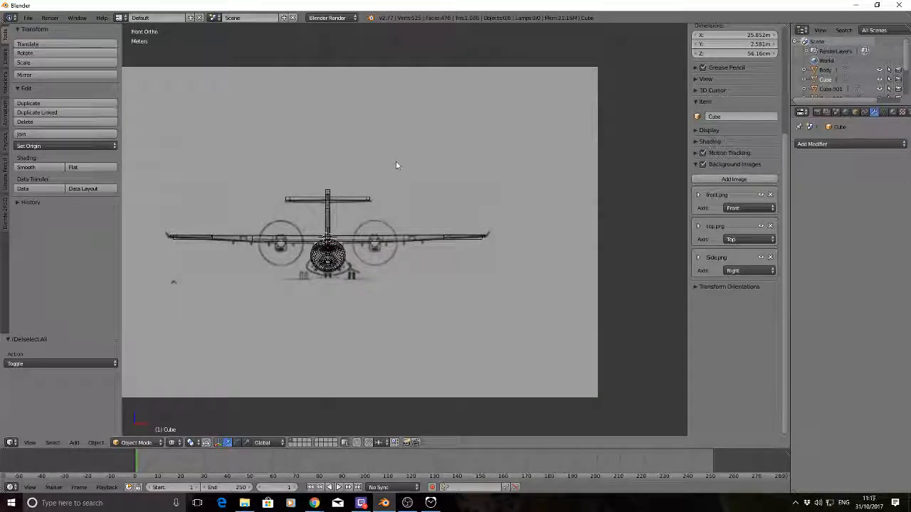
pyautogui.press('KP_7')
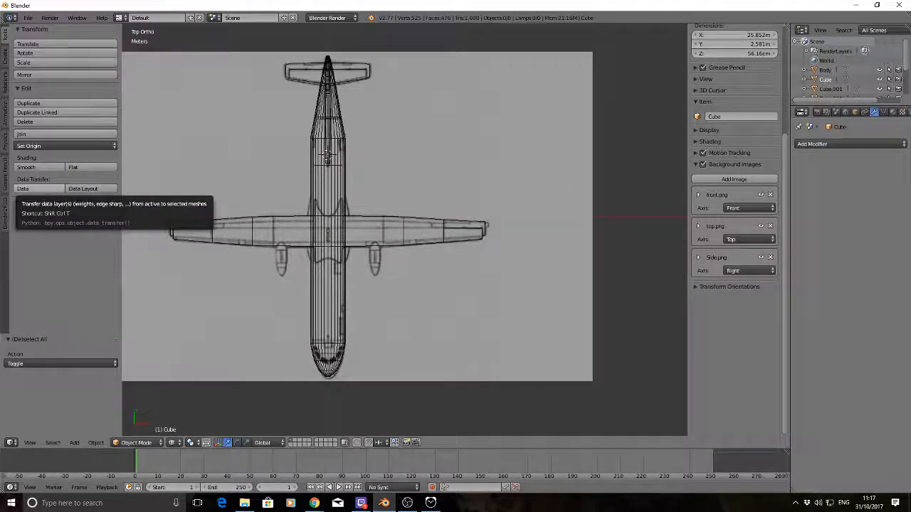
pyautogui.click(237, 7)
pyautogui.moveTo(384, 216); pyautogui.dragTo(511, 207, button='middle')
pyautogui.press('z')
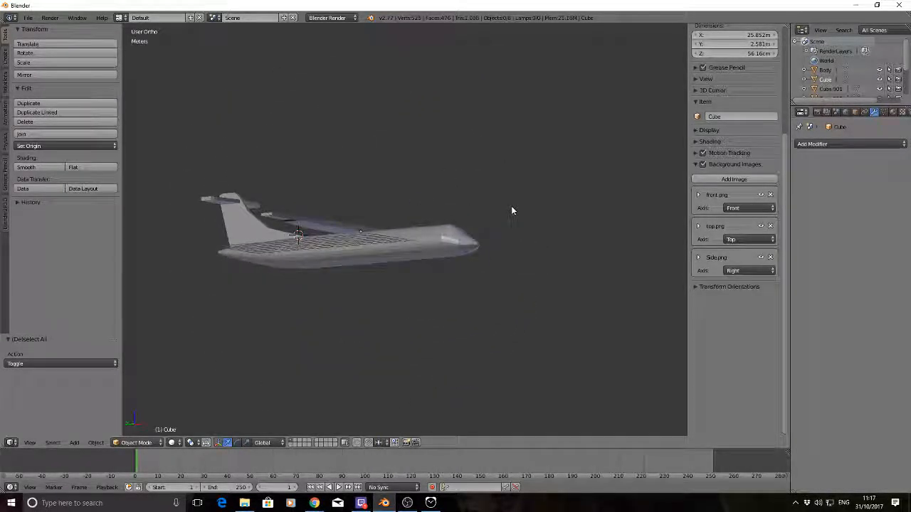
pyautogui.moveTo(451, 116); pyautogui.dragTo(411, 152, button='middle')
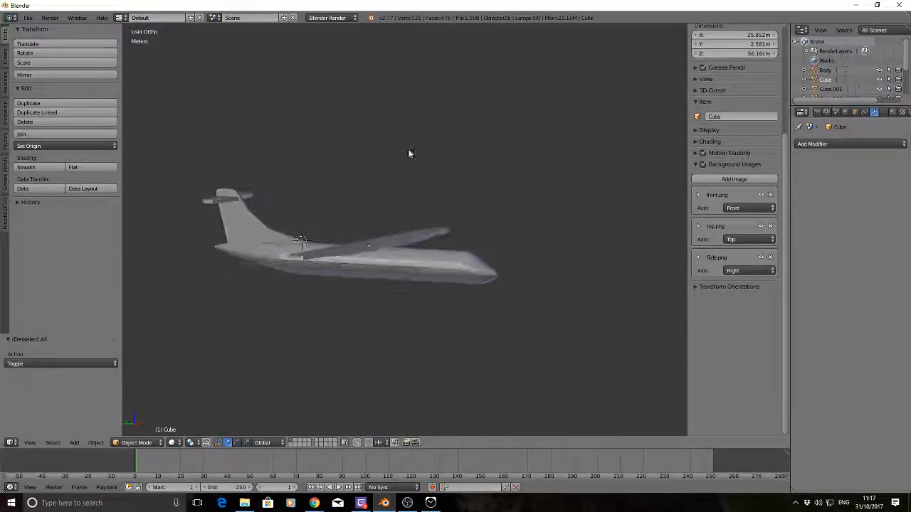
pyautogui.moveTo(533, 187); pyautogui.dragTo(359, 144, button='middle')
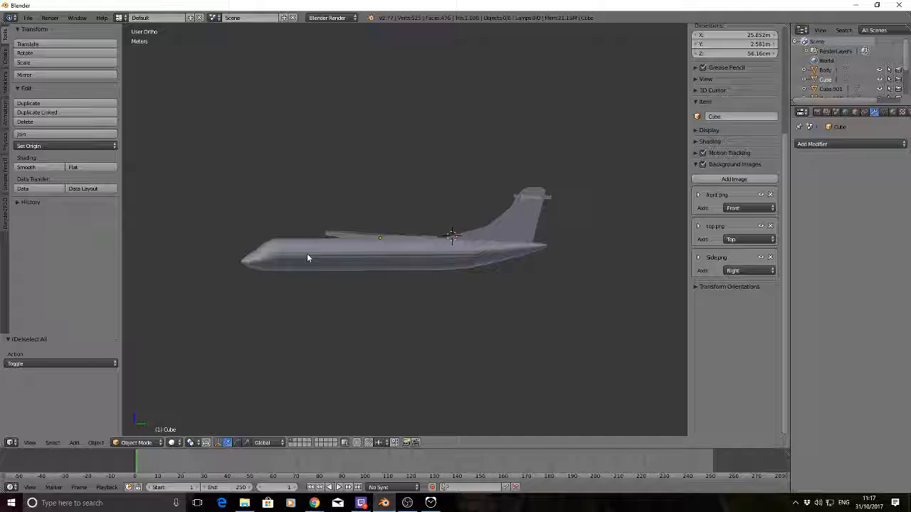
pyautogui.moveTo(429, 122); pyautogui.dragTo(463, 155, button='middle')
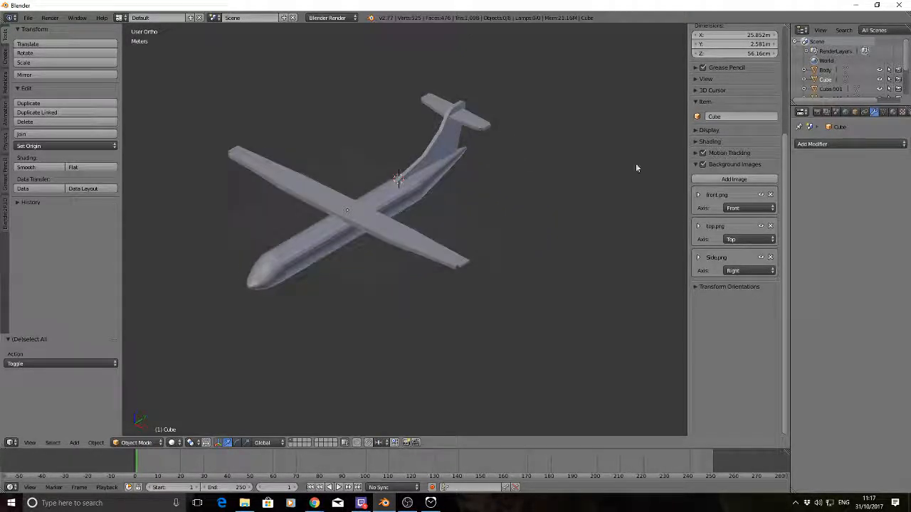
# Rename the main wing object as Wing
pyautogui.rightClick(439, 260)
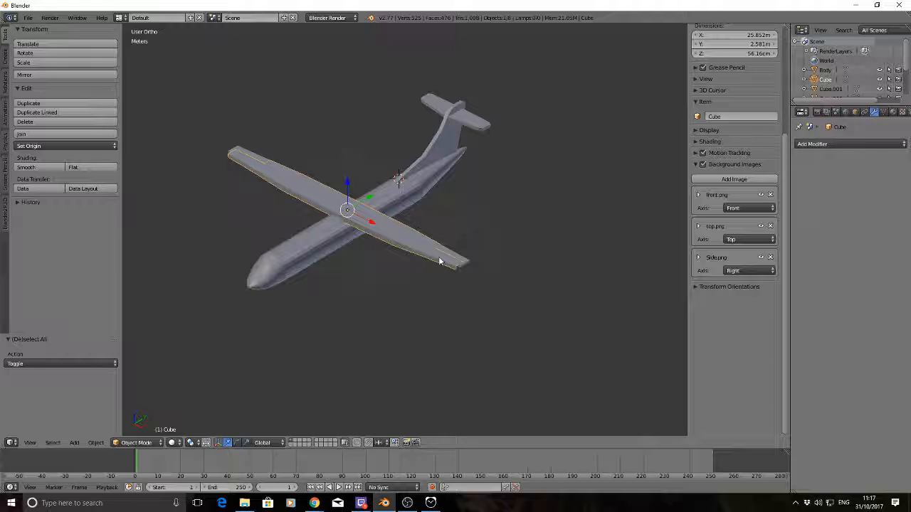
pyautogui.click(855, 112)
pyautogui.click(839, 144)
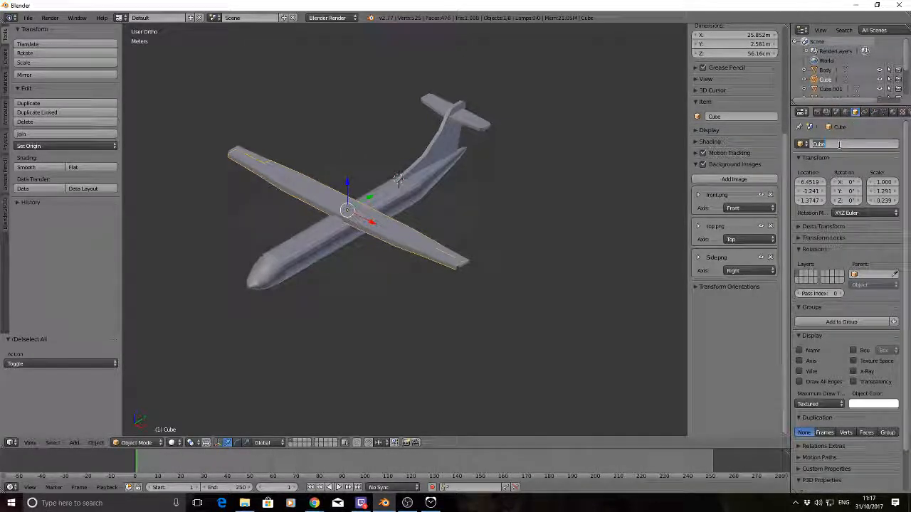
pyautogui.write('Wing')
pyautogui.press('Return')
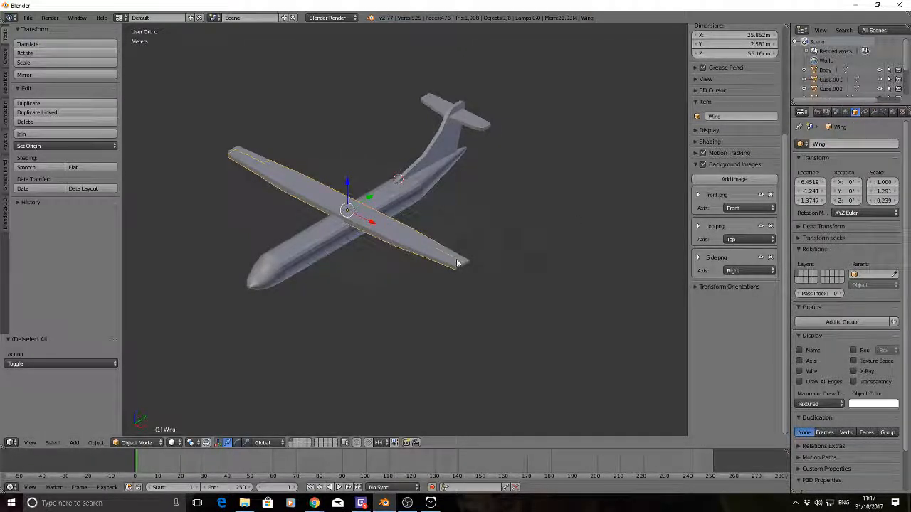
# Rename the original aileron, on the positive X side of the wing, as Left_airlon
pyautogui.rightClick(456, 262)
pyautogui.moveTo(565, 187); pyautogui.dragTo(407, 189, button='middle')
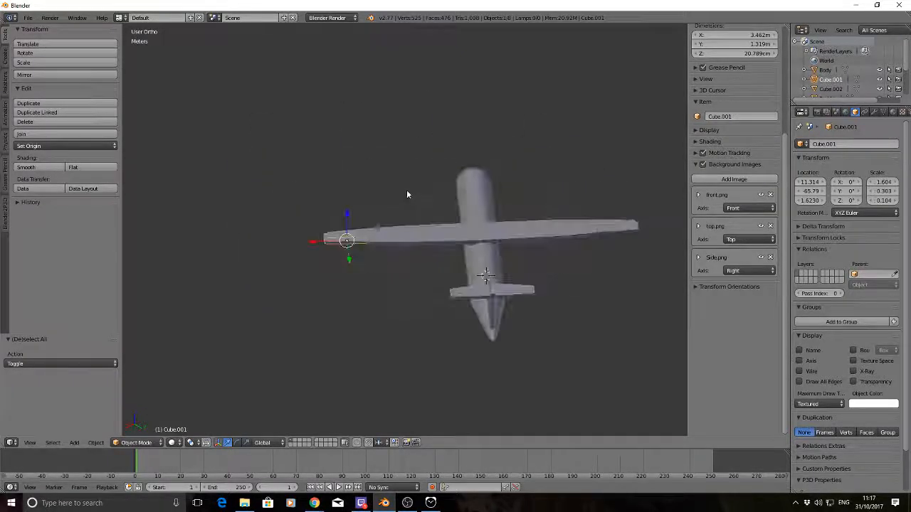
pyautogui.click(840, 143)
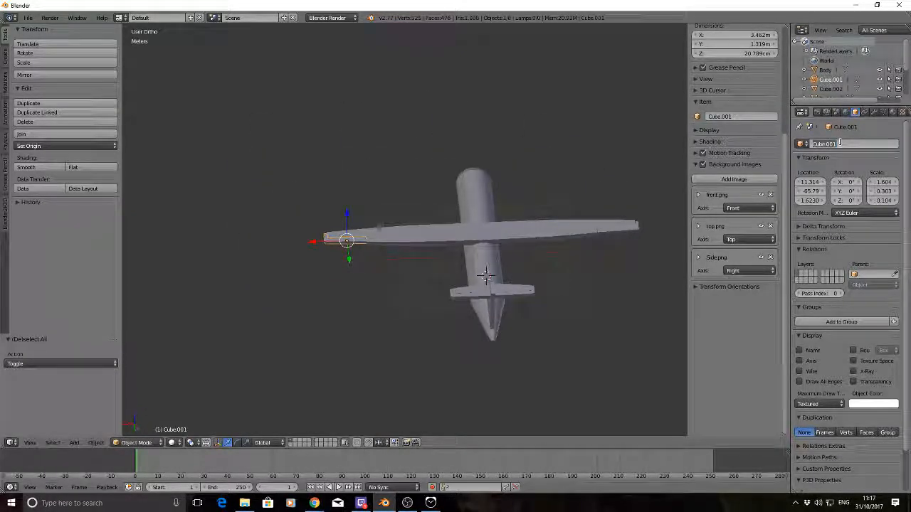
pyautogui.write('Left')
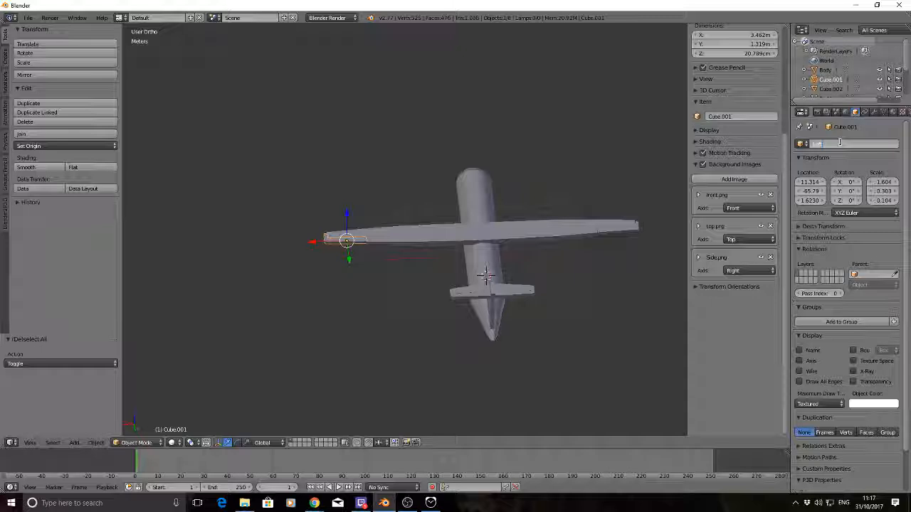
pyautogui.write(' ail')
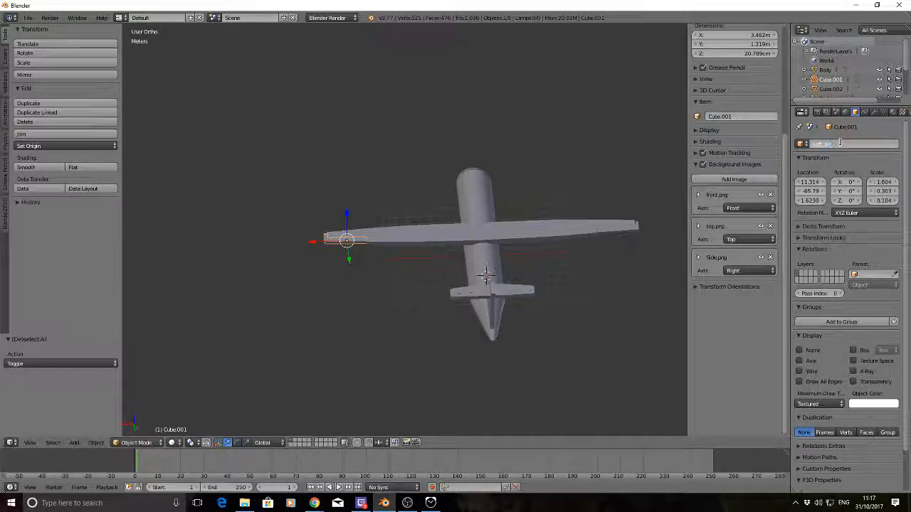
pyautogui.write('ron')
pyautogui.press('Return')
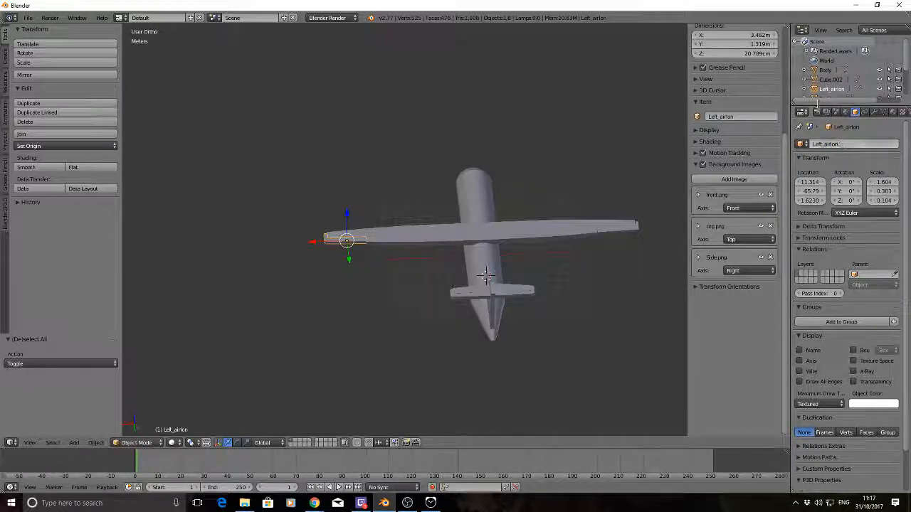
# Rename the duplicated aileron on the opposite wing as Right_Airlon
pyautogui.rightClick(630, 235)
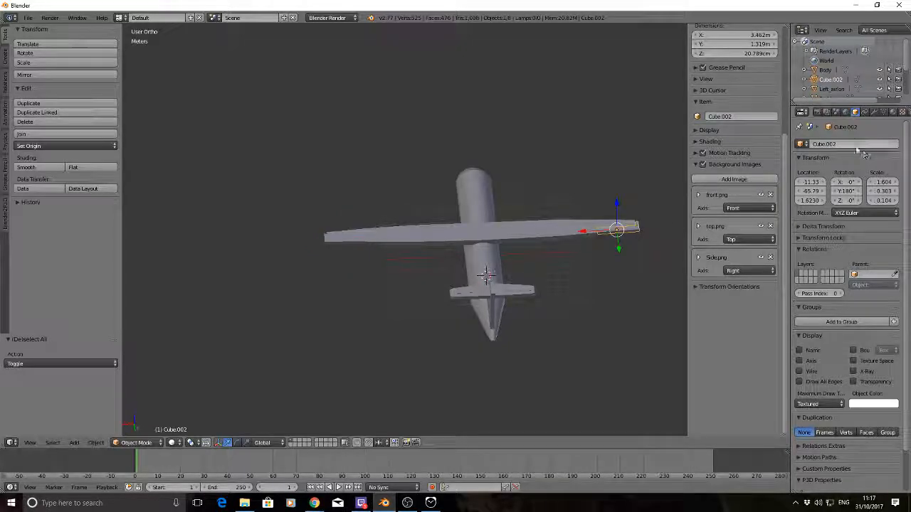
pyautogui.click(855, 145)
pyautogui.write('Right')
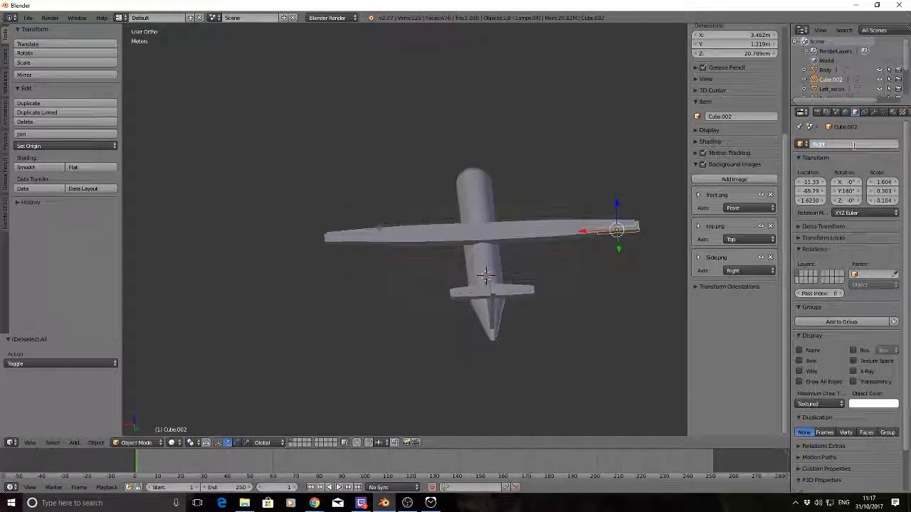
pyautogui.write('_ail')
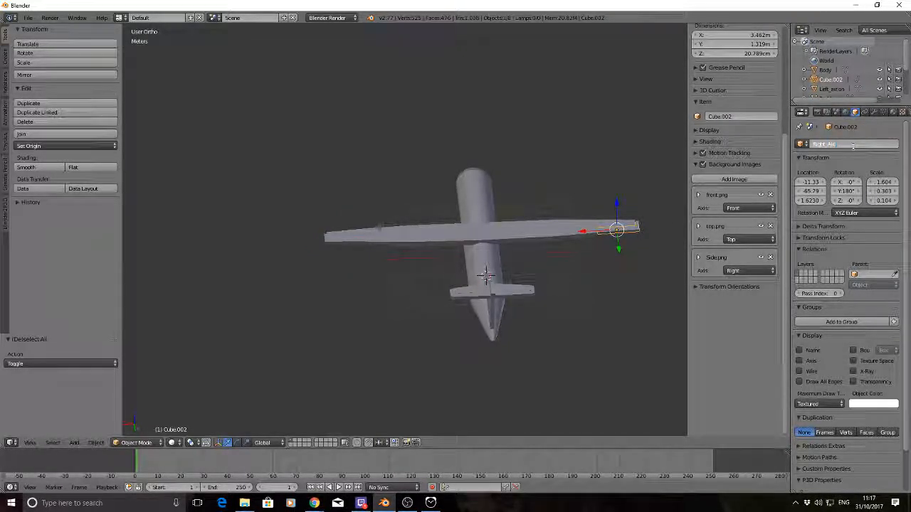
pyautogui.write('lon')
pyautogui.press('Return')
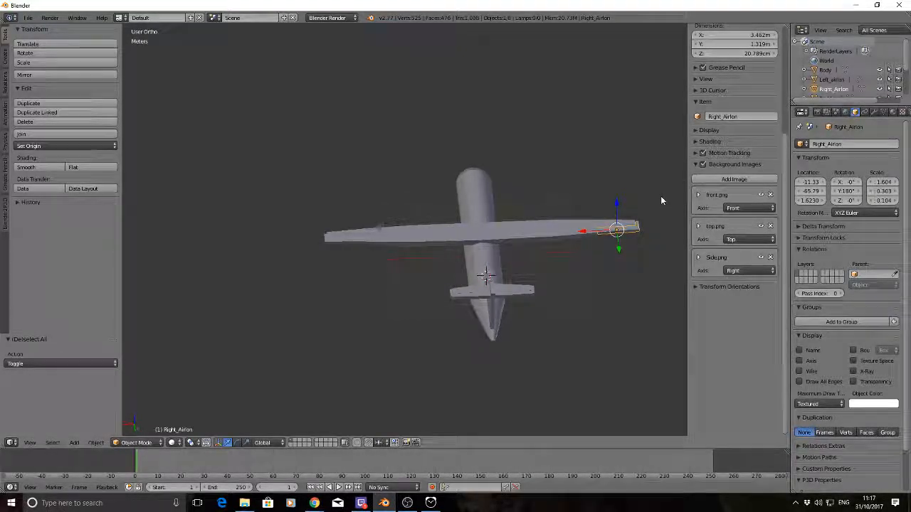
# Clear the object selection and enlarge the outliner until all aircraft parts are listed
pyautogui.press('a')
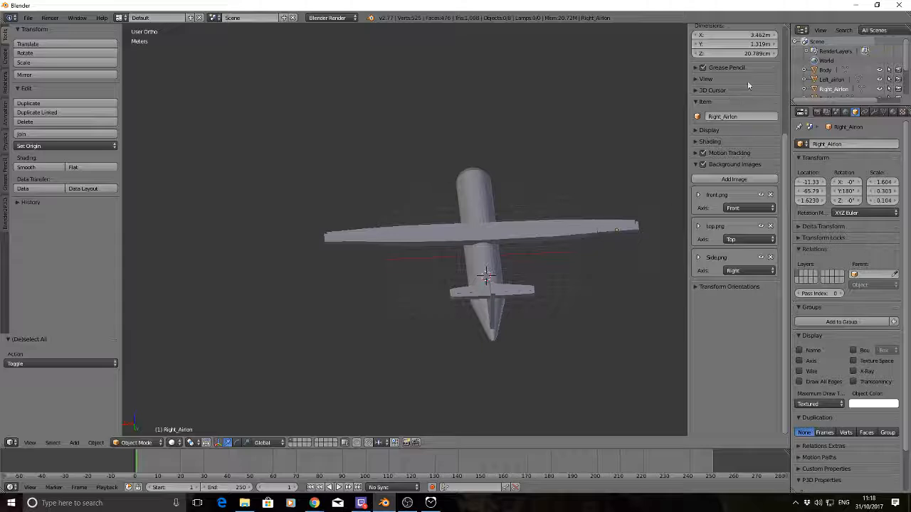
pyautogui.scroll(-2, 839, 74)
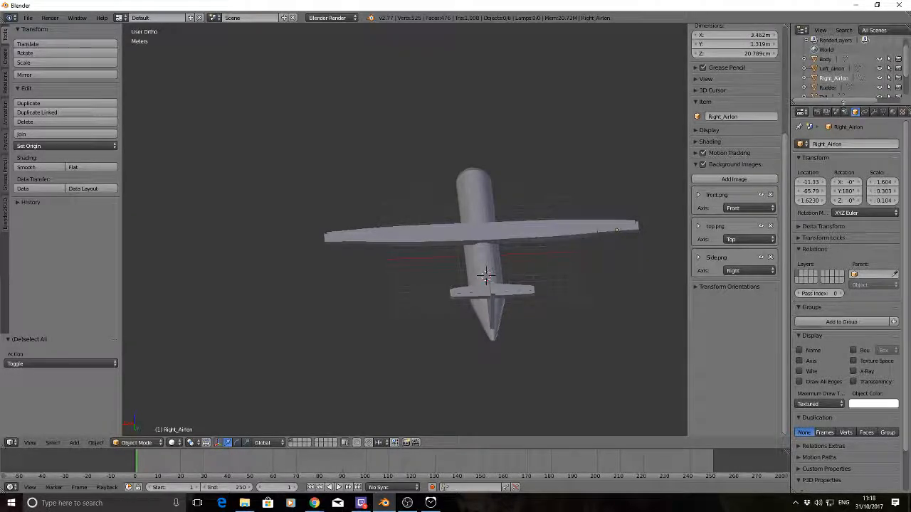
pyautogui.moveTo(844, 106); pyautogui.dragTo(844, 167)
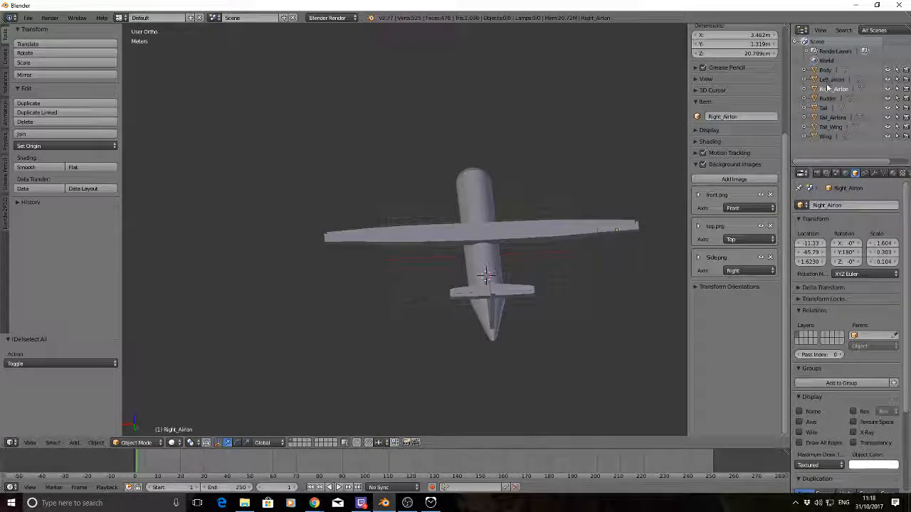
# Add a Subdivision Surface modifier to the Tail object, the vertical fin ahead of the rudder
pyautogui.moveTo(485, 201); pyautogui.dragTo(449, 171, button='middle')
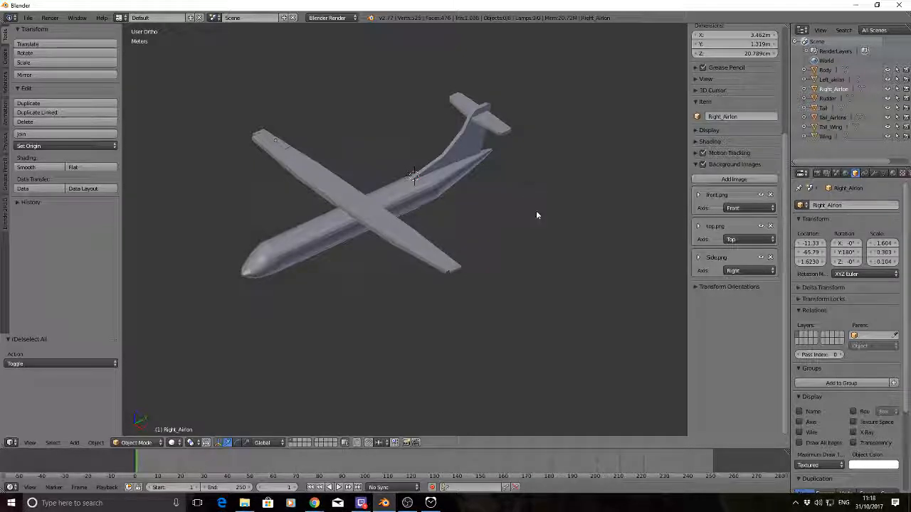
pyautogui.moveTo(539, 213); pyautogui.dragTo(555, 223, button='middle')
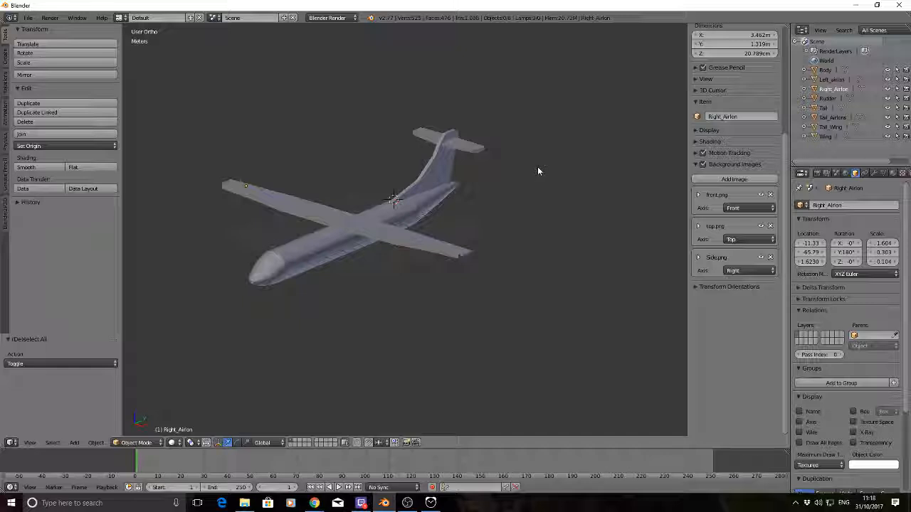
pyautogui.moveTo(547, 180); pyautogui.dragTo(527, 174, button='middle')
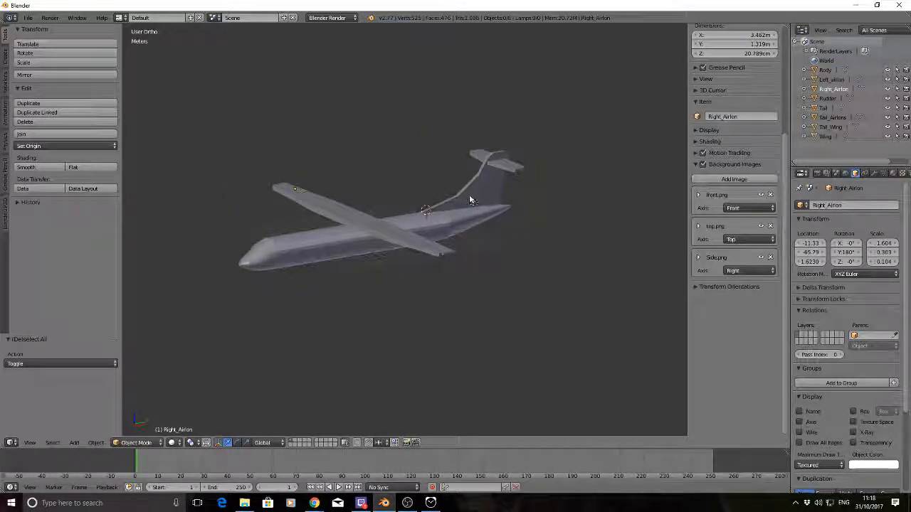
pyautogui.moveTo(543, 138); pyautogui.dragTo(594, 172, button='middle')
pyautogui.rightClick(479, 138)
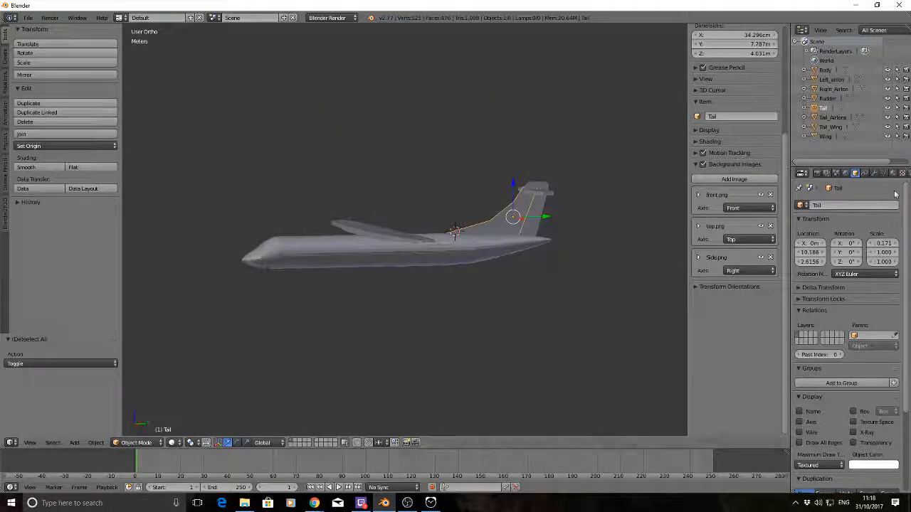
pyautogui.click(874, 173)
pyautogui.click(840, 205)
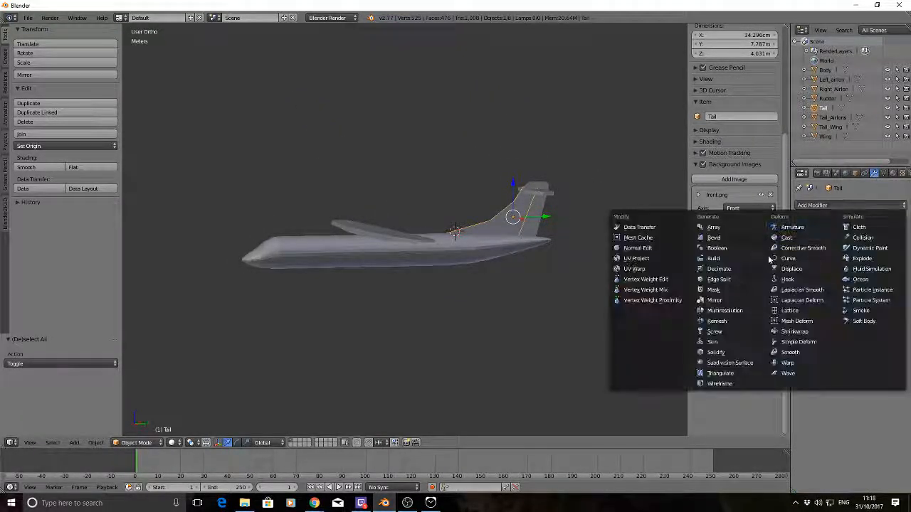
pyautogui.click(741, 363)
# Raise the viewport subdivisions of the Tail's Subdivision Surface modifier to 2
pyautogui.moveTo(464, 211)
pyautogui.mouseDown(button='middle')
pyautogui.moveTo(483, 171)
pyautogui.moveTo(508, 182)
pyautogui.moveTo(457, 205)
pyautogui.mouseUp(button='middle')
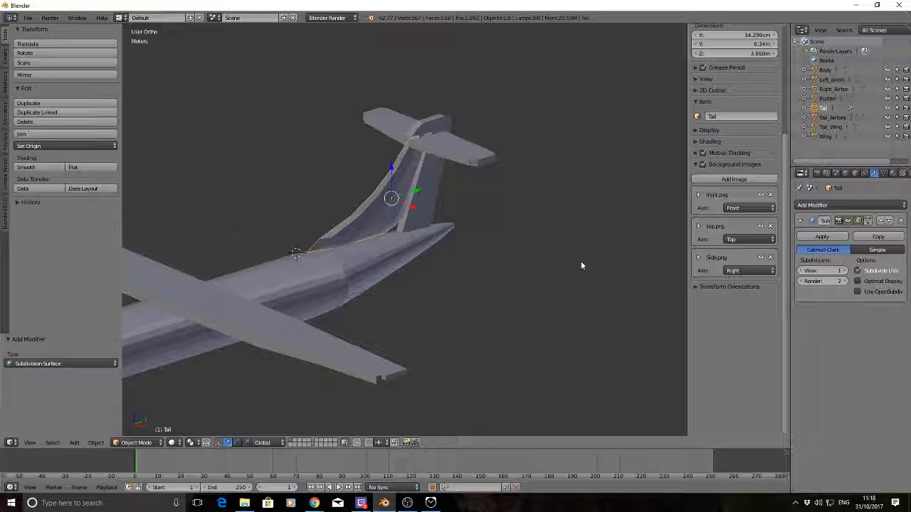
pyautogui.moveTo(581, 265); pyautogui.dragTo(558, 236, button='middle')
pyautogui.scroll(2, 476, 197)
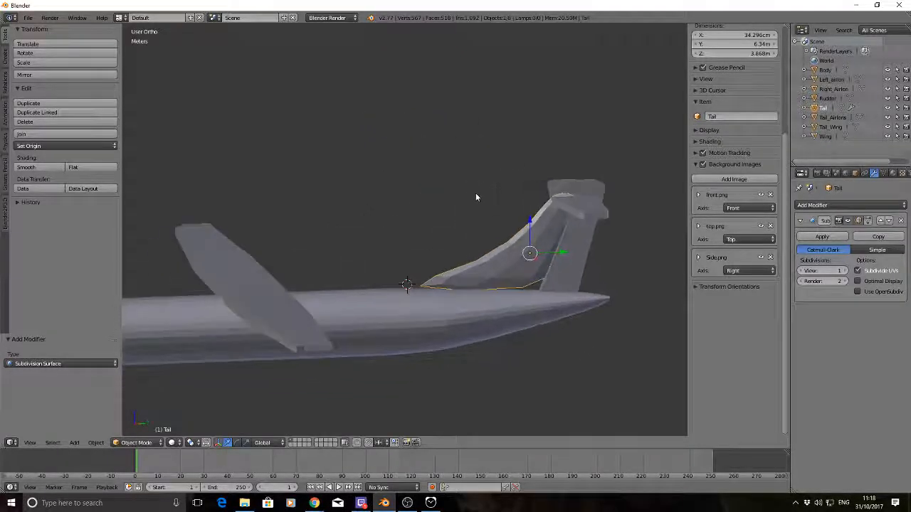
pyautogui.click(845, 271)
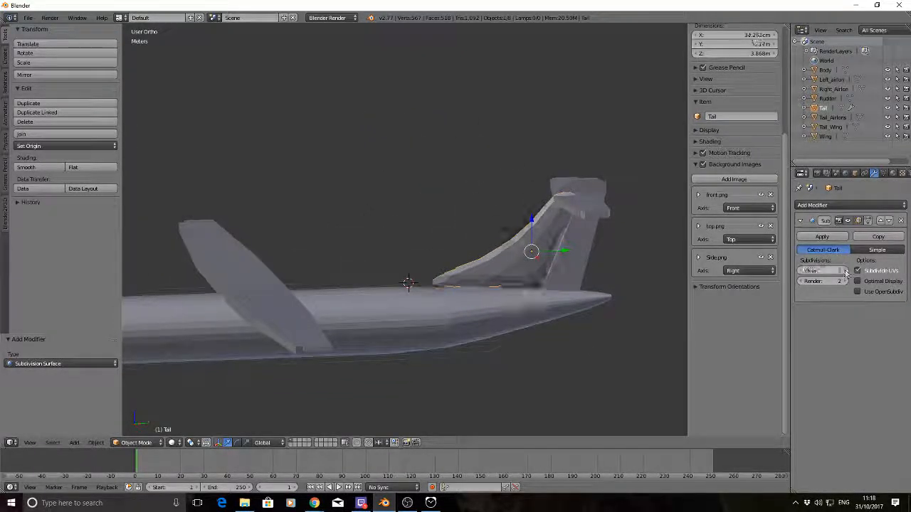
# Add a loop cut to the tail fin mesh and slide it tight against the rear edge beside the rudder
pyautogui.press('Tab')
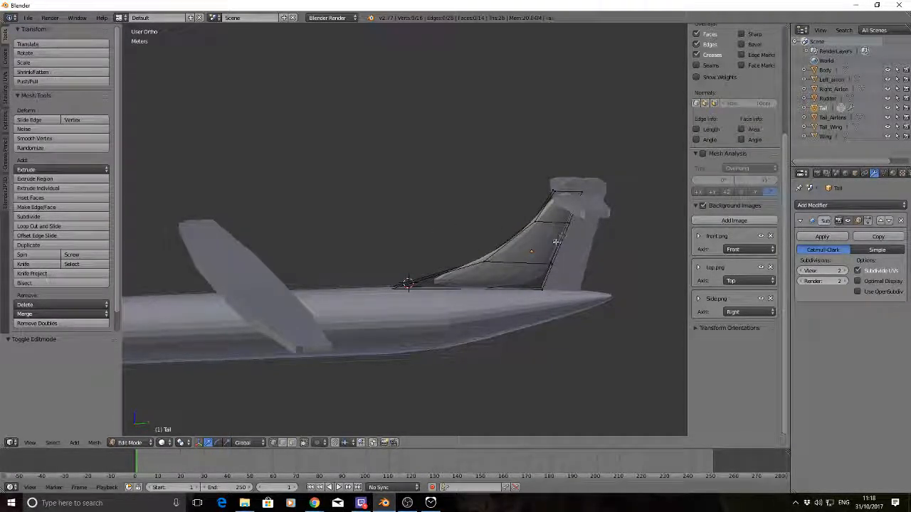
pyautogui.hotkey('ctrl', 'r')
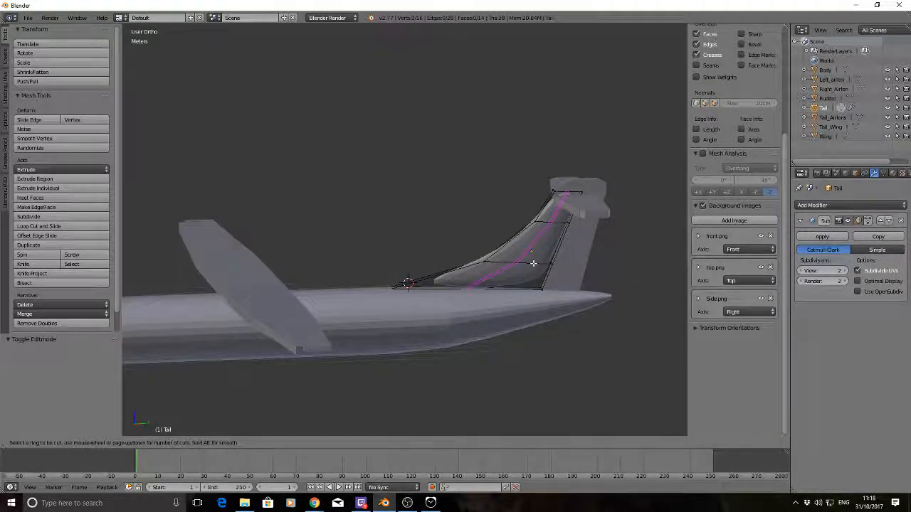
pyautogui.click(534, 264)
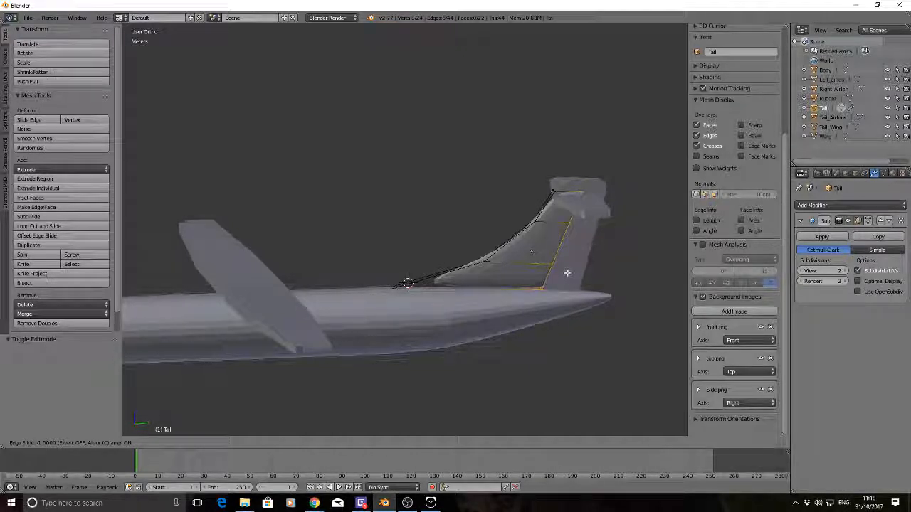
pyautogui.click(567, 272)
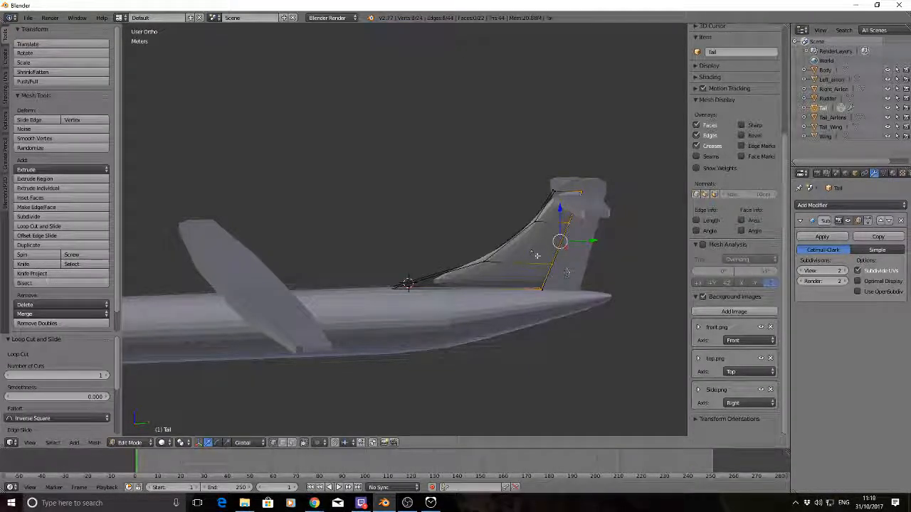
pyautogui.press('a')
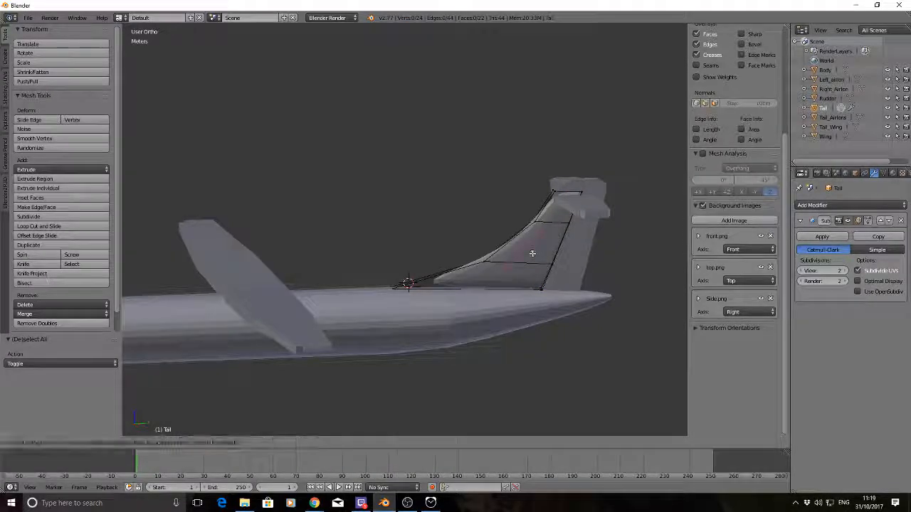
# Add a second loop cut to the tail fin and slide it close to the curved leading edge
pyautogui.hotkey('ctrl', 'r')
pyautogui.click(532, 253)
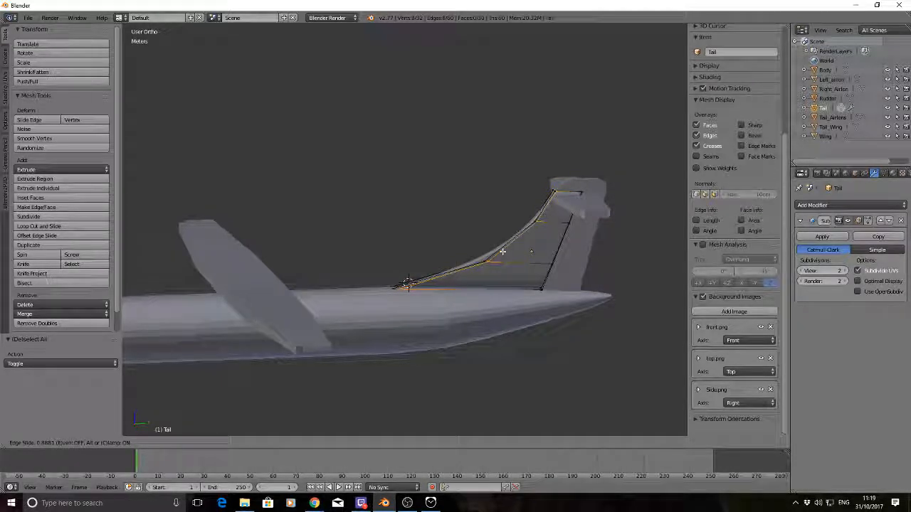
pyautogui.click(499, 249)
pyautogui.moveTo(426, 204)
pyautogui.mouseDown(button='middle')
pyautogui.moveTo(464, 207)
pyautogui.moveTo(409, 191)
pyautogui.moveTo(435, 209)
pyautogui.mouseUp(button='middle')
pyautogui.press('a')
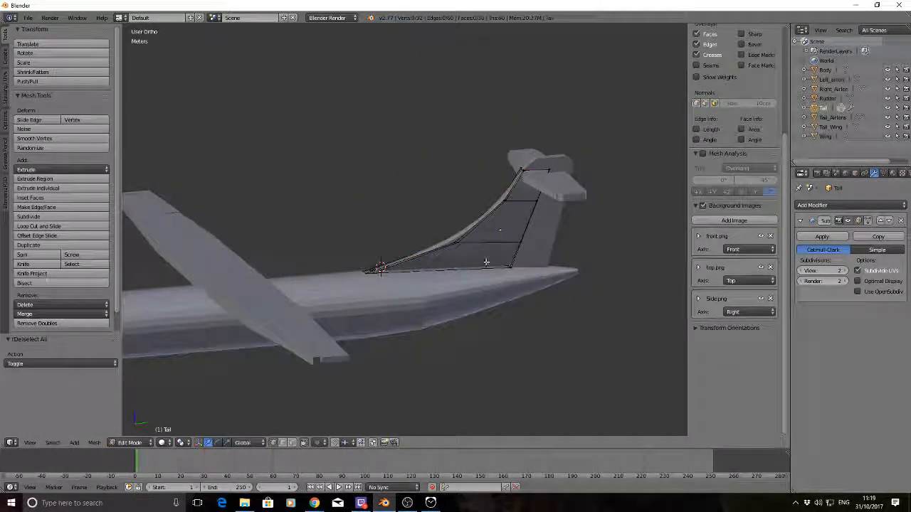
# Add a horizontal loop cut to the fin and slide it down to the base edge on the fuselage
pyautogui.hotkey('ctrl', 'r')
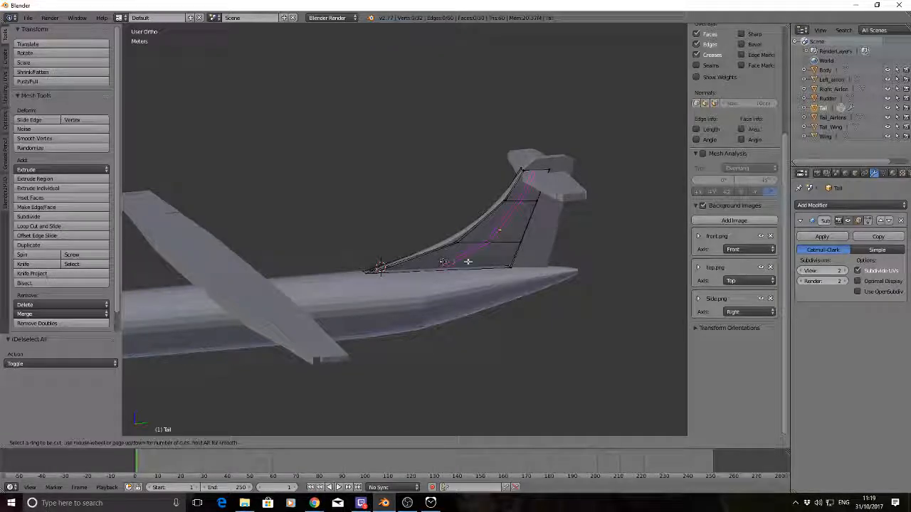
pyautogui.click(507, 259)
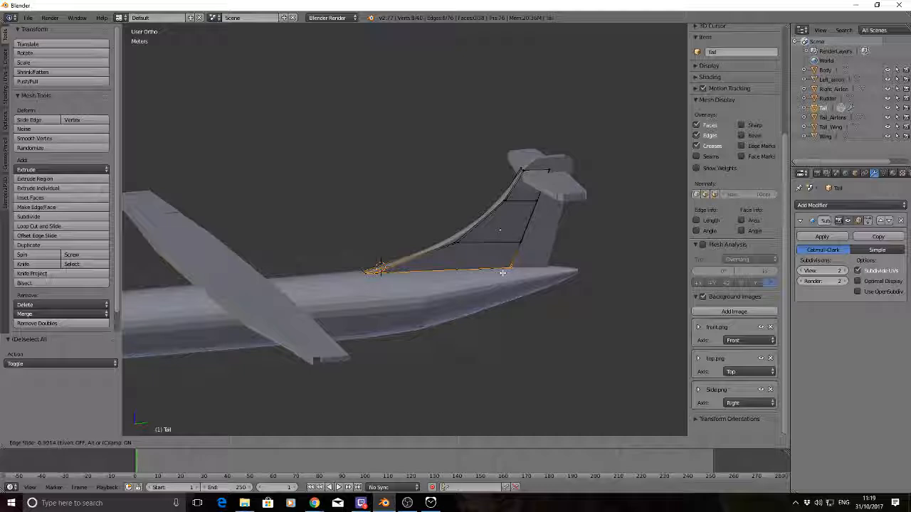
pyautogui.click(503, 273)
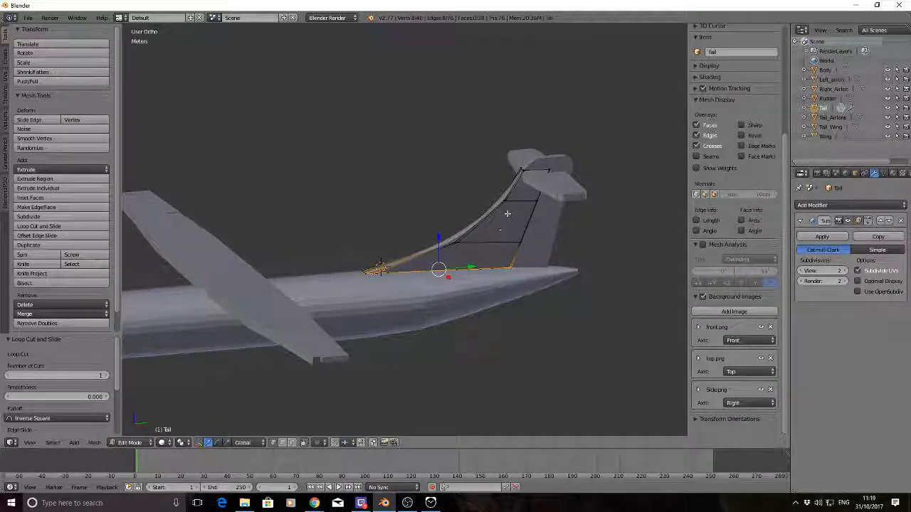
pyautogui.press('a')
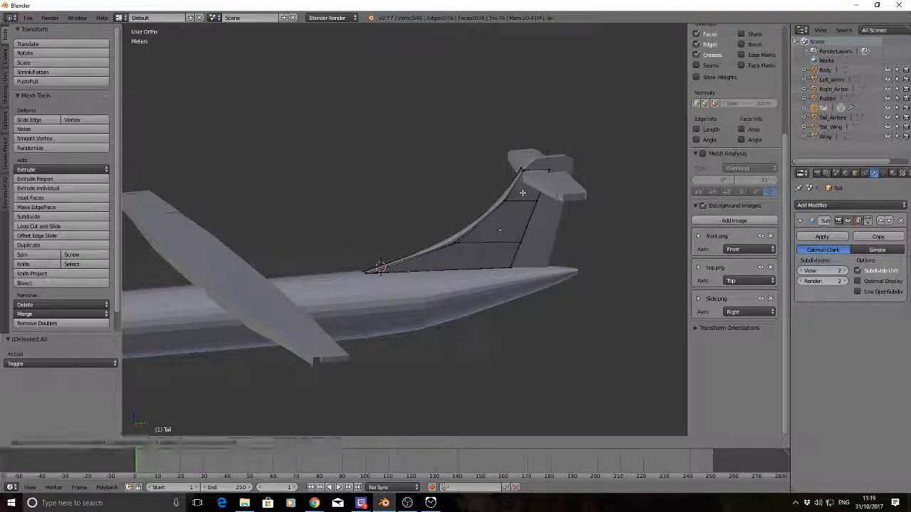
# Add a loop cut just below the fin's upper edge under the tail wing, and return to Object Mode with nothing selected
pyautogui.hotkey('ctrl', 'r')
pyautogui.click(530, 192)
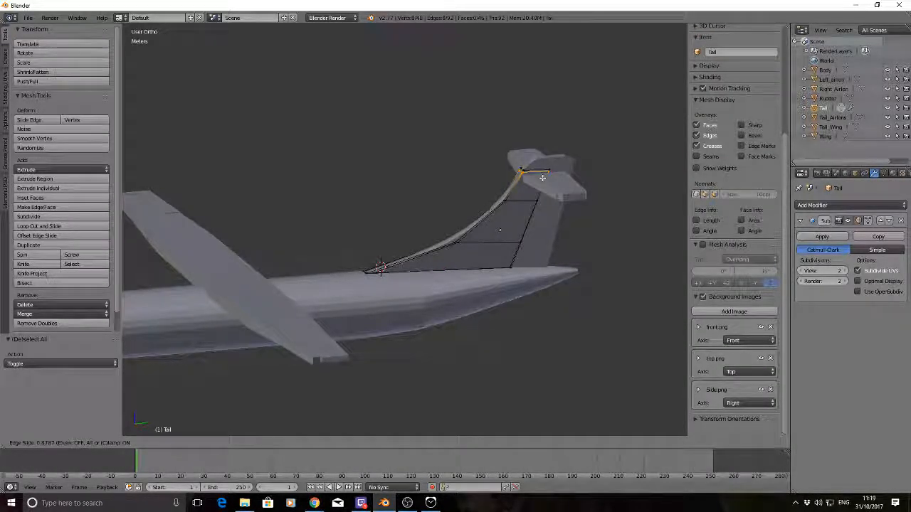
pyautogui.click(541, 179)
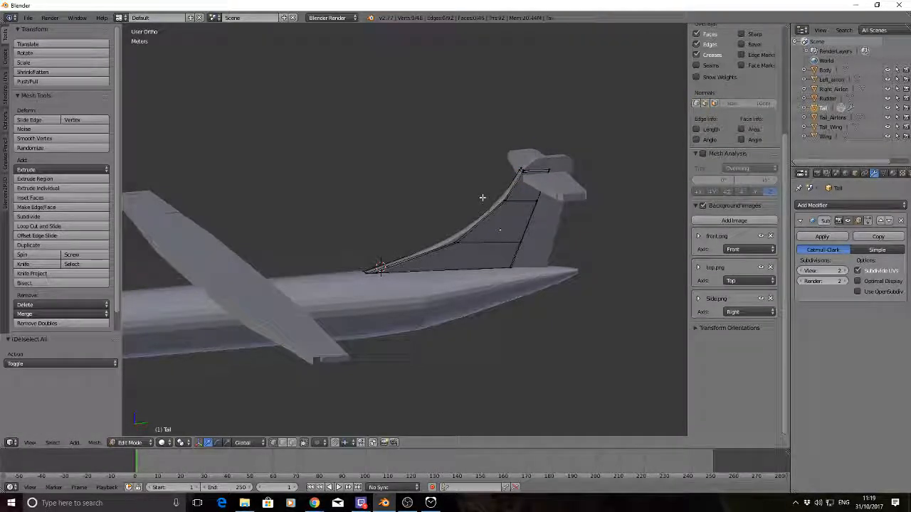
pyautogui.press('Tab')
pyautogui.press('a')
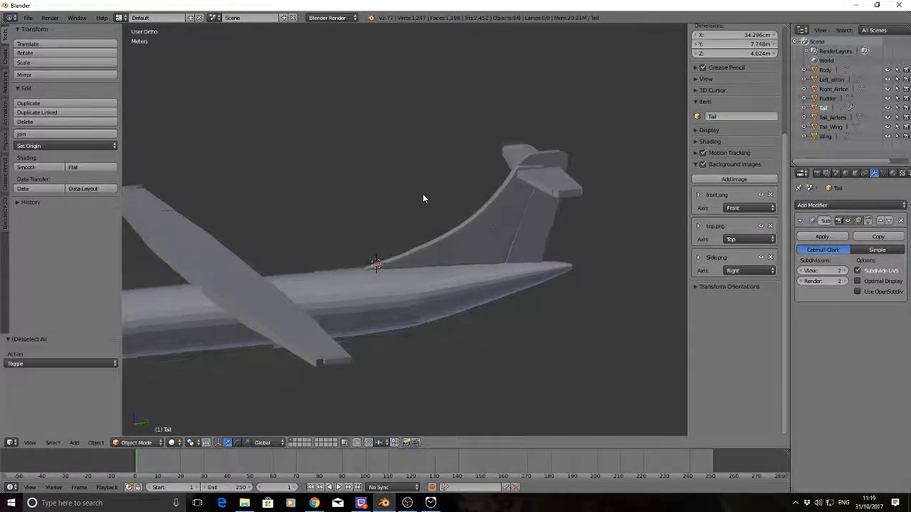
# Add a lengthwise loop cut down the middle of the tail fin's leading edge, keeping it centred across the thickness
pyautogui.moveTo(425, 198)
pyautogui.mouseDown(button='middle')
pyautogui.moveTo(458, 214)
pyautogui.moveTo(505, 198)
pyautogui.moveTo(416, 185)
pyautogui.moveTo(389, 193)
pyautogui.moveTo(432, 213)
pyautogui.mouseUp(button='middle')
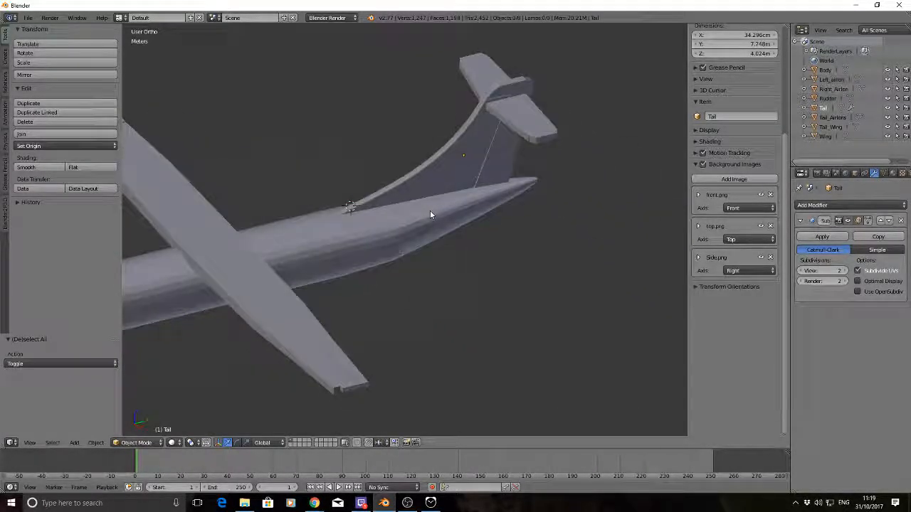
pyautogui.moveTo(368, 131); pyautogui.dragTo(430, 136, button='middle')
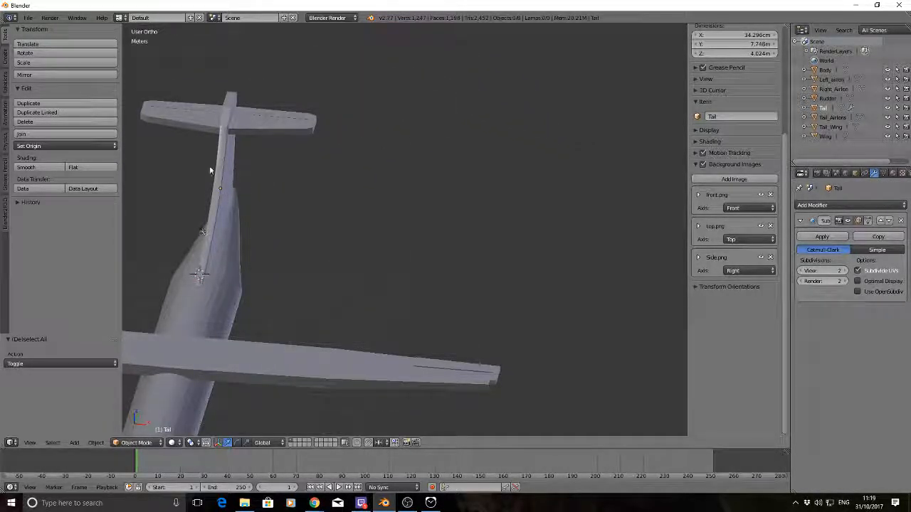
pyautogui.moveTo(210, 171); pyautogui.dragTo(305, 192, button='middle')
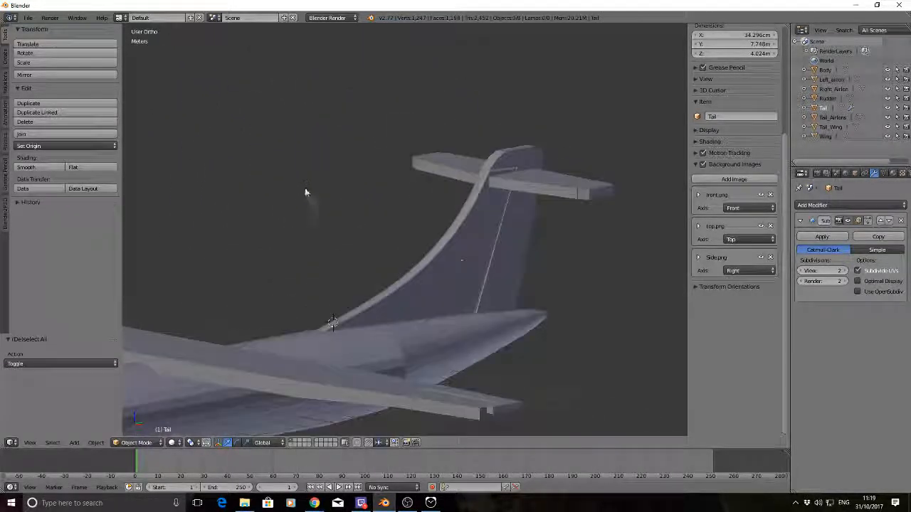
pyautogui.rightClick(457, 259)
pyautogui.press('Tab')
pyautogui.moveTo(380, 204); pyautogui.dragTo(392, 211, button='middle')
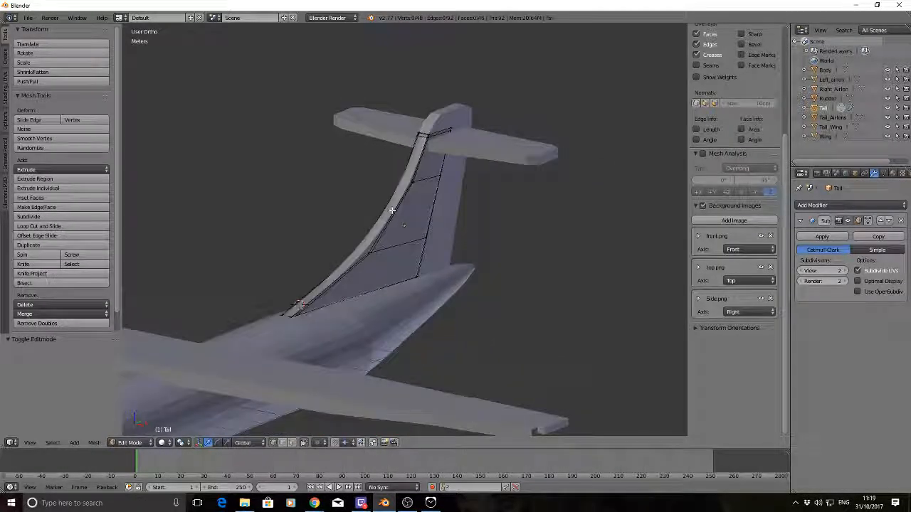
pyautogui.moveTo(334, 189); pyautogui.dragTo(345, 202, button='middle')
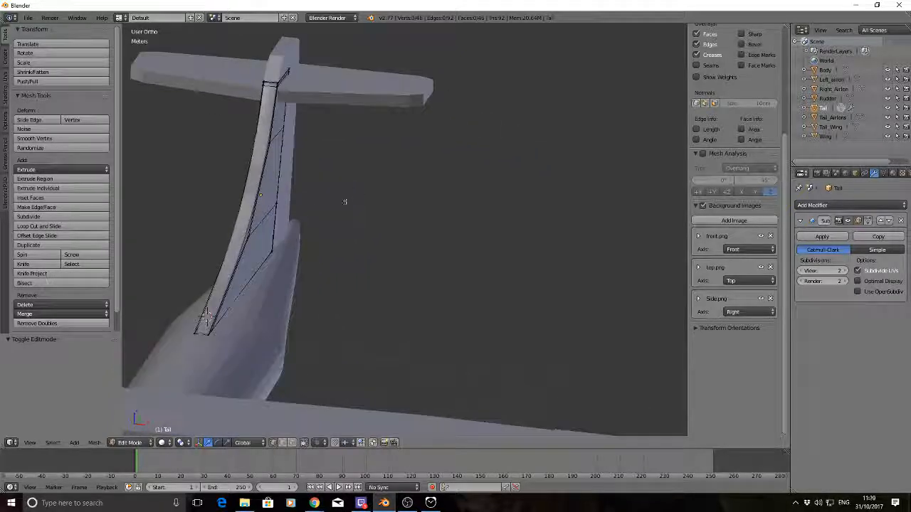
pyautogui.hotkey('ctrl', 'r')
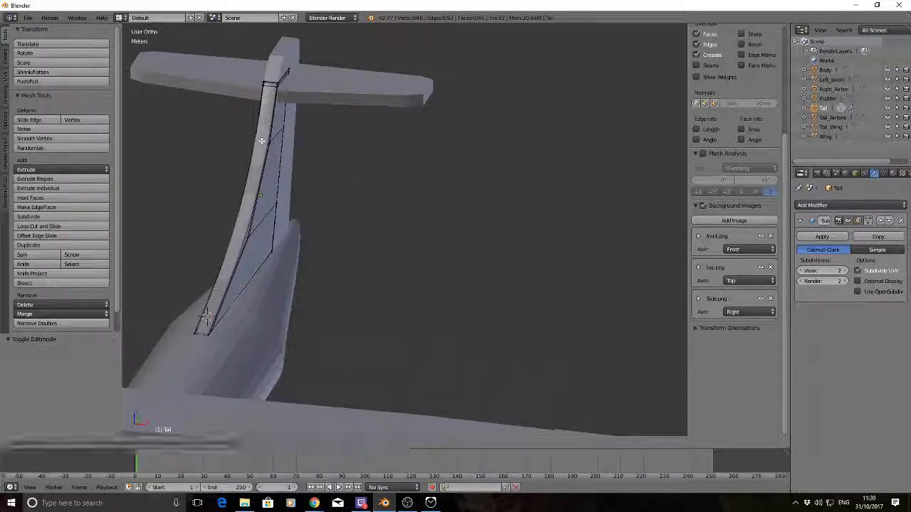
pyautogui.click(261, 141)
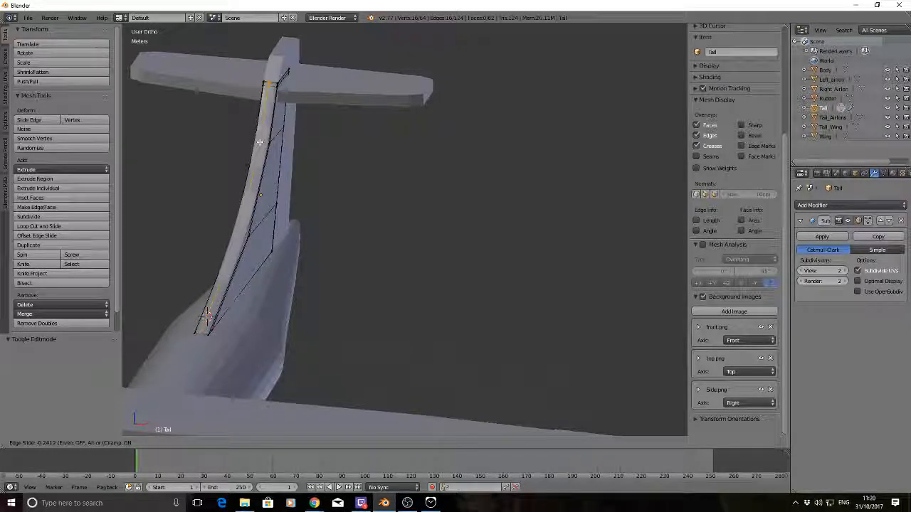
pyautogui.click(262, 142)
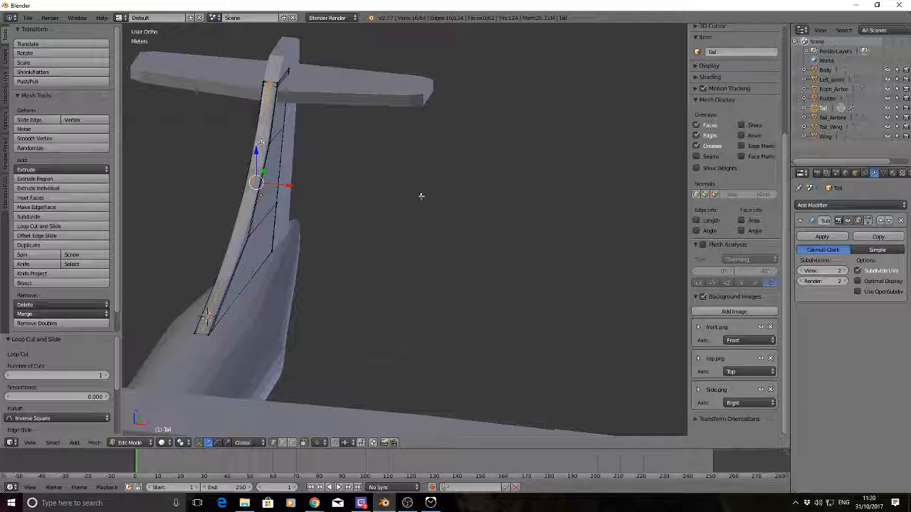
# Move the centre loop about 18.6 cm forward along Y to round the fin's leading edge, and return to Object Mode
pyautogui.moveTo(421, 195); pyautogui.dragTo(392, 192, button='middle')
pyautogui.press('g')
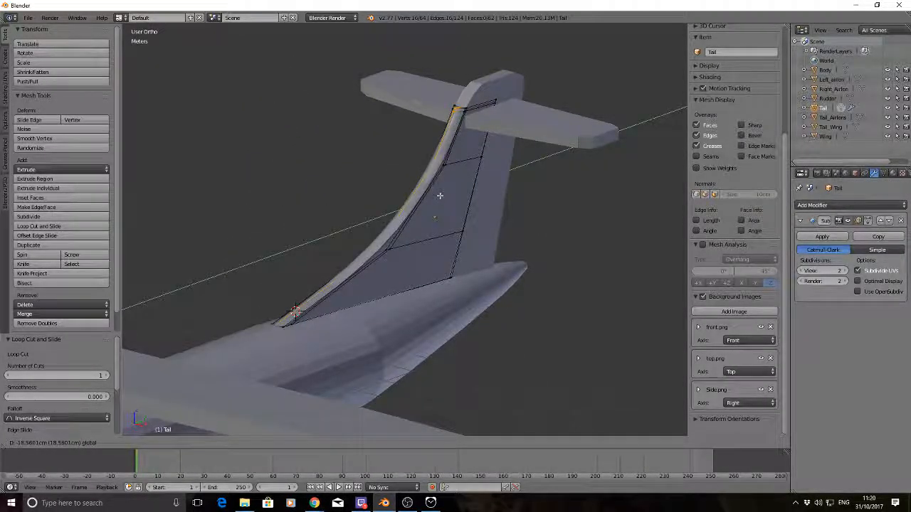
pyautogui.click(438, 195)
pyautogui.press('Tab')
pyautogui.press('a')
pyautogui.moveTo(427, 183); pyautogui.dragTo(336, 137, button='middle')
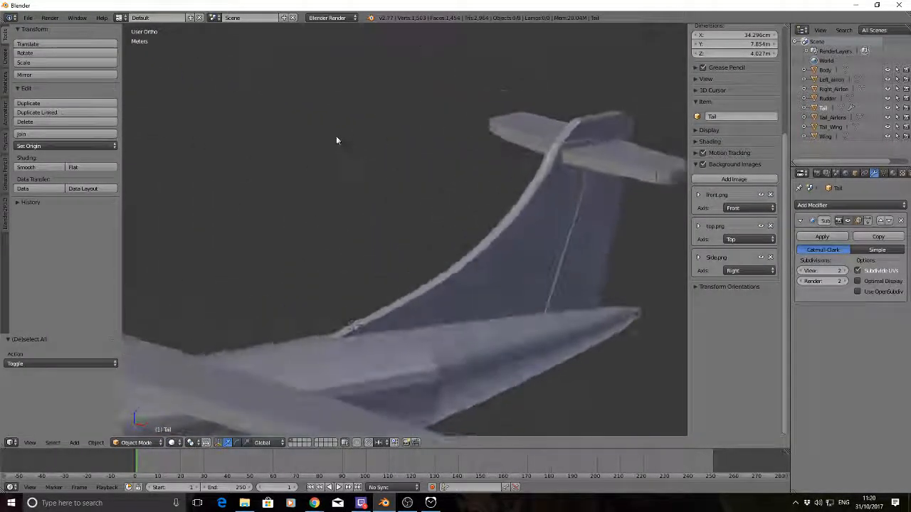
# Apply smooth shading to the tail fin and apply its Subdivision Surface modifier
pyautogui.moveTo(469, 197); pyautogui.dragTo(528, 262, button='middle')
pyautogui.scroll(-4, 483, 222)
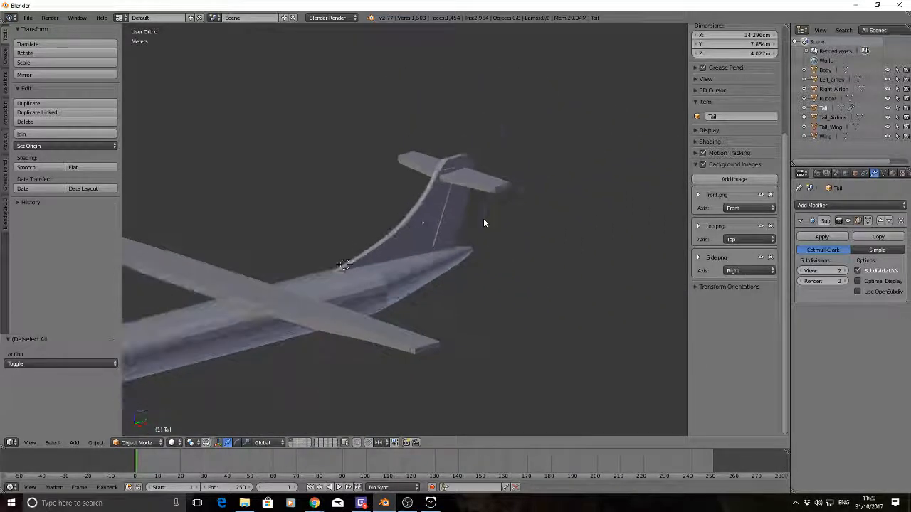
pyautogui.moveTo(513, 220); pyautogui.dragTo(484, 235, button='middle')
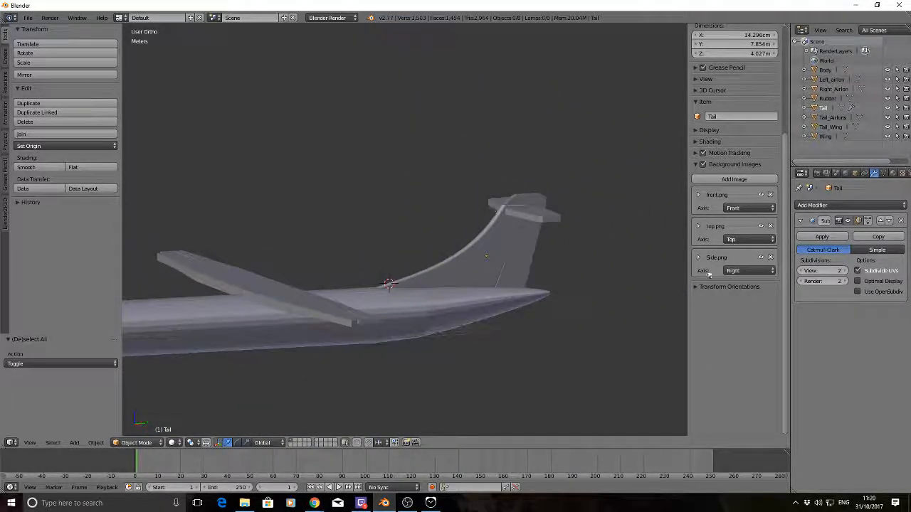
pyautogui.rightClick(476, 268)
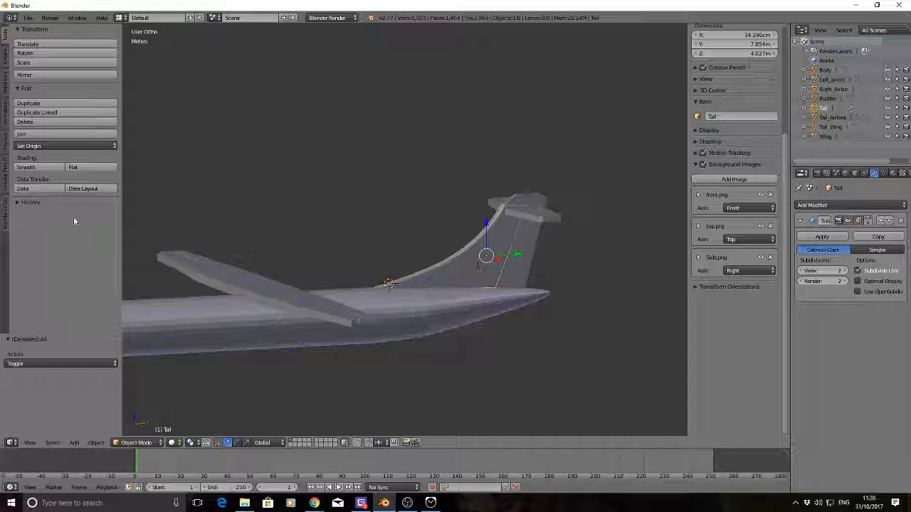
pyautogui.click(35, 169)
pyautogui.moveTo(389, 208); pyautogui.dragTo(416, 234, button='middle')
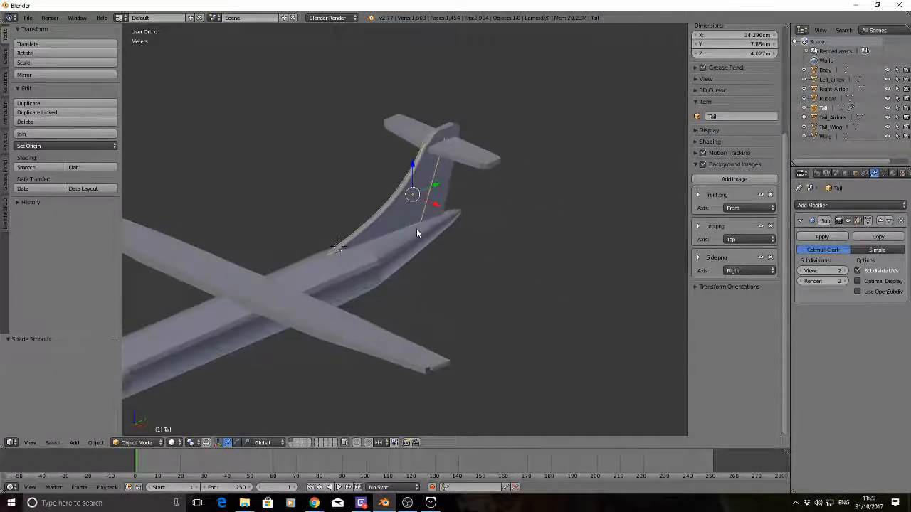
pyautogui.click(820, 237)
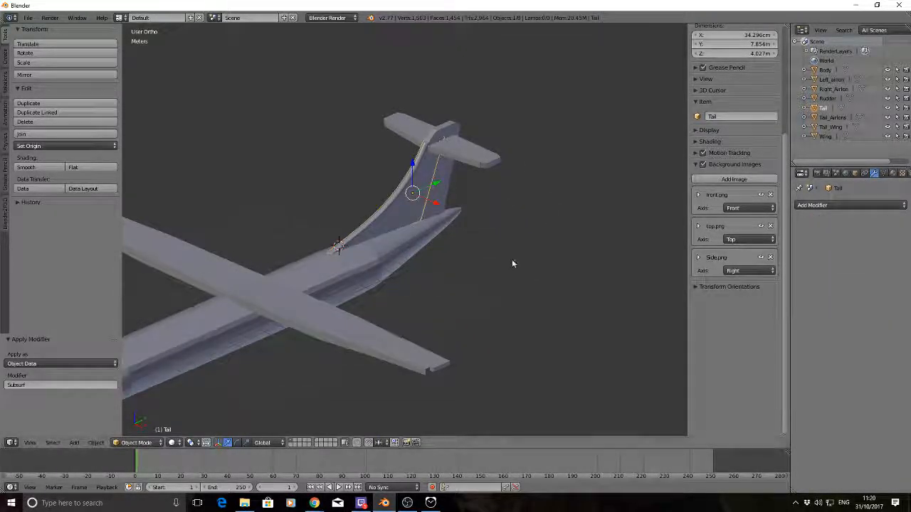
# Inspect the tail fin's subdivided mesh in Edit Mode and return to Object Mode with nothing selected
pyautogui.press('Tab')
pyautogui.press('a')
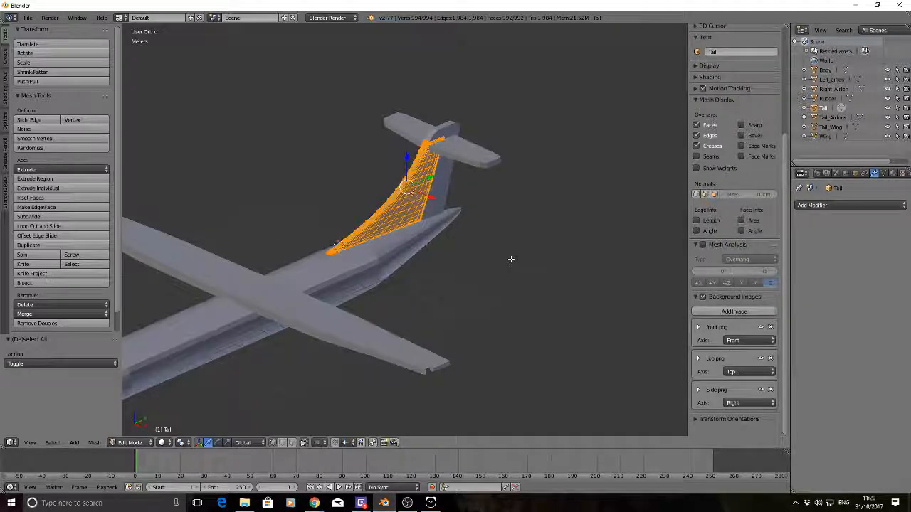
pyautogui.press('Tab')
pyautogui.press('Tab')
pyautogui.moveTo(553, 212); pyautogui.dragTo(532, 261, button='middle')
pyautogui.click(532, 261)
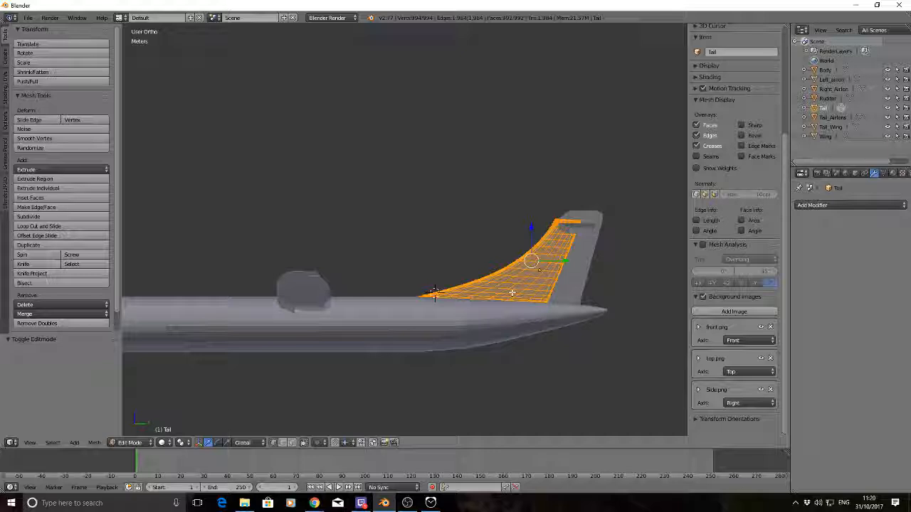
pyautogui.press('a')
pyautogui.press('Tab')
pyautogui.press('a')
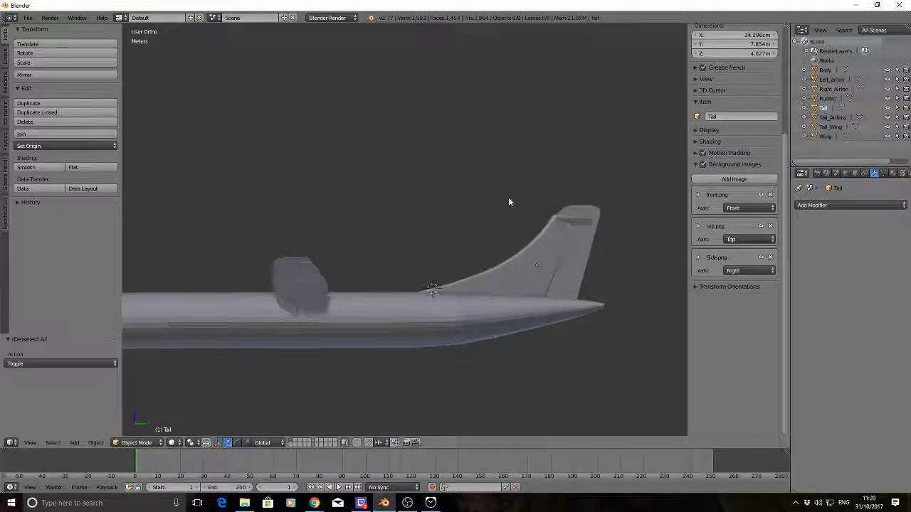
pyautogui.moveTo(509, 203); pyautogui.dragTo(569, 235, button='middle')
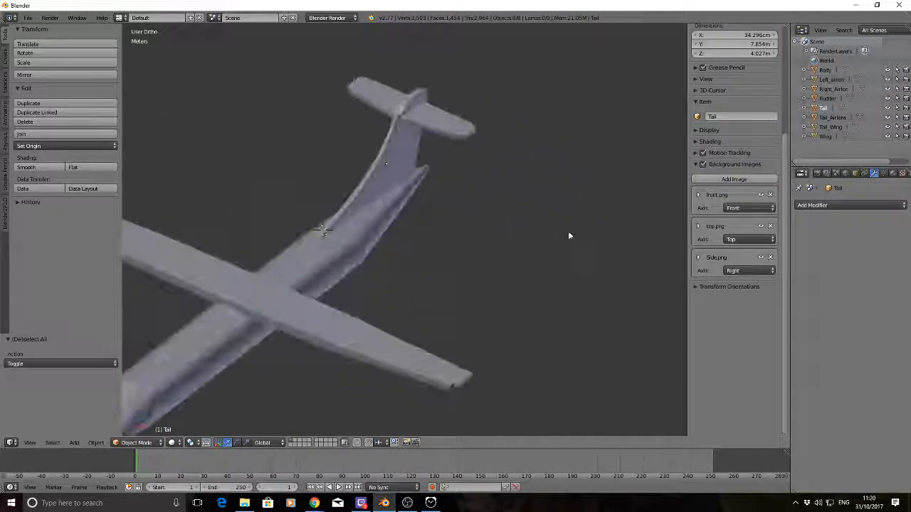
# Add a Subdivision Surface modifier to the rudder with the view subdivisions set to 2
pyautogui.rightClick(419, 99)
pyautogui.moveTo(536, 157); pyautogui.dragTo(513, 160, button='middle')
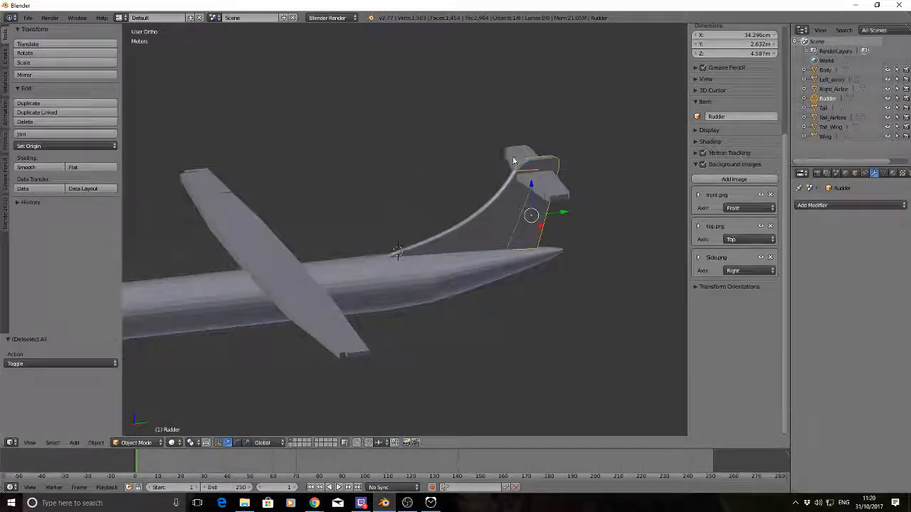
pyautogui.click(820, 206)
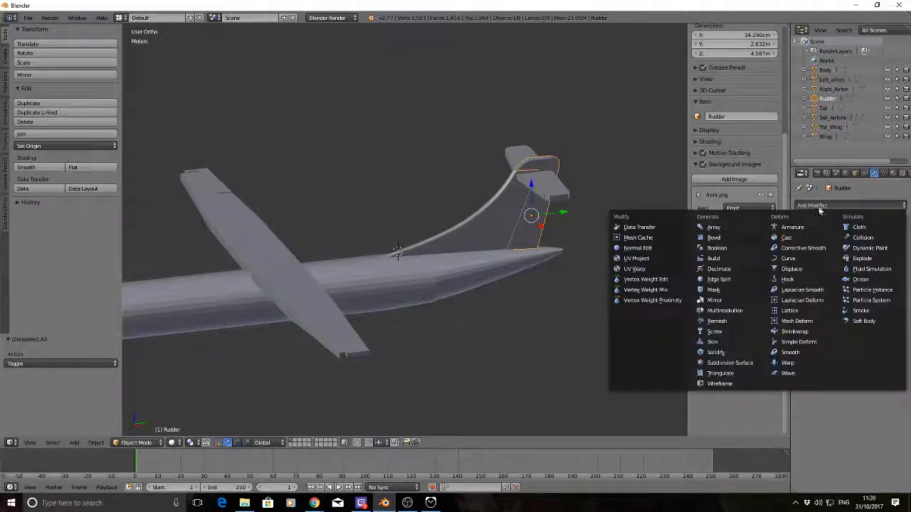
pyautogui.click(719, 364)
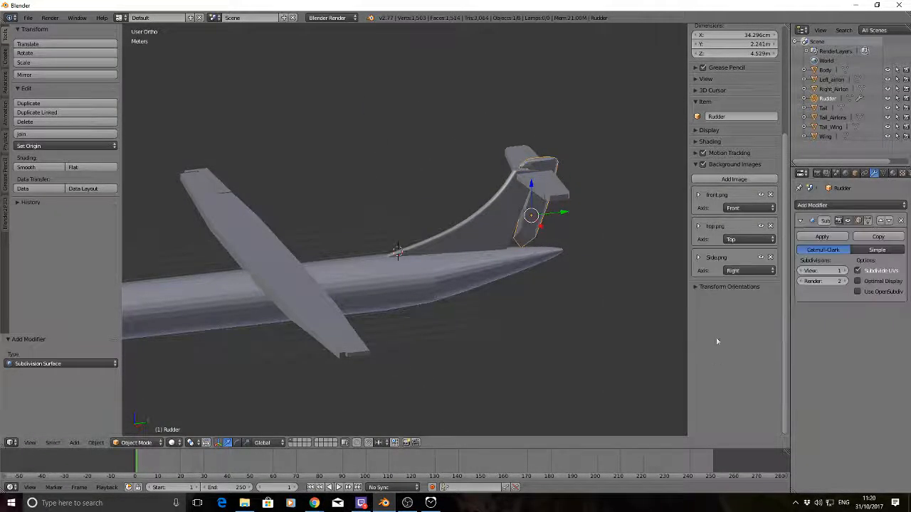
pyautogui.click(844, 271)
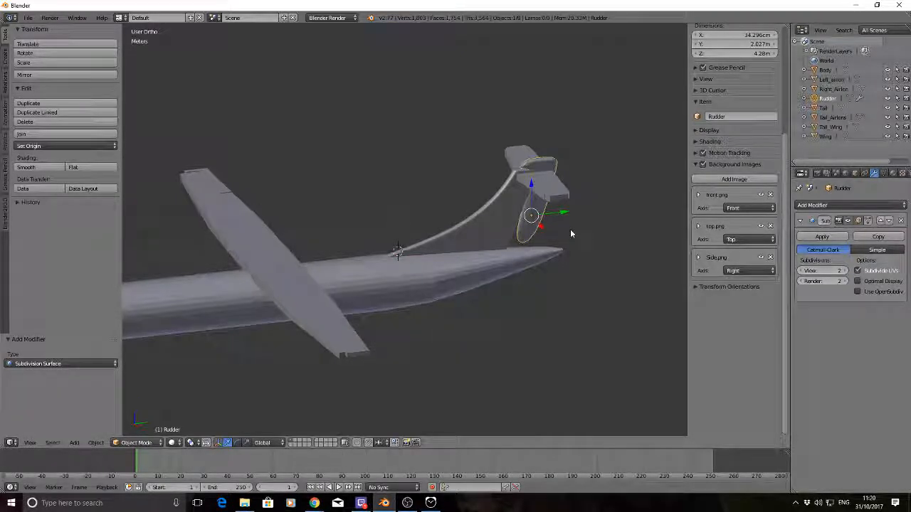
# In Edit Mode, add a lengthwise loop cut to the rudder and slide it close to the front edge
pyautogui.press('Tab')
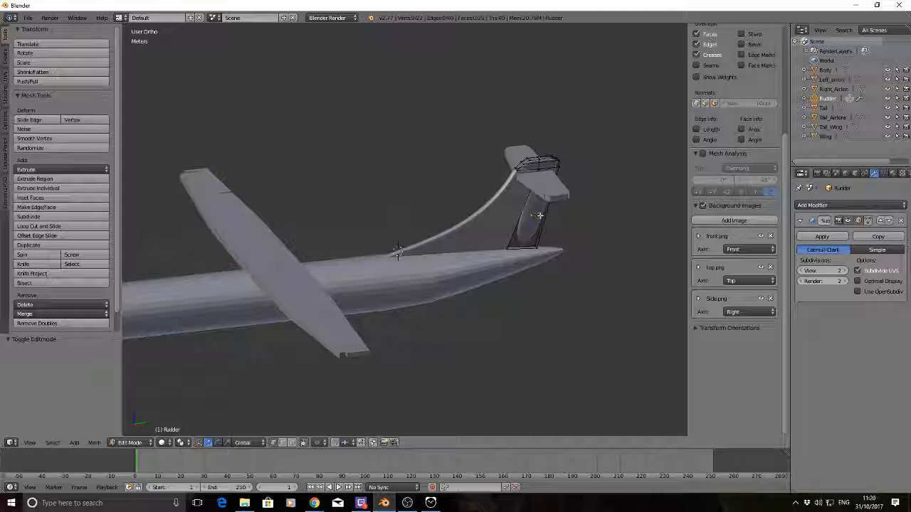
pyautogui.moveTo(506, 226); pyautogui.dragTo(488, 210, button='middle')
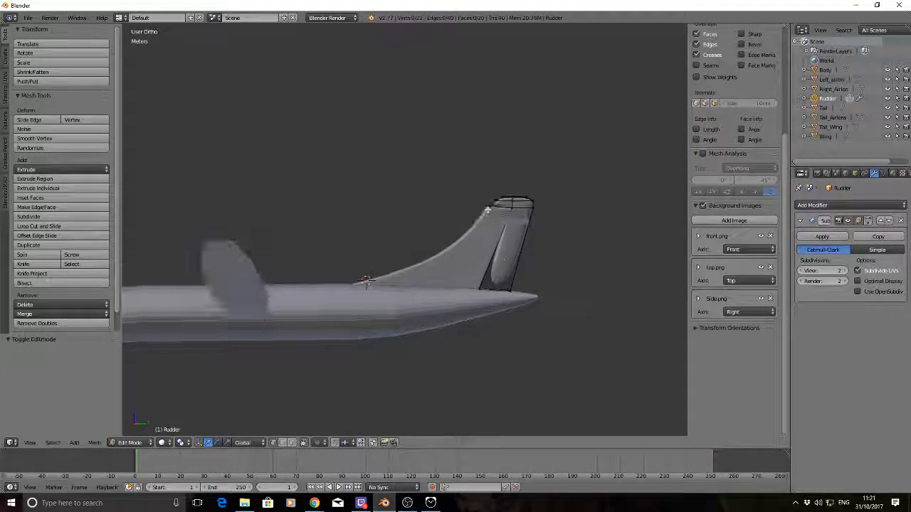
pyautogui.hotkey('ctrl', 'r')
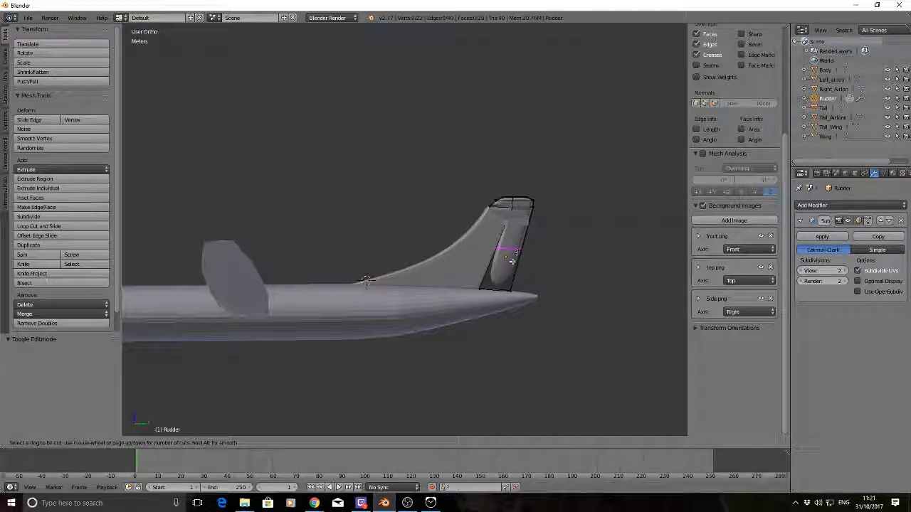
pyautogui.click(501, 285)
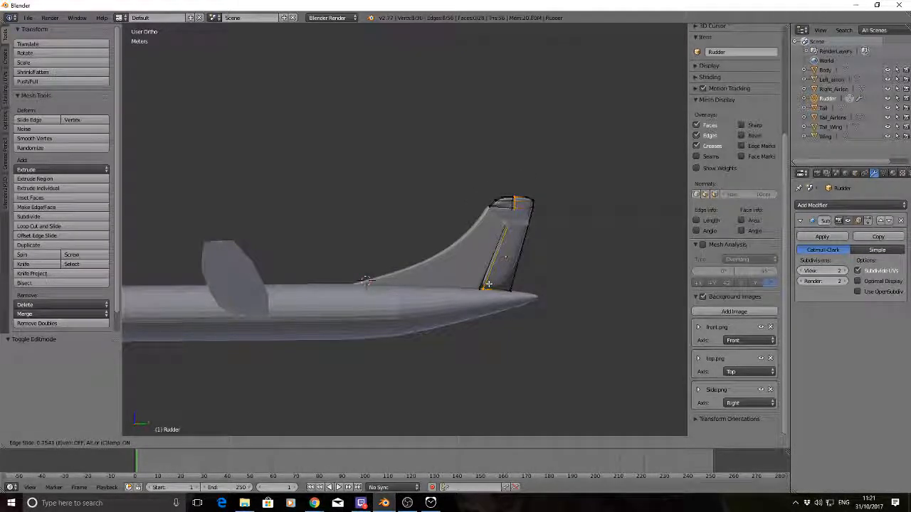
pyautogui.click(489, 285)
pyautogui.press('a')
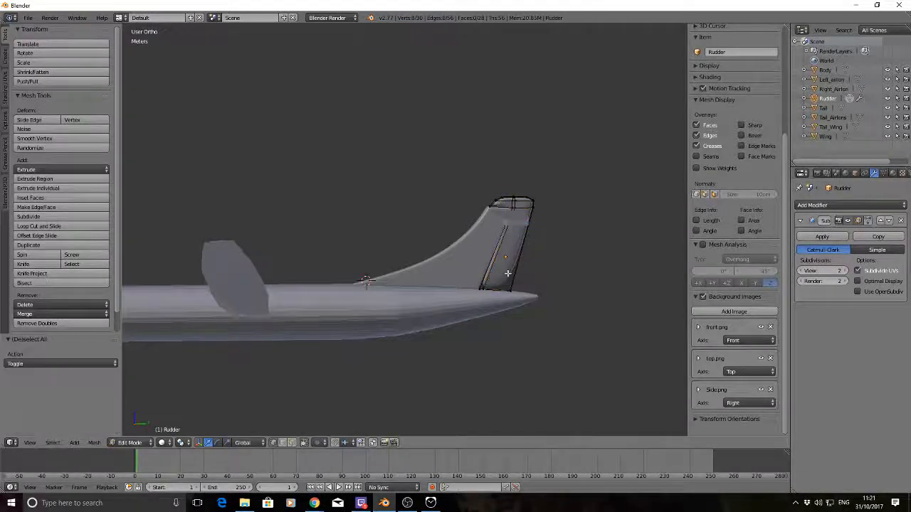
# Add a second lengthwise loop cut to the rudder, slide it close to the trailing edge, and deselect everything
pyautogui.hotkey('ctrl', 'r')
pyautogui.click(507, 275)
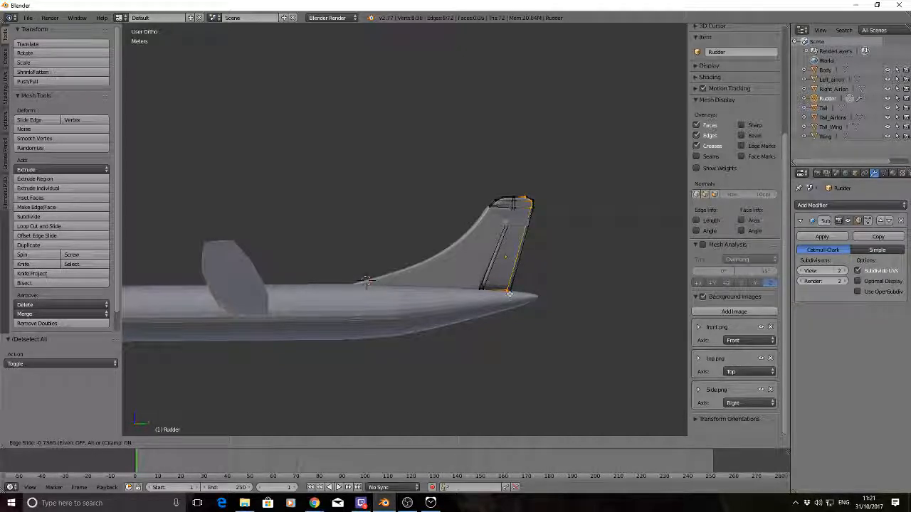
pyautogui.click(509, 293)
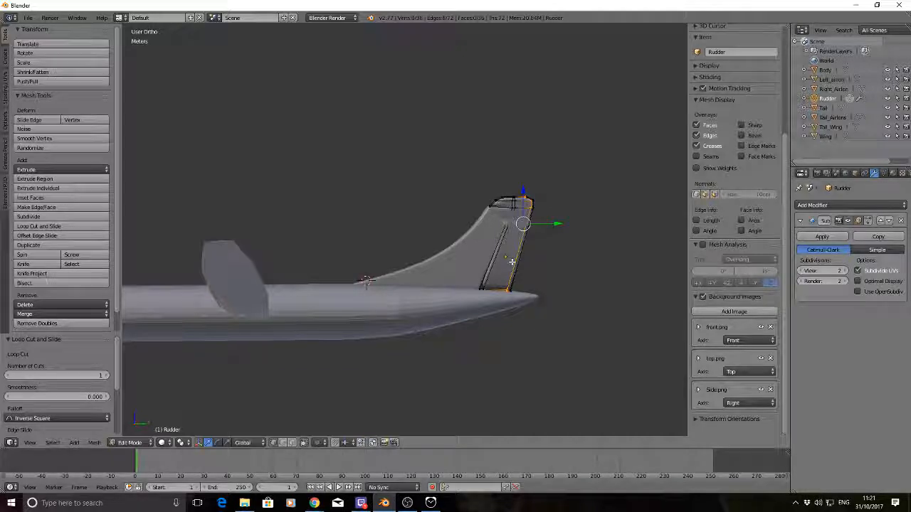
pyautogui.press('a')
# Add a horizontal loop cut to the rudder and slide it down to the base edge on the fuselage
pyautogui.hotkey('ctrl', 'r')
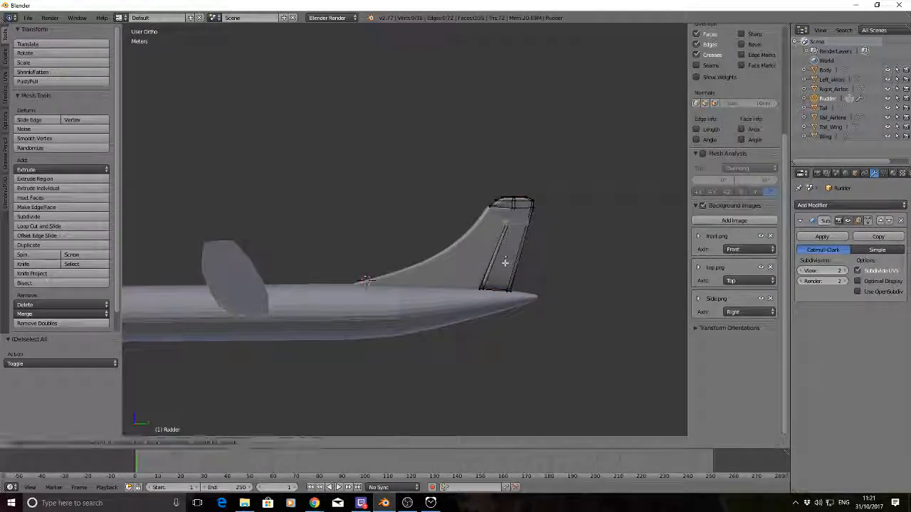
pyautogui.click(504, 263)
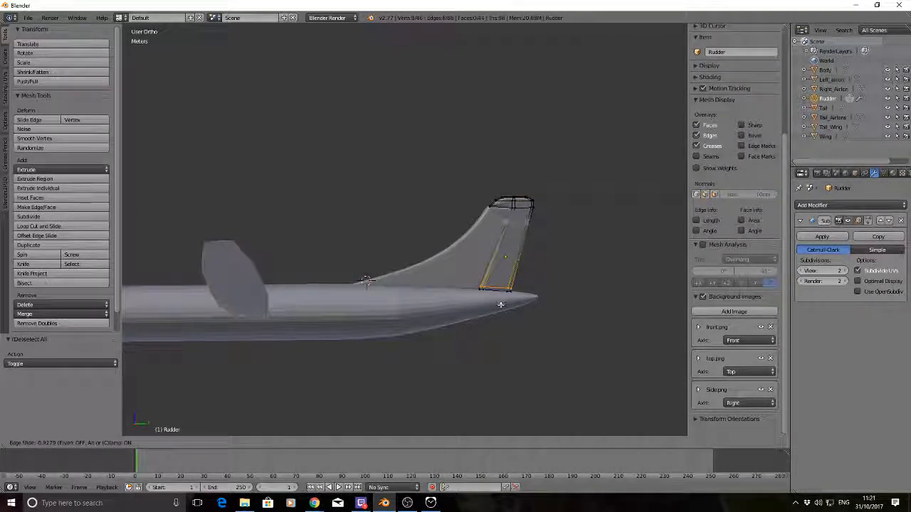
pyautogui.click(501, 307)
pyautogui.press('a')
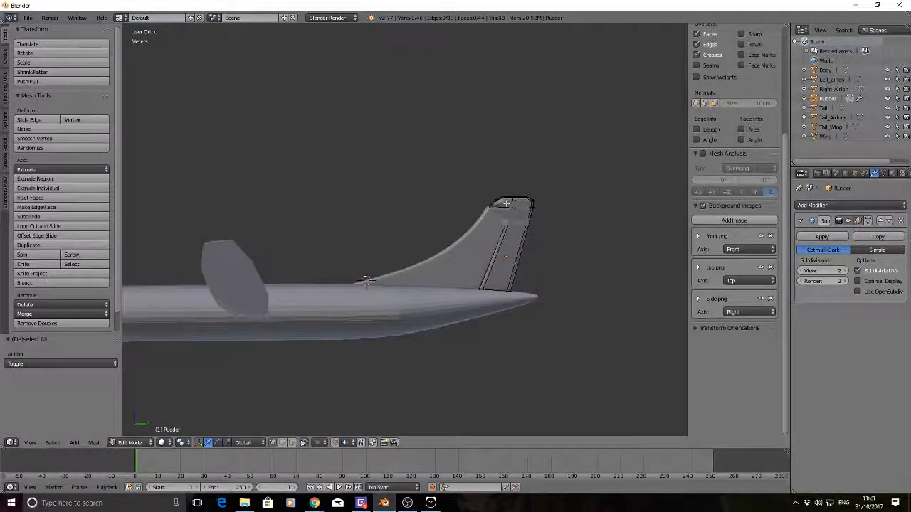
# Add a crosswise loop cut to the rudder's upper cap and slide it towards the cap's front edge
pyautogui.press('w')
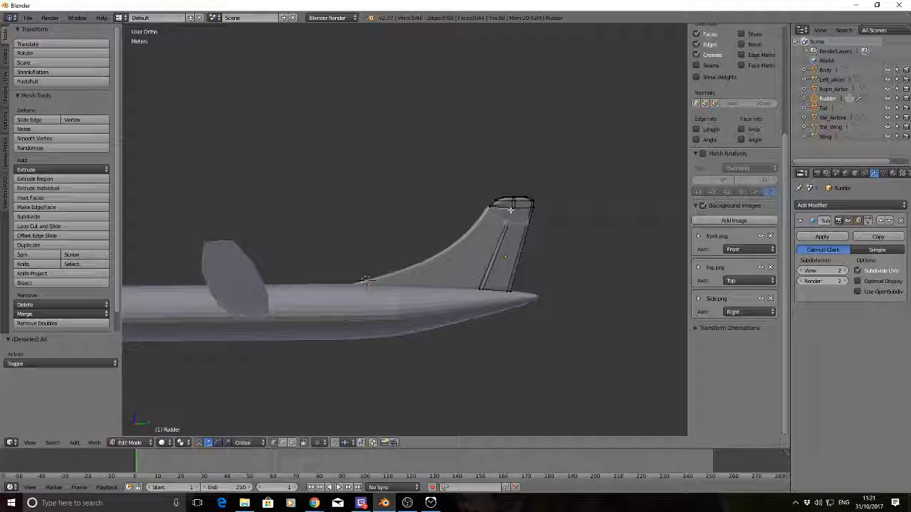
pyautogui.hotkey('ctrl', 'r')
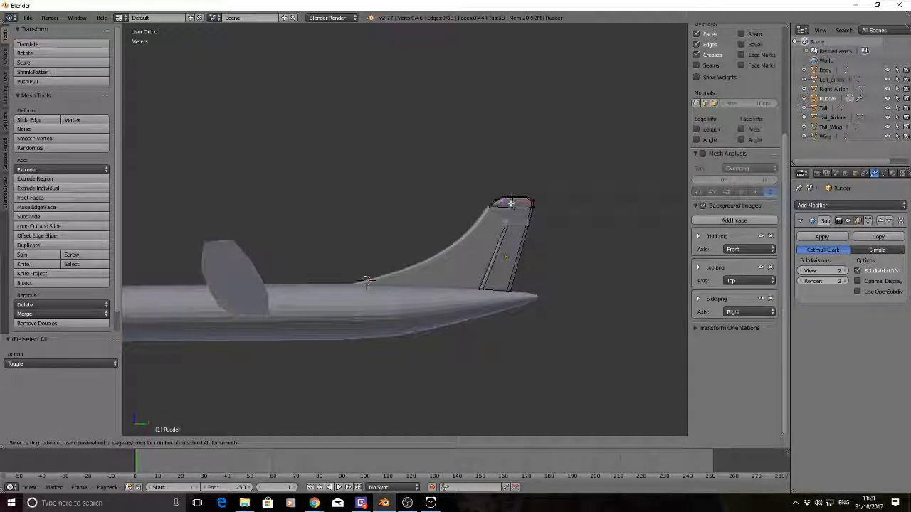
pyautogui.click(510, 203)
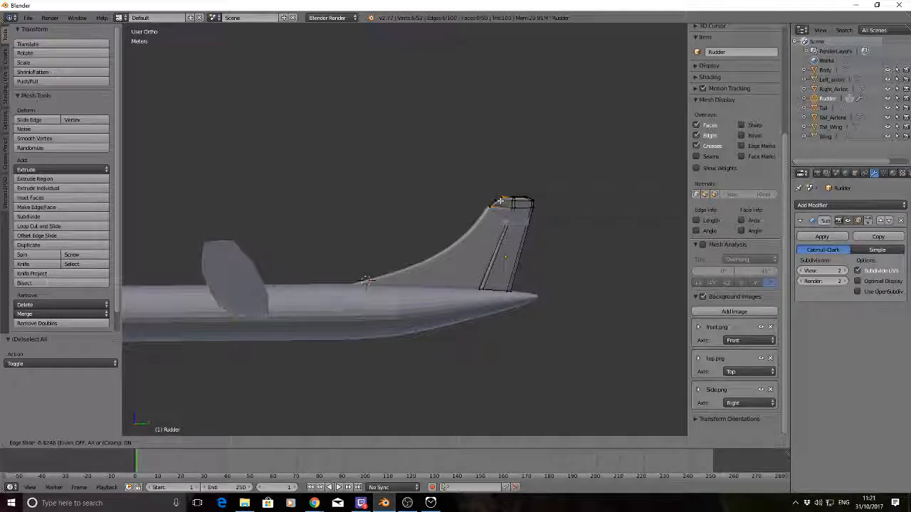
pyautogui.click(502, 202)
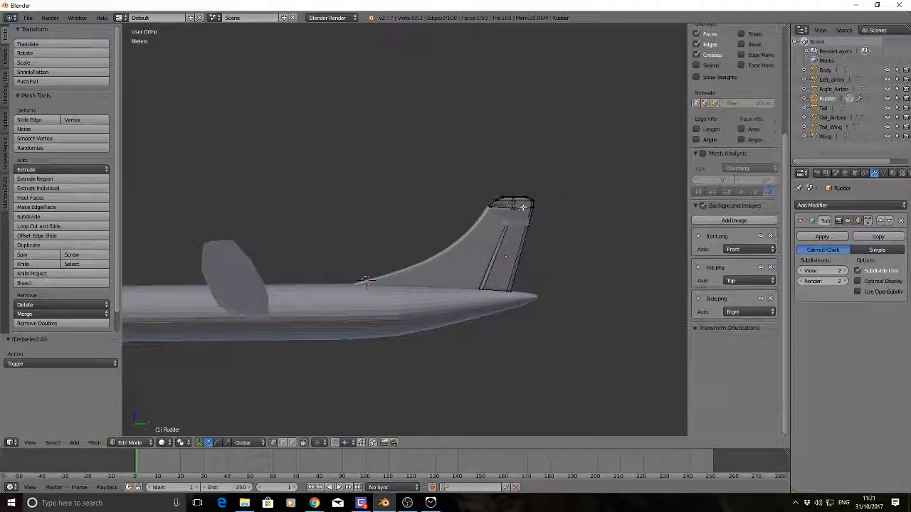
# Add a horizontal loop cut around the rudder's upper cap, slide it close to the cap's lower edge, and deselect everything
pyautogui.hotkey('ctrl', 'r')
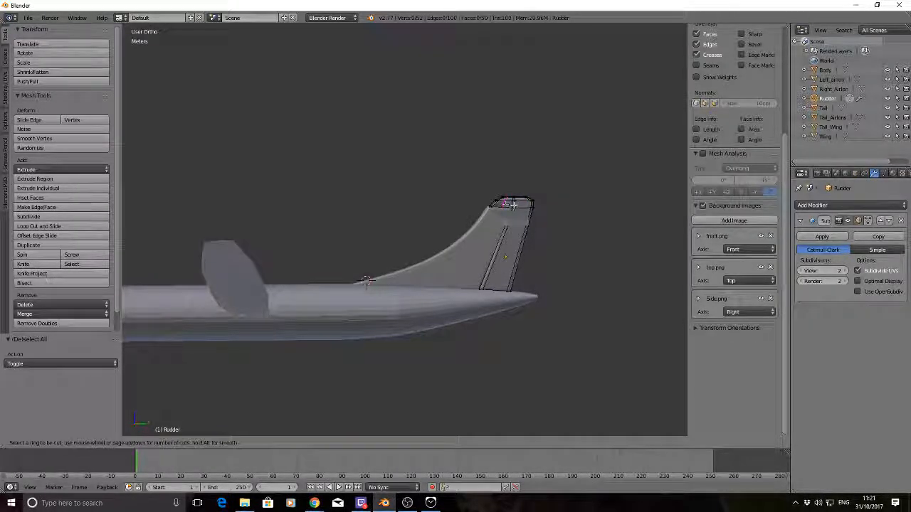
pyautogui.click(513, 205)
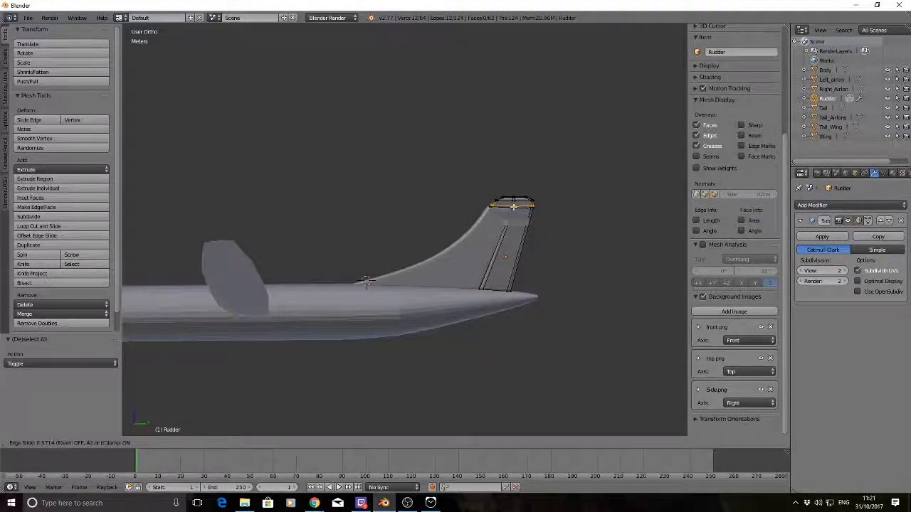
pyautogui.click(513, 206)
pyautogui.moveTo(594, 171); pyautogui.dragTo(615, 203, button='middle')
pyautogui.press('a')
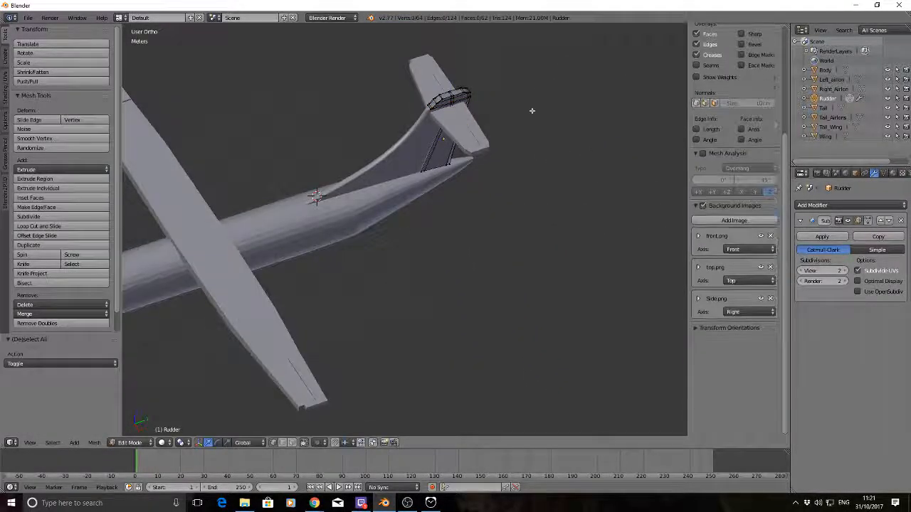
# Show the model in wireframe and select the vertices along the rudder's trailing edge from the upper cap down to the base
pyautogui.moveTo(531, 112); pyautogui.dragTo(439, 64, button='middle')
pyautogui.scroll(1, 570, 170)
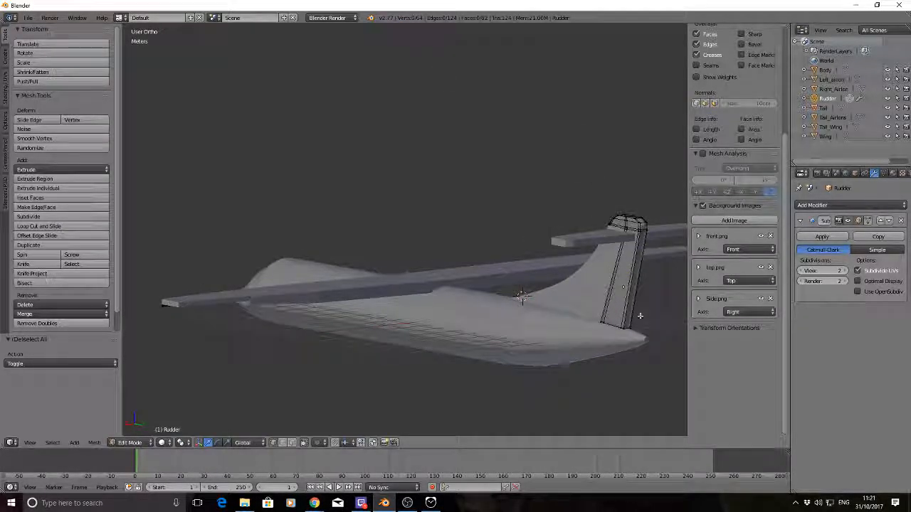
pyautogui.press('z')
pyautogui.moveTo(515, 183); pyautogui.dragTo(583, 179, button='middle')
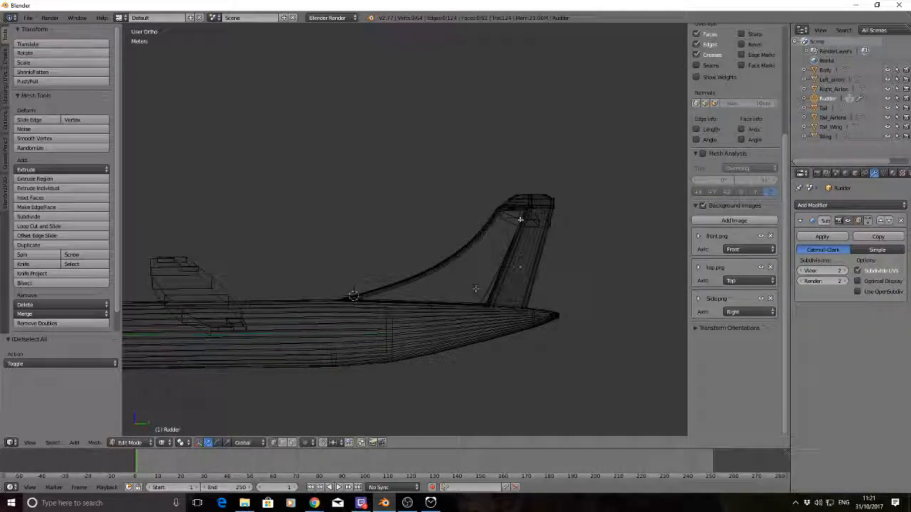
pyautogui.press('b')
pyautogui.moveTo(543, 186); pyautogui.dragTo(565, 217)
pyautogui.keyDown('shift'); pyautogui.rightClick(536, 315); pyautogui.keyUp('shift')
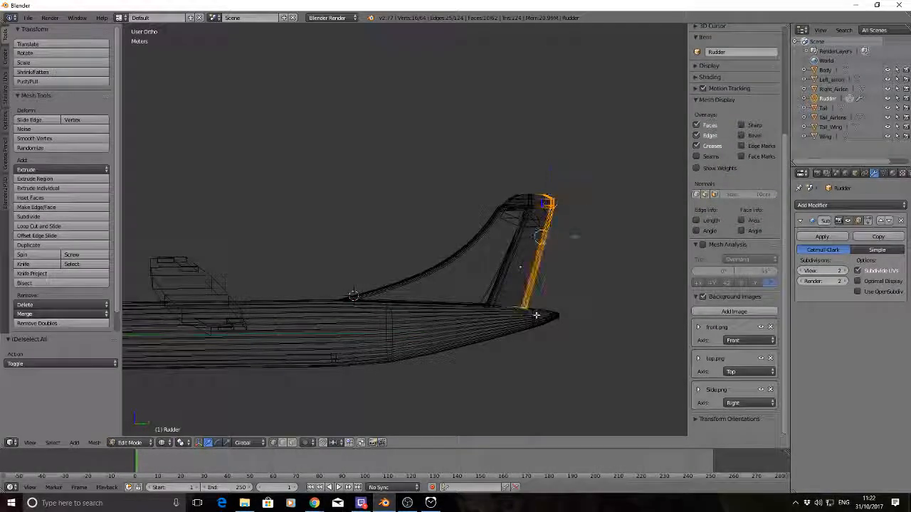
pyautogui.moveTo(536, 315); pyautogui.dragTo(311, 165, button='middle')
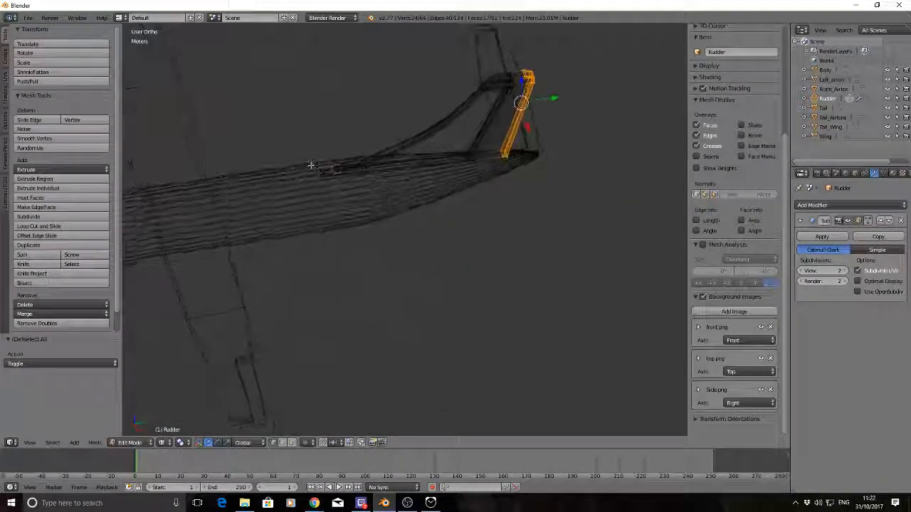
# Extend the rudder selection to the upper cap's vertices and remove unwanted inner vertices below the cap from it
pyautogui.press('b')
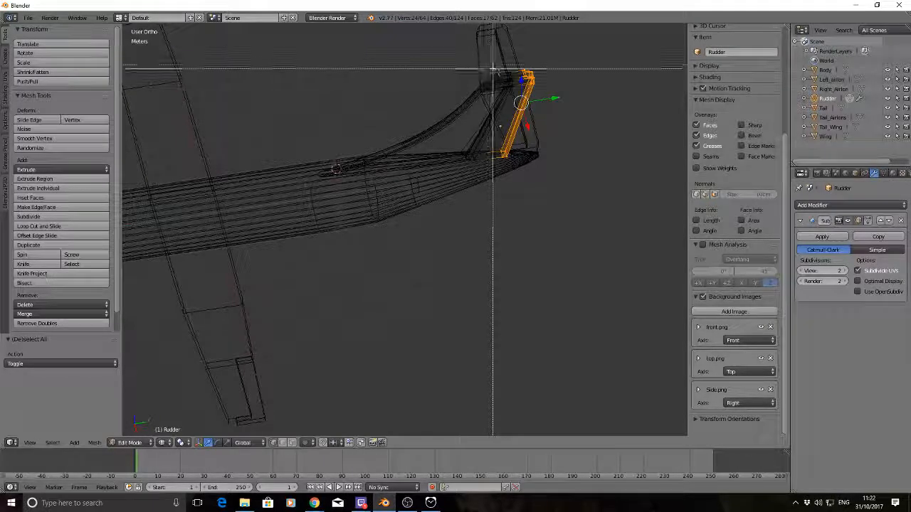
pyautogui.moveTo(493, 67); pyautogui.dragTo(520, 87)
pyautogui.moveTo(574, 112); pyautogui.dragTo(400, 79, button='middle')
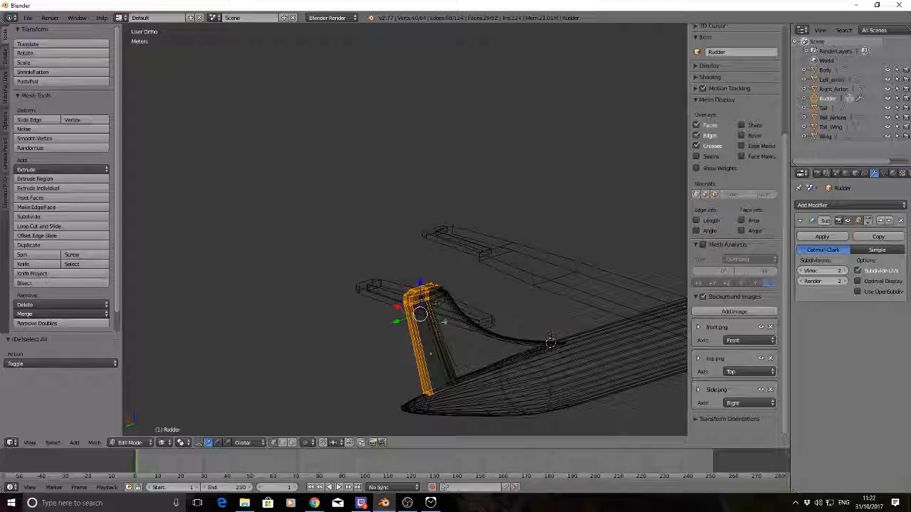
pyautogui.press('b')
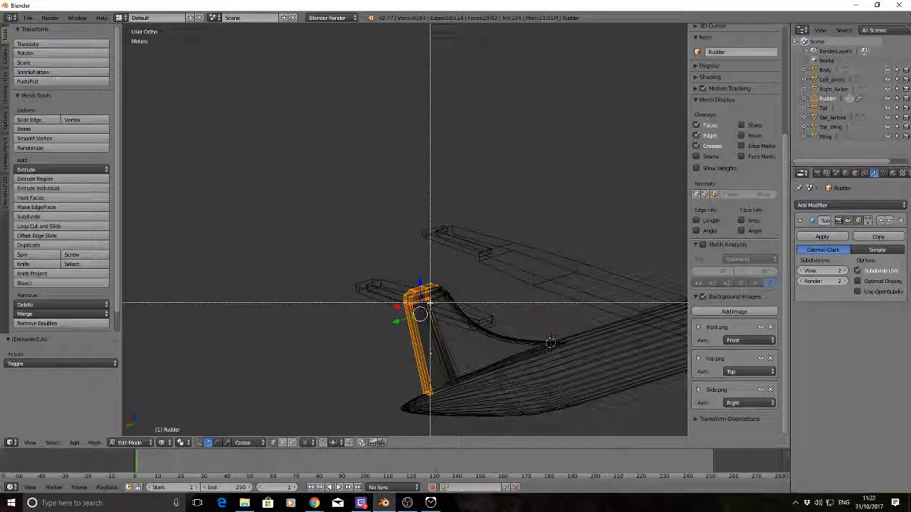
pyautogui.moveTo(422, 298); pyautogui.dragTo(438, 311, button='middle')
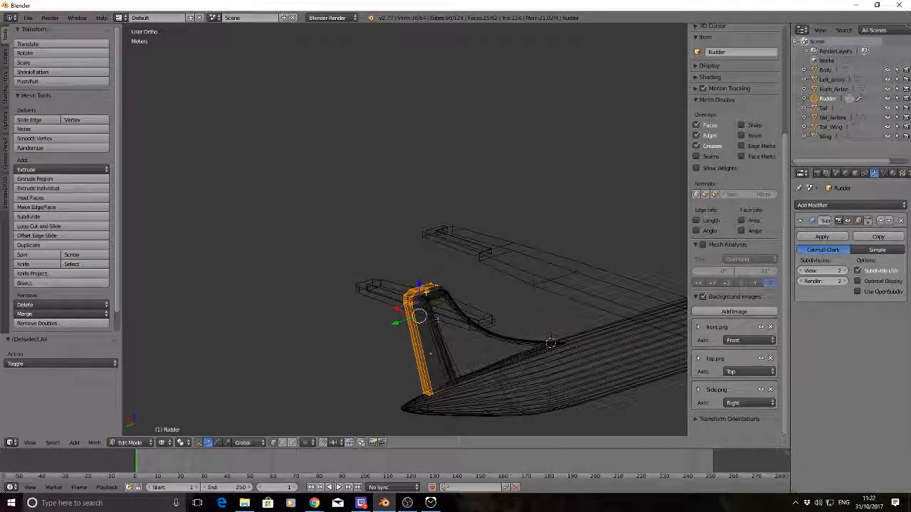
pyautogui.keyDown('shift'); pyautogui.rightClick(430, 291); pyautogui.keyUp('shift')
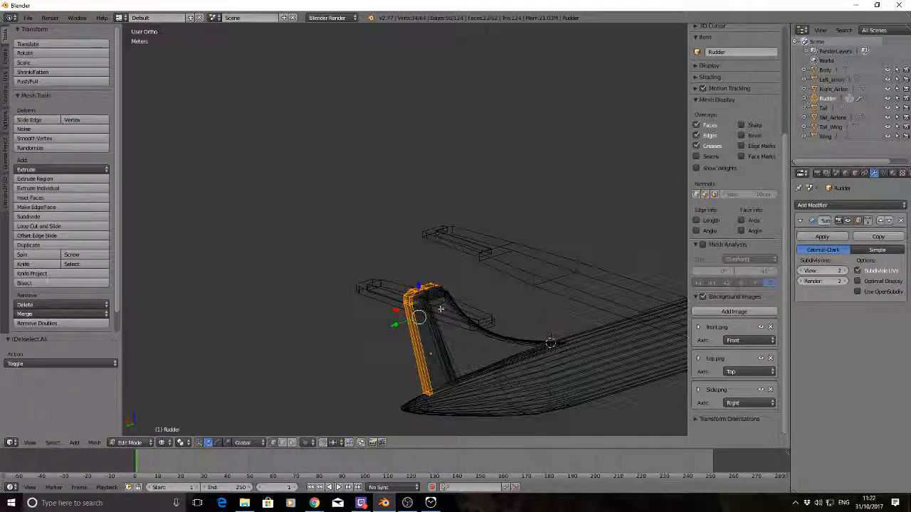
pyautogui.keyDown('shift'); pyautogui.rightClick(415, 304); pyautogui.keyUp('shift')
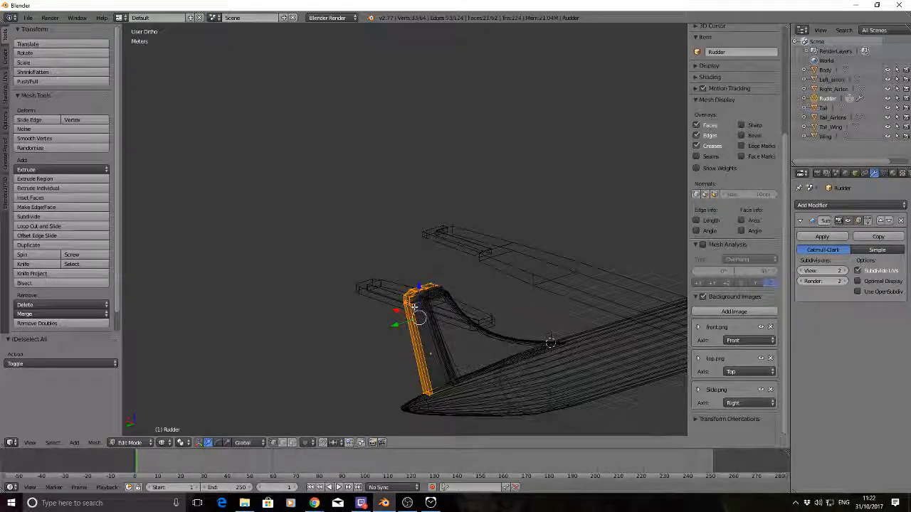
pyautogui.keyDown('shift'); pyautogui.rightClick(412, 302); pyautogui.keyUp('shift')
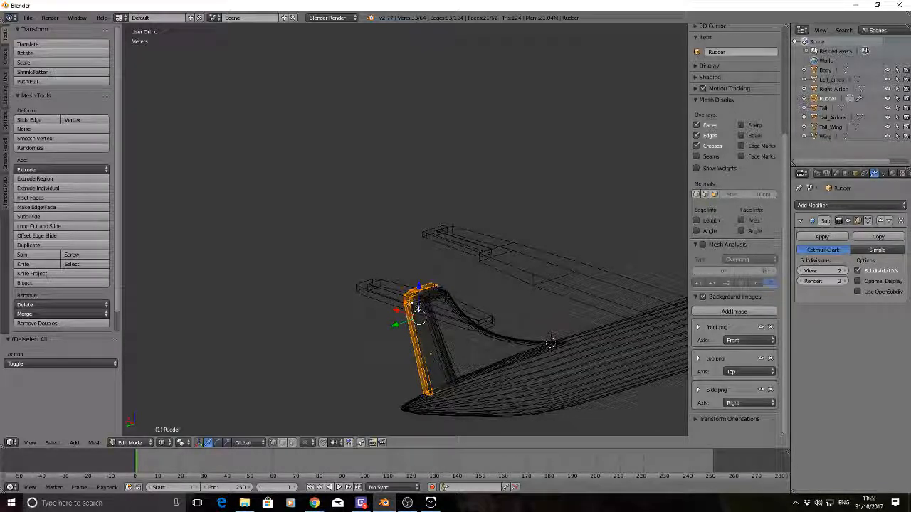
pyautogui.press('b')
pyautogui.press('Escape')
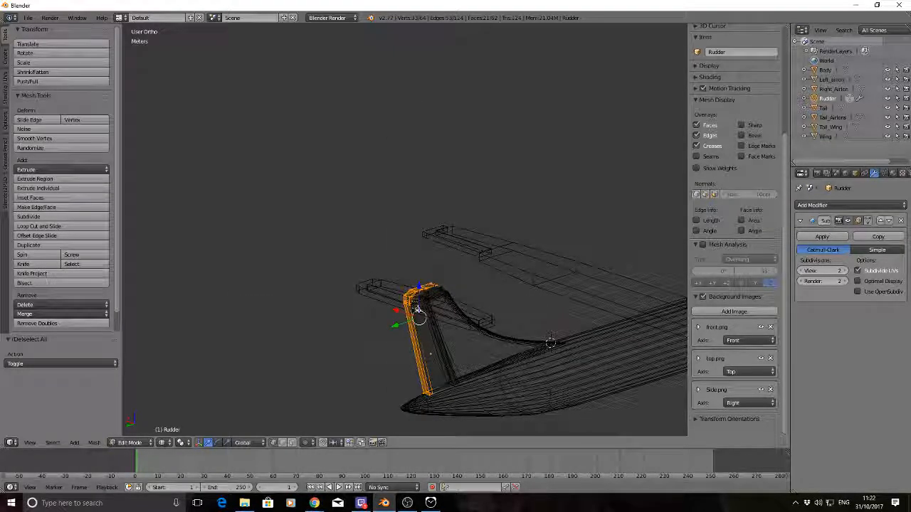
# Refine the rudder selection at the base and the cap, keeping only the outer trailing-edge and upper-cap vertices
pyautogui.keyDown('shift'); pyautogui.rightClick(440, 393); pyautogui.keyUp('shift')
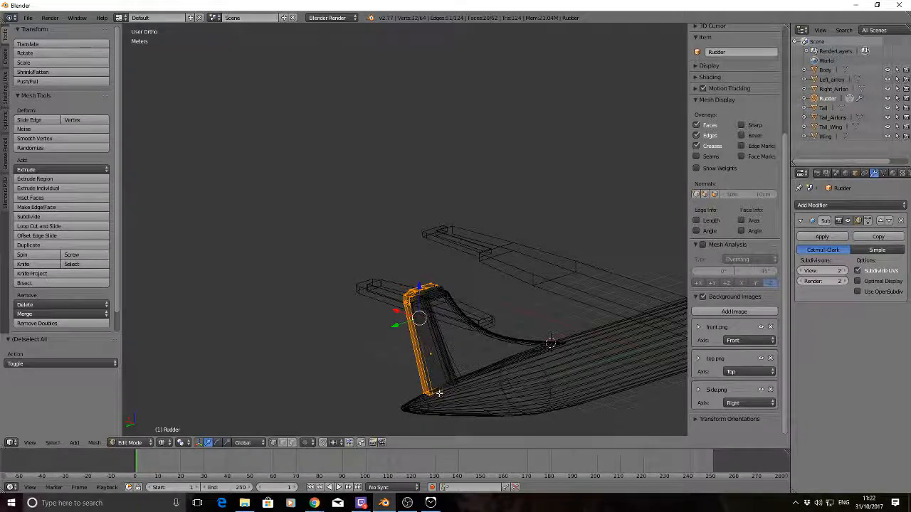
pyautogui.press('b')
pyautogui.moveTo(431, 389); pyautogui.dragTo(437, 405, button='middle')
pyautogui.moveTo(341, 343); pyautogui.dragTo(590, 341, button='middle')
pyautogui.press('b')
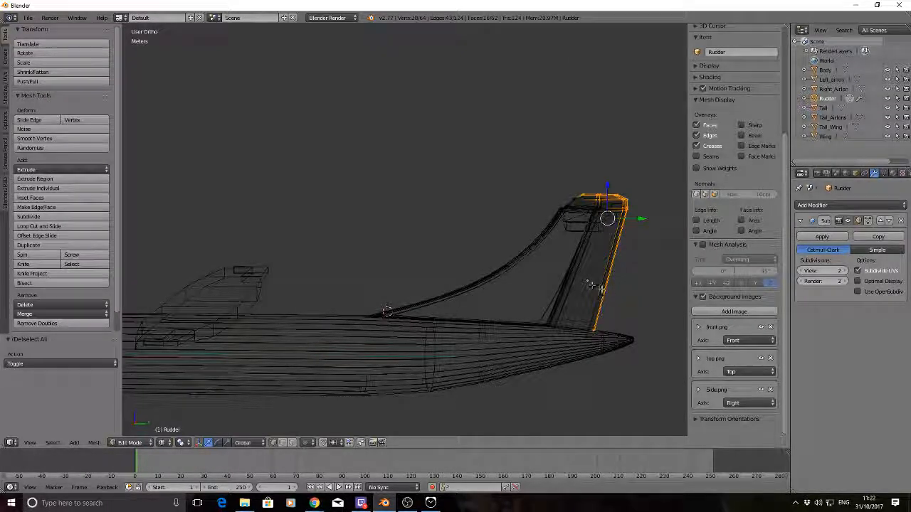
pyautogui.press('b')
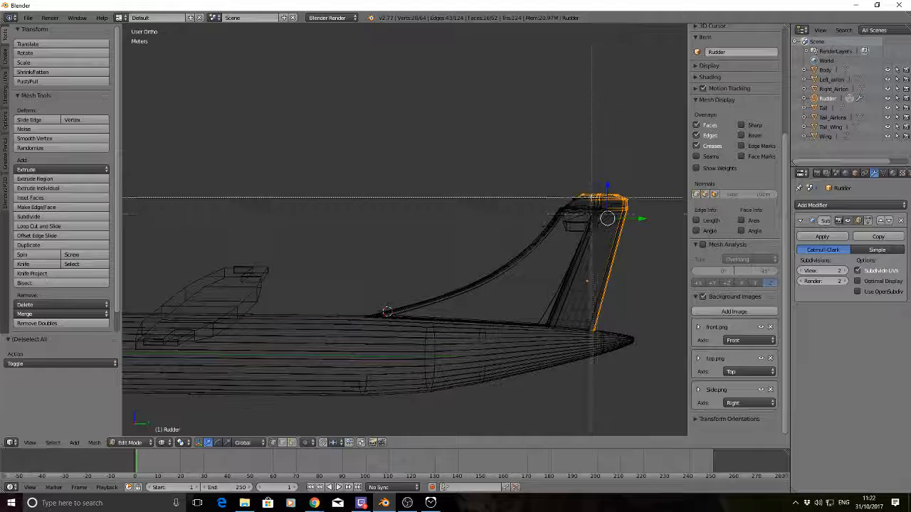
pyautogui.moveTo(592, 198); pyautogui.dragTo(563, 302, button='middle')
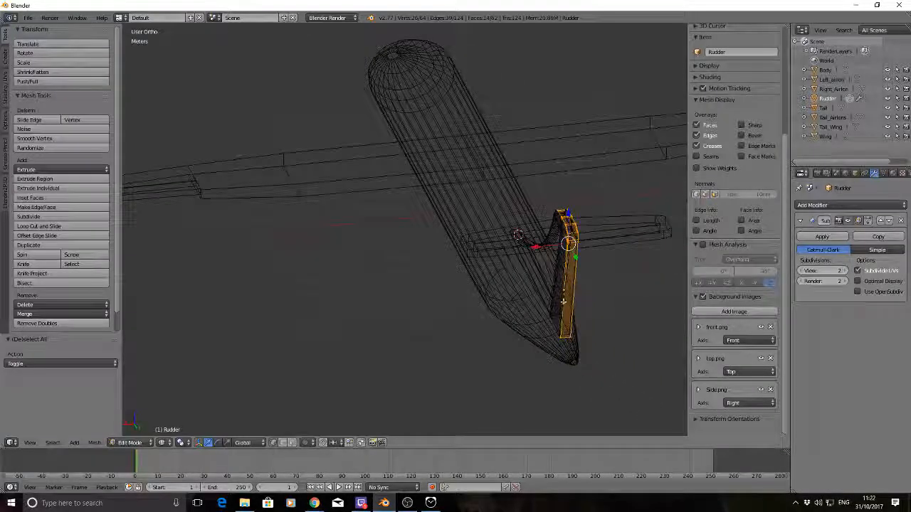
# Scale the selected trailing-edge and cap vertices along the X axis to about 0.36, leave mesh editing, and deselect everything
pyautogui.press('s')
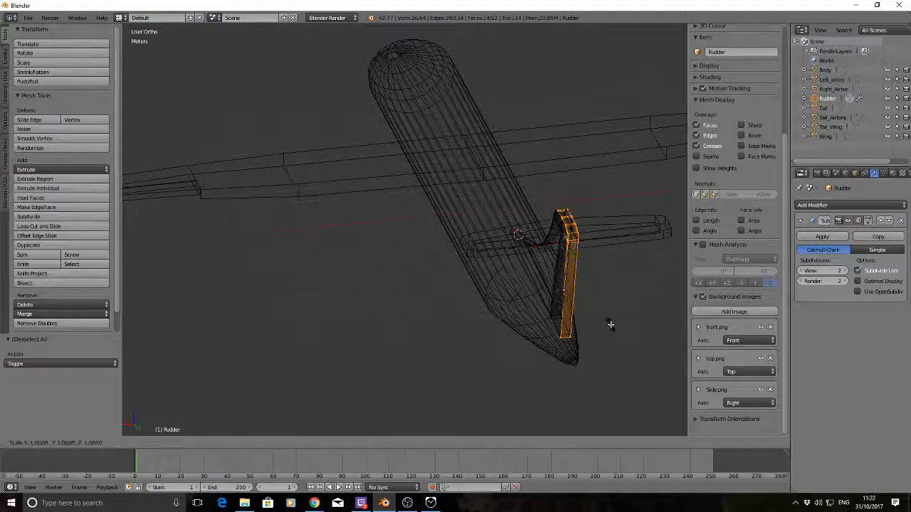
pyautogui.press('x')
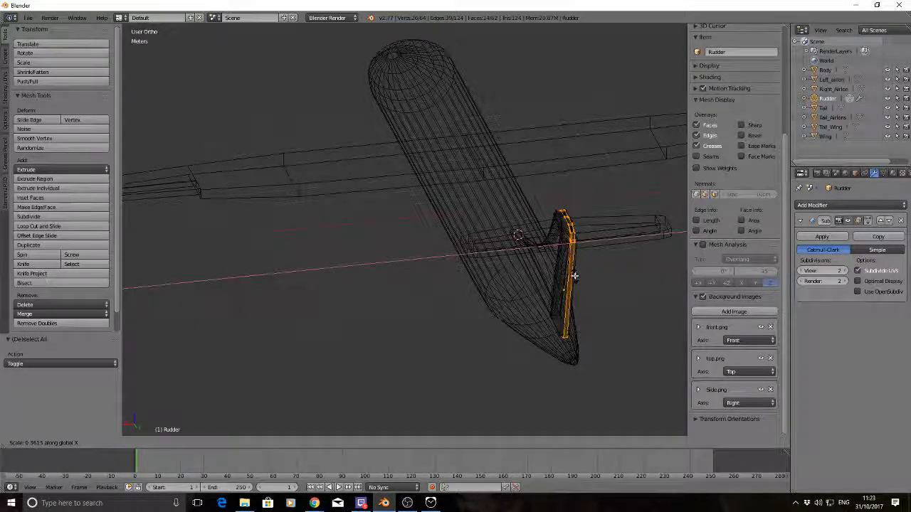
pyautogui.click(574, 275)
pyautogui.press('a')
pyautogui.press('Tab')
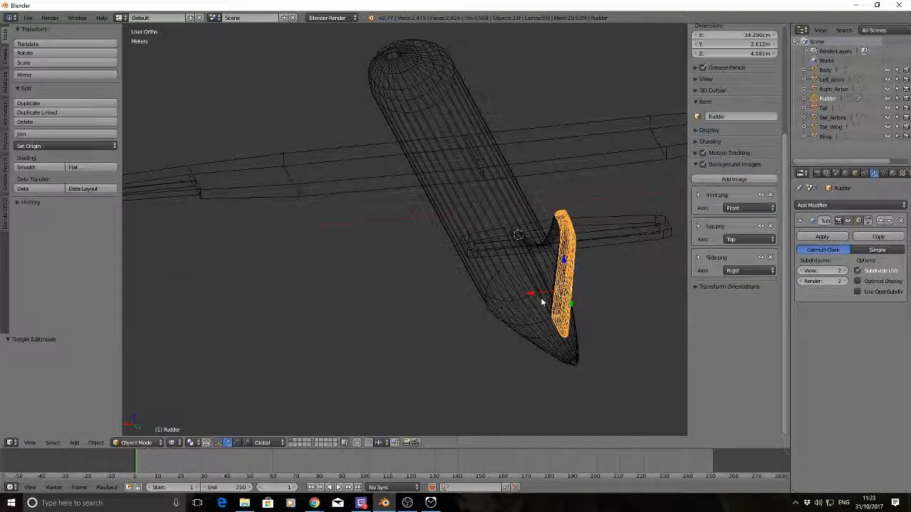
pyautogui.press('a')
# Inspect the thinned rudder and its cap in solid shading from the side, rear and above
pyautogui.moveTo(480, 282); pyautogui.dragTo(541, 279, button='middle')
pyautogui.press('Tab')
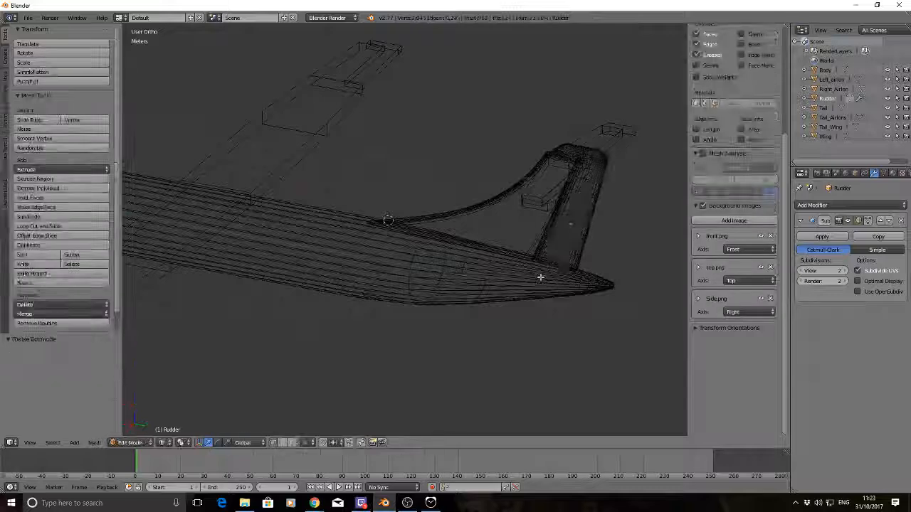
pyautogui.press('z')
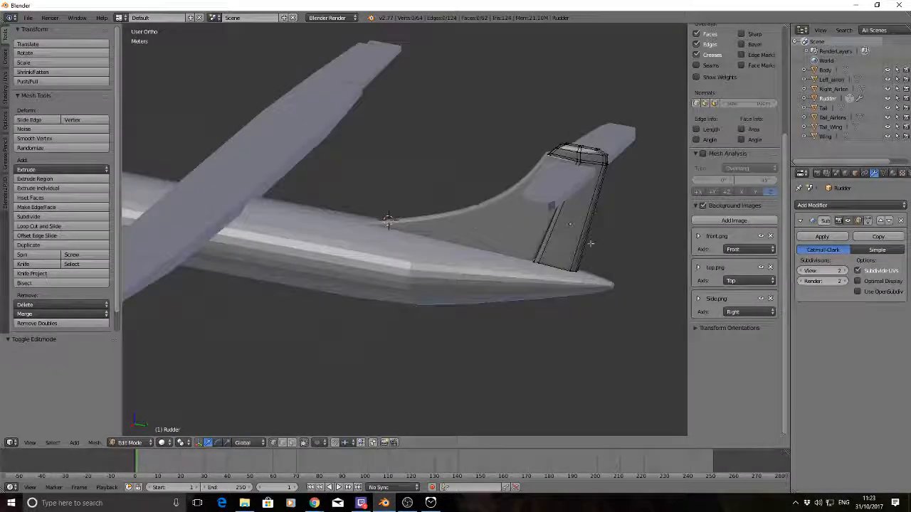
pyautogui.moveTo(586, 244)
pyautogui.mouseDown(button='middle')
pyautogui.moveTo(548, 276)
pyautogui.moveTo(499, 235)
pyautogui.moveTo(525, 261)
pyautogui.moveTo(477, 246)
pyautogui.moveTo(487, 242)
pyautogui.moveTo(493, 262)
pyautogui.moveTo(430, 275)
pyautogui.moveTo(421, 306)
pyautogui.mouseUp(button='middle')
pyautogui.press('Tab')
pyautogui.moveTo(257, 264); pyautogui.dragTo(476, 306, button='middle')
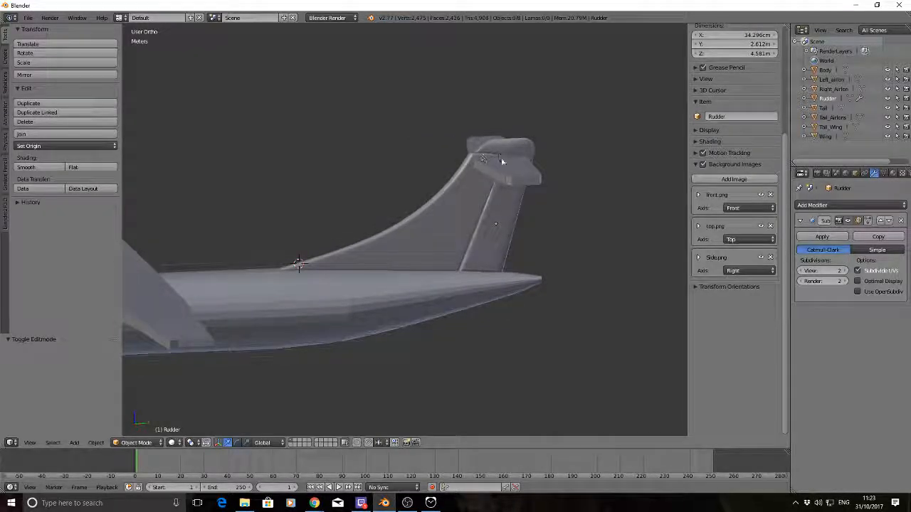
pyautogui.moveTo(498, 187); pyautogui.dragTo(474, 222, button='middle')
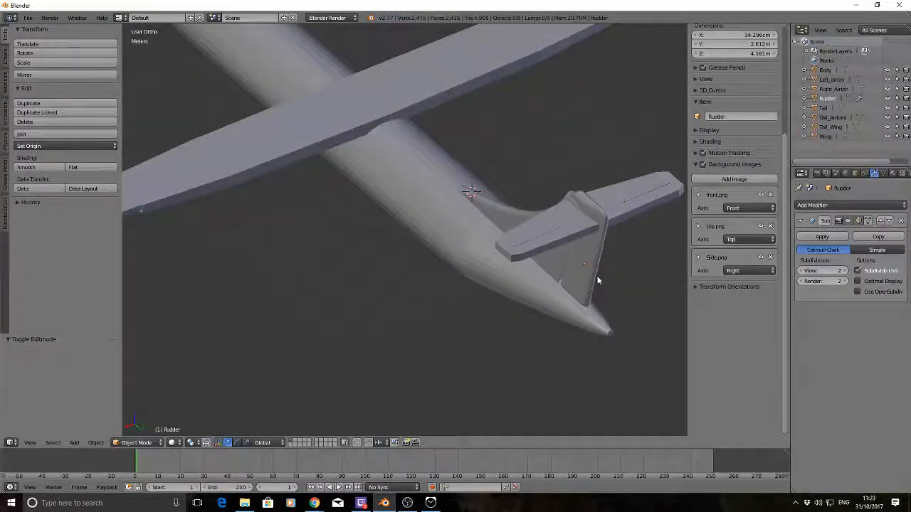
pyautogui.moveTo(595, 278); pyautogui.dragTo(458, 230, button='middle')
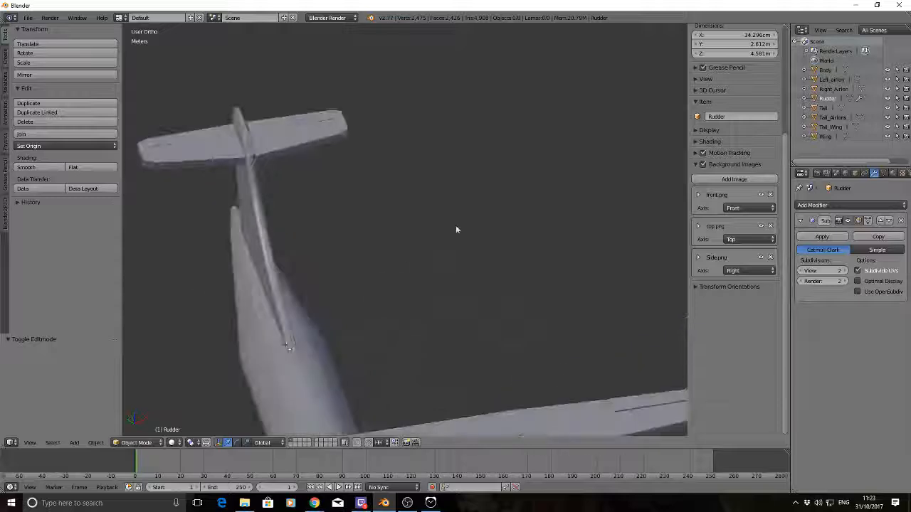
pyautogui.moveTo(350, 213); pyautogui.dragTo(464, 218, button='middle')
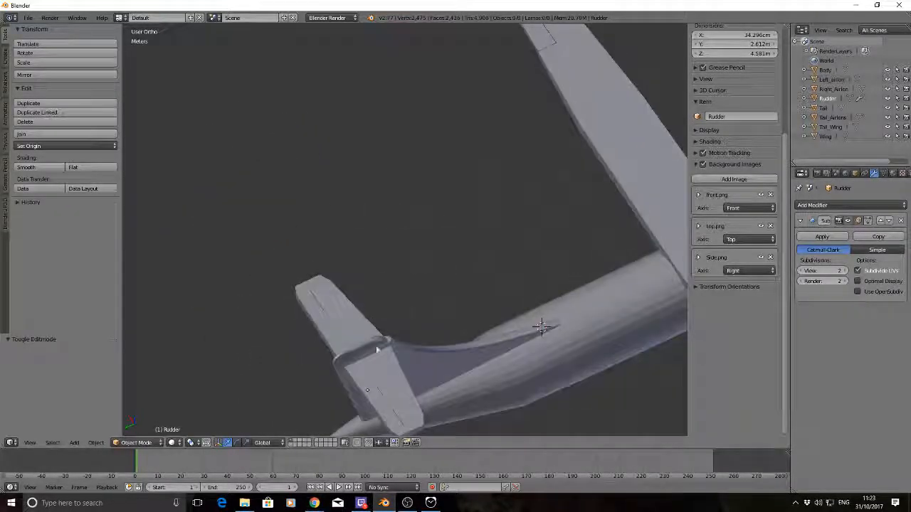
# Add a lengthwise loop cut through the middle of the rudder's thickness without sliding it, and deselect everything
pyautogui.press('Tab')
pyautogui.moveTo(482, 266); pyautogui.dragTo(332, 246, button='middle')
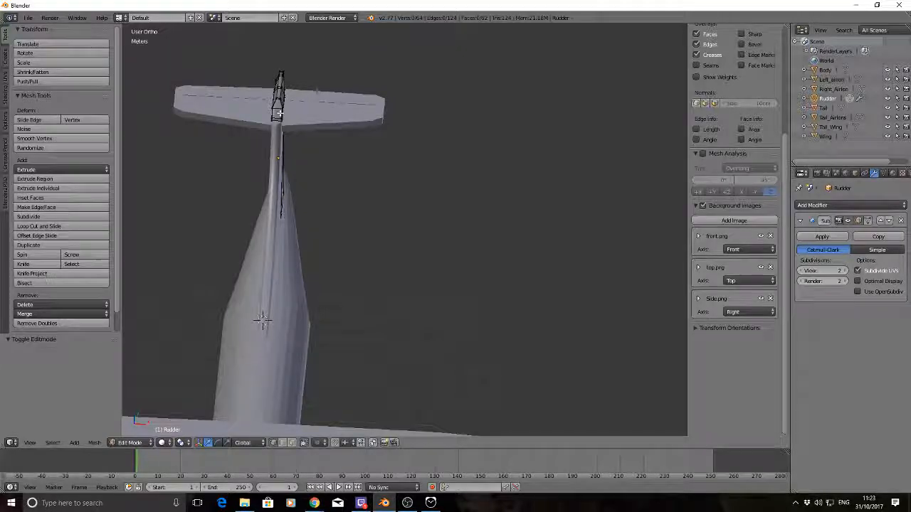
pyautogui.hotkey('ctrl', 'r')
pyautogui.click(279, 118)
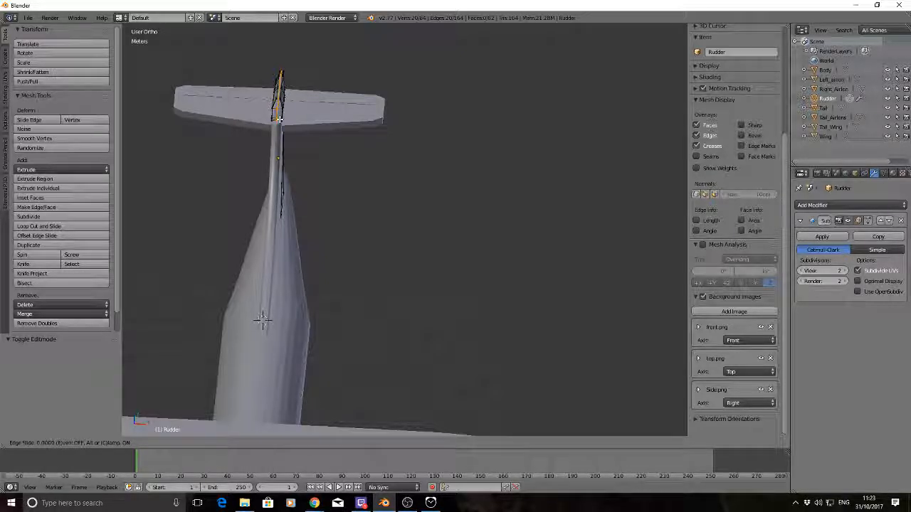
pyautogui.rightClick(262, 321)
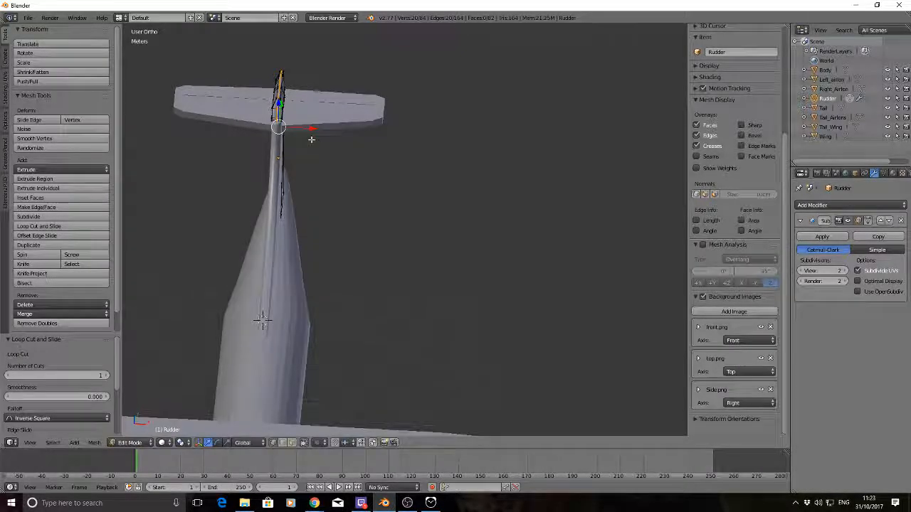
pyautogui.press('a')
# Select the middle vertices at the front of the rudder's cap, shift them slightly along the Y axis, and return to object editing
pyautogui.rightClick(278, 108)
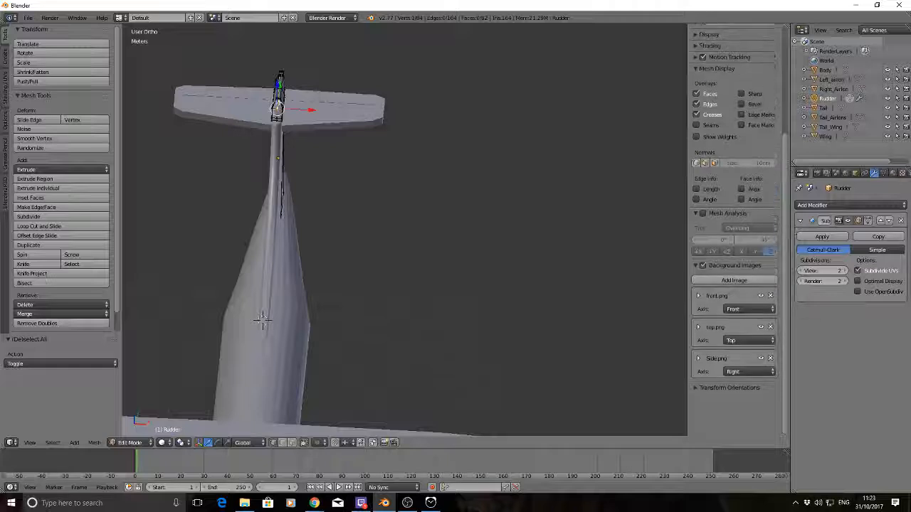
pyautogui.keyDown('shift'); pyautogui.rightClick(279, 100); pyautogui.keyUp('shift')
pyautogui.keyDown('shift'); pyautogui.rightClick(278, 116); pyautogui.keyUp('shift')
pyautogui.keyDown('shift'); pyautogui.rightClick(278, 123); pyautogui.keyUp('shift')
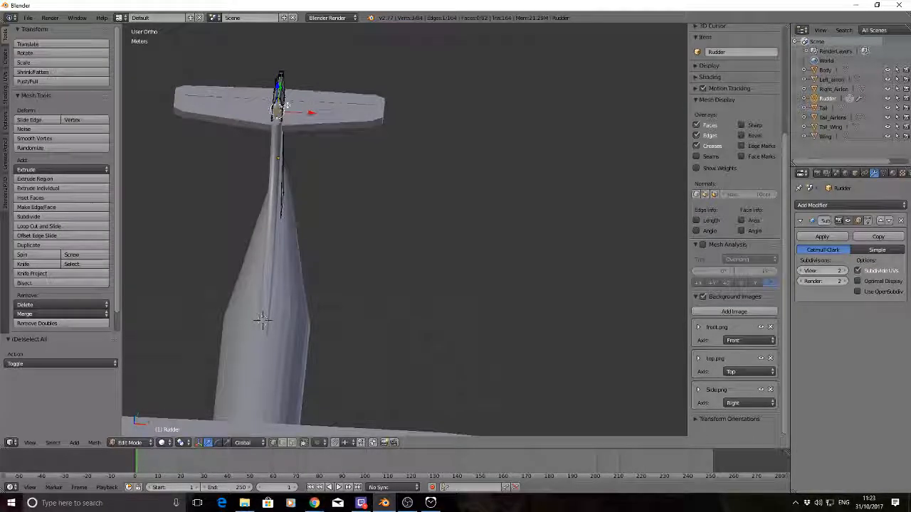
pyautogui.moveTo(392, 109); pyautogui.dragTo(317, 91, button='middle')
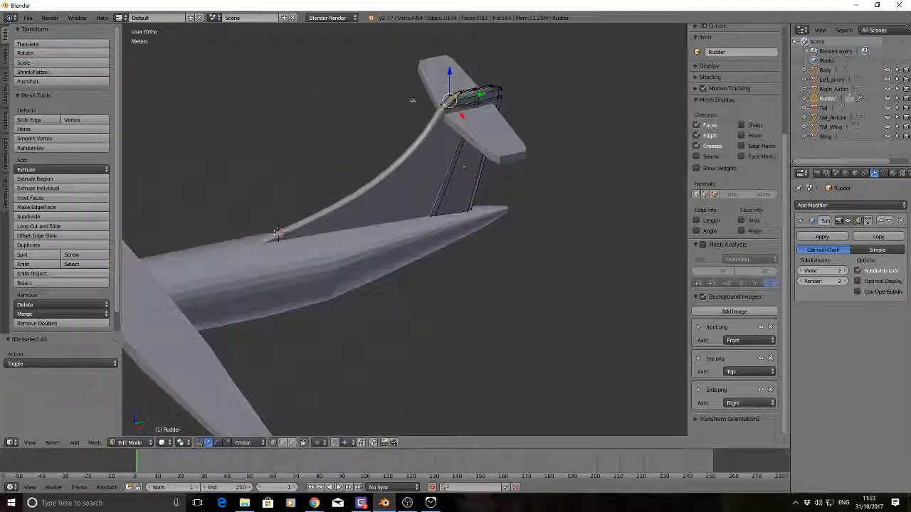
pyautogui.moveTo(473, 95); pyautogui.dragTo(477, 95)
pyautogui.press('Tab')
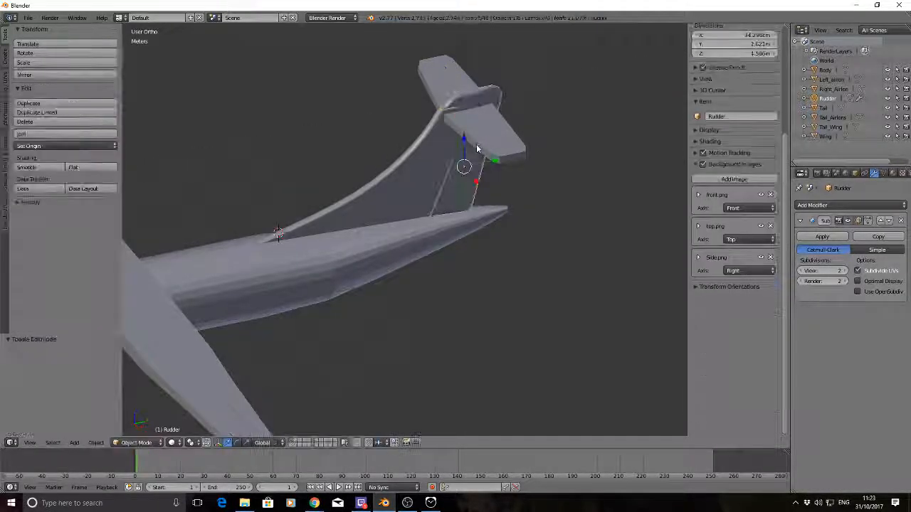
pyautogui.press('a')
# Check the smoothed rudder from several angles and apply its Subdivision Surface modifier
pyautogui.moveTo(538, 205); pyautogui.dragTo(476, 181, button='middle')
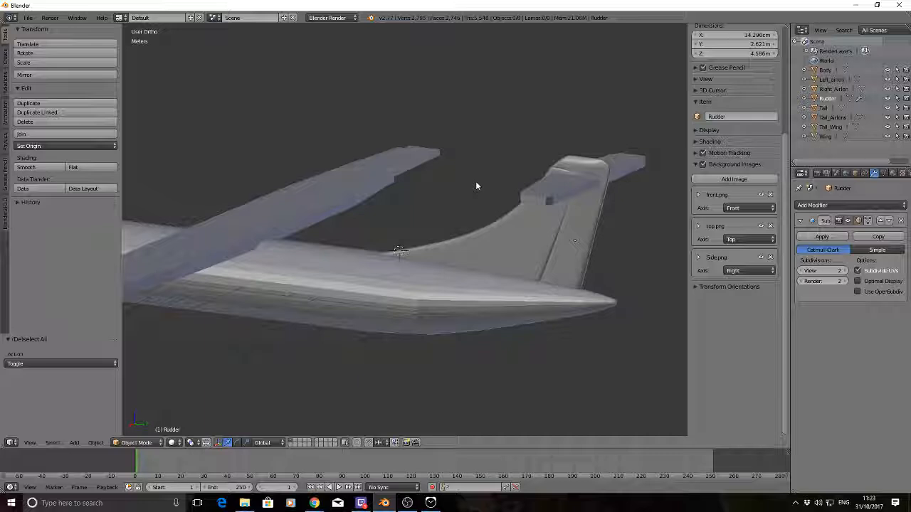
pyautogui.moveTo(476, 186); pyautogui.dragTo(406, 143, button='middle')
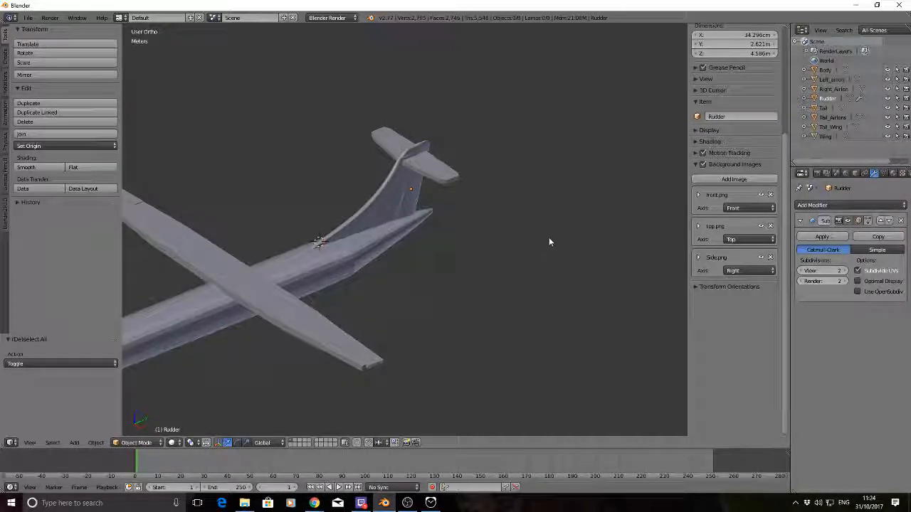
pyautogui.click(835, 237)
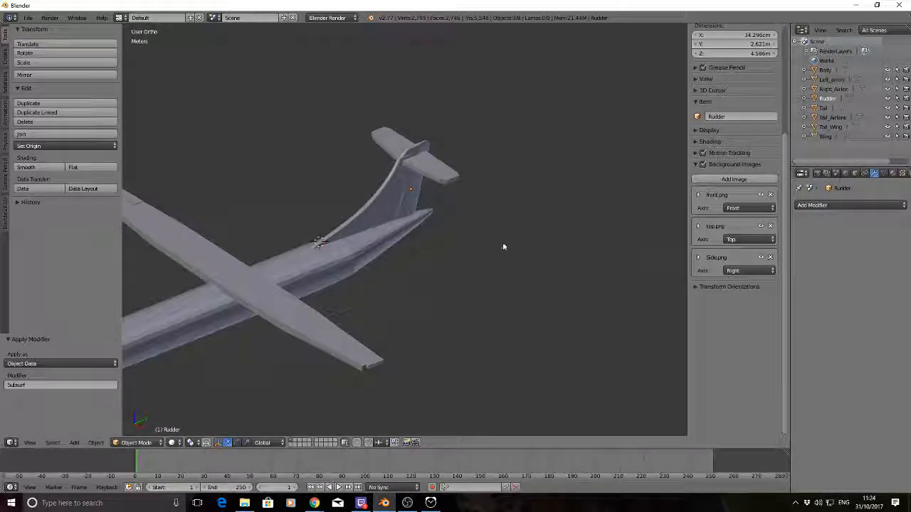
# Save the aircraft model as ATR72.blend in the Desktop folder YouTube\Develop an Aircraft series\BackUp
pyautogui.click(27, 18)
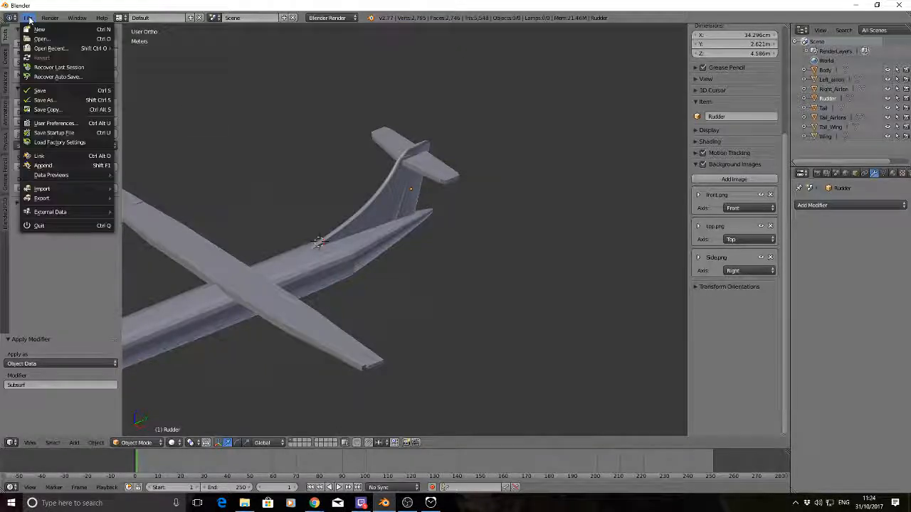
pyautogui.click(53, 101)
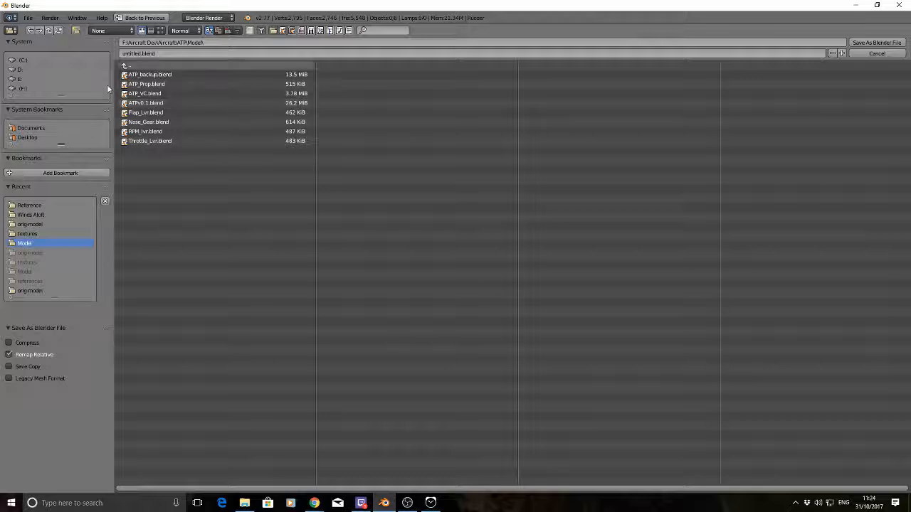
pyautogui.click(26, 138)
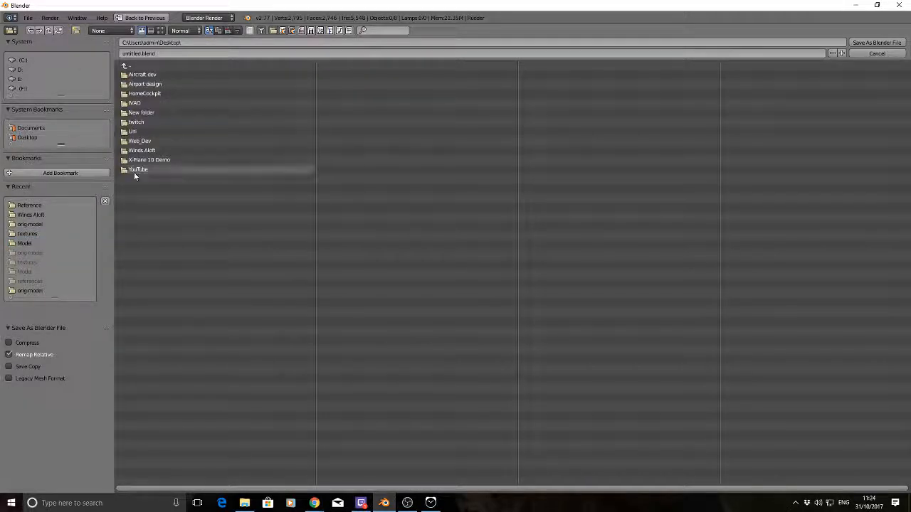
pyautogui.click(131, 171)
pyautogui.click(140, 75)
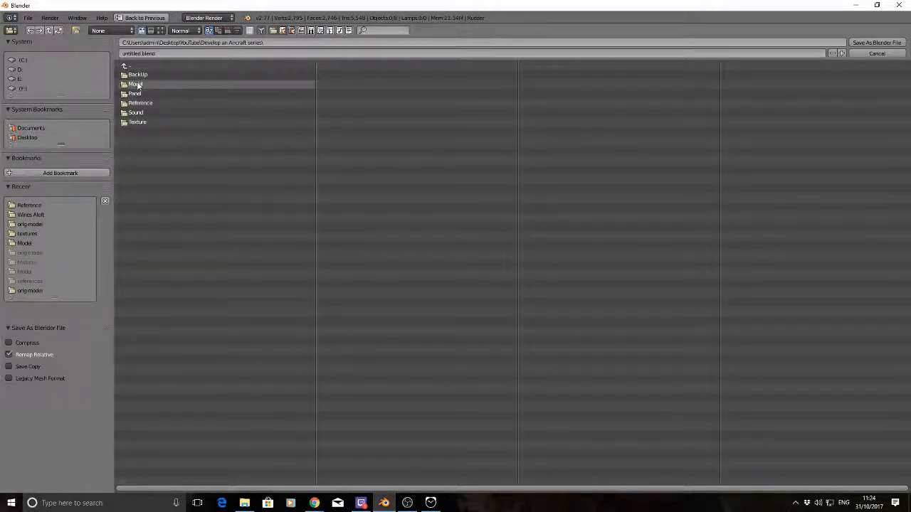
pyautogui.click(137, 75)
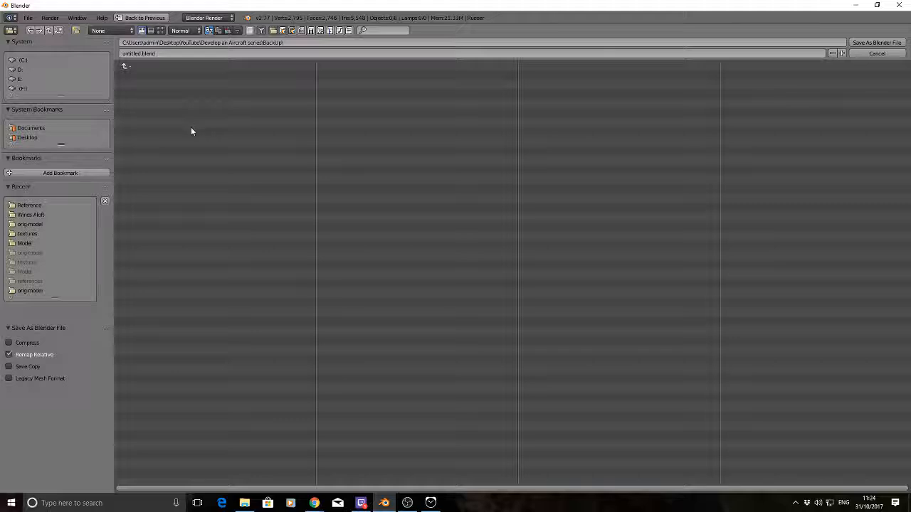
pyautogui.click(140, 54)
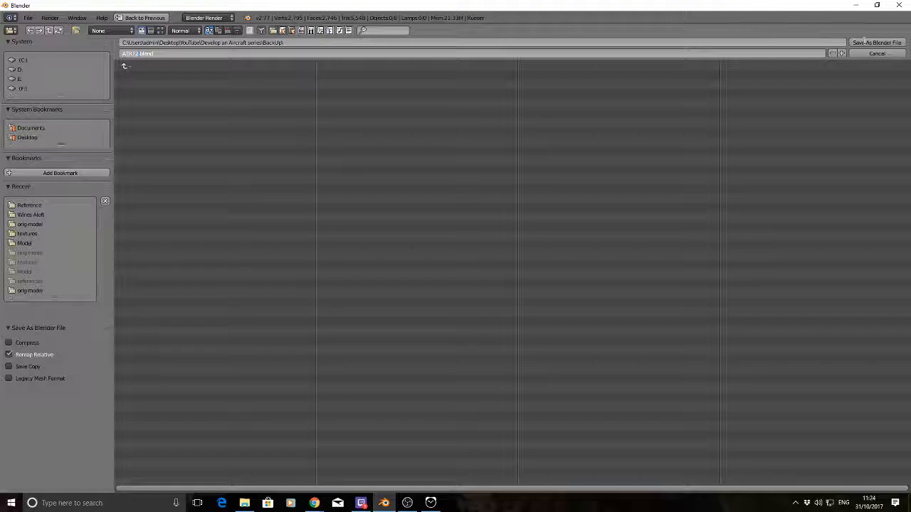
pyautogui.click(873, 43)
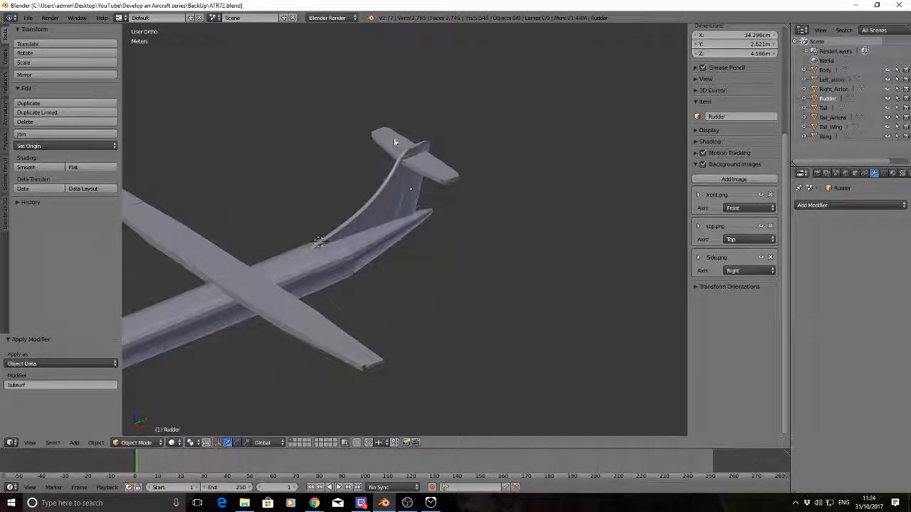
# Inspect the whole aircraft from behind, below, the side and above, checking the fuselage, wings and tail assembly
pyautogui.moveTo(578, 235); pyautogui.dragTo(501, 239, button='middle')
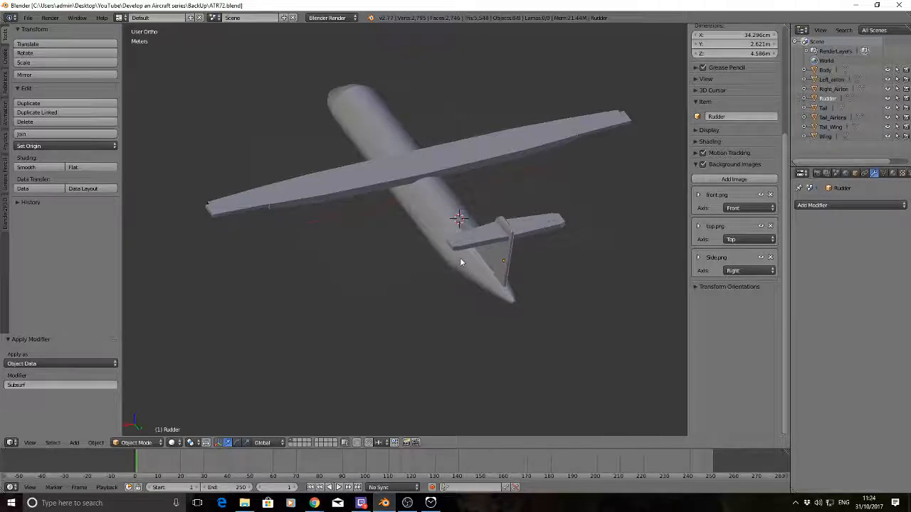
pyautogui.moveTo(304, 185); pyautogui.dragTo(442, 60, button='middle')
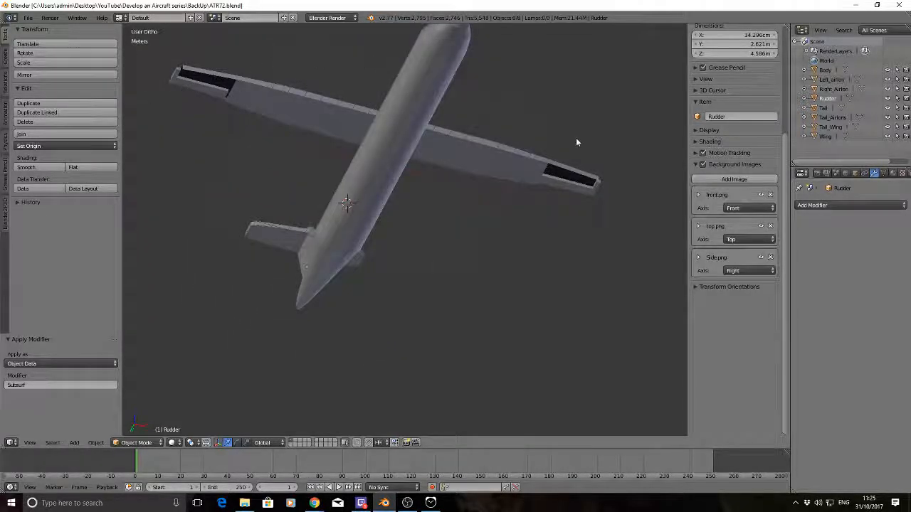
pyautogui.moveTo(590, 186); pyautogui.dragTo(442, 207, button='middle')
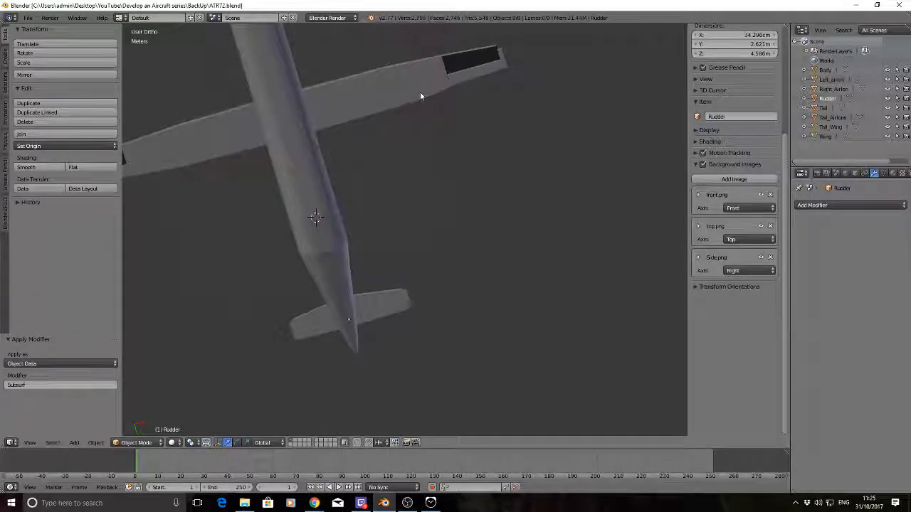
pyautogui.moveTo(421, 92); pyautogui.dragTo(343, 213, button='middle')
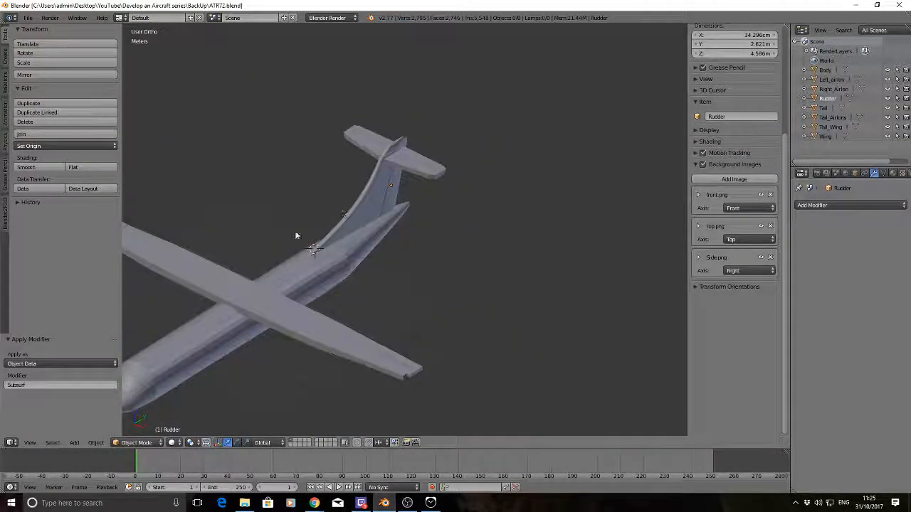
pyautogui.moveTo(297, 235); pyautogui.dragTo(437, 189, button='middle')
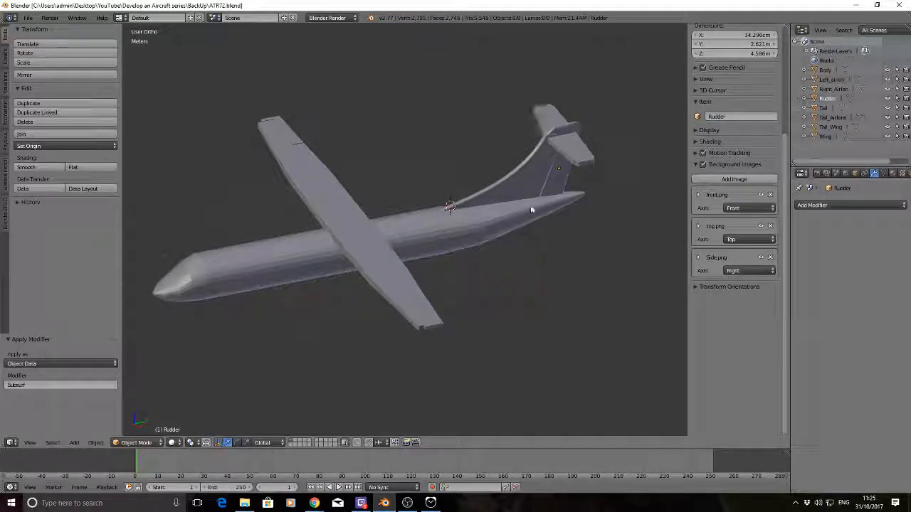
pyautogui.moveTo(530, 210); pyautogui.dragTo(593, 209, button='middle')
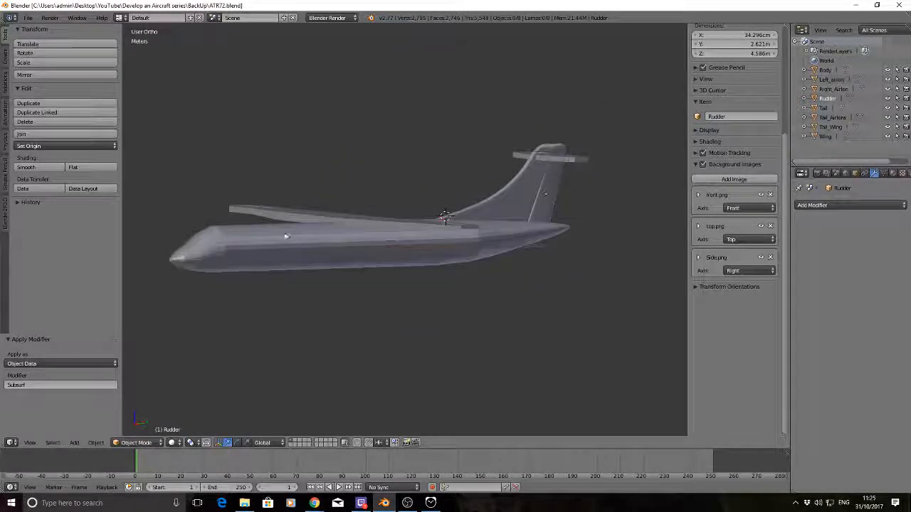
pyautogui.moveTo(389, 183); pyautogui.dragTo(366, 209, button='middle')
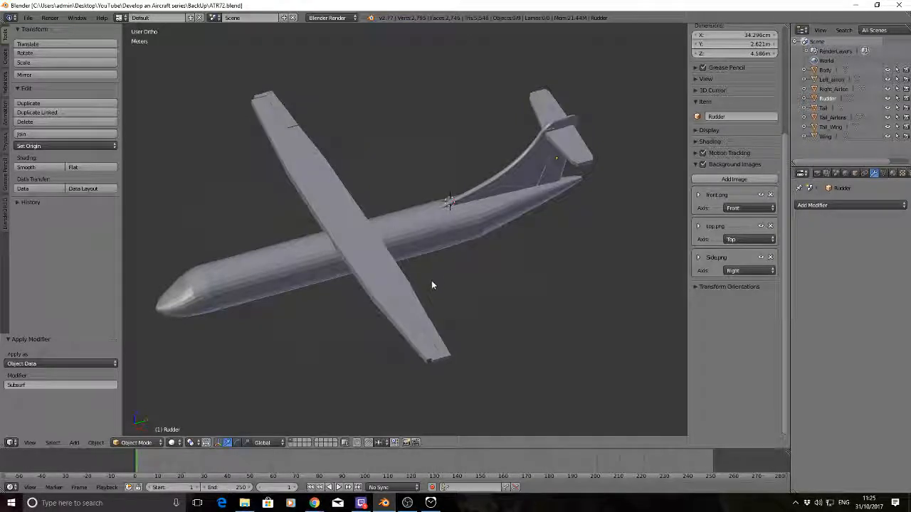